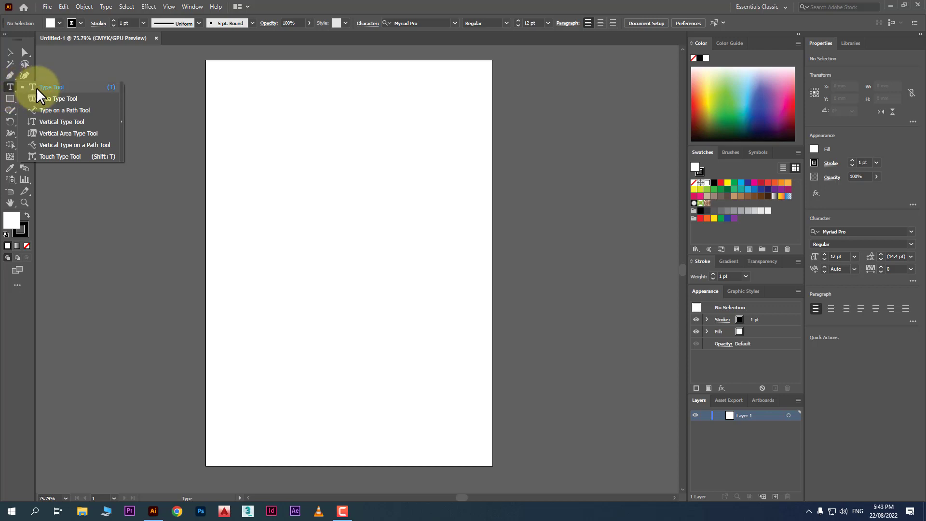
# Step: Create a two-line point text near the page's upper left reading "Point Text" and "Single Line Text"
pyautogui.click(50, 88)
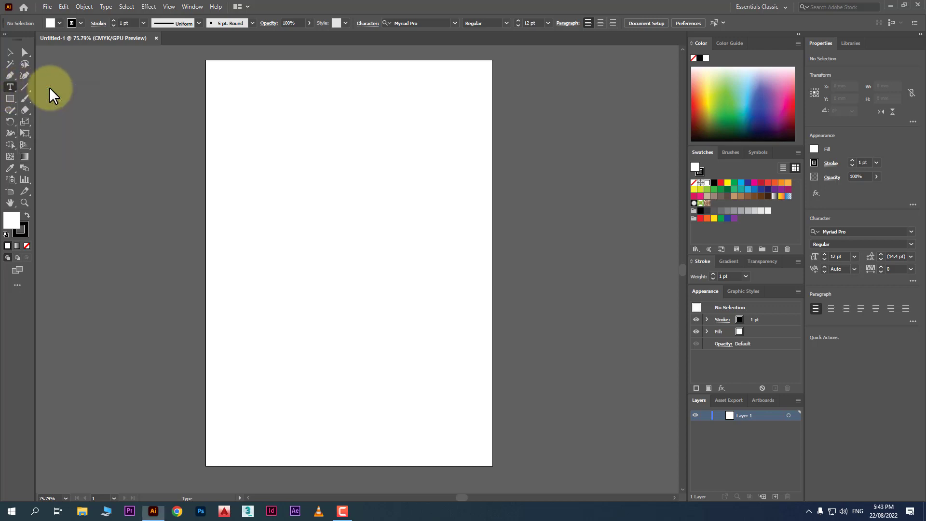
pyautogui.click(255, 158)
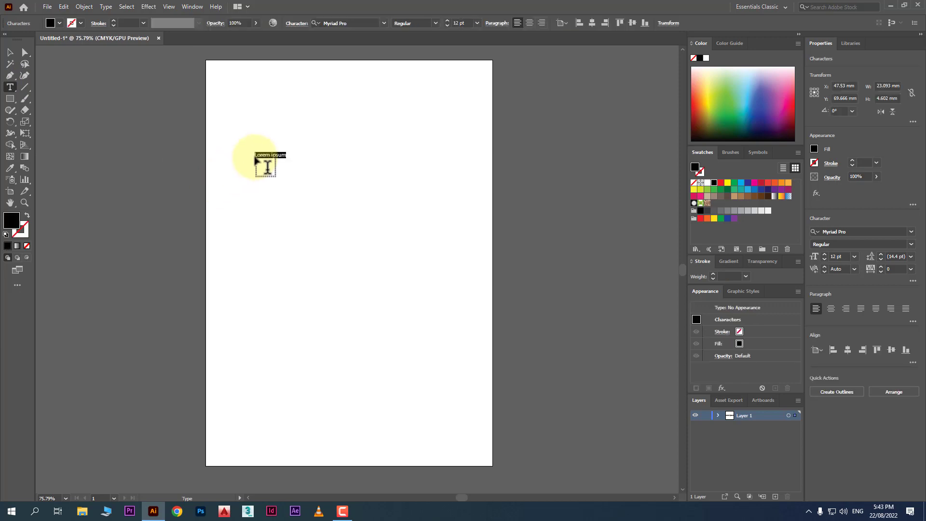
pyautogui.scroll(6, 259, 152)
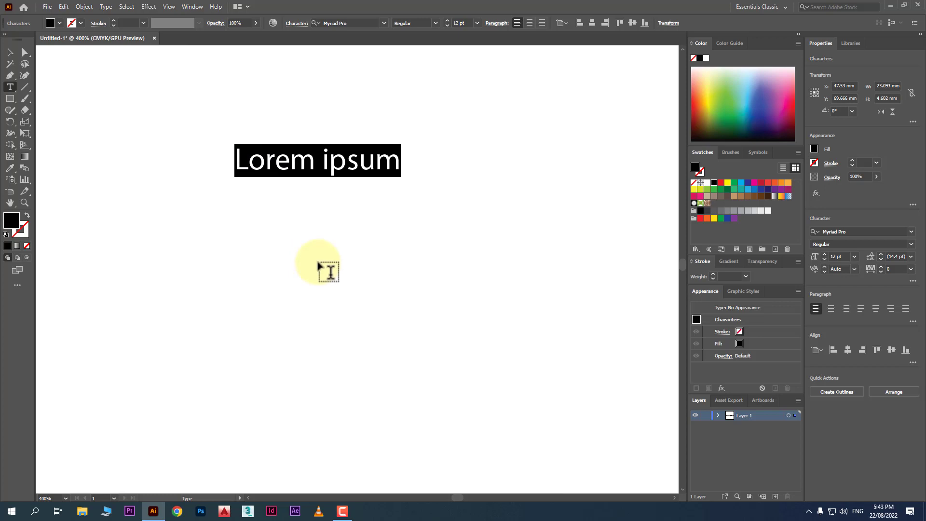
pyautogui.write('Point Te')
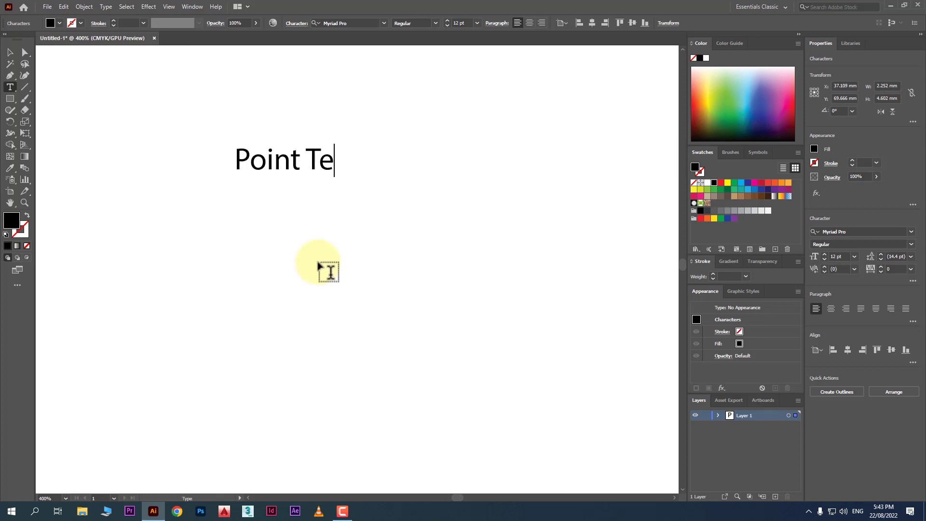
pyautogui.write('xt')
pyautogui.press('Return')
pyautogui.write('Singl')
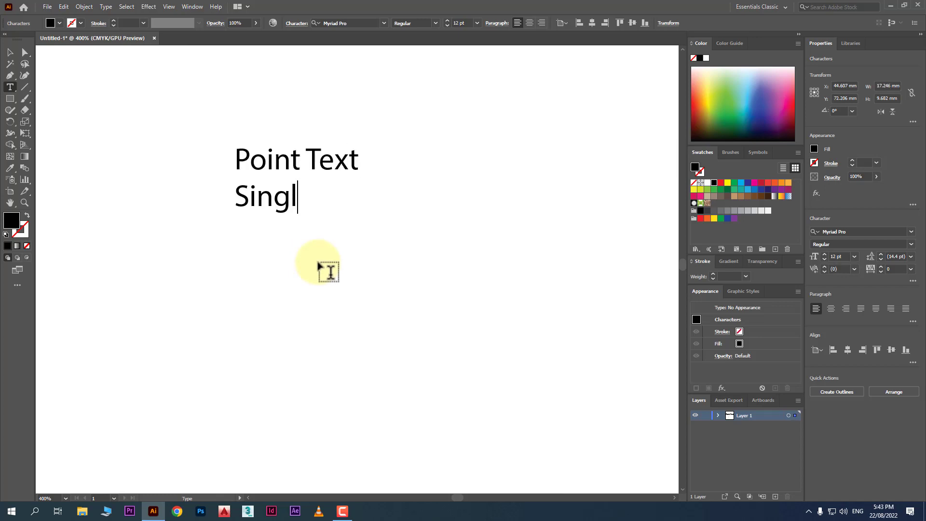
pyautogui.write('e Linet')
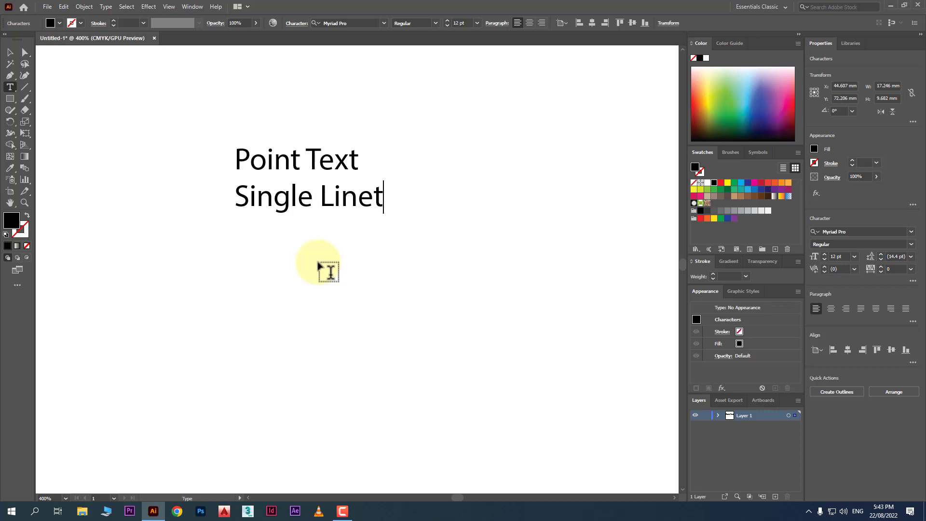
pyautogui.press('BackSpace')
pyautogui.write('Text')
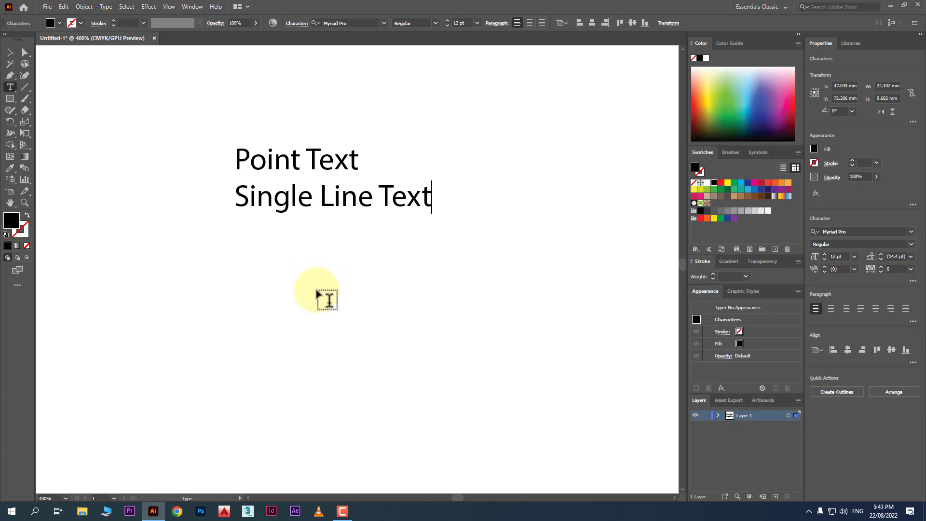
pyautogui.keyDown('ctrl'); pyautogui.click(240, 268); pyautogui.keyUp('ctrl')
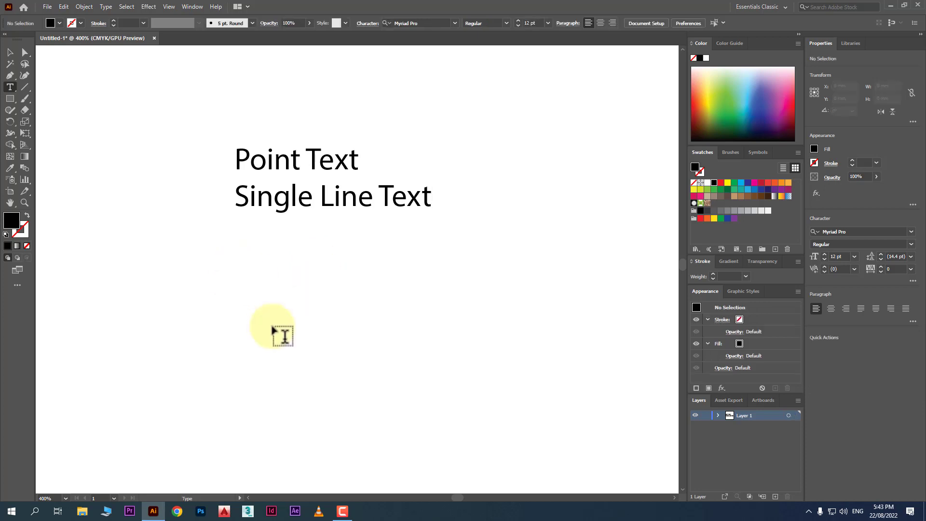
pyautogui.click(240, 263)
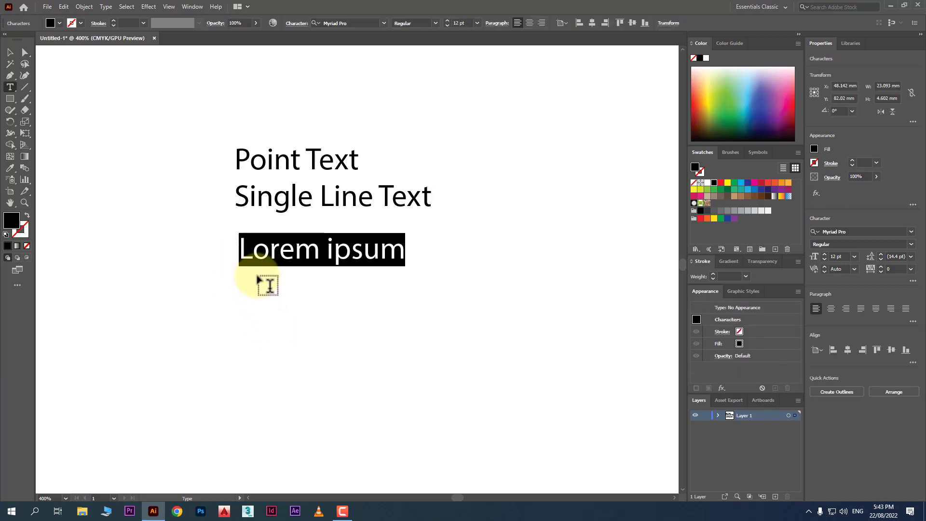
pyautogui.click(10, 53)
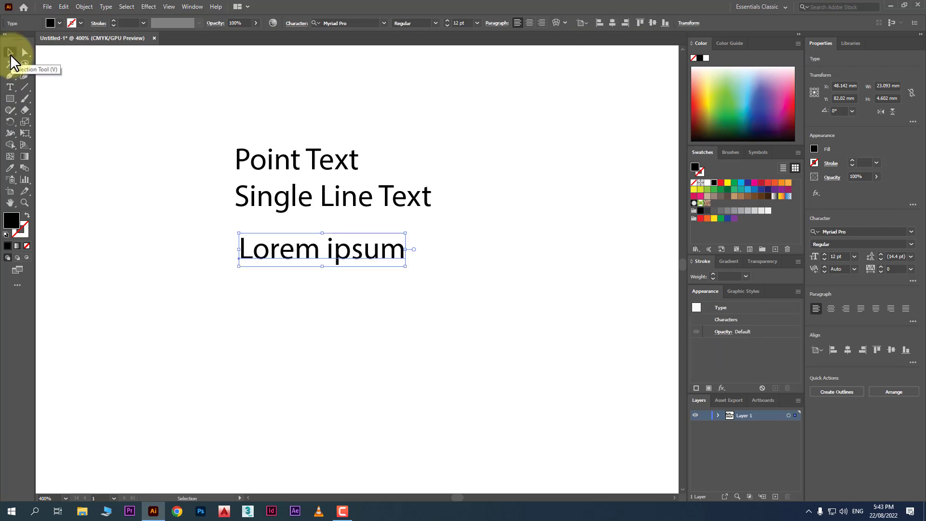
pyautogui.press('Delete')
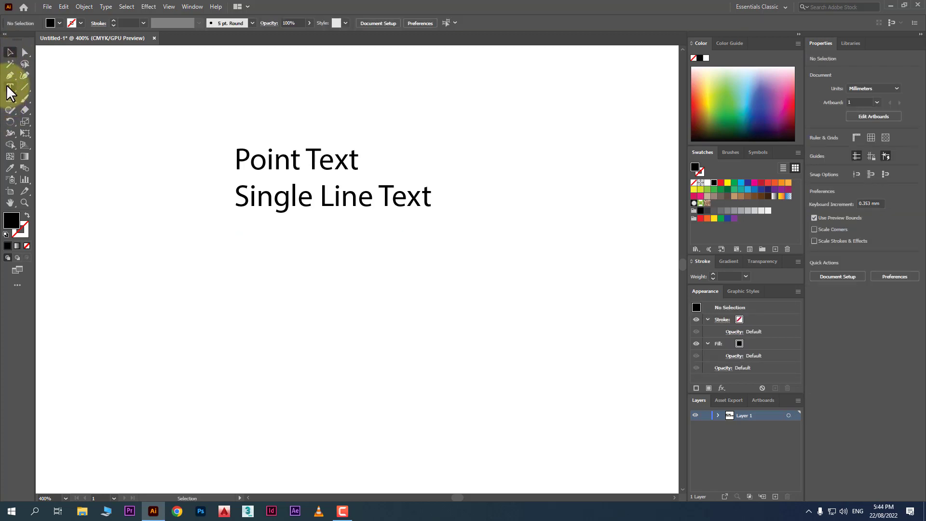
# Step: Draw an area text frame about 40 mm by 30 mm below the point text, and move the point text farther above it
pyautogui.click(10, 87)
pyautogui.moveTo(235, 232)
pyautogui.mouseDown()
pyautogui.moveTo(332, 334)
pyautogui.moveTo(419, 399)
pyautogui.moveTo(525, 446)
pyautogui.mouseUp()
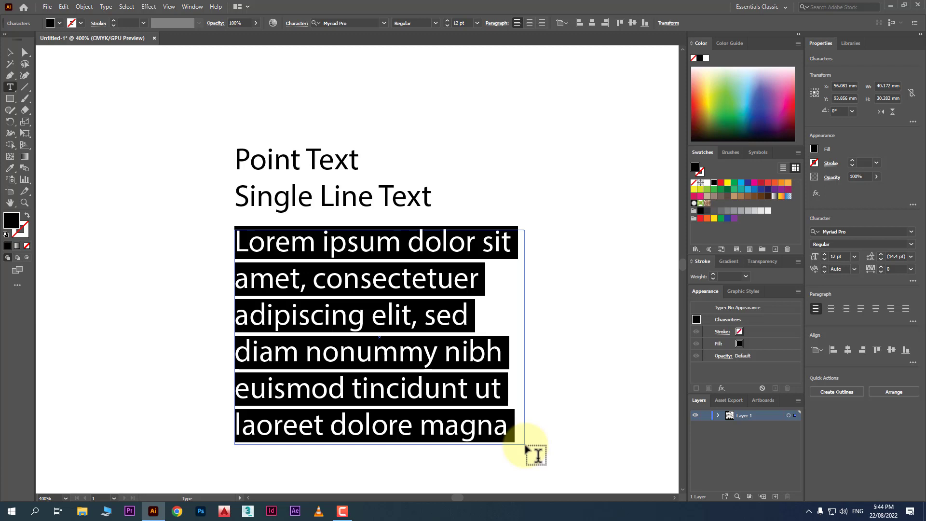
pyautogui.click(10, 52)
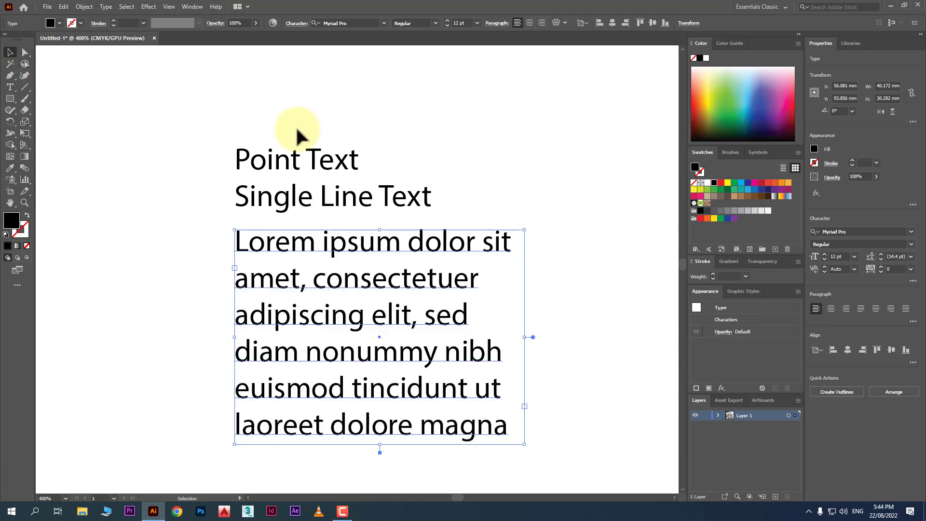
pyautogui.moveTo(336, 169); pyautogui.dragTo(334, 104)
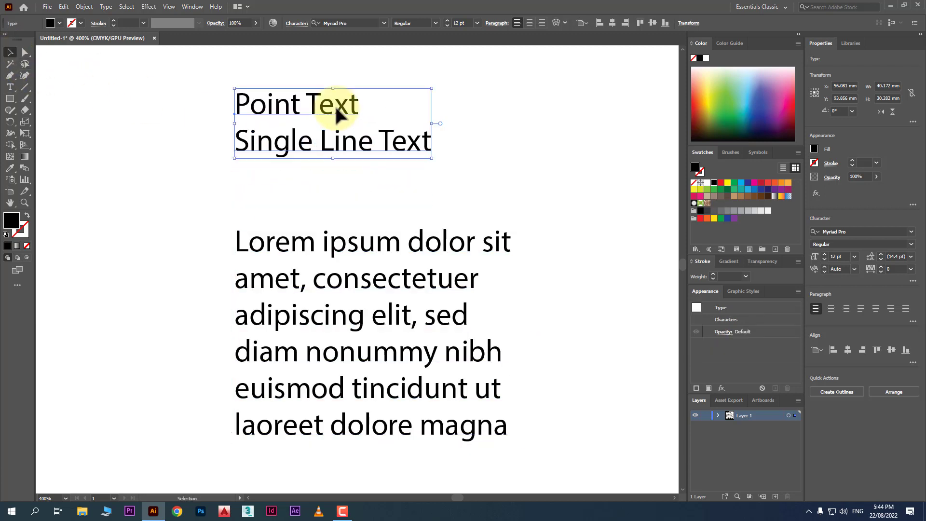
pyautogui.click(331, 241)
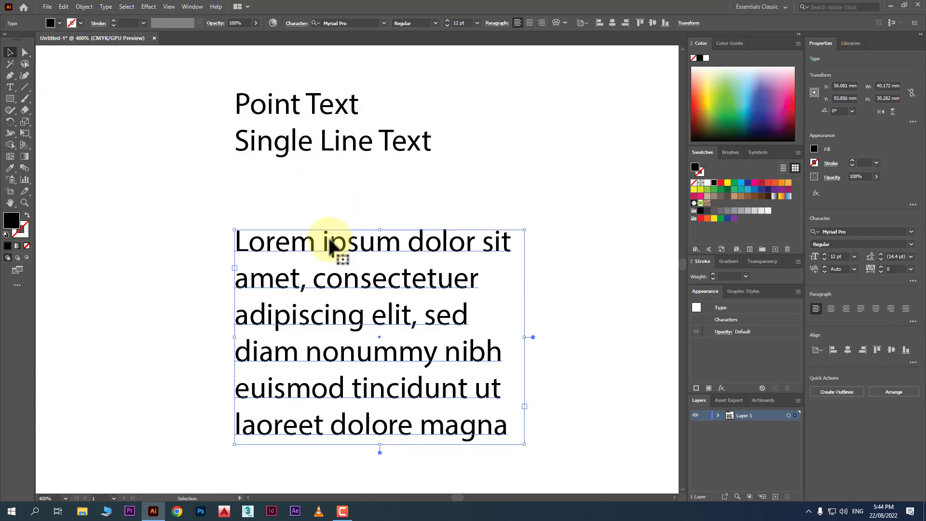
# Step: Try rotating the point text about 25° and the area text frame about 18°, undoing each rotation
pyautogui.click(324, 110)
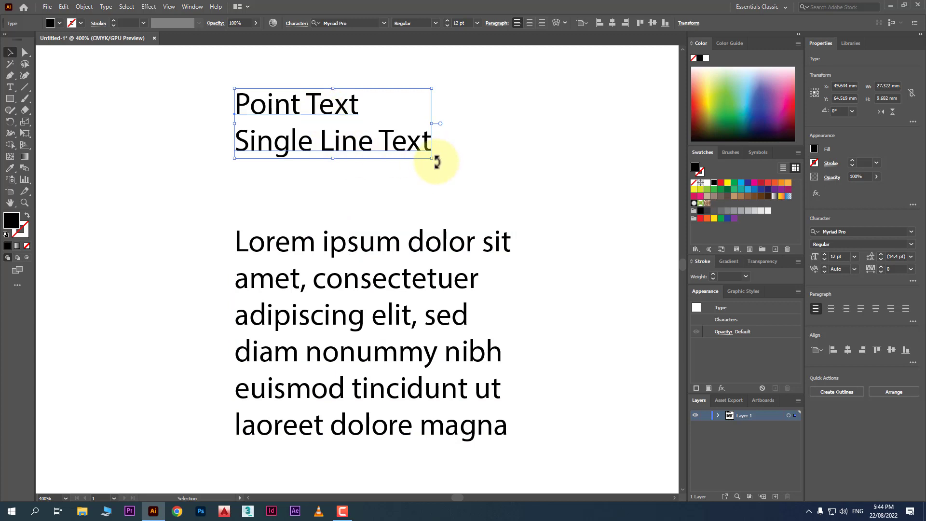
pyautogui.moveTo(437, 162); pyautogui.dragTo(442, 115)
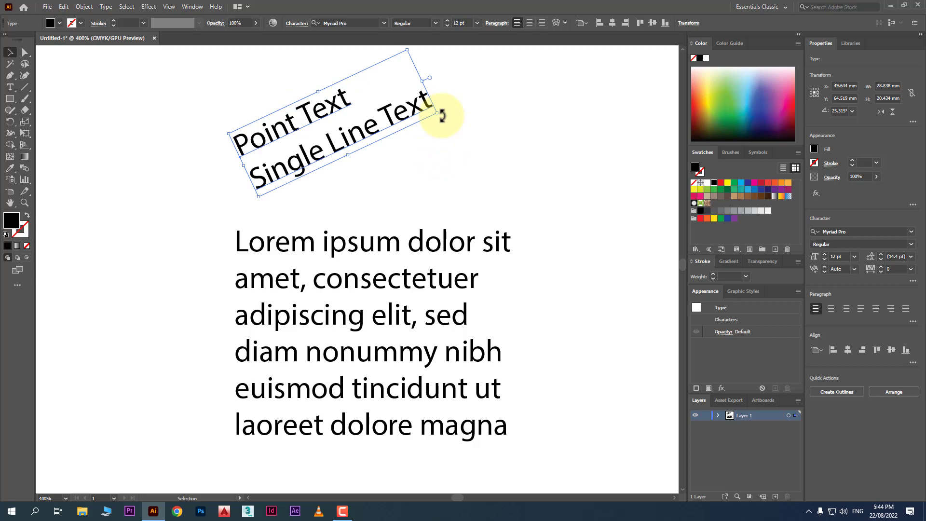
pyautogui.hotkey('ctrl', 'z')
pyautogui.click(440, 244)
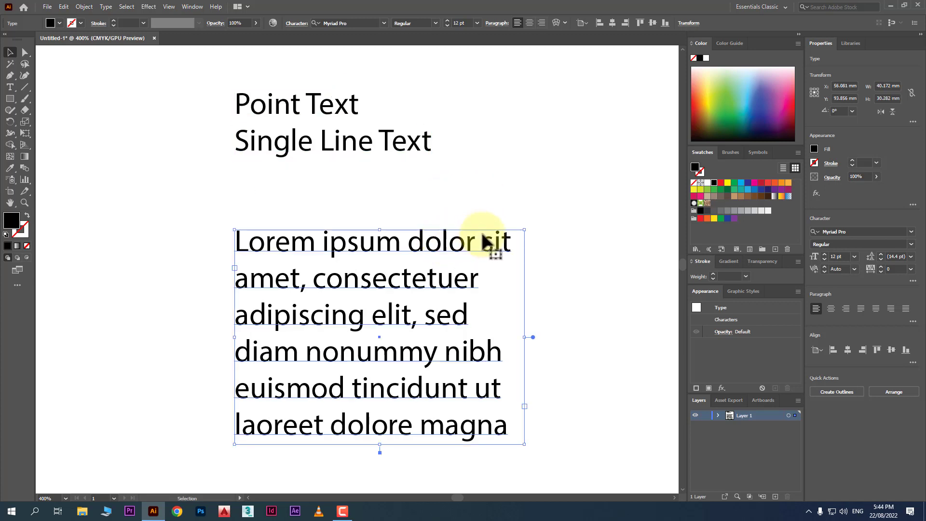
pyautogui.moveTo(527, 220); pyautogui.dragTo(507, 147)
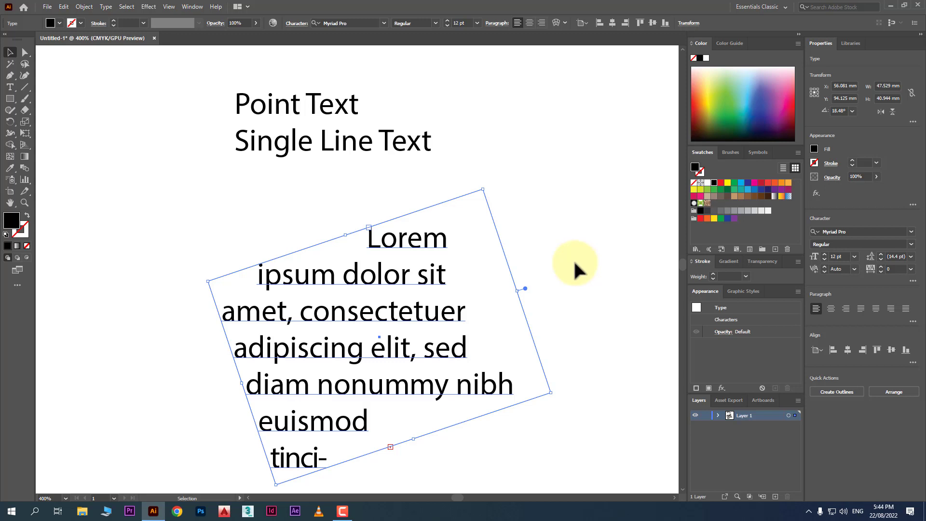
pyautogui.hotkey('ctrl', 'z')
# Step: Scale the point text down to about 7.67 pt, and try shrinking the area text frame to about 23 by 18 mm, undoing the frame change
pyautogui.click(408, 147)
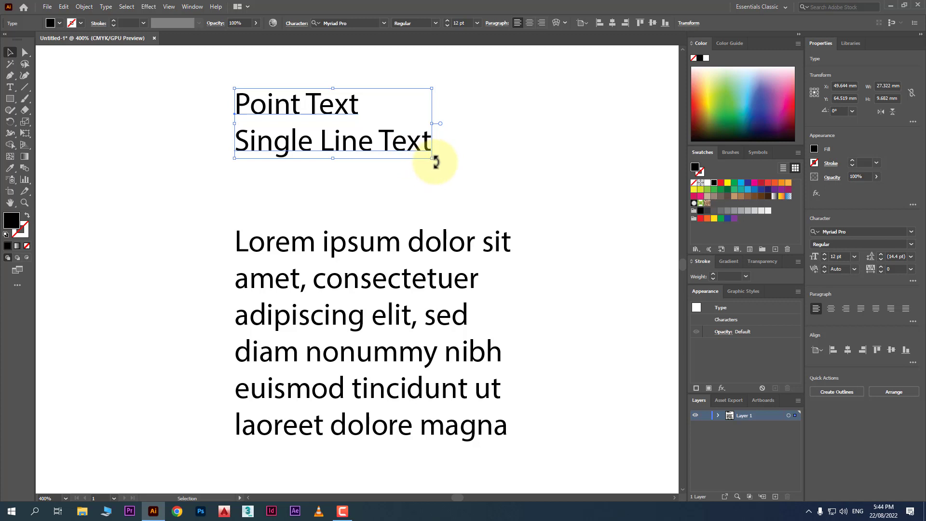
pyautogui.moveTo(433, 158); pyautogui.dragTo(362, 160)
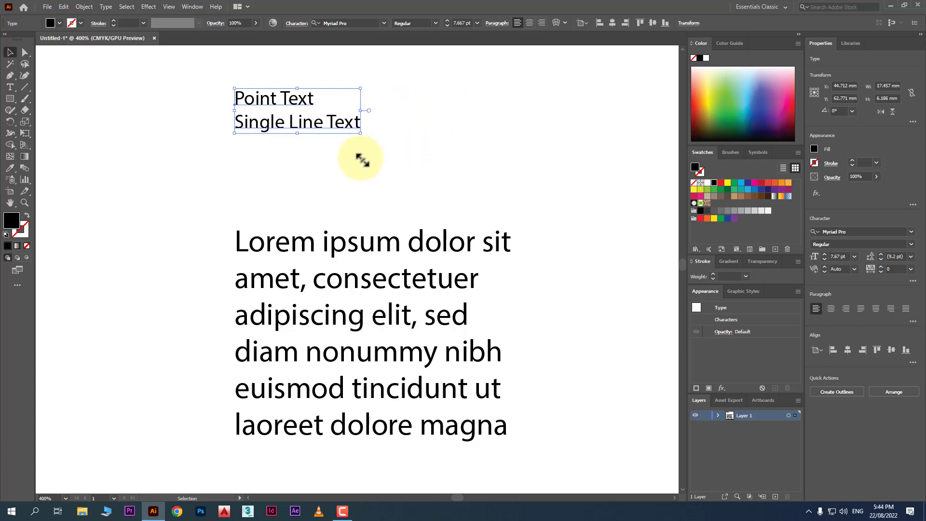
pyautogui.click(383, 254)
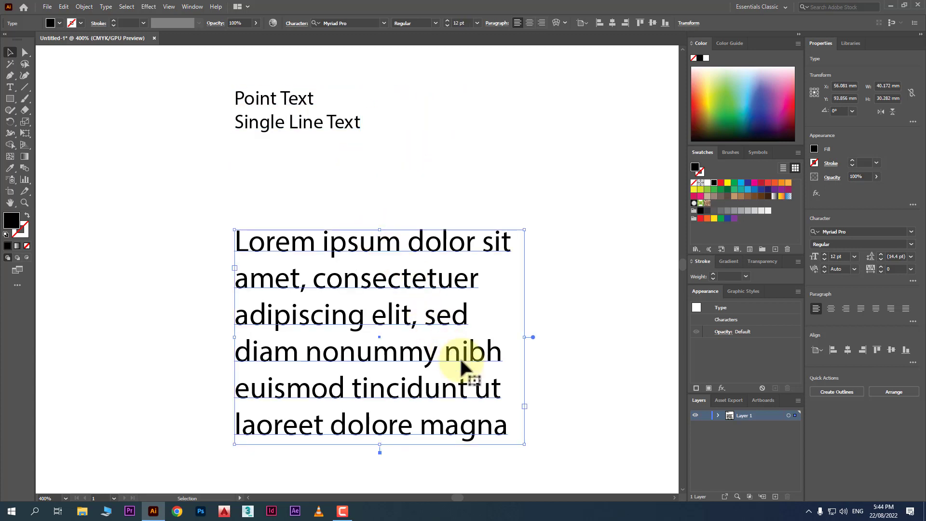
pyautogui.moveTo(525, 444)
pyautogui.mouseDown()
pyautogui.moveTo(400, 378)
pyautogui.moveTo(402, 369)
pyautogui.mouseUp()
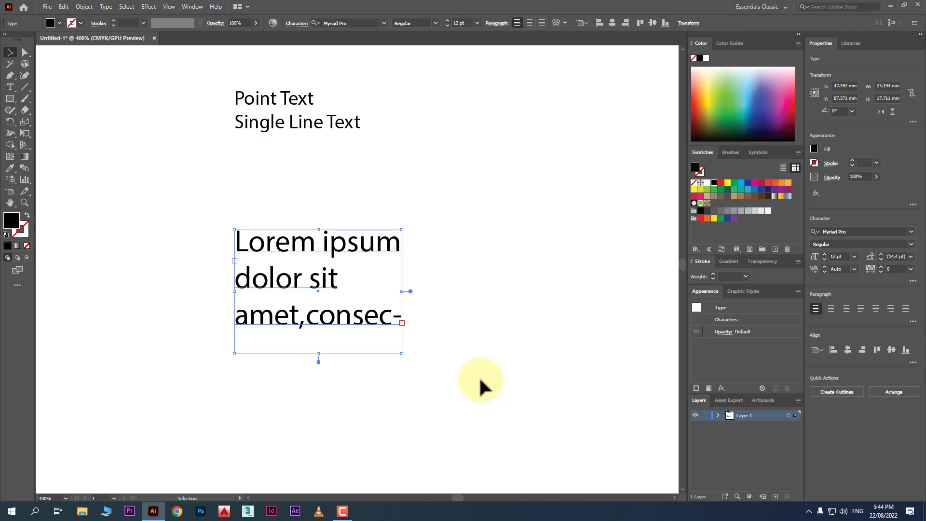
pyautogui.hotkey('ctrl', 'z')
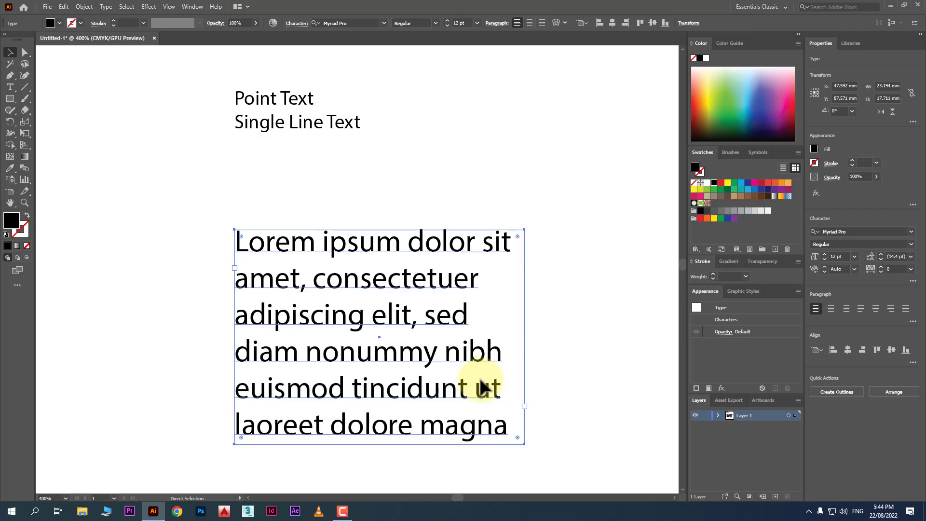
# Step: Scale the point text up to about 13.6 pt and convert it to area type
pyautogui.click(324, 124)
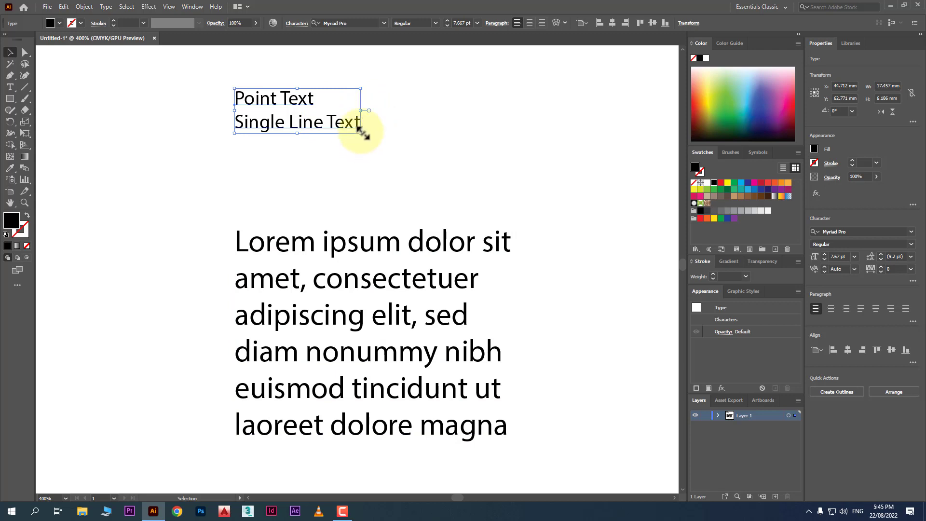
pyautogui.moveTo(361, 133); pyautogui.dragTo(459, 207)
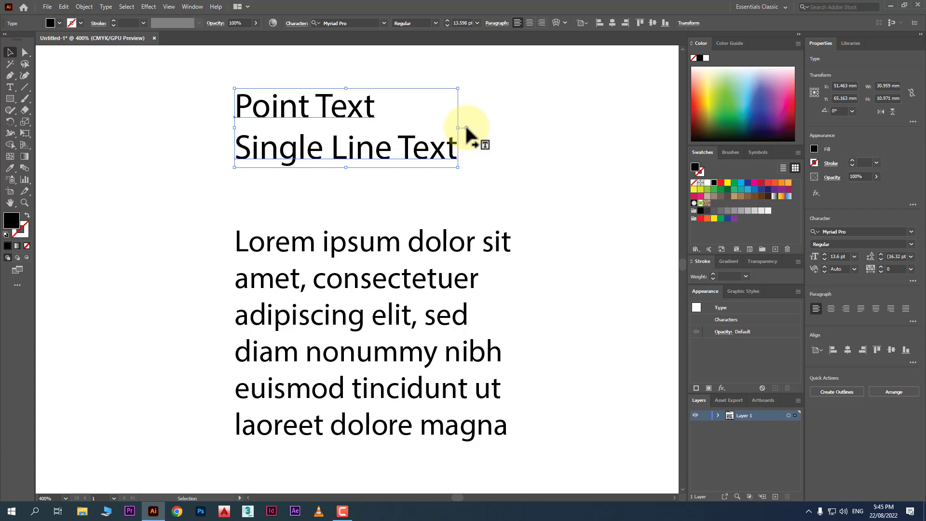
pyautogui.click(467, 247)
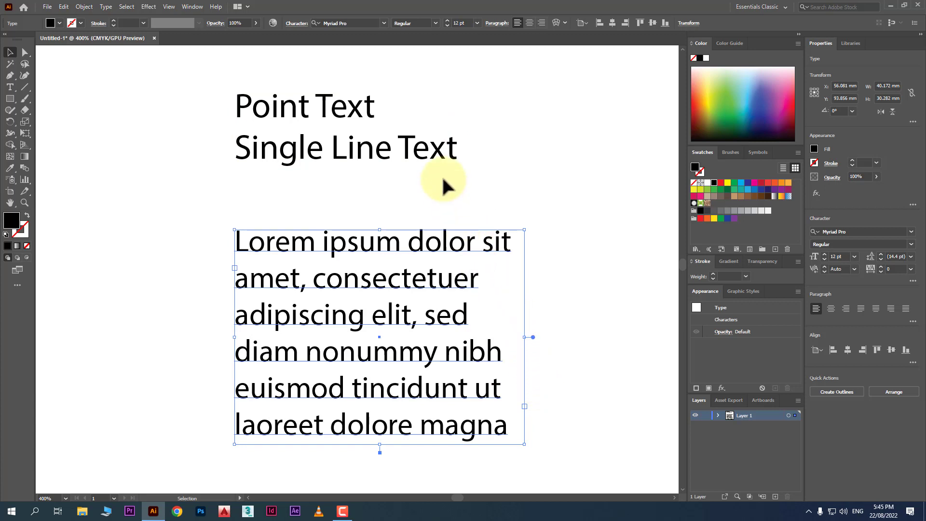
pyautogui.click(434, 149)
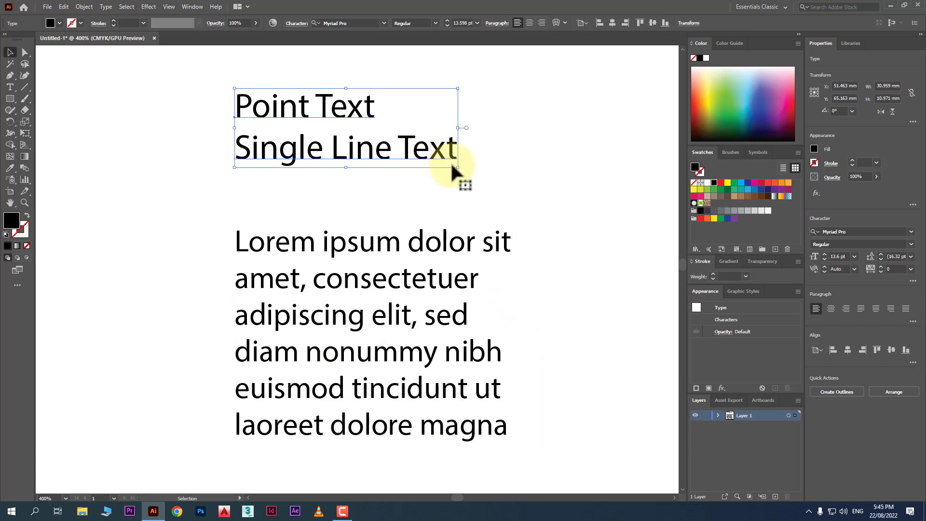
pyautogui.doubleClick(466, 128)
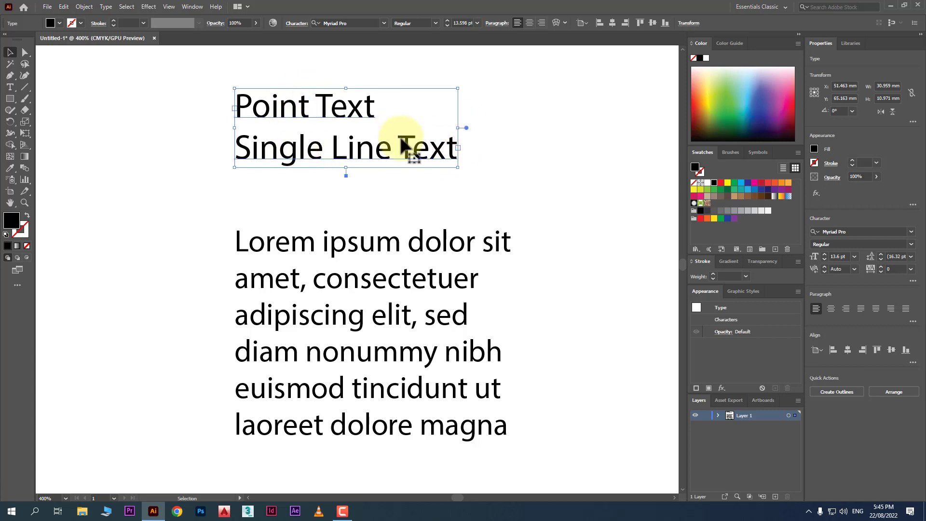
# Step: Try shrinking the converted "Point Text" frame to about 13 by 8 mm, and undo the resize
pyautogui.moveTo(458, 168); pyautogui.dragTo(327, 145)
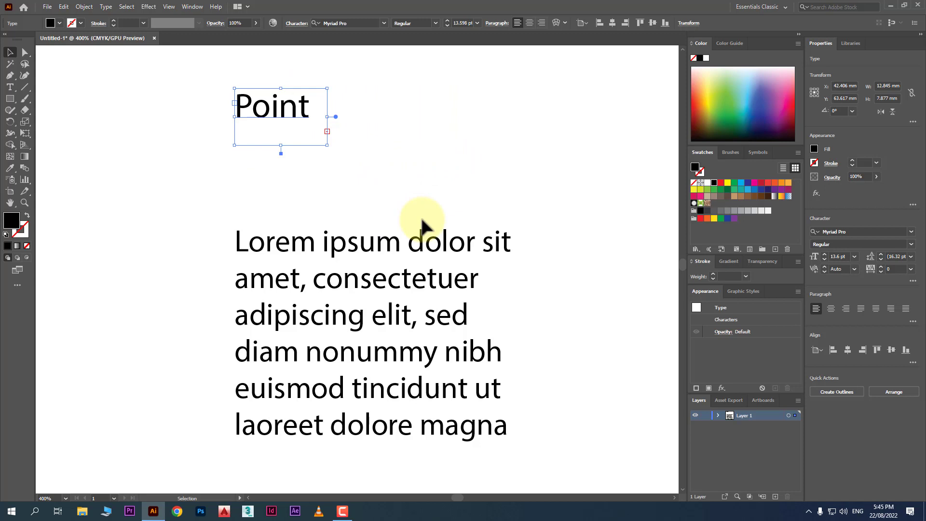
pyautogui.hotkey('ctrl', 'z')
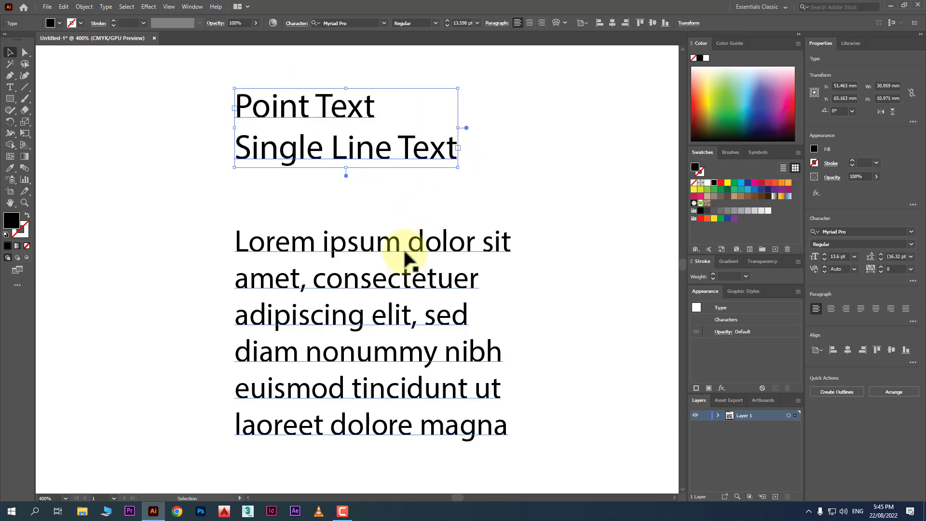
# Step: Convert the Lorem ipsum area text to point type and scale it down to about 5.62 pt
pyautogui.click(405, 258)
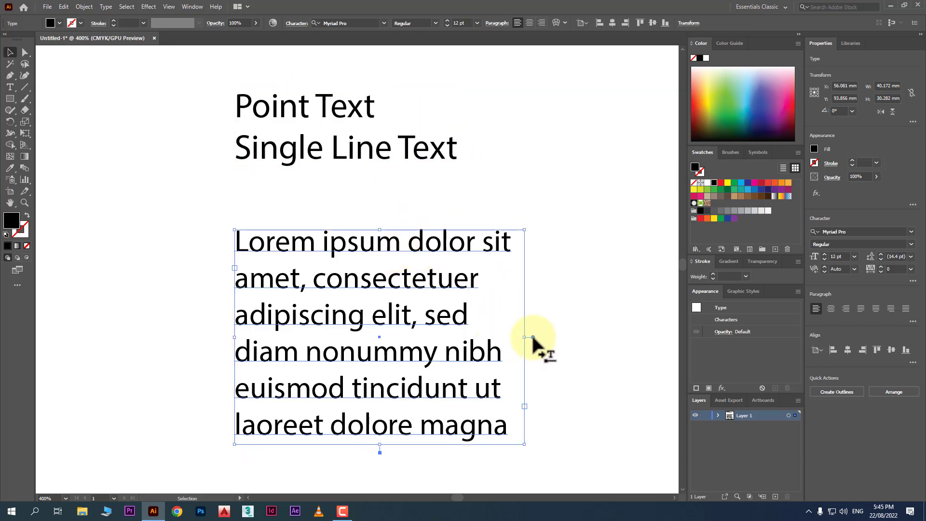
pyautogui.doubleClick(532, 337)
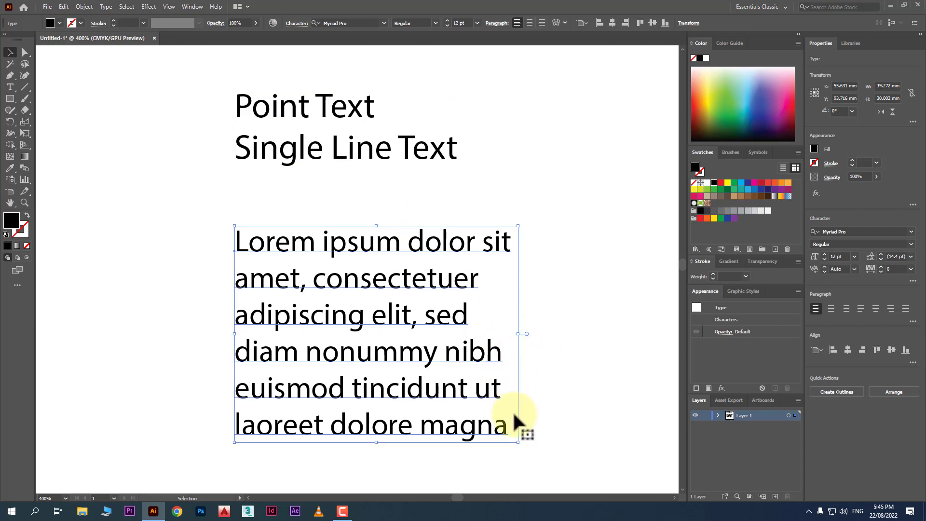
pyautogui.moveTo(519, 443); pyautogui.dragTo(379, 328)
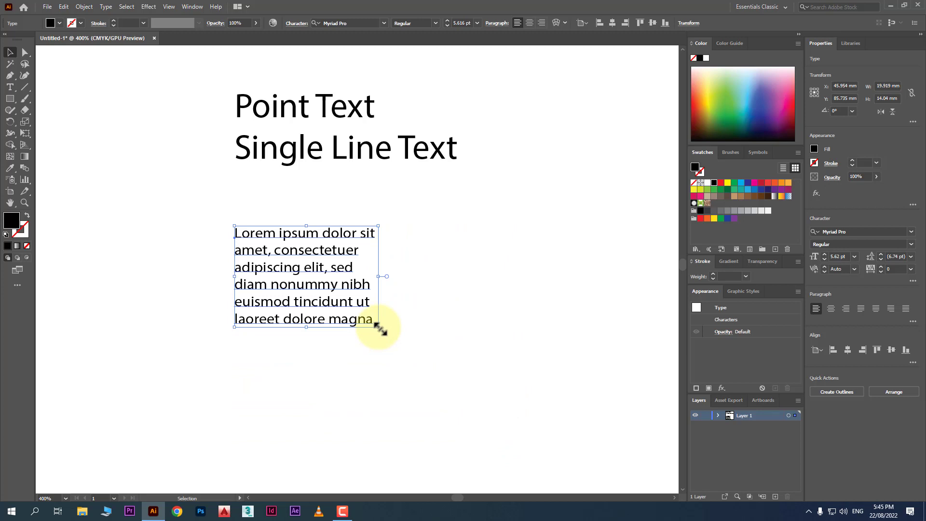
# Step: Undo the last scaling of the Lorem ipsum point text and delete that text
pyautogui.rightClick(426, 289)
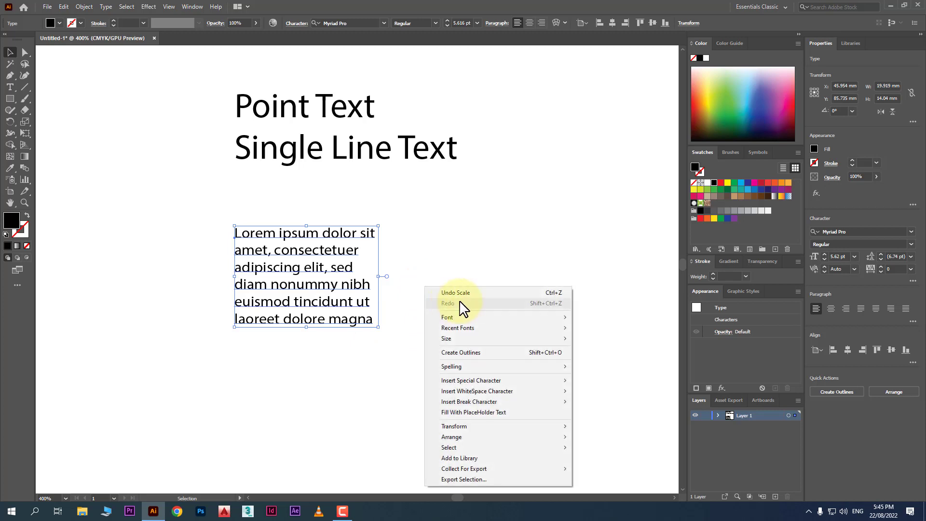
pyautogui.click(456, 293)
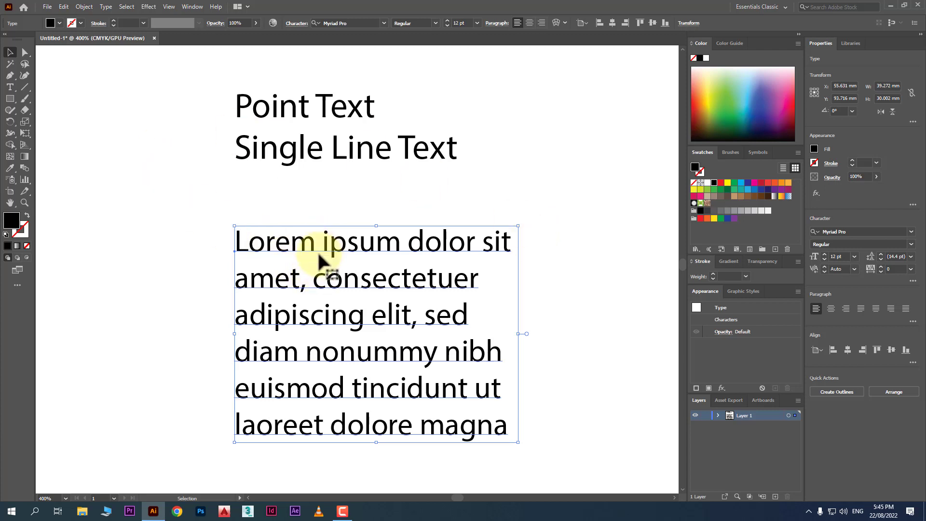
pyautogui.scroll(-3, 319, 260)
pyautogui.moveTo(338, 160); pyautogui.dragTo(194, 157)
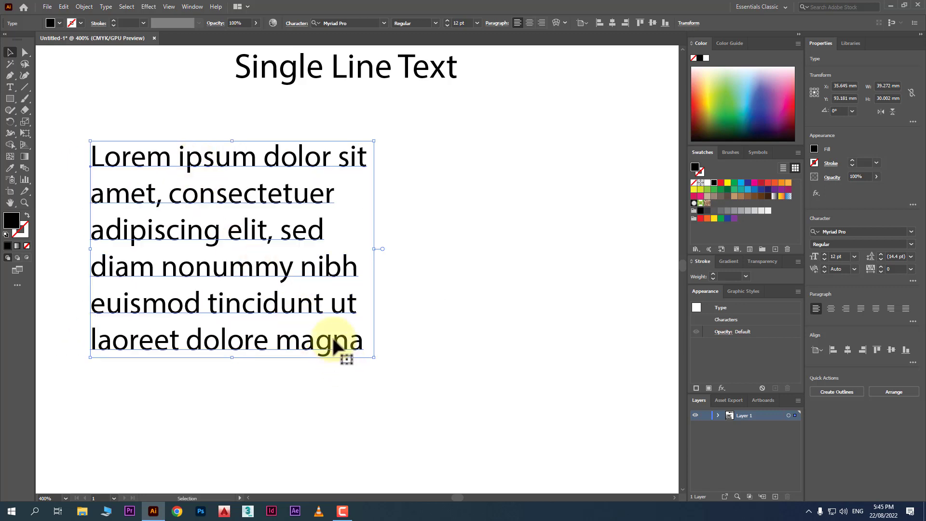
pyautogui.press('Delete')
# Step: Draw a new area text frame about 46 by 46 mm below "Single Line Text" and select it as an object
pyautogui.click(10, 87)
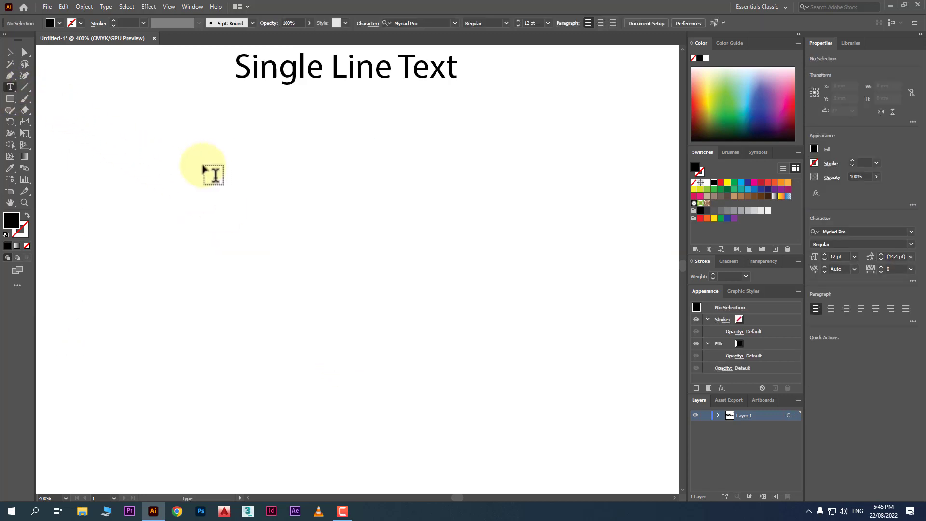
pyautogui.moveTo(179, 121); pyautogui.dragTo(515, 445)
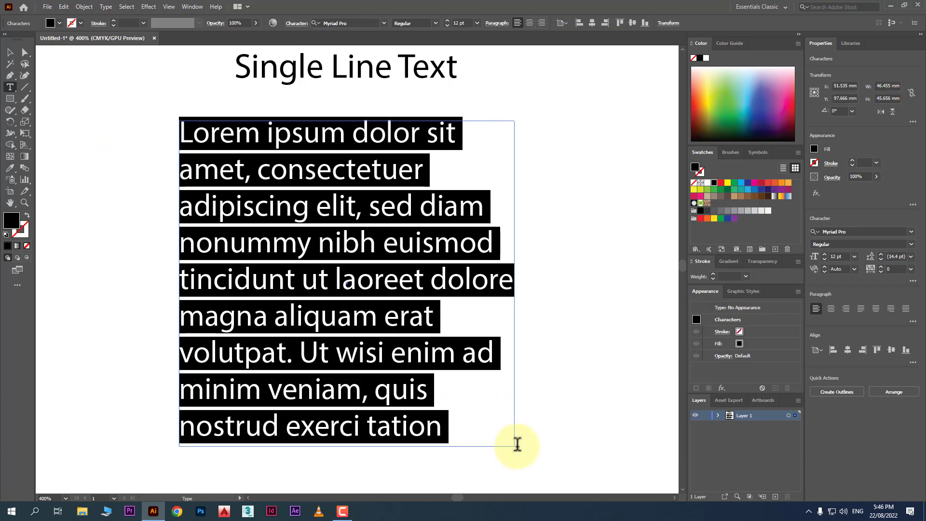
pyautogui.click(10, 52)
pyautogui.click(360, 322)
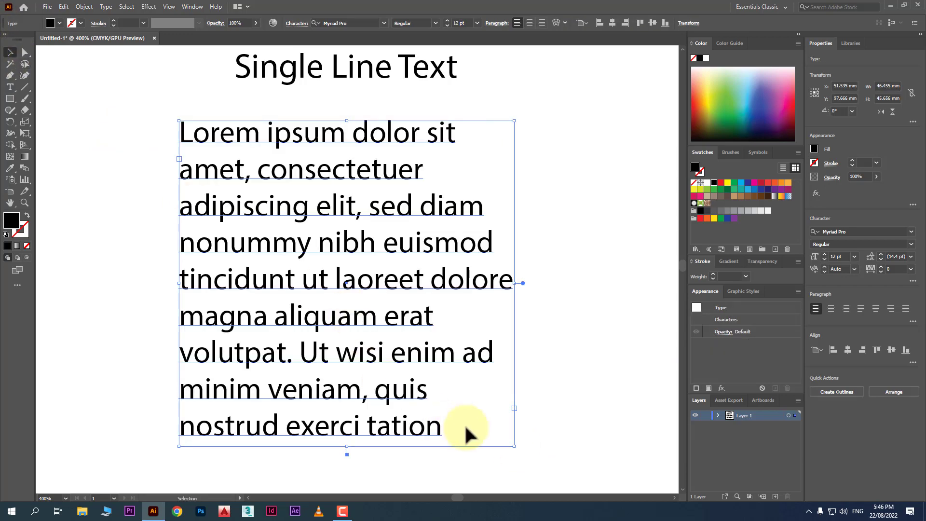
# Step: Shrink the new Lorem ipsum area text frame to about 35 by 37 mm so its text overflows
pyautogui.moveTo(514, 446); pyautogui.dragTo(433, 379)
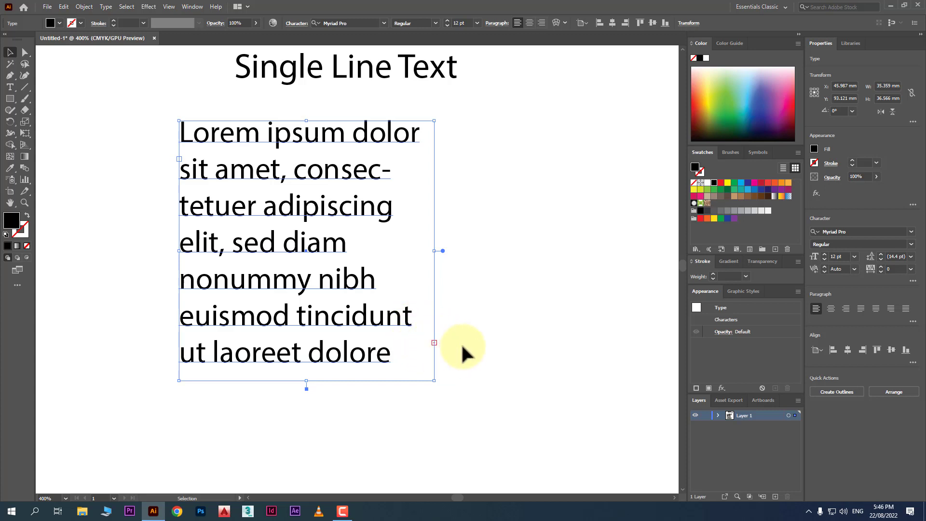
pyautogui.click(435, 342)
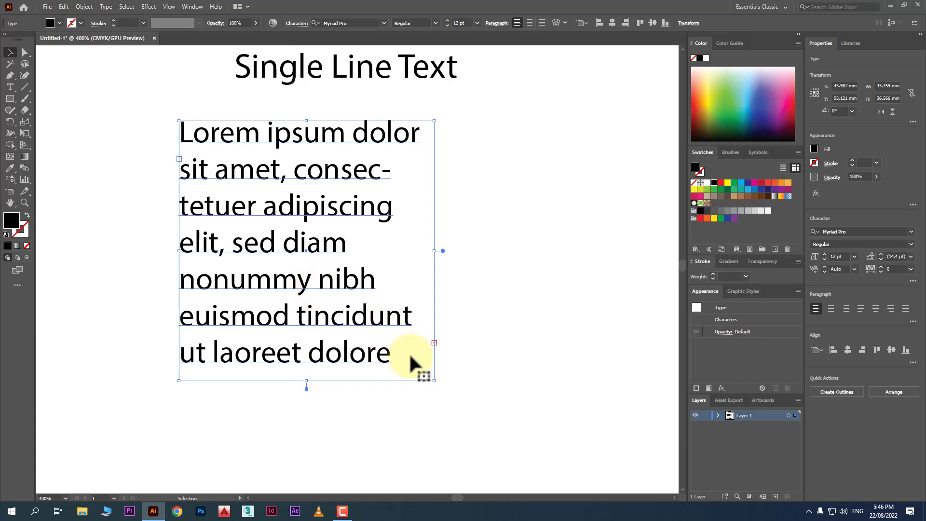
pyautogui.click(434, 343)
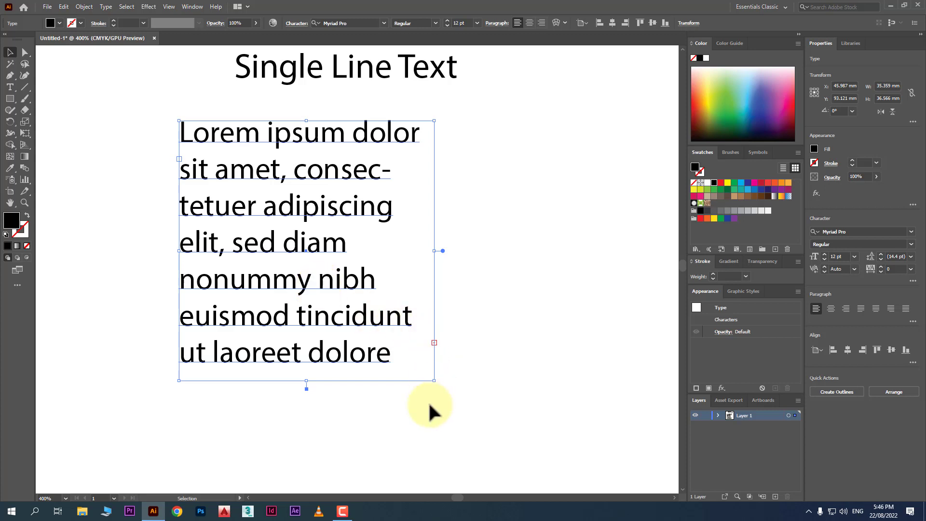
# Step: Enlarge the Lorem ipsum frame to about 49 by 58 mm and reduce it again to about 45 by 39 mm
pyautogui.moveTo(434, 379); pyautogui.dragTo(440, 480)
pyautogui.scroll(-1, 424, 409)
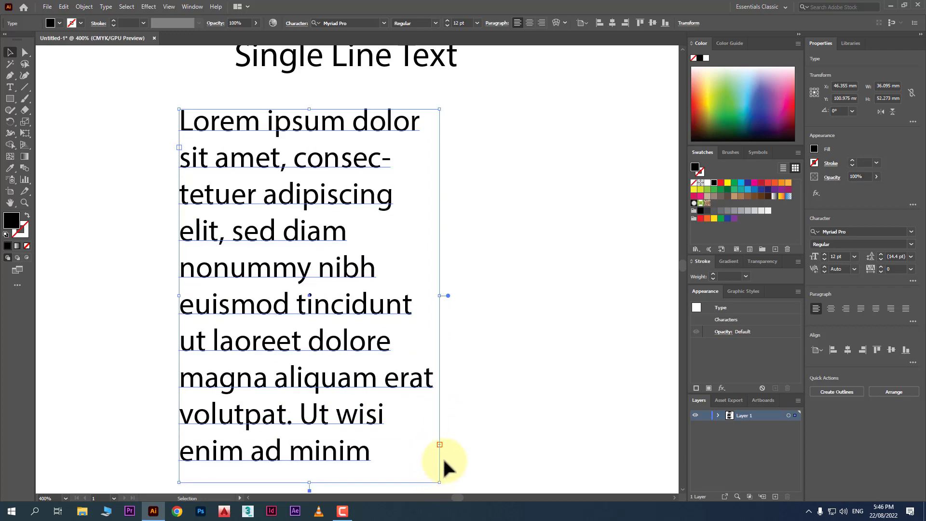
pyautogui.scroll(-3, 441, 451)
pyautogui.moveTo(437, 409); pyautogui.dragTo(533, 451)
pyautogui.scroll(3, 521, 447)
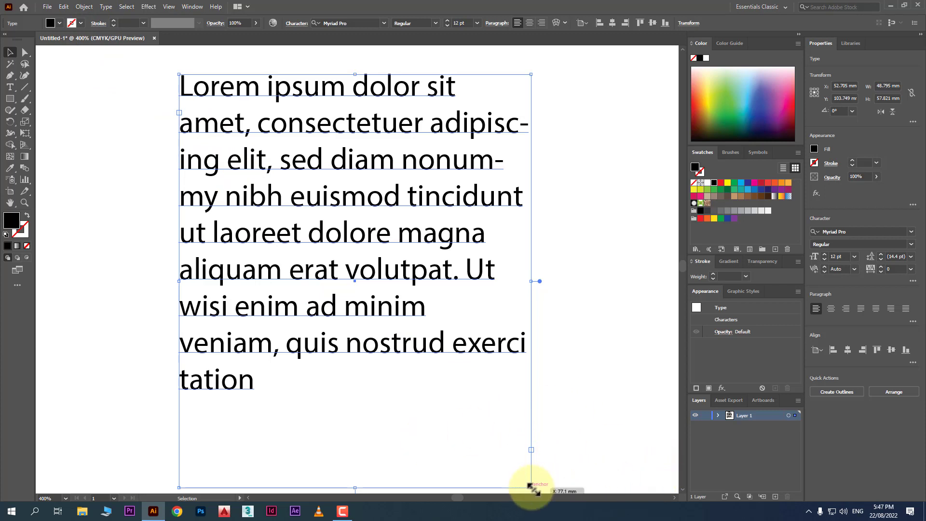
pyautogui.moveTo(531, 487); pyautogui.dragTo(516, 384)
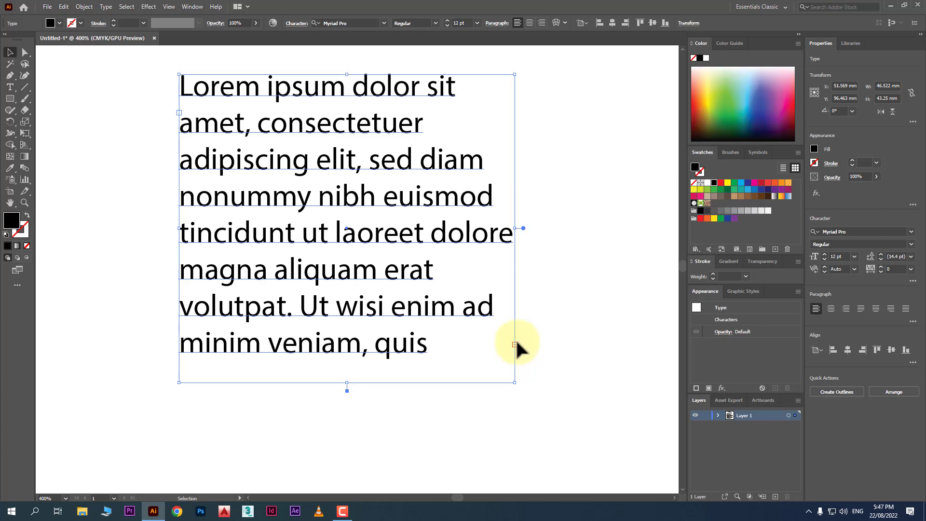
pyautogui.moveTo(515, 382)
pyautogui.mouseDown()
pyautogui.moveTo(508, 484)
pyautogui.moveTo(506, 346)
pyautogui.mouseUp()
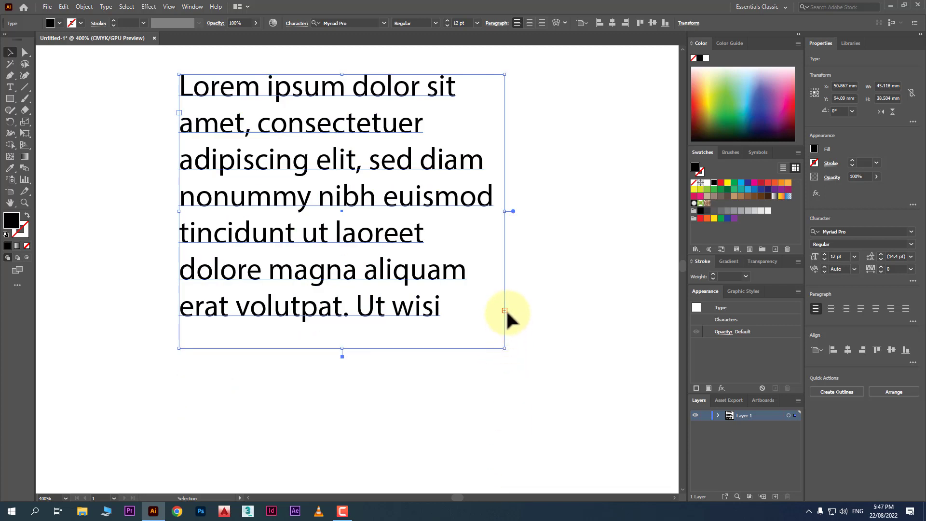
# Step: Thread the overflowing Lorem ipsum text into a second frame beside the first, and move the two frames farther apart
pyautogui.click(504, 310)
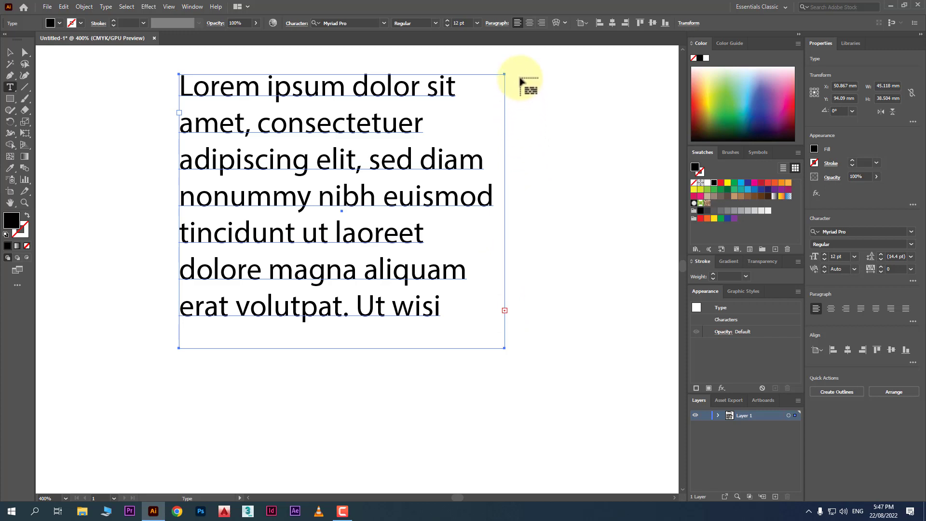
pyautogui.click(520, 80)
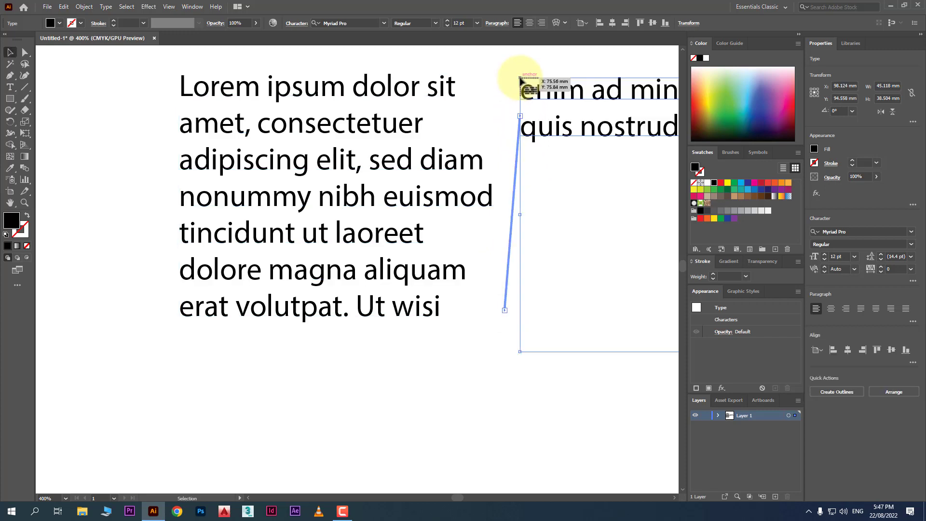
pyautogui.moveTo(405, 174); pyautogui.dragTo(341, 177)
pyautogui.moveTo(574, 102); pyautogui.dragTo(541, 98)
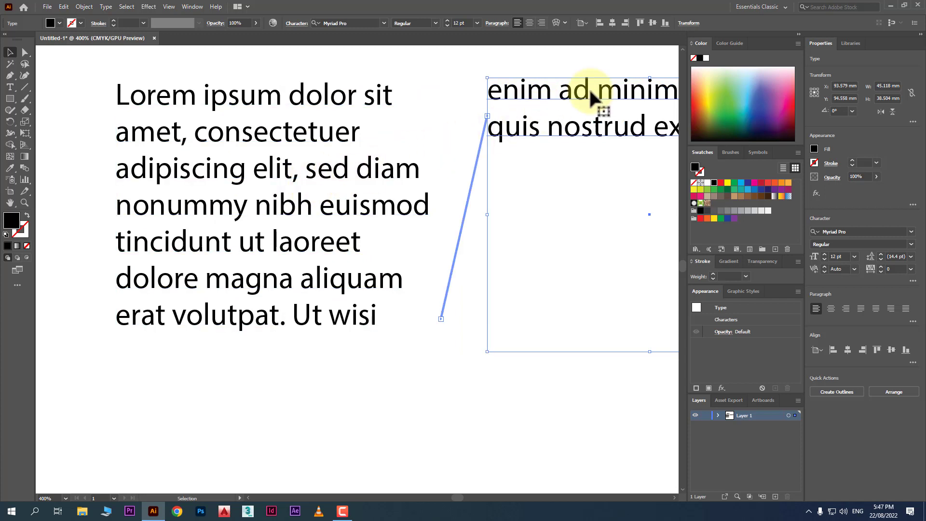
# Step: Check the thread link on the first frame and insert a run of repeated "df" characters after "elit," in its text
pyautogui.click(356, 202)
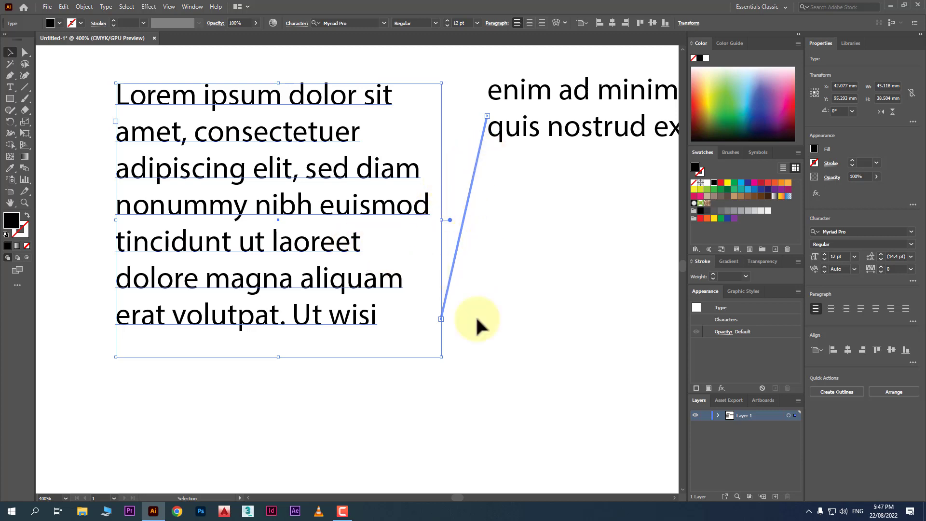
pyautogui.click(406, 409)
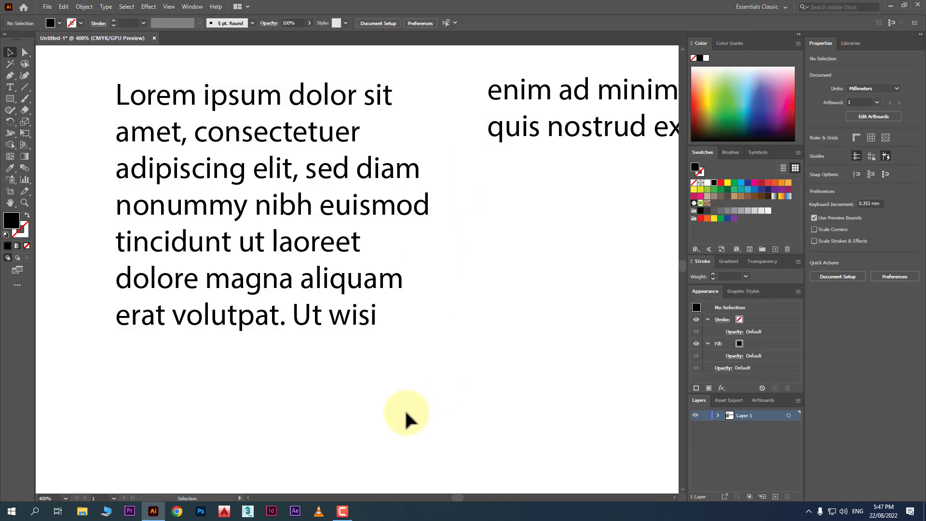
pyautogui.click(309, 173)
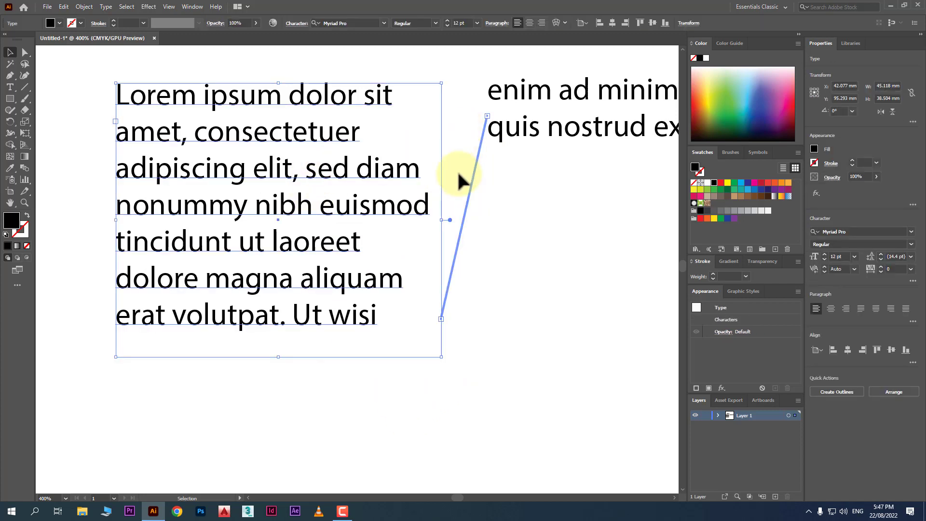
pyautogui.click(289, 409)
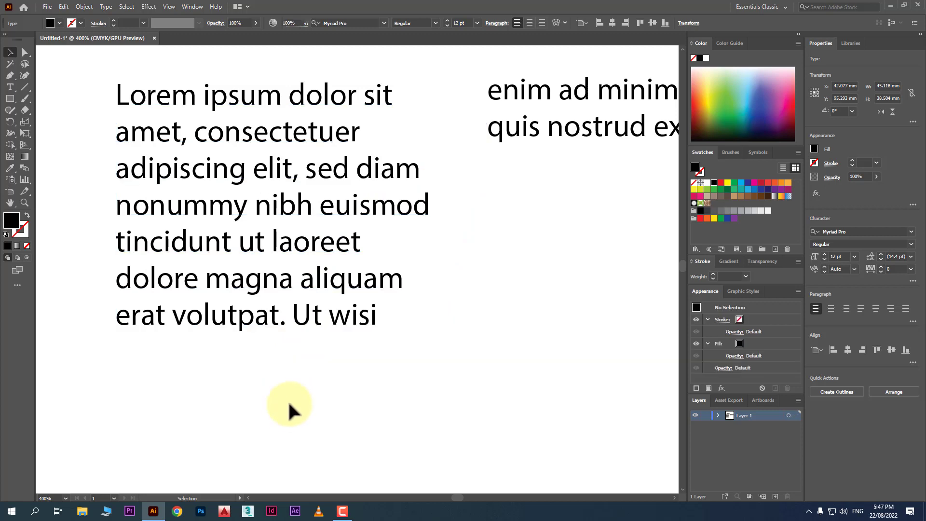
pyautogui.click(308, 304)
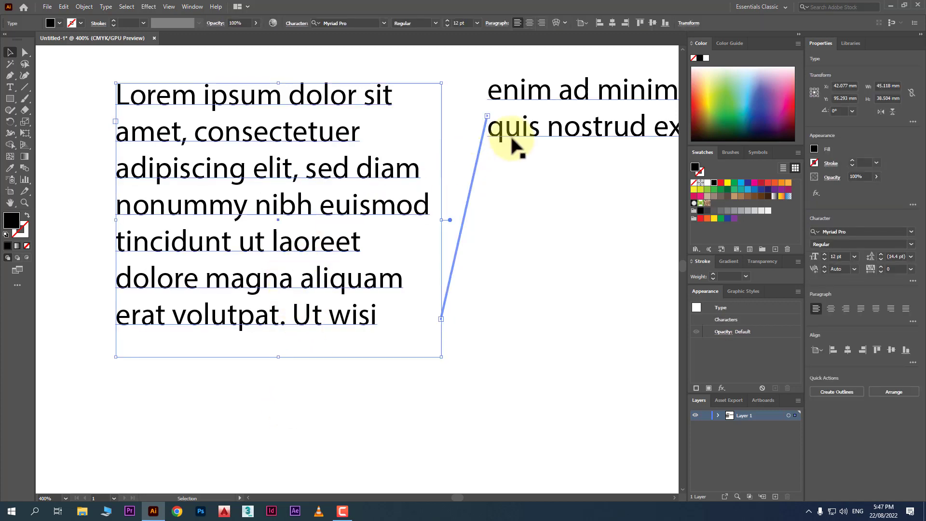
pyautogui.doubleClick(301, 171)
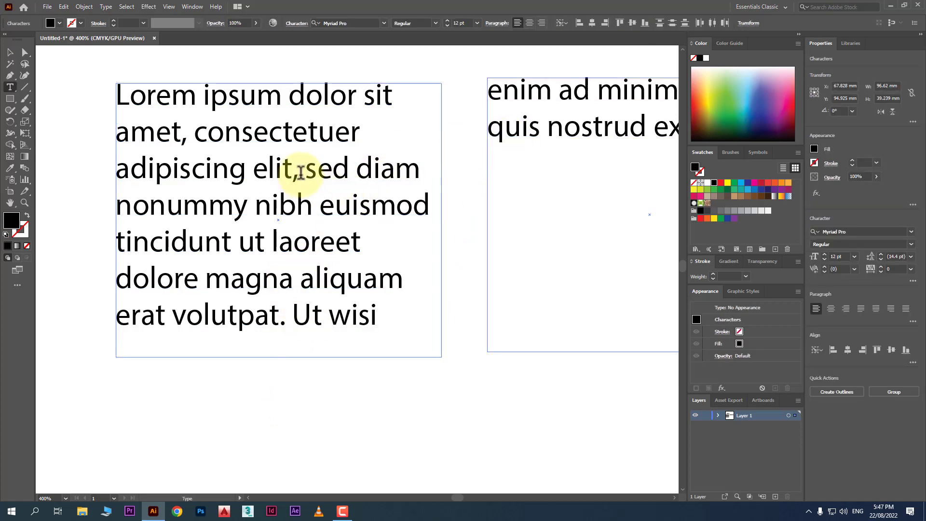
pyautogui.write('dfdfdfdfdfdf sed')
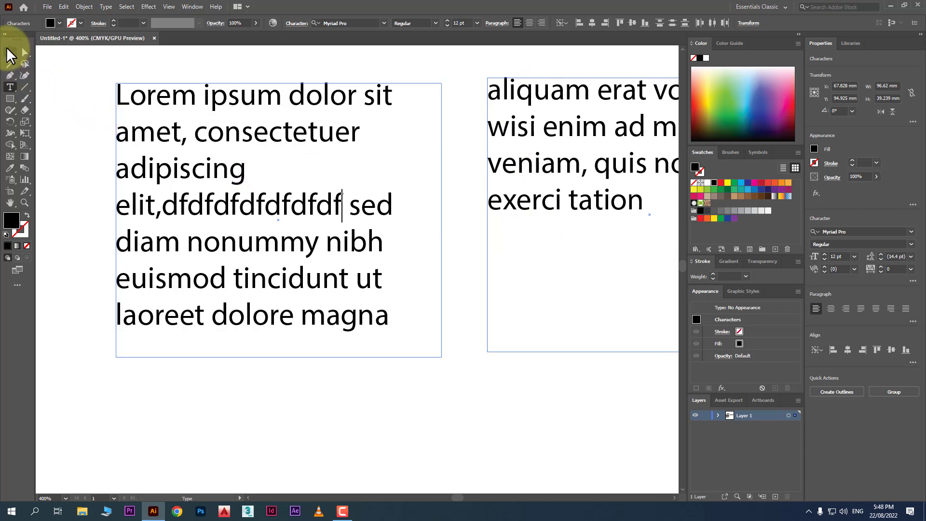
pyautogui.click(9, 55)
pyautogui.click(300, 294)
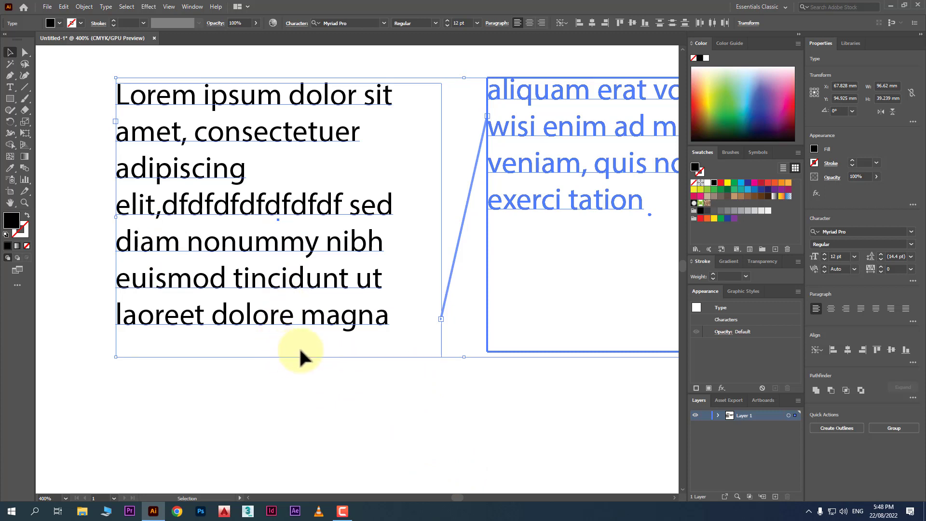
# Step: Undo the inserted characters, the frame moves and the threading into the second frame
pyautogui.hotkey('ctrl', 'z')
pyautogui.hotkey('ctrl', 'z')
pyautogui.hotkey('ctrl', 'z')
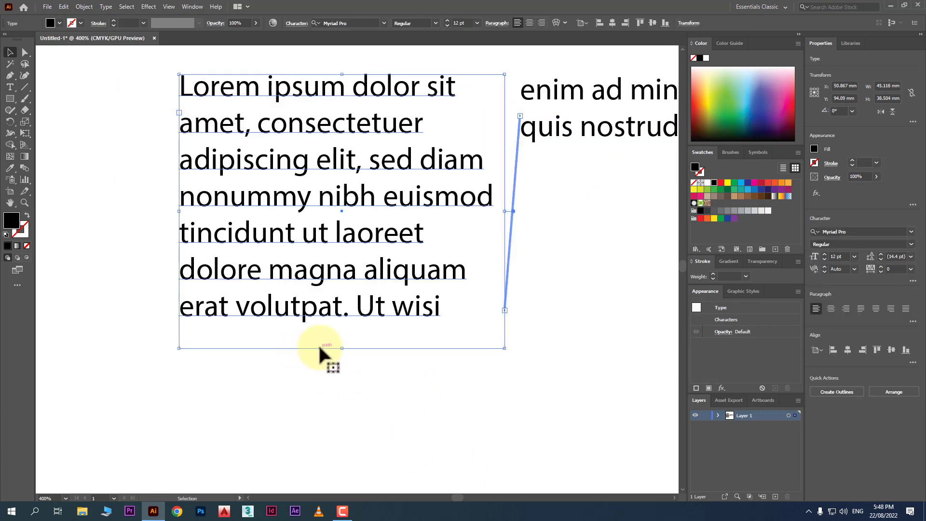
pyautogui.hotkey('ctrl', 'z')
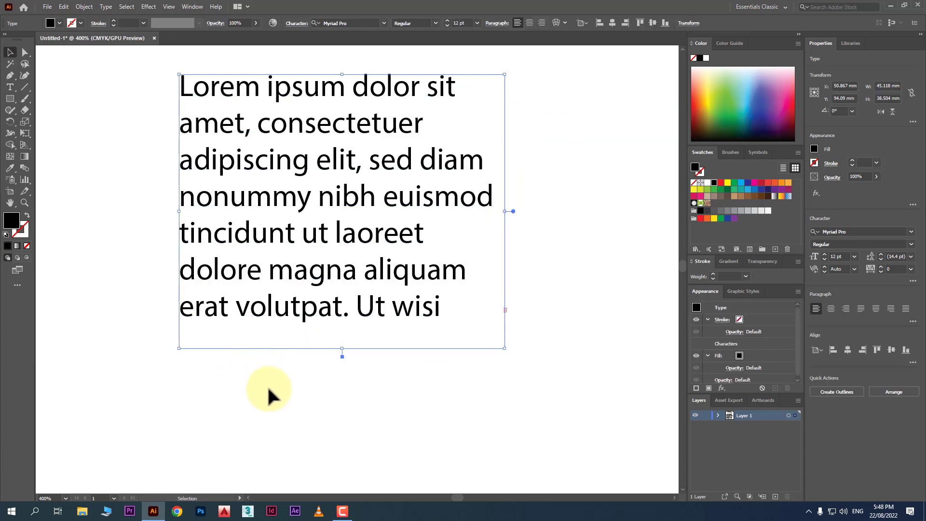
# Step: Reposition the overflowing Lorem ipsum frame and draw a second area text frame about 40 by 27 mm below it
pyautogui.moveTo(337, 285); pyautogui.dragTo(303, 302)
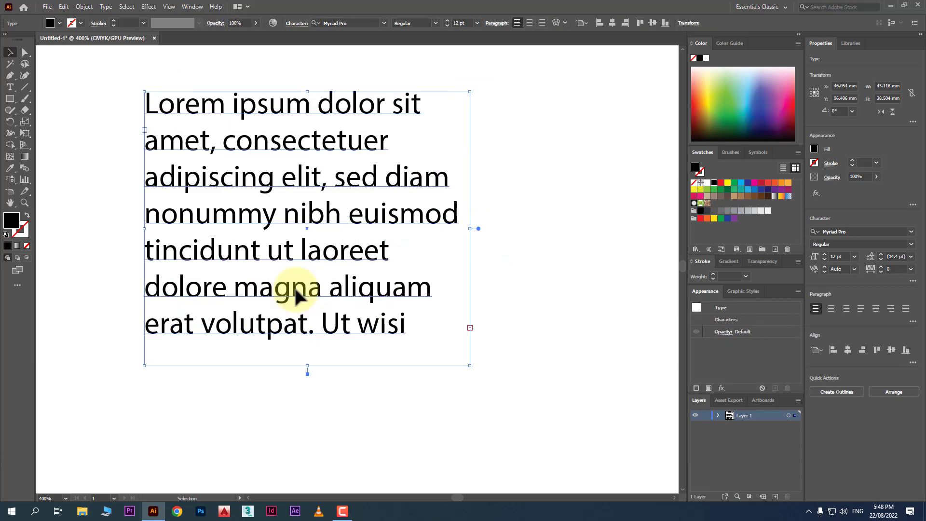
pyautogui.click(10, 87)
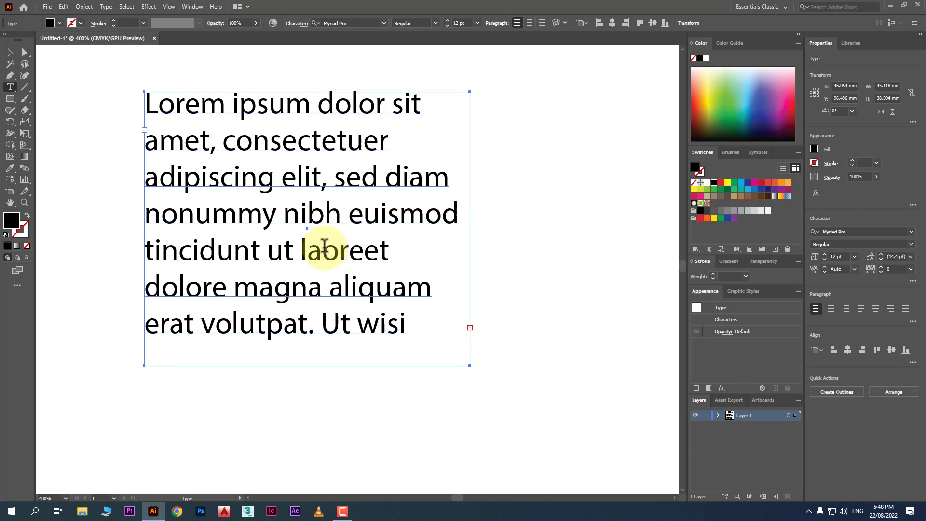
pyautogui.scroll(-5, 232, 302)
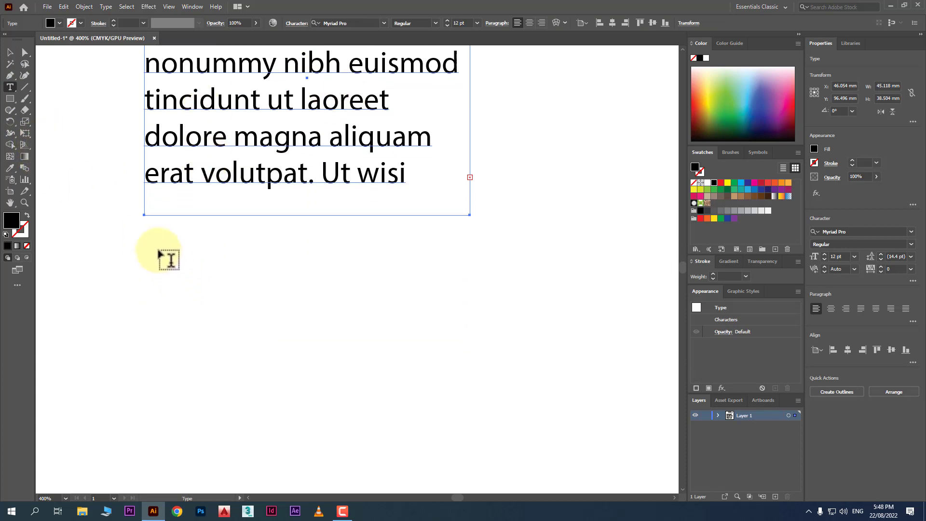
pyautogui.moveTo(158, 250); pyautogui.dragTo(450, 442)
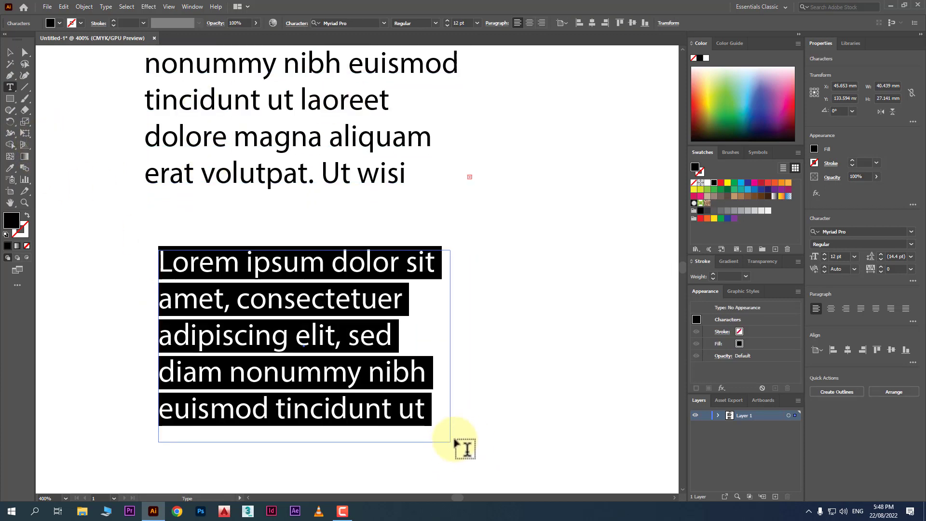
pyautogui.click(10, 52)
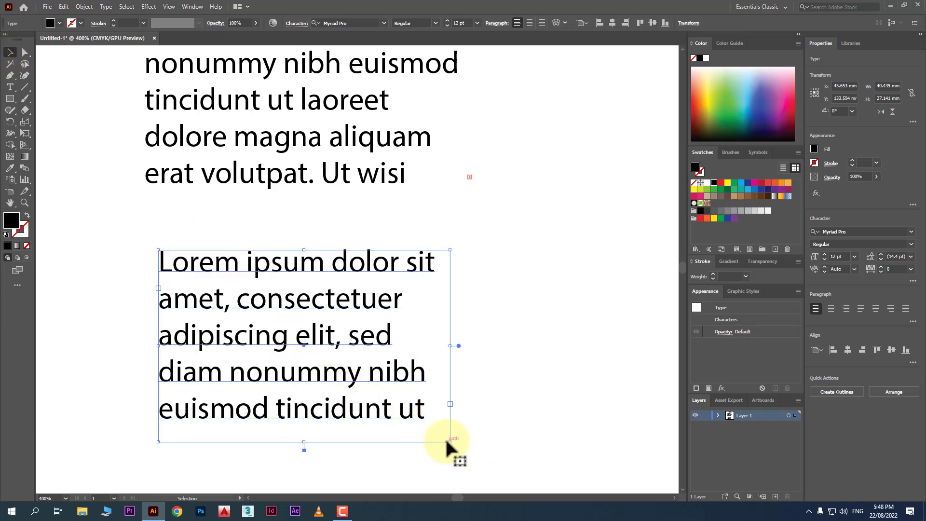
# Step: Shrink the lower Lorem ipsum frame to about 32 by 22 mm and thread its overflow into a new frame about 35 by 30 mm beside it
pyautogui.moveTo(447, 441); pyautogui.dragTo(387, 402)
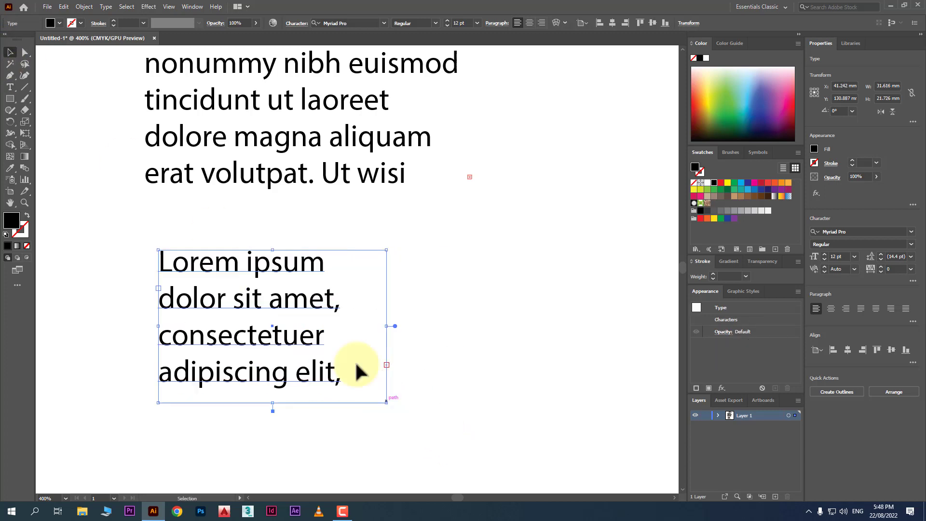
pyautogui.click(10, 87)
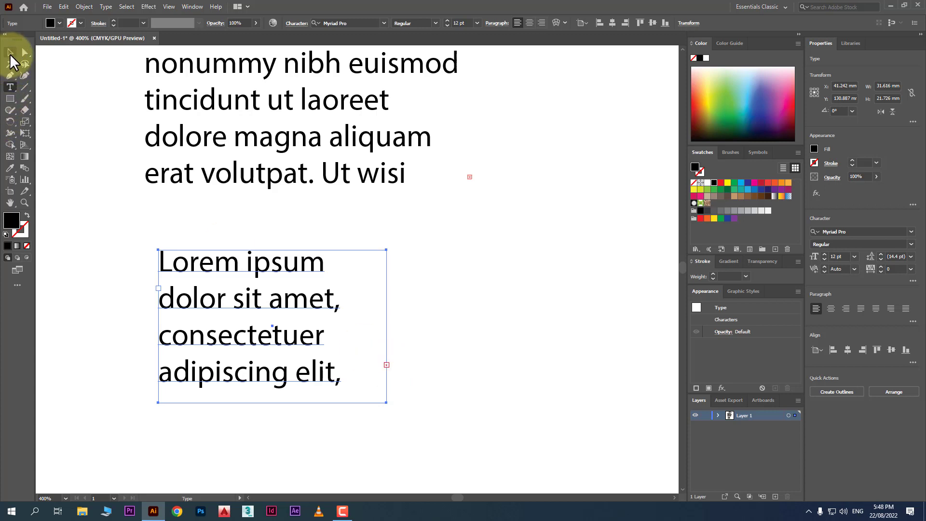
pyautogui.click(10, 53)
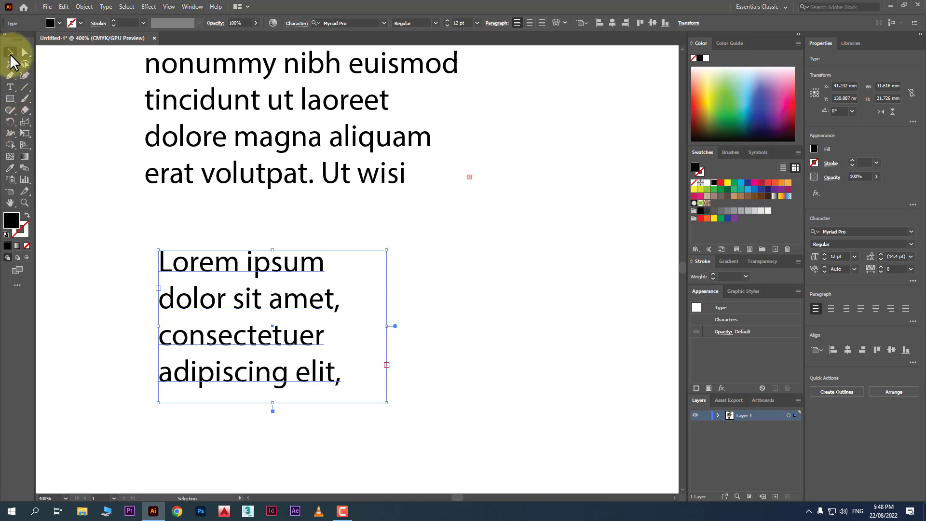
pyautogui.click(386, 365)
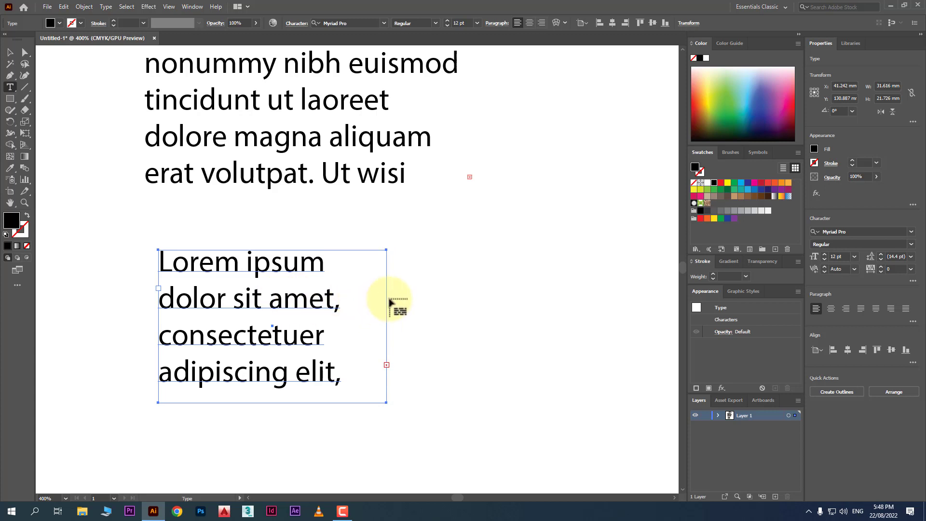
pyautogui.moveTo(402, 250); pyautogui.dragTo(654, 463)
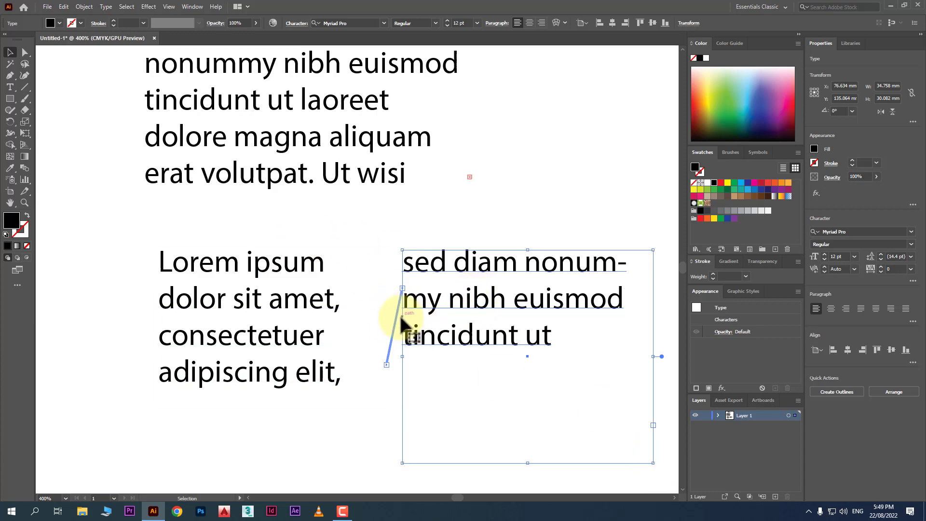
# Step: Hide the text threads and move the two linked lower frames farther apart
pyautogui.click(172, 6)
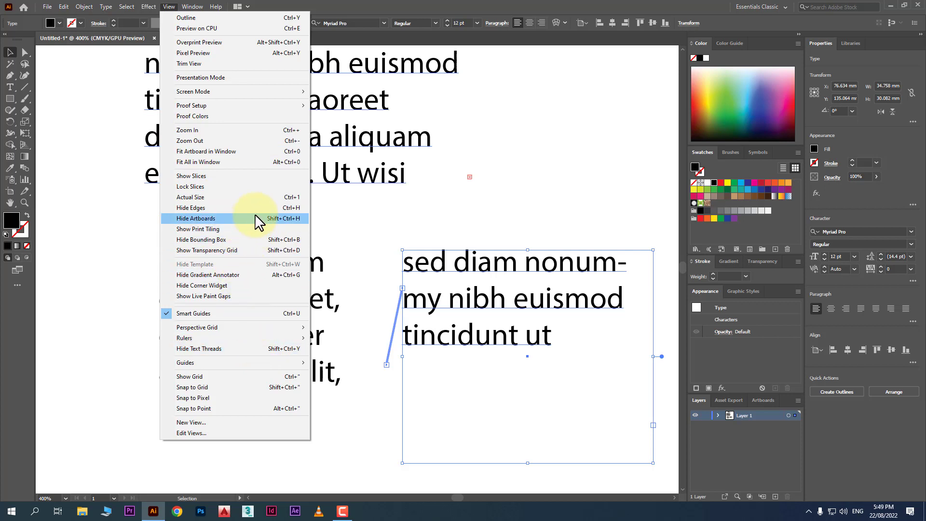
pyautogui.click(224, 350)
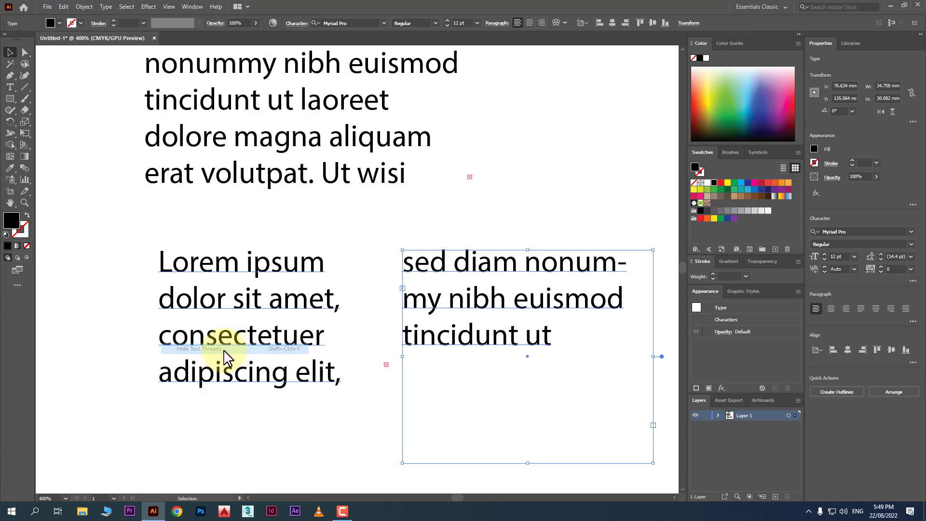
pyautogui.click(300, 426)
pyautogui.moveTo(265, 342); pyautogui.dragTo(248, 341)
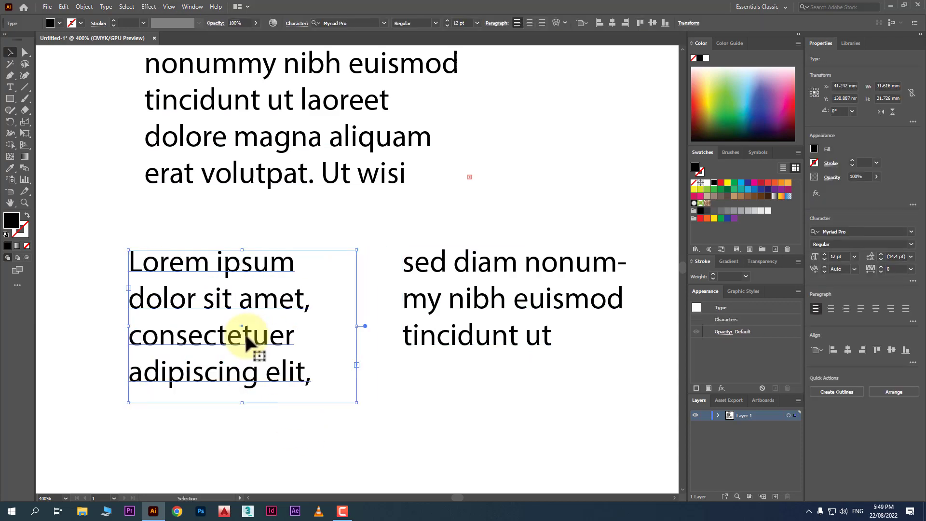
pyautogui.moveTo(506, 296)
pyautogui.mouseDown()
pyautogui.moveTo(539, 296)
pyautogui.moveTo(516, 295)
pyautogui.mouseUp()
pyautogui.click(320, 436)
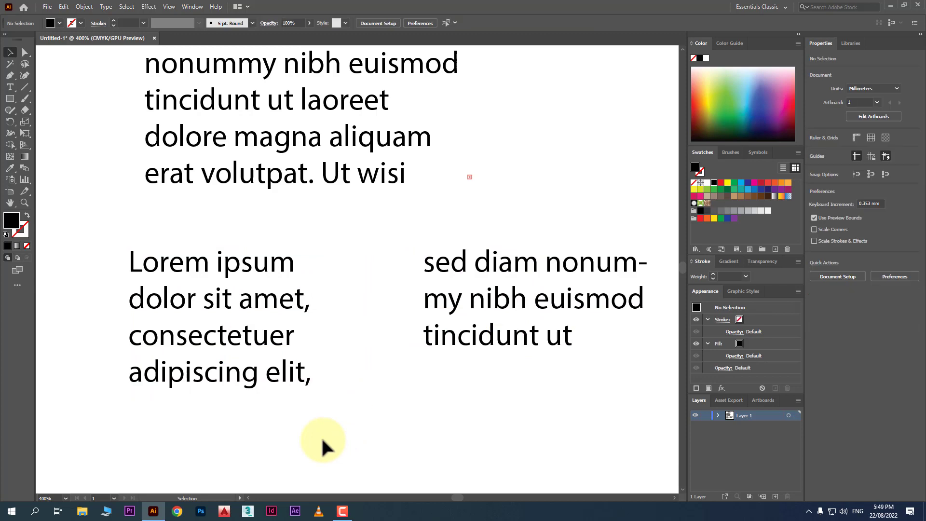
# Step: Show the text threads again and shift the first linked frame slightly up and to the left
pyautogui.click(291, 367)
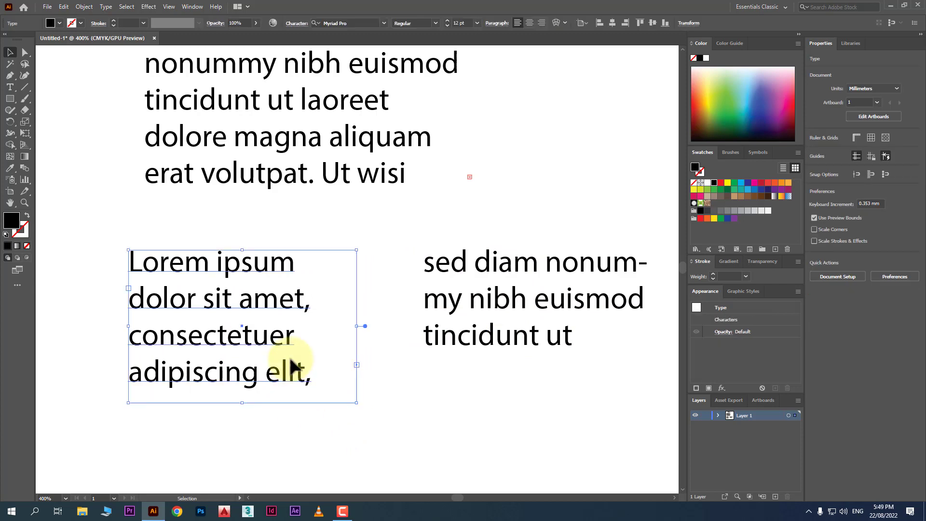
pyautogui.click(176, 8)
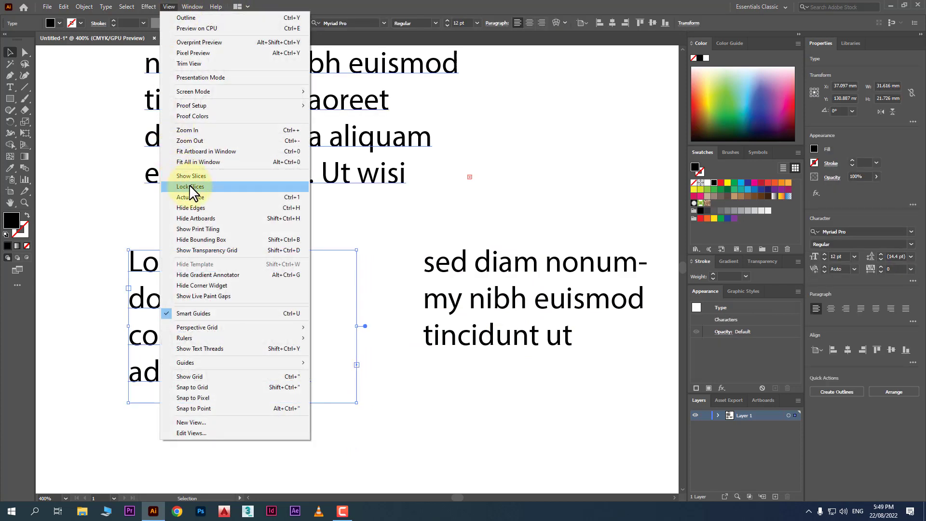
pyautogui.click(218, 348)
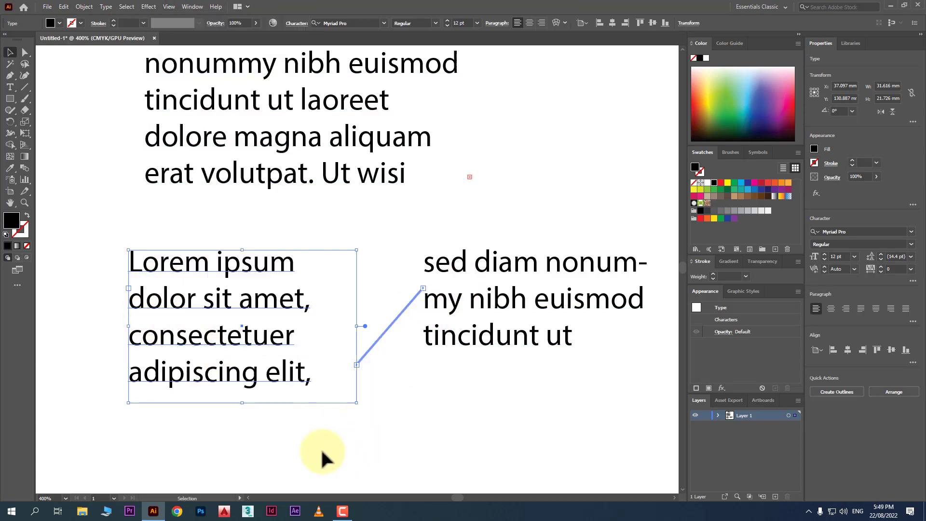
pyautogui.moveTo(272, 383); pyautogui.dragTo(268, 376)
# Step: Move the second linked frame slightly toward the first one and delete it
pyautogui.click(475, 315)
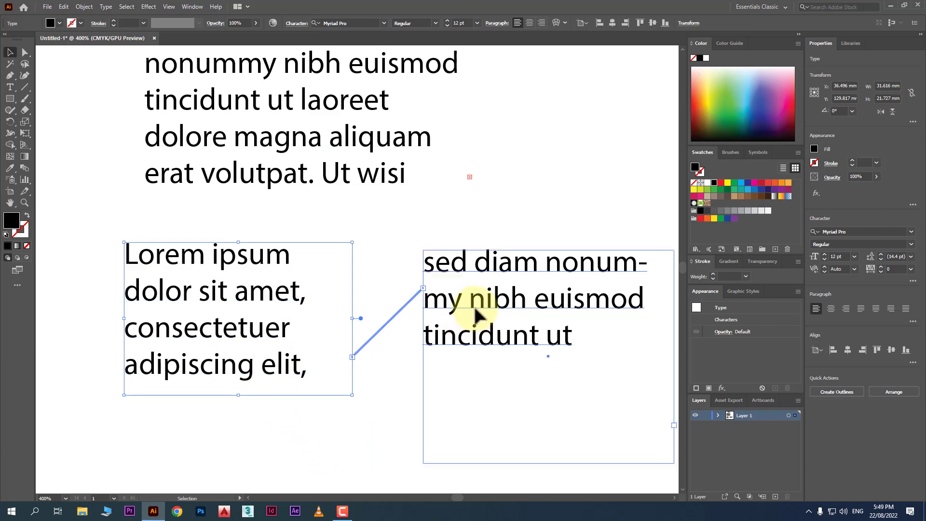
pyautogui.moveTo(476, 315); pyautogui.dragTo(464, 299)
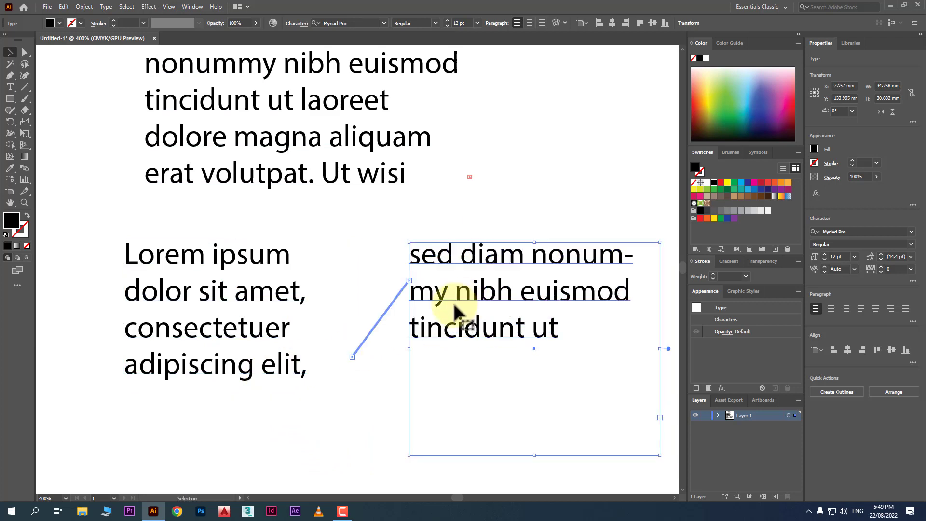
pyautogui.press('Delete')
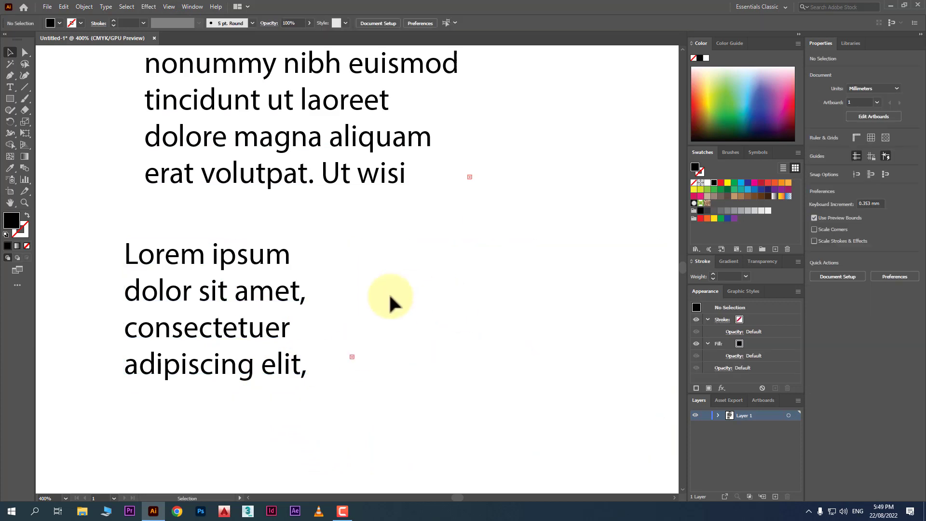
# Step: Draw a large hexagon with the Polygon tool to the right of the overflowing Lorem ipsum frame
pyautogui.click(207, 356)
pyautogui.scroll(-1, 239, 357)
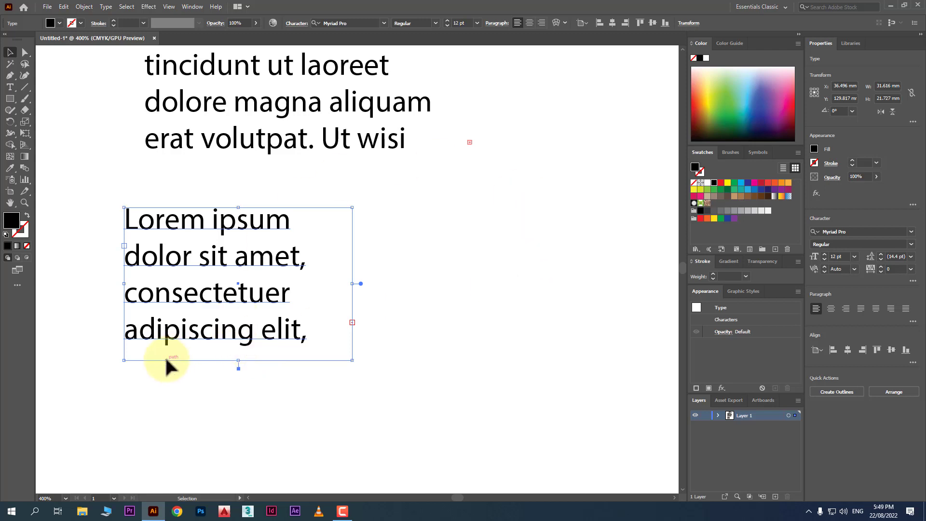
pyautogui.click(11, 99)
pyautogui.click(56, 133)
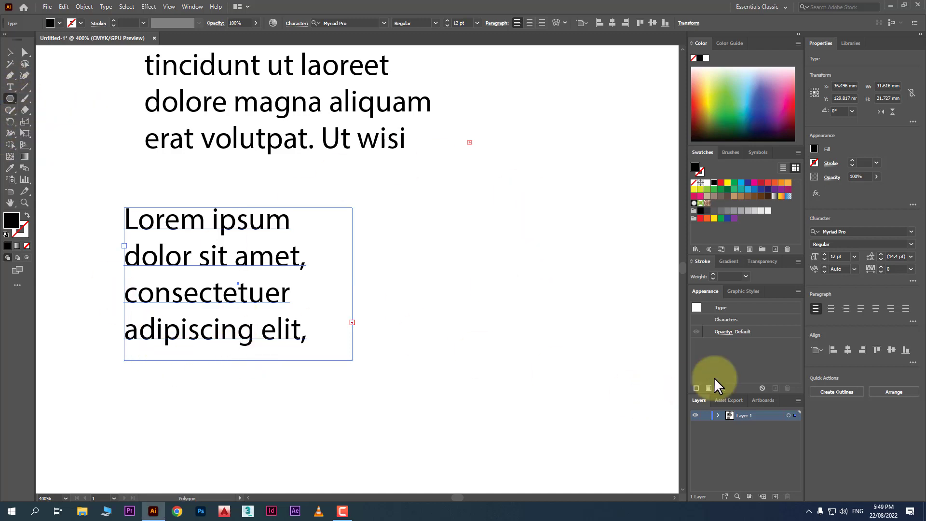
pyautogui.moveTo(535, 300); pyautogui.dragTo(597, 417)
# Step: Thread the overflowing Lorem ipsum text from the lower frame into the black hexagon
pyautogui.click(10, 52)
pyautogui.click(206, 300)
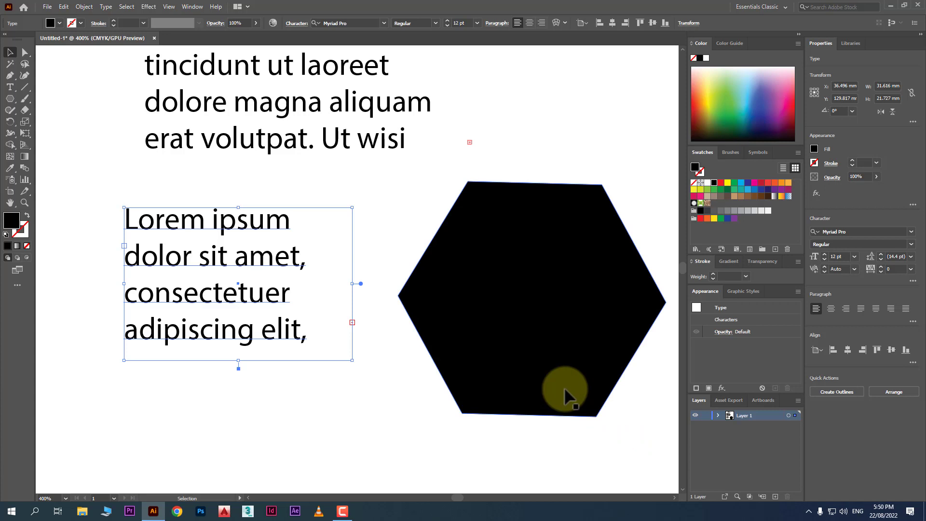
pyautogui.click(352, 322)
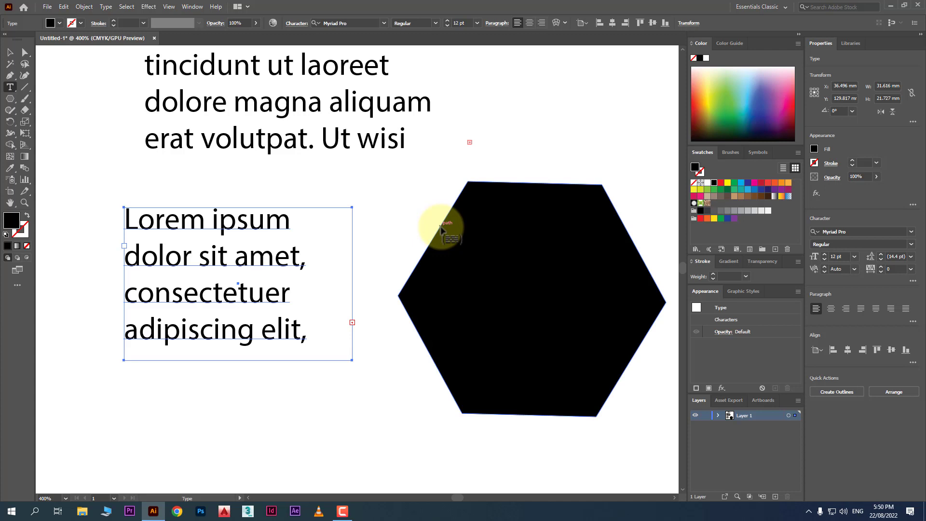
pyautogui.click(440, 225)
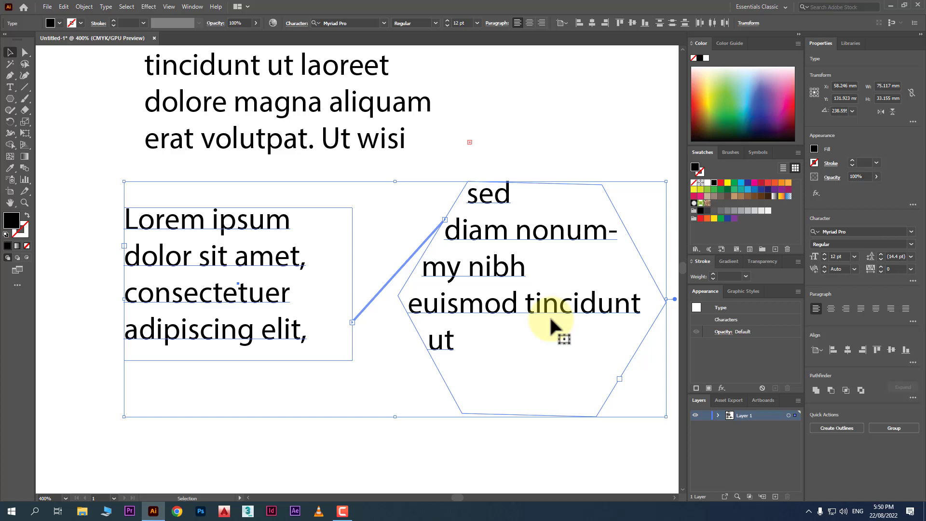
# Step: Select all objects in the document and delete them
pyautogui.scroll(1, 275, 259)
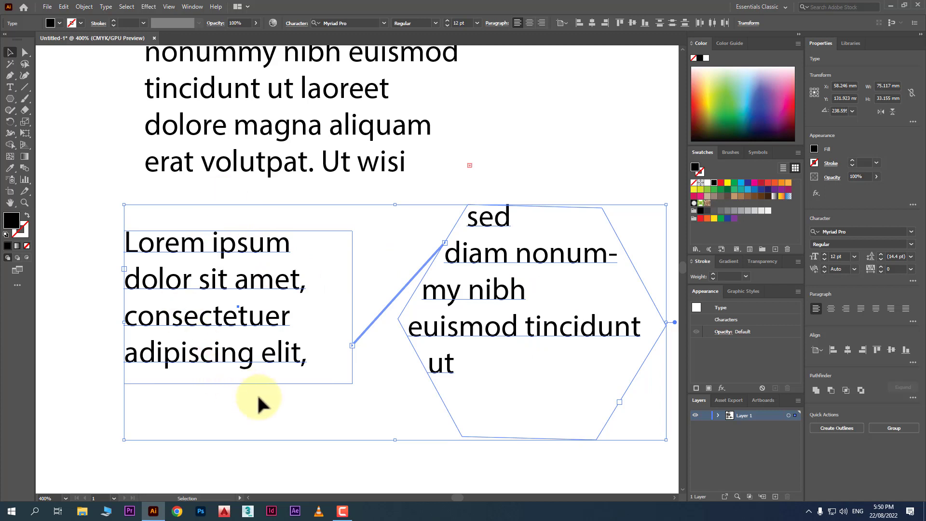
pyautogui.hotkey('ctrl', 'a')
pyautogui.press('Delete')
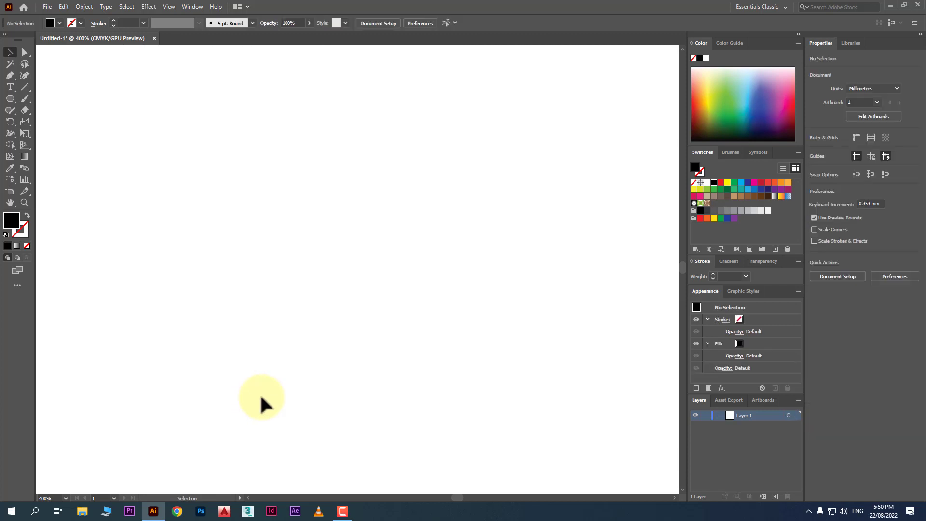
# Step: Draw an area text frame about 49 by 44 mm on the empty artboard and select the words "Lorem ipsum" in it
pyautogui.click(10, 87)
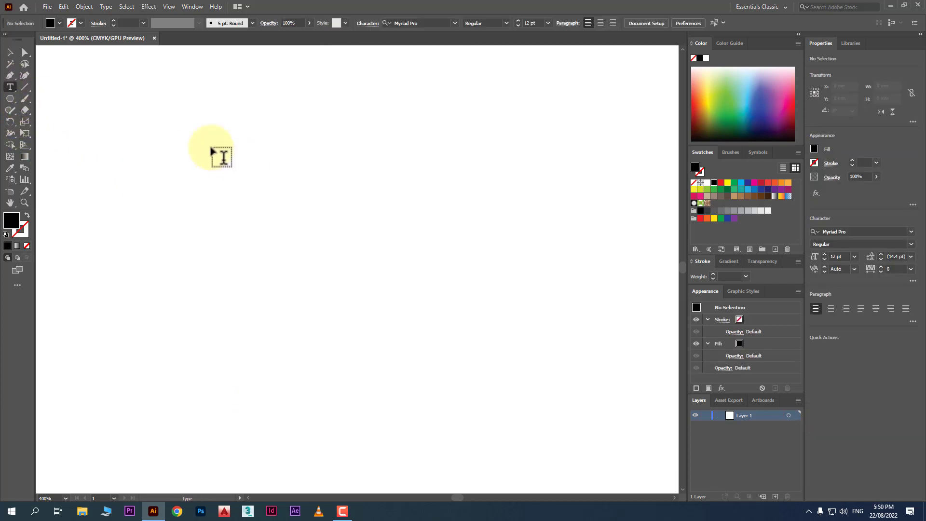
pyautogui.moveTo(110, 85); pyautogui.dragTo(466, 397)
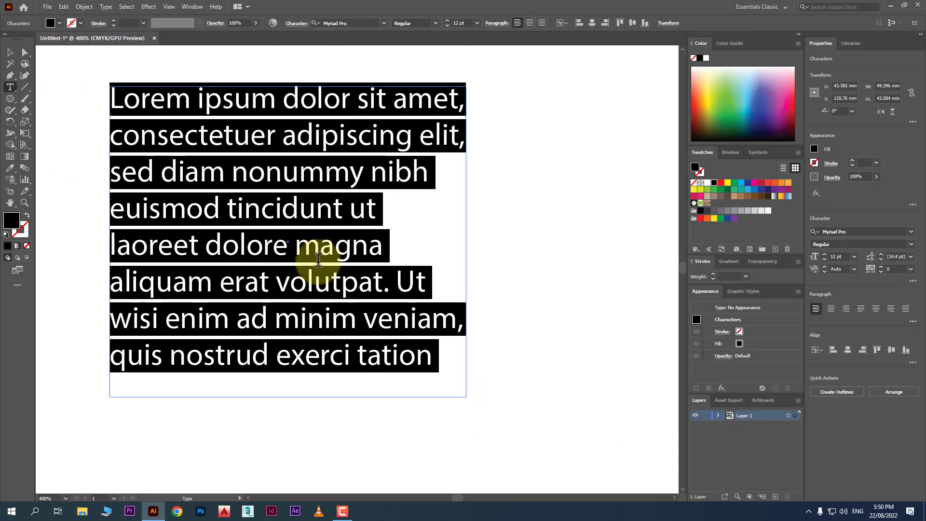
pyautogui.click(316, 209)
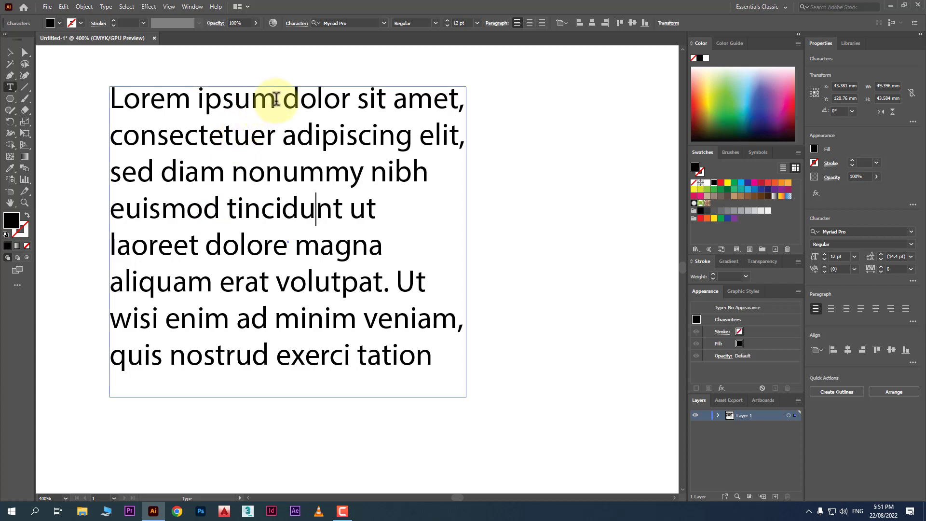
pyautogui.moveTo(276, 99); pyautogui.dragTo(109, 98)
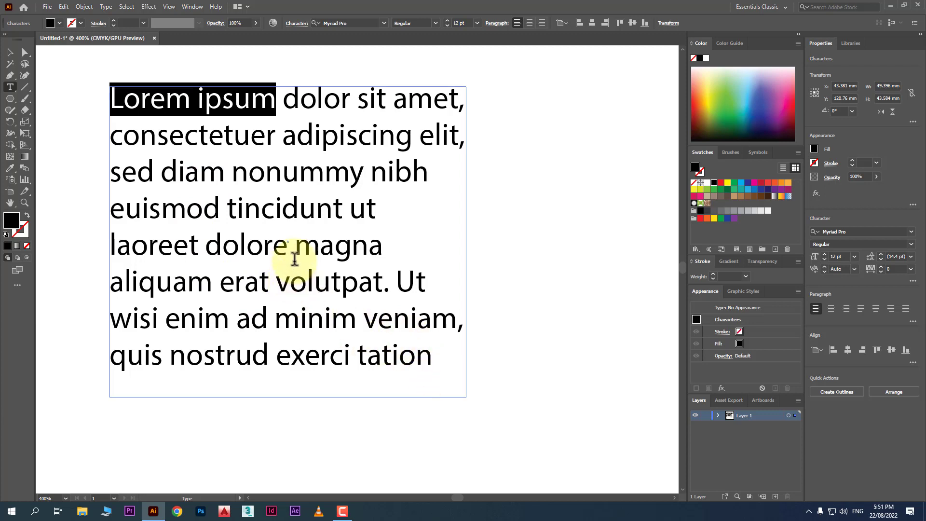
# Step: Draw another area text frame about 66 by 26 mm below the first and select the letters "uis" in "euismod"
pyautogui.scroll(-3, 293, 241)
pyautogui.scroll(-1, 293, 230)
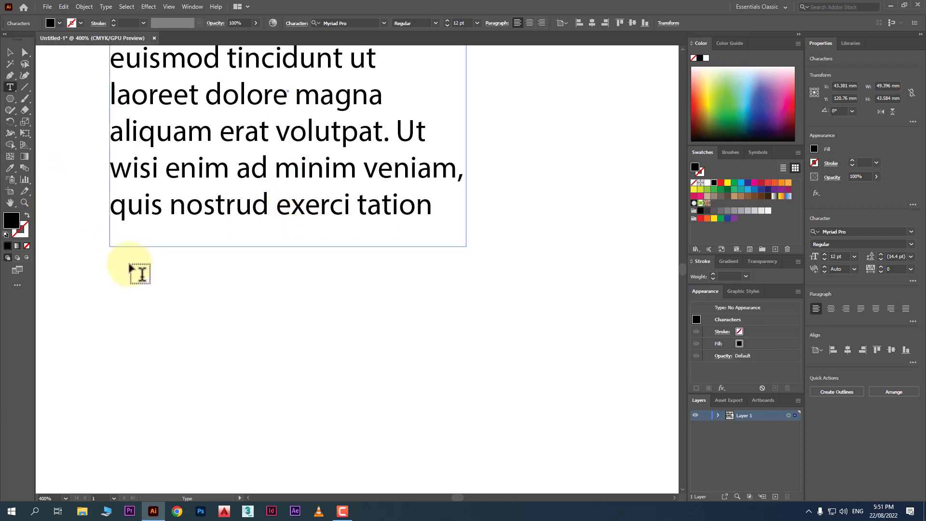
pyautogui.moveTo(129, 264); pyautogui.dragTo(607, 445)
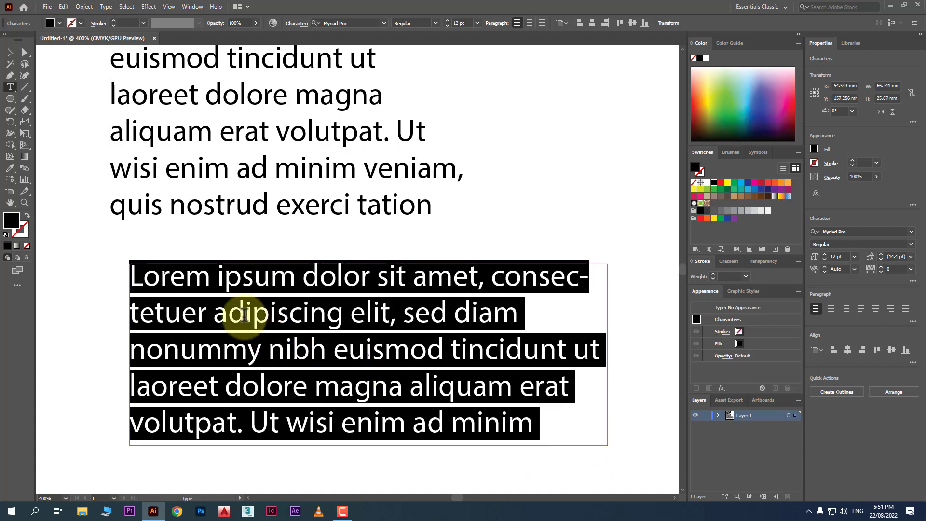
pyautogui.click(370, 332)
pyautogui.moveTo(348, 349); pyautogui.dragTo(392, 352)
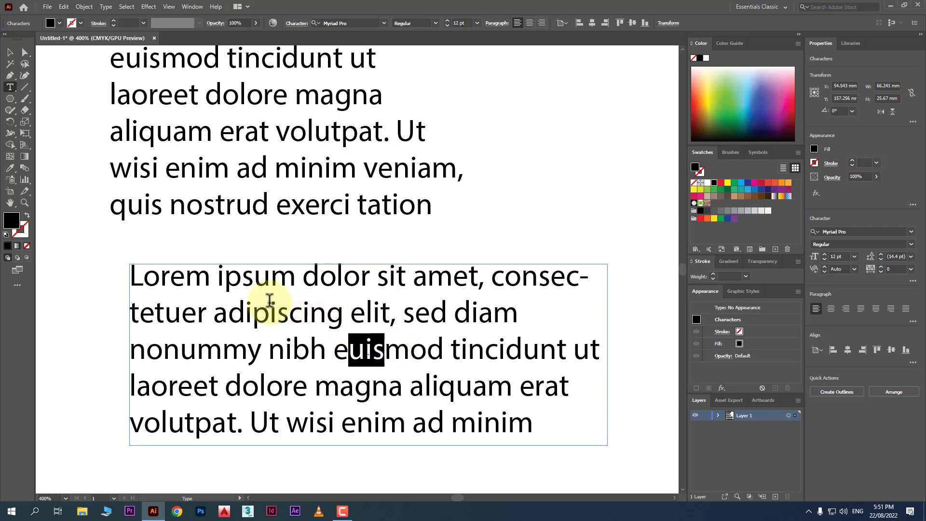
# Step: Draw a tall area text frame about 44 by 101 mm beside the other two and review its available font families and styles
pyautogui.scroll(-2, 269, 300)
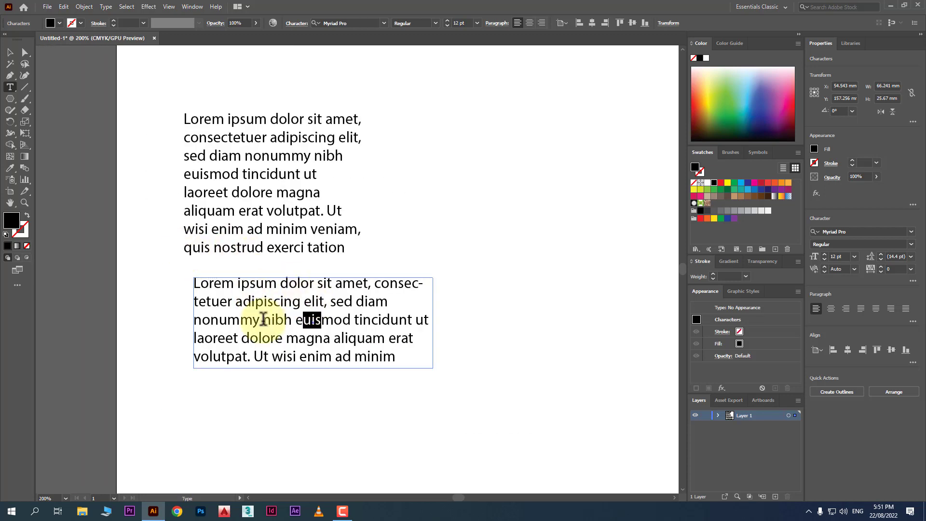
pyautogui.moveTo(467, 95); pyautogui.dragTo(627, 454)
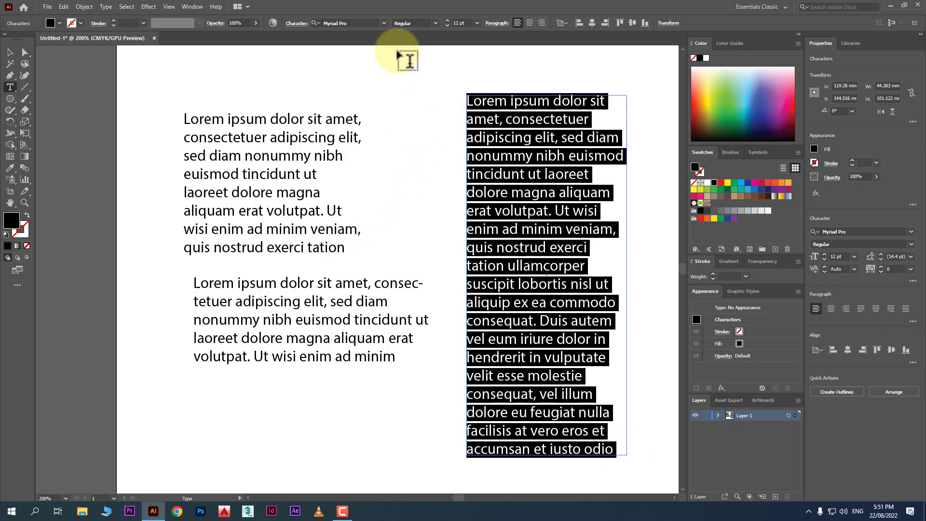
pyautogui.click(380, 24)
pyautogui.click(383, 24)
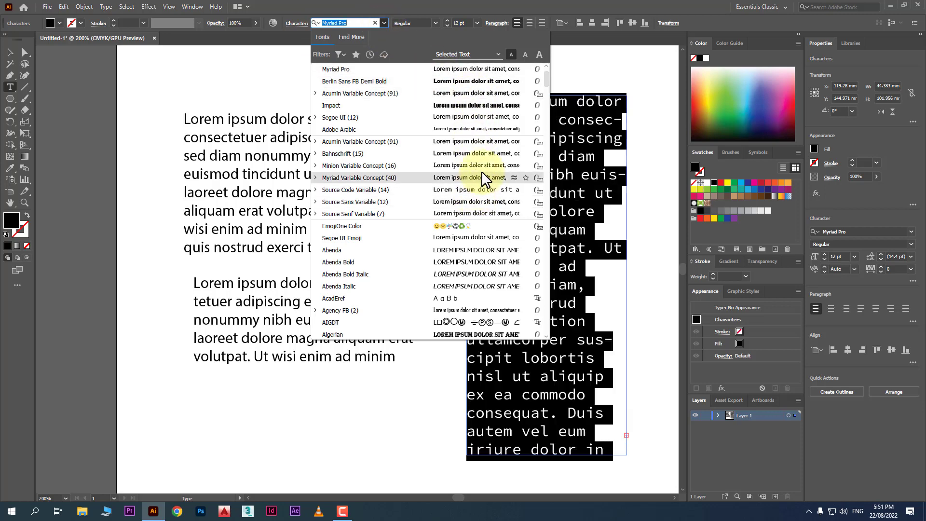
pyautogui.click(435, 22)
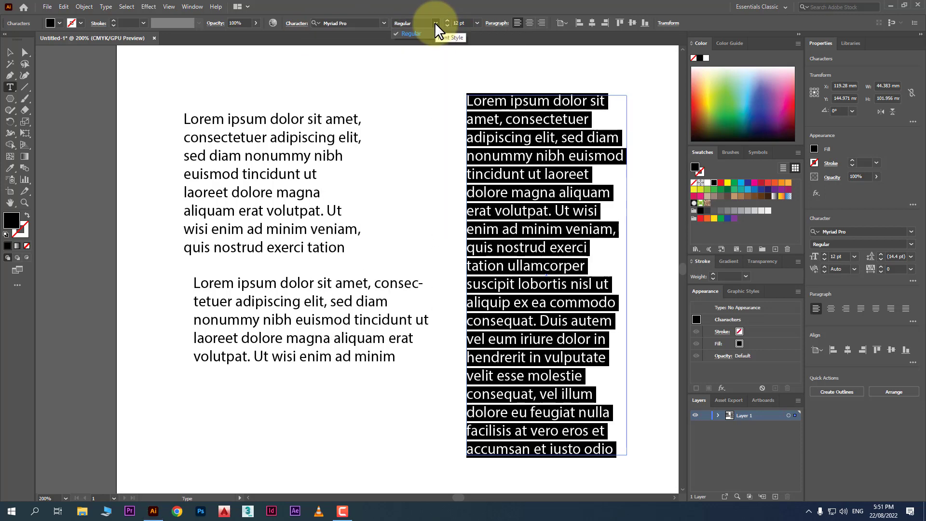
pyautogui.click(435, 22)
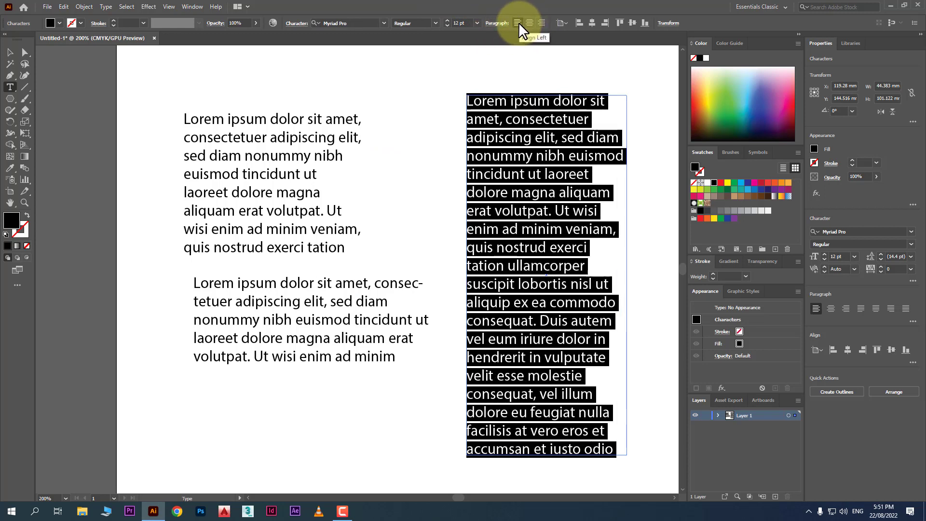
# Step: Switch to Chrome, search Google for "lorem ipsum" and open the Lipsum generator site at lipsum.com
pyautogui.click(178, 511)
pyautogui.click(377, 299)
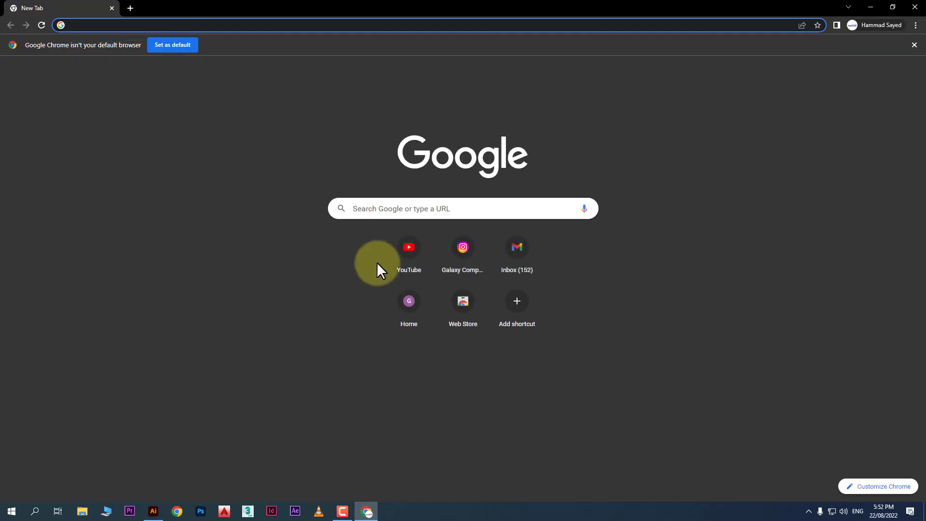
pyautogui.click(396, 213)
pyautogui.write('lo')
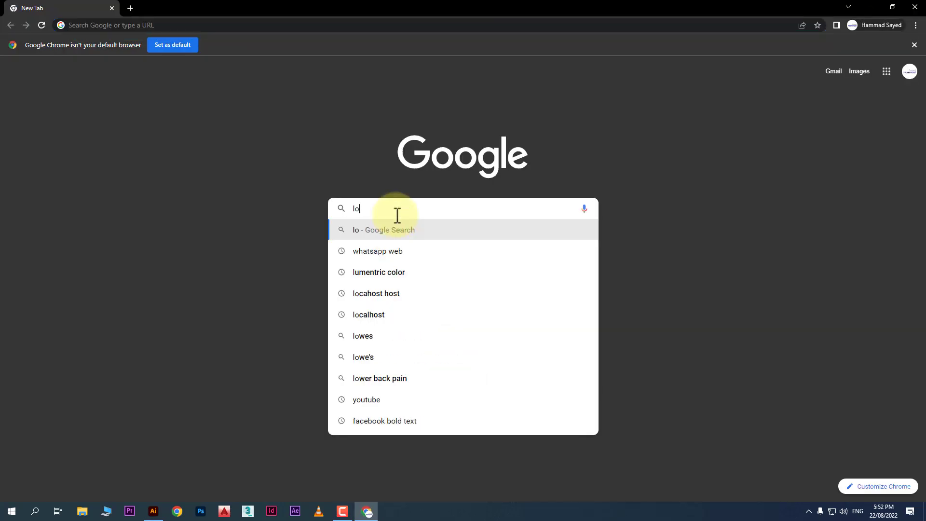
pyautogui.write('rumip')
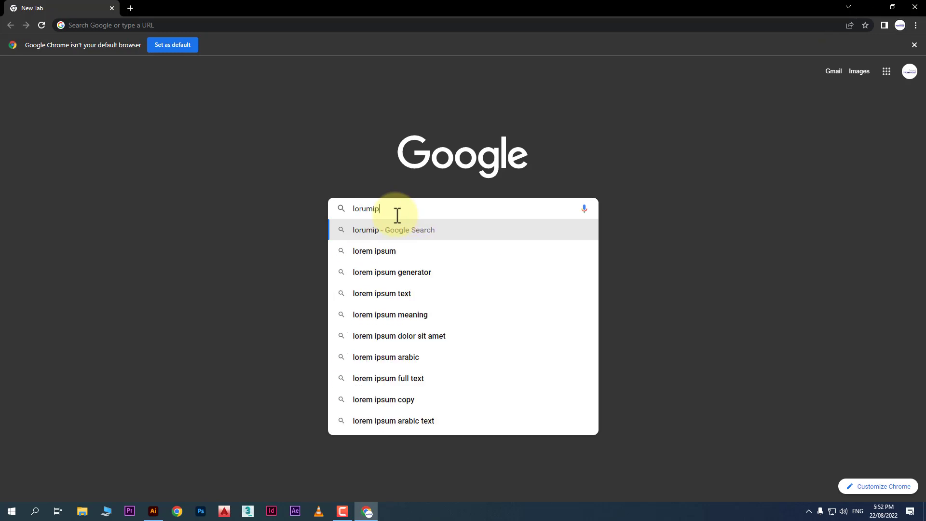
pyautogui.click(401, 250)
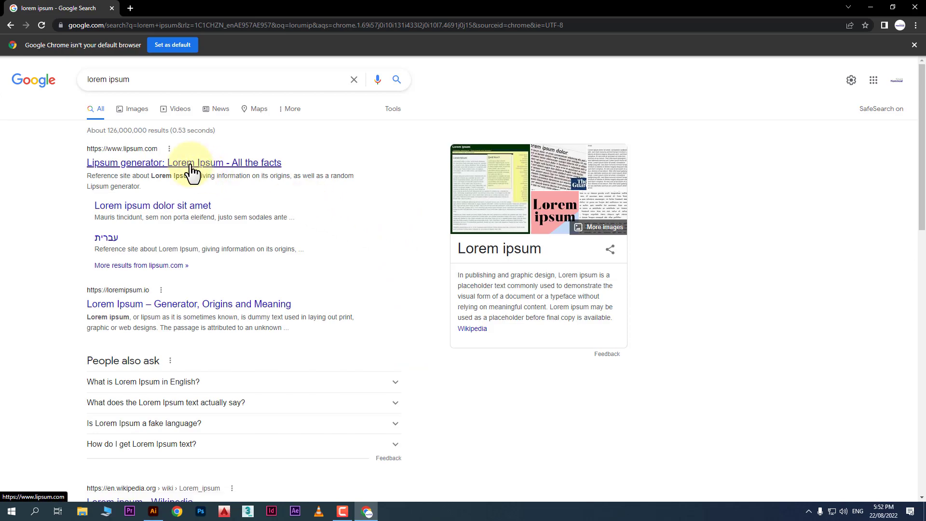
pyautogui.click(188, 164)
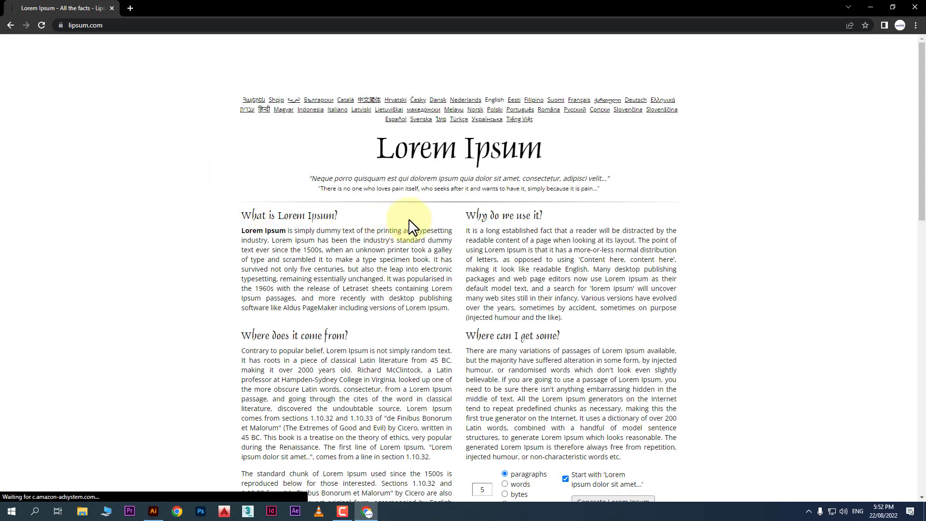
# Step: Generate 6 paragraphs of Lorem Ipsum placeholder text with the site's generator
pyautogui.scroll(-5, 529, 186)
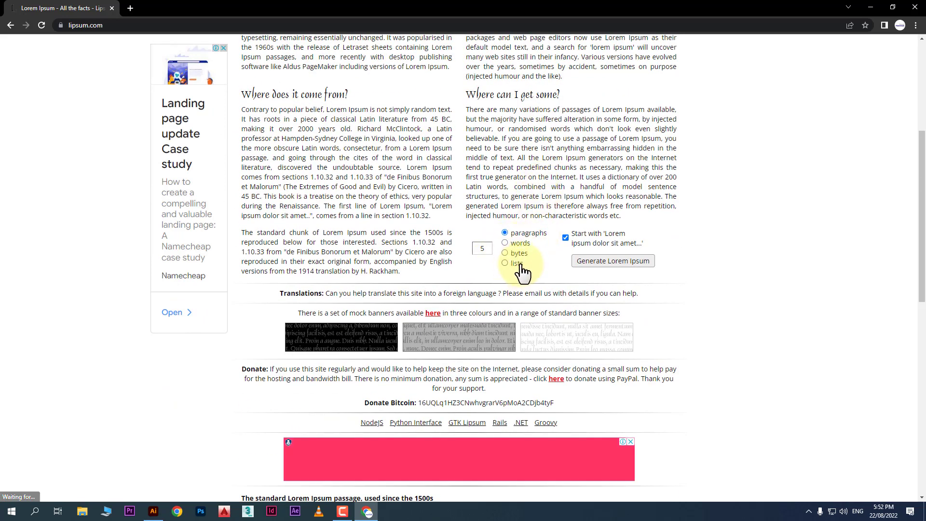
pyautogui.doubleClick(482, 248)
pyautogui.write('6')
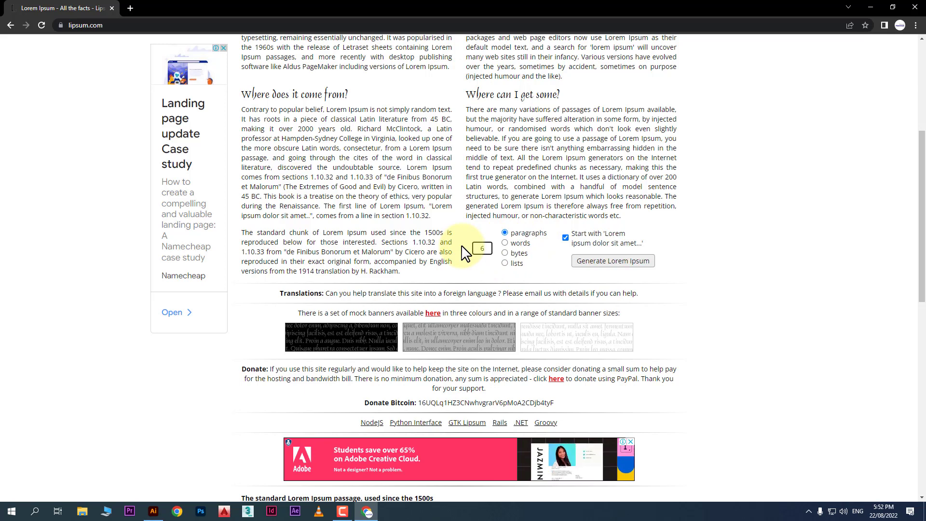
pyautogui.click(616, 263)
# Step: Highlight the fifth generated paragraph, then select the third one beginning "Morbi vel ultrices mi" instead
pyautogui.scroll(-3, 338, 260)
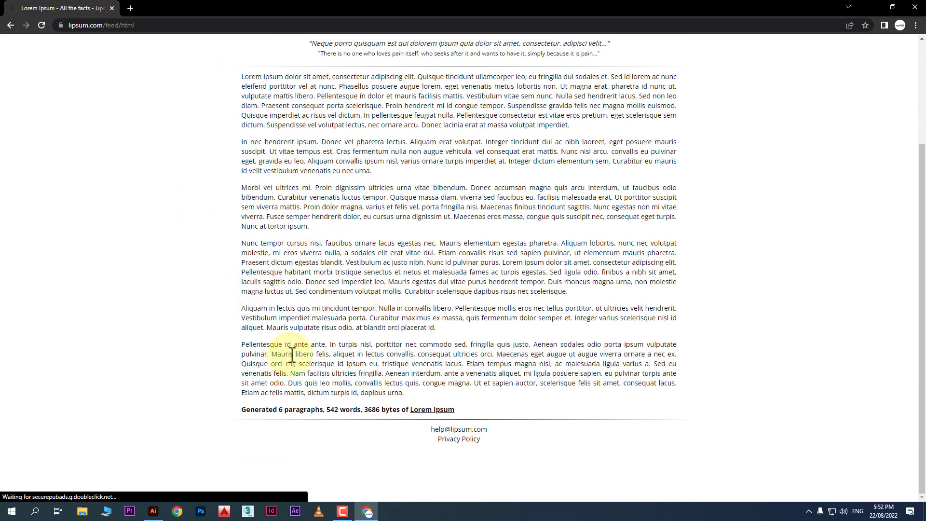
pyautogui.moveTo(439, 328); pyautogui.dragTo(251, 296)
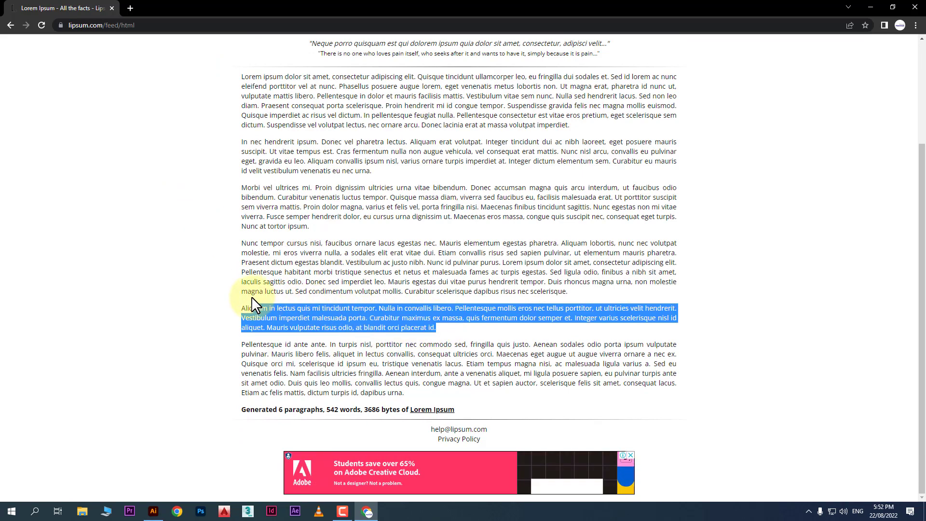
pyautogui.tripleClick(280, 195)
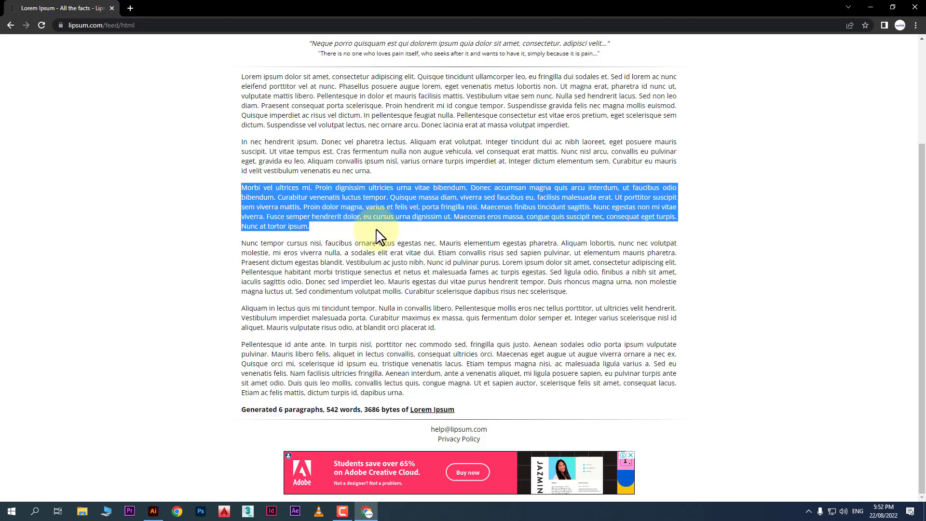
pyautogui.scroll(3, 414, 202)
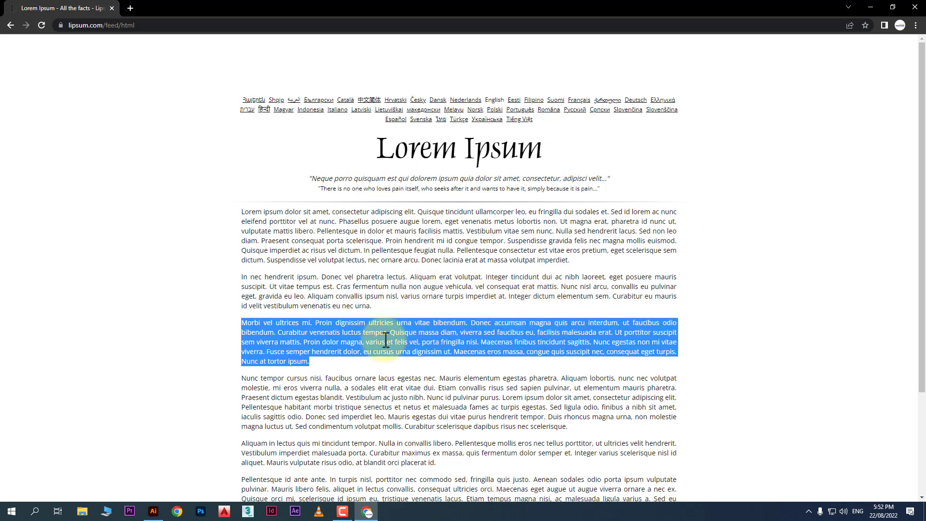
# Step: Switch back to Illustrator, delete all three text frames from the artboard and activate the Type tool
pyautogui.hotkey('alt', 'Tab')
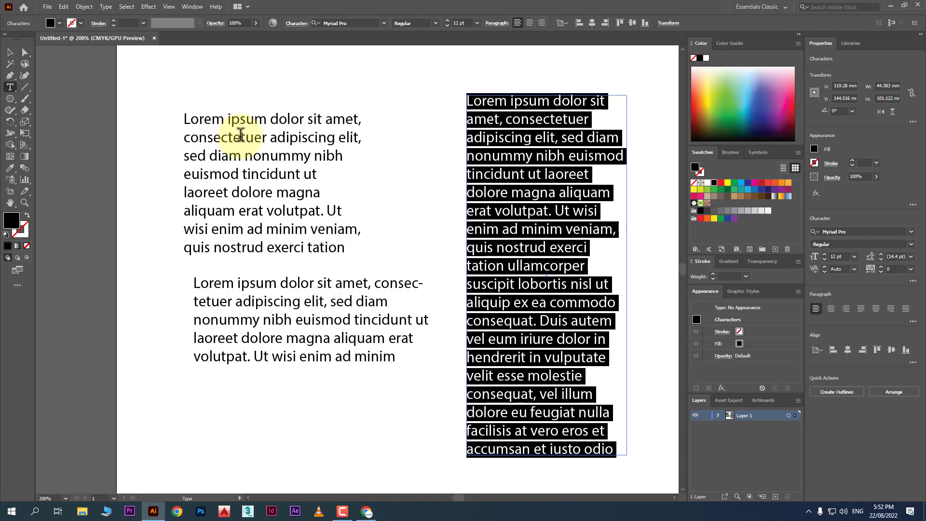
pyautogui.scroll(1, 392, 257)
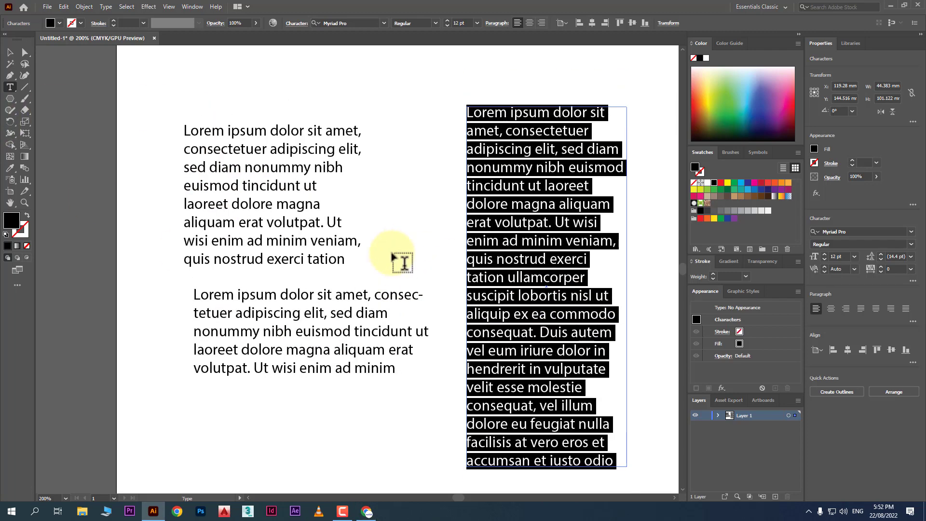
pyautogui.click(10, 52)
pyautogui.click(317, 114)
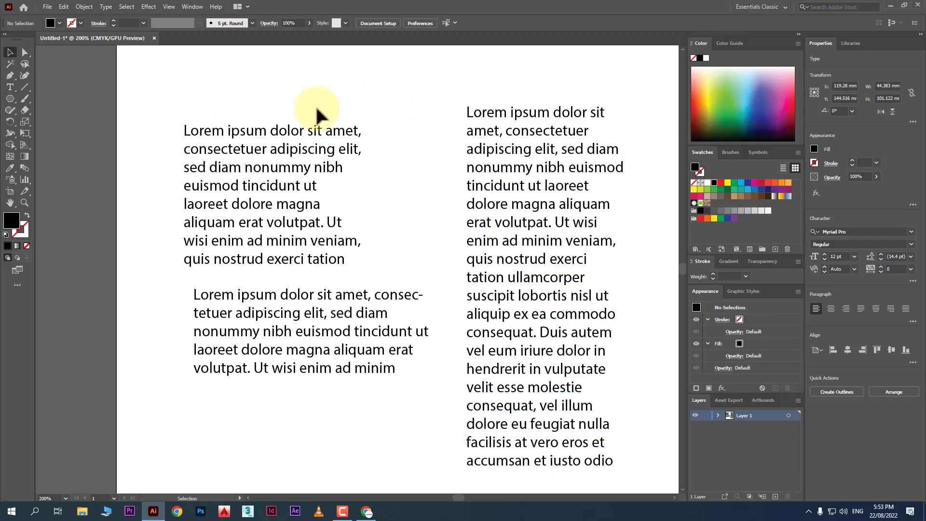
pyautogui.moveTo(317, 114); pyautogui.dragTo(604, 386)
pyautogui.press('Delete')
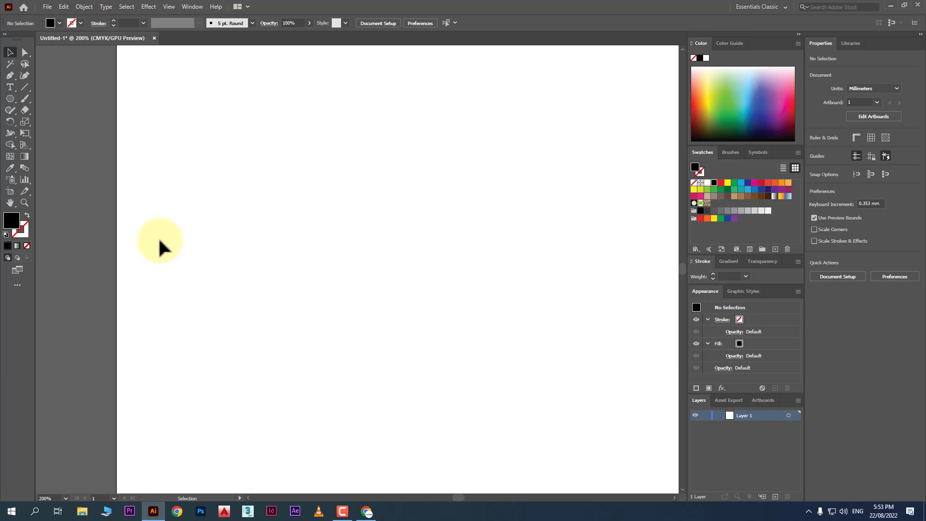
pyautogui.click(10, 87)
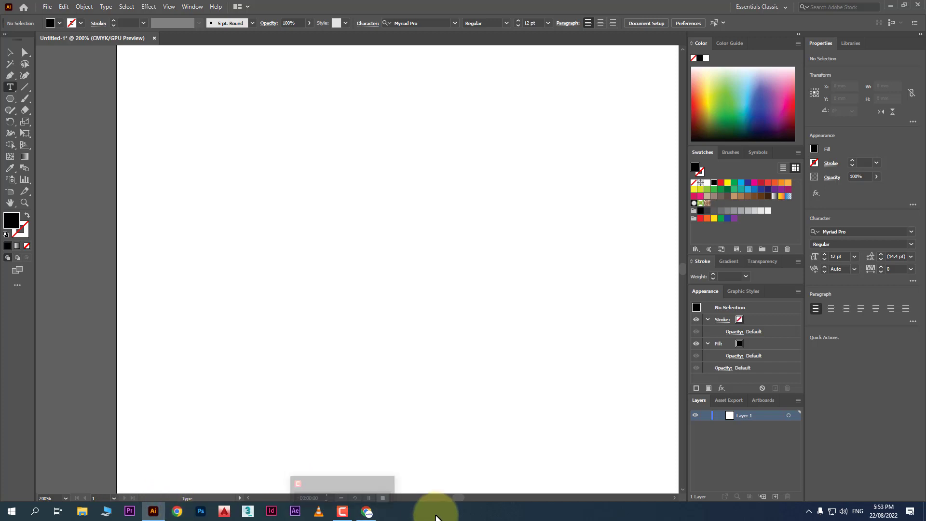
# Step: Switch to Chrome and search Google for "serif vs sans serif", showing the image results
pyautogui.click(366, 510)
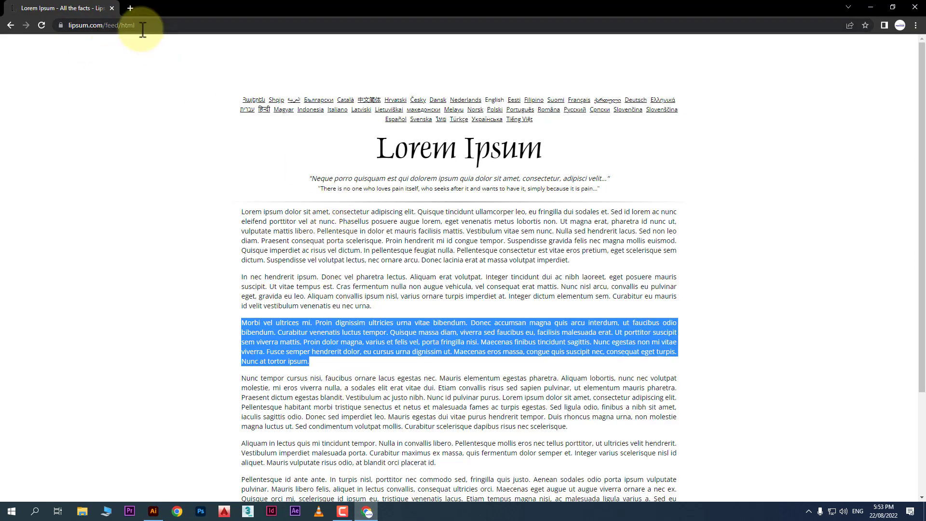
pyautogui.click(72, 24)
pyautogui.write('google')
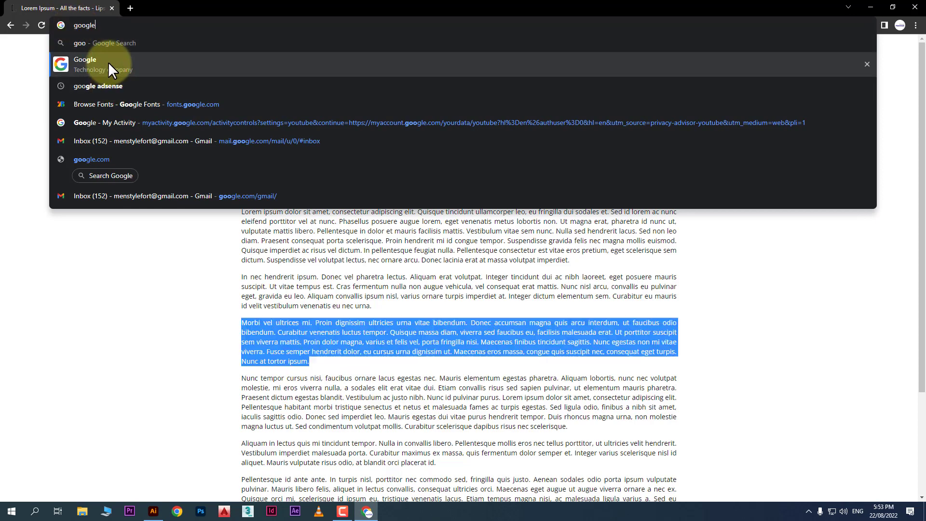
pyautogui.click(108, 63)
pyautogui.moveTo(170, 63); pyautogui.dragTo(29, 58)
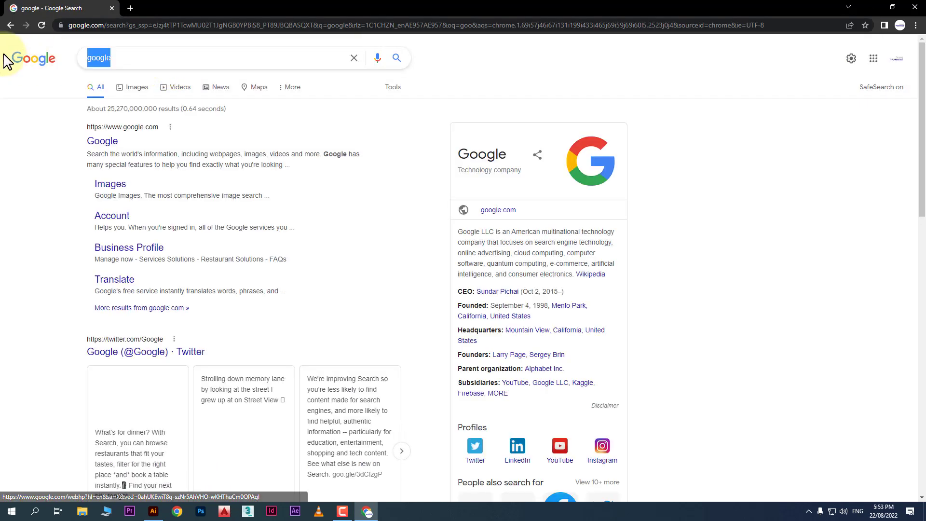
pyautogui.write('serif')
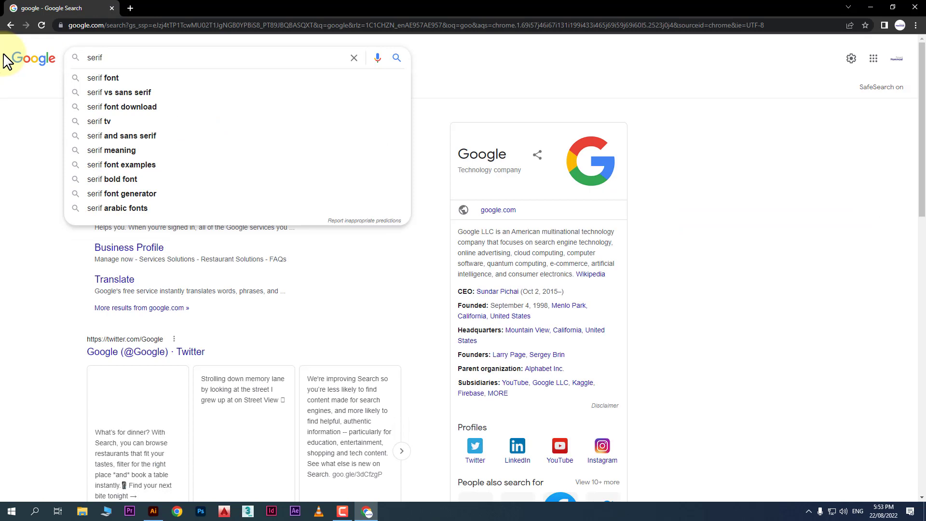
pyautogui.click(101, 92)
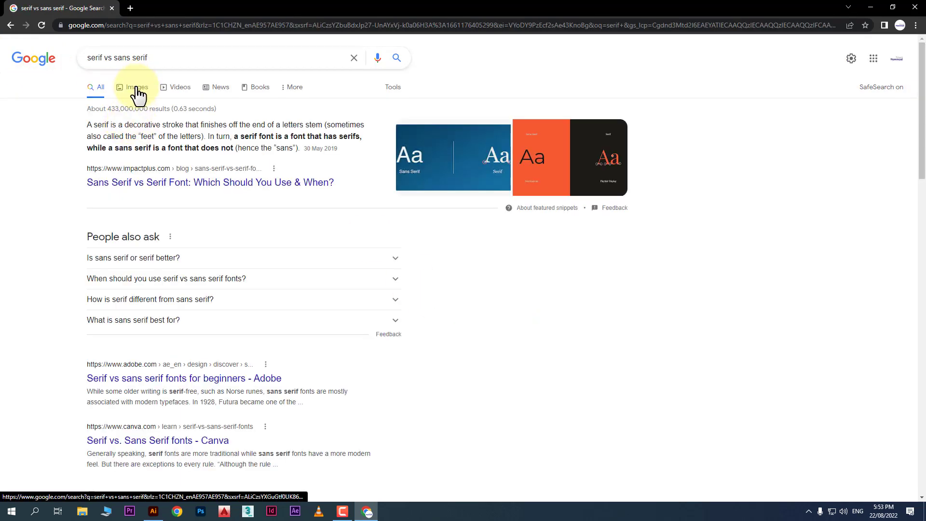
pyautogui.click(137, 89)
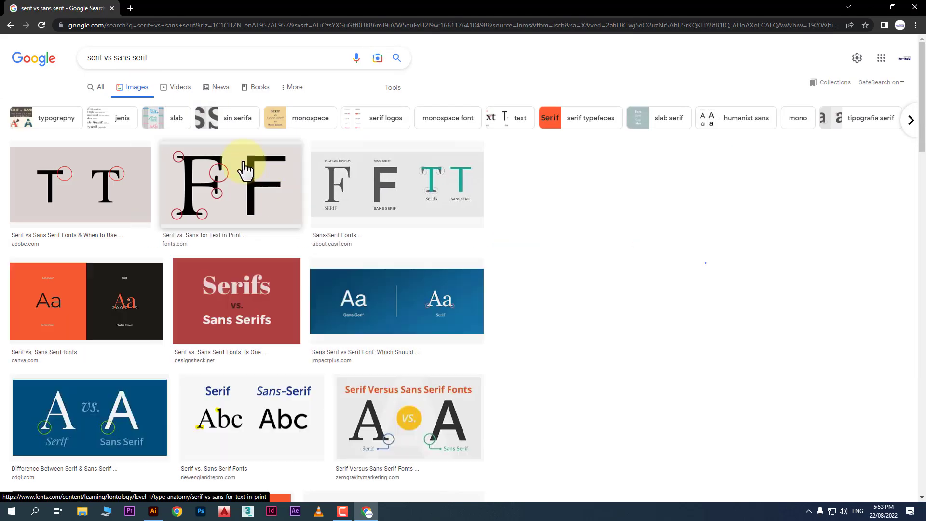
# Step: Examine the fonts.com letter F comparison and the cdgi.com letter A comparison for the differences between serif and sans serif
pyautogui.click(245, 169)
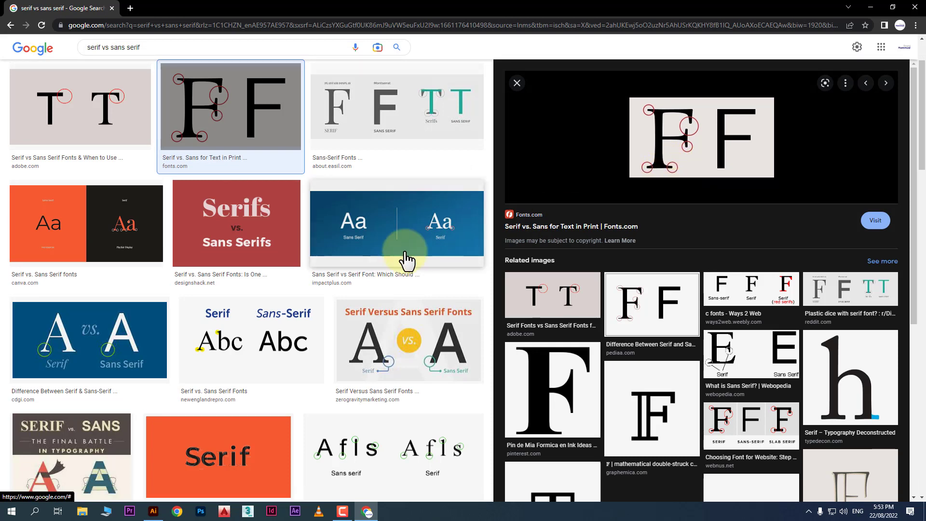
pyautogui.click(22, 349)
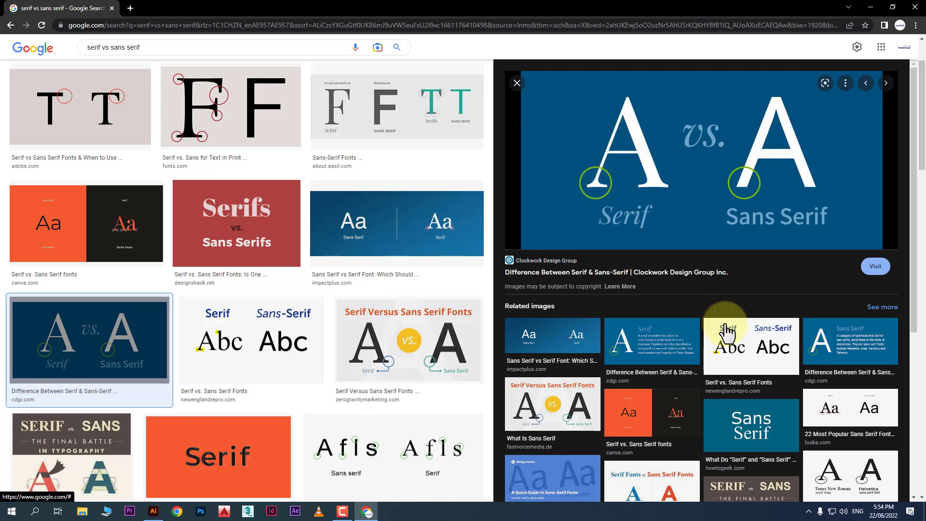
pyautogui.scroll(-2, 670, 299)
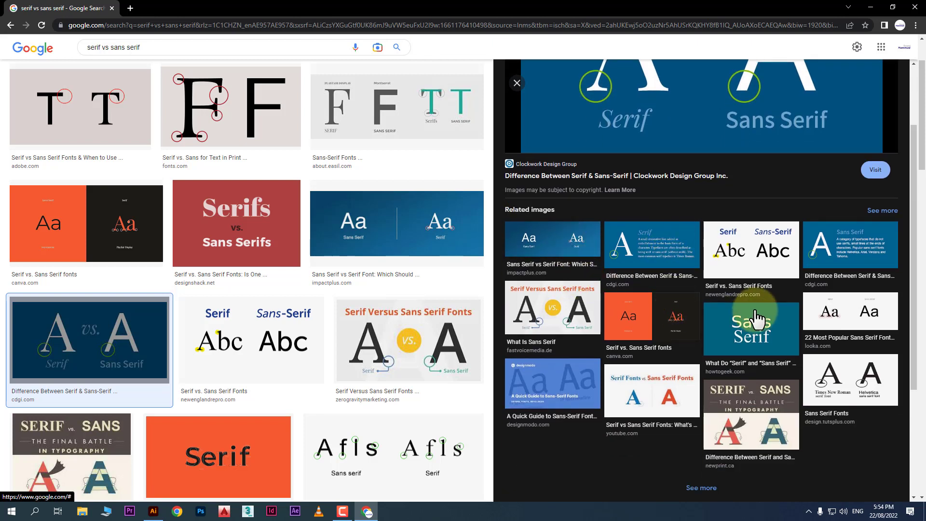
pyautogui.scroll(2, 757, 313)
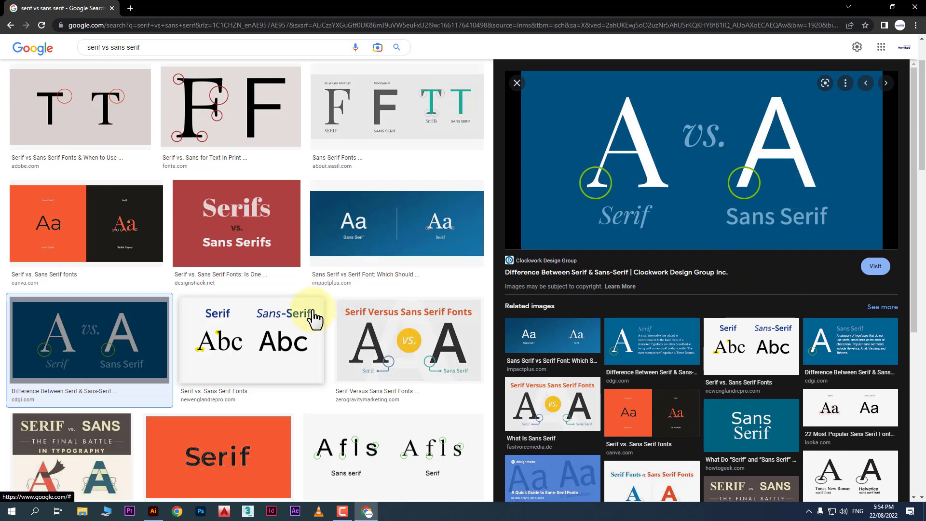
# Step: Find and enlarge "The Rise of the Sans Serif" image to compare the before and after brand logos
pyautogui.scroll(-10, 314, 314)
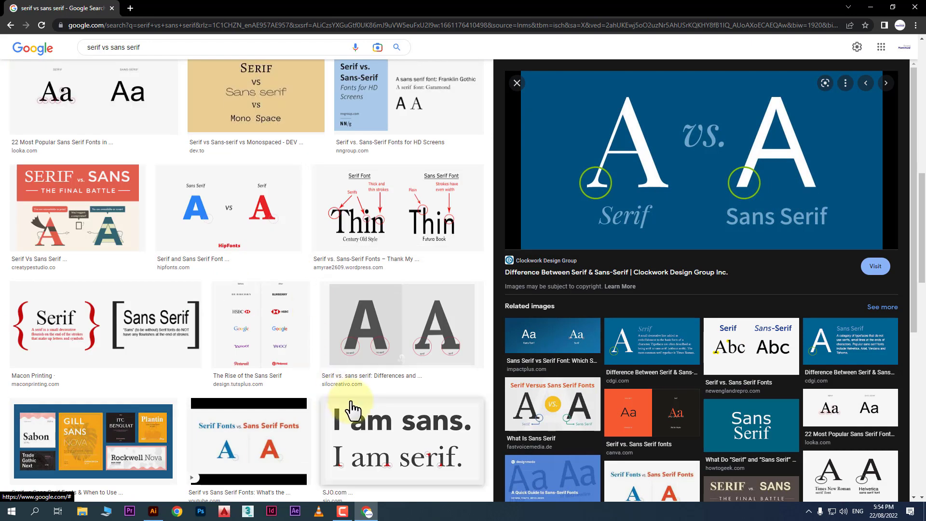
pyautogui.scroll(-3, 352, 407)
pyautogui.click(277, 199)
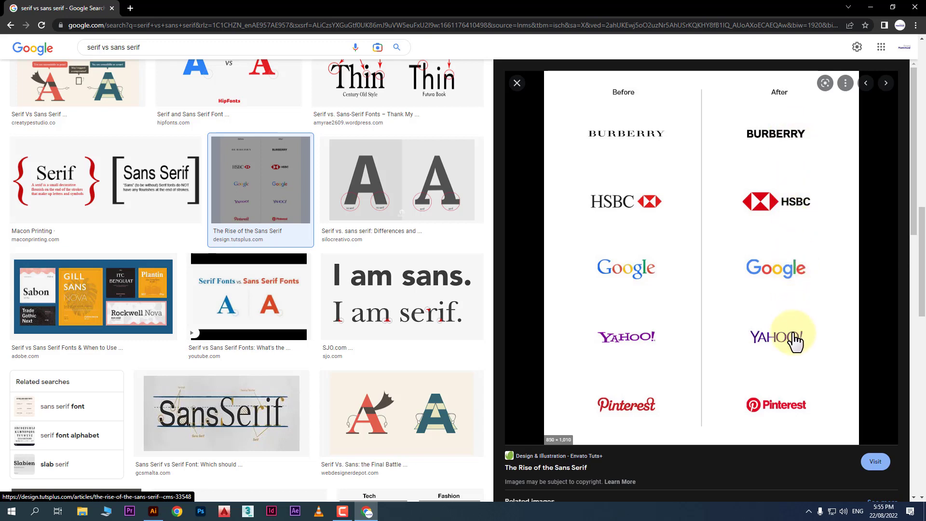
# Step: Enlarge the Design Shack image of Sans, Serif, Script and Slab font types, and review its related images and the other results
pyautogui.scroll(-6, 325, 293)
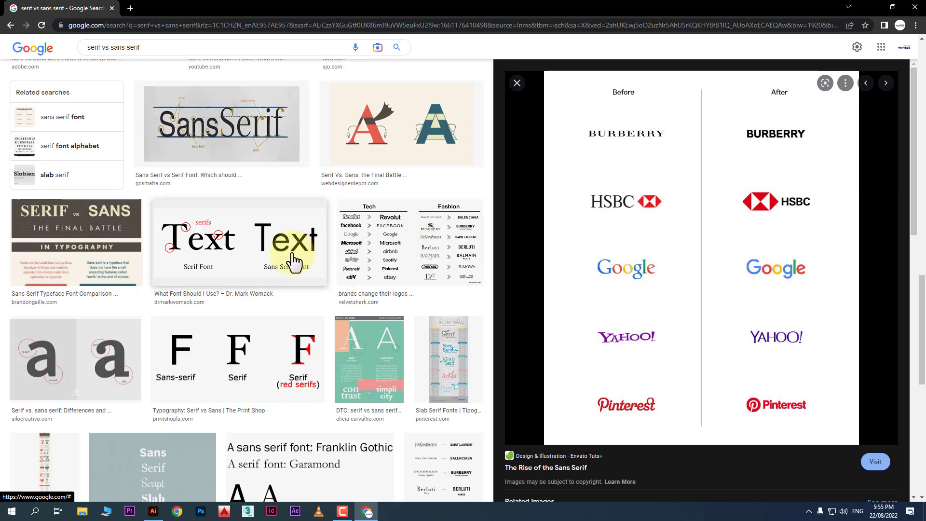
pyautogui.scroll(-3, 307, 256)
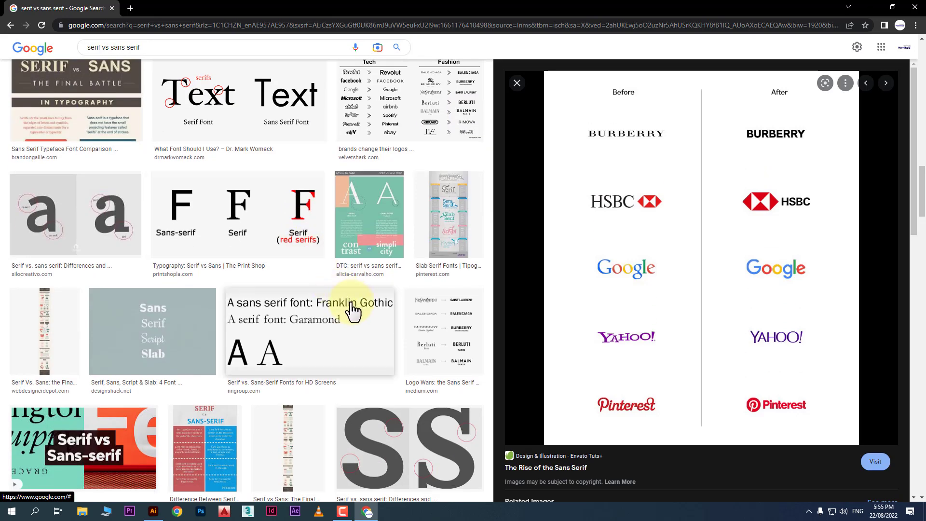
pyautogui.click(198, 330)
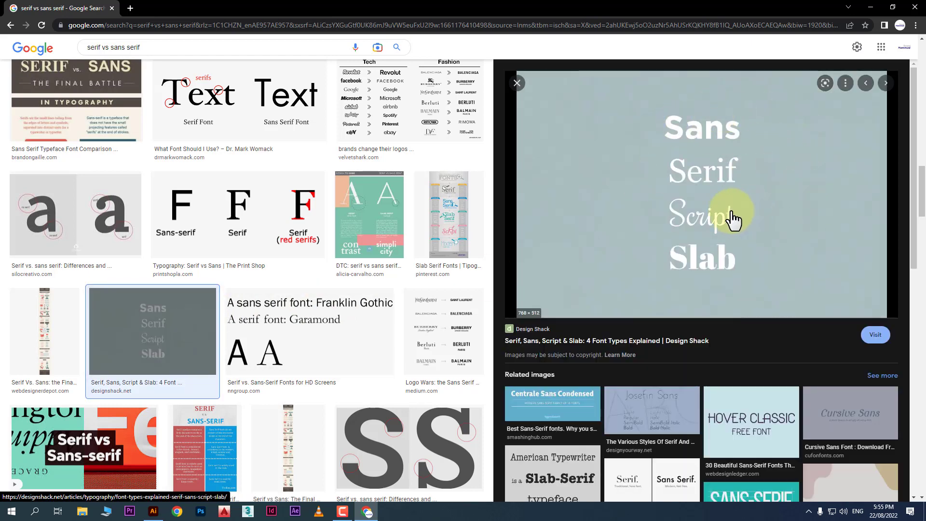
pyautogui.scroll(-5, 636, 246)
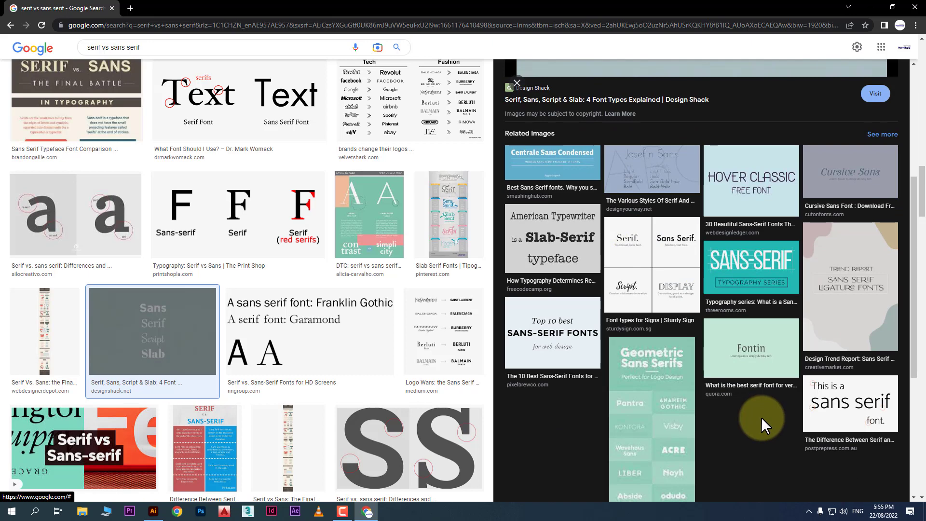
pyautogui.scroll(5, 746, 401)
pyautogui.scroll(4, 188, 157)
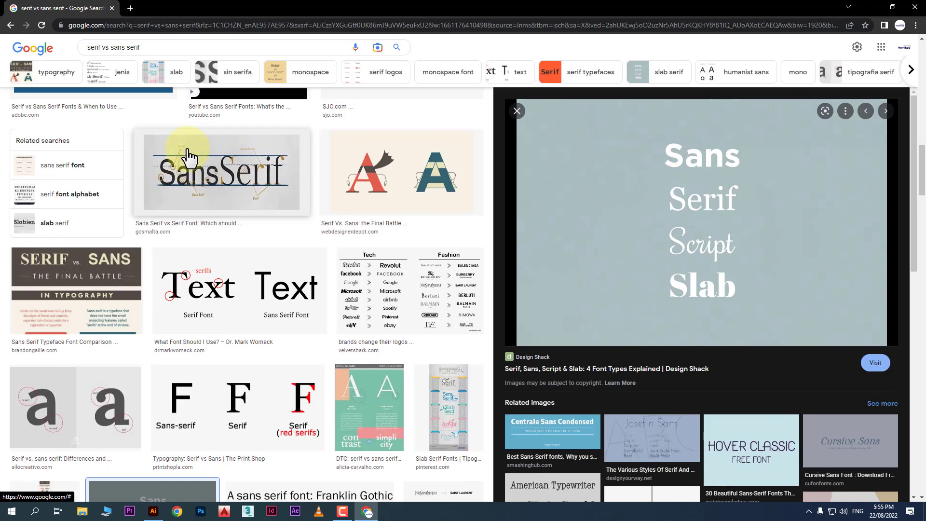
pyautogui.scroll(5, 188, 156)
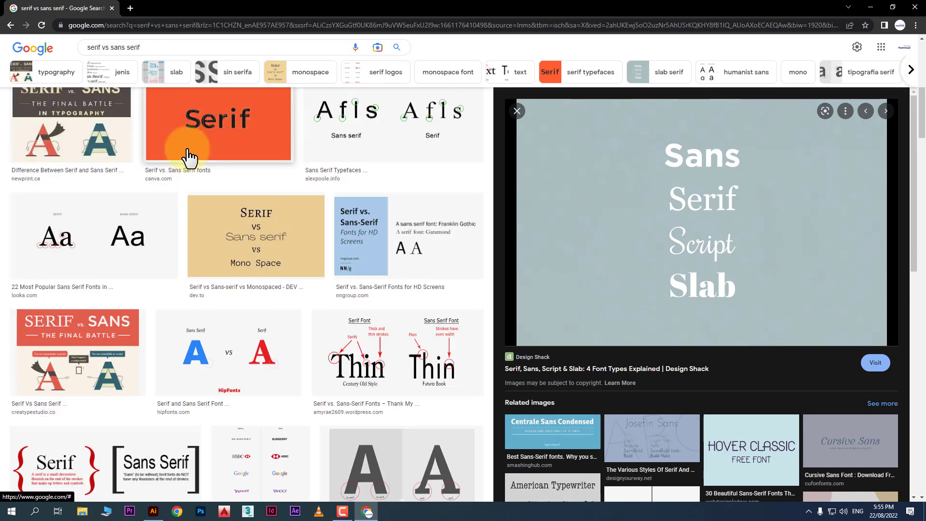
pyautogui.scroll(6, 265, 262)
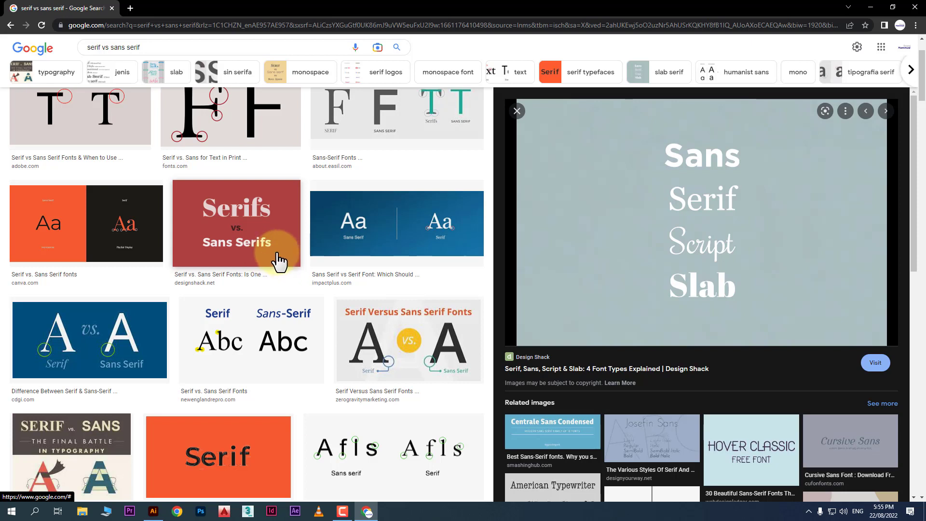
# Step: Search Google Images for "font pairing"
pyautogui.scroll(2, 279, 261)
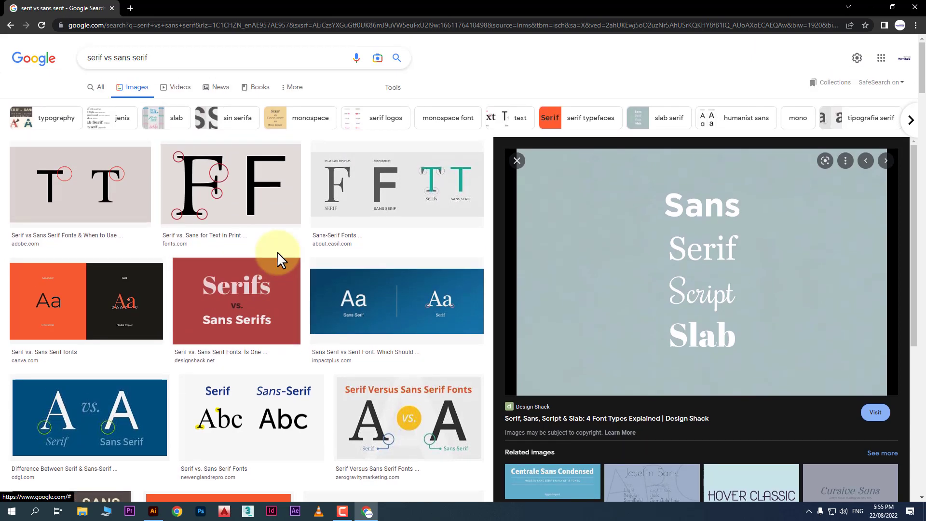
pyautogui.tripleClick(117, 57)
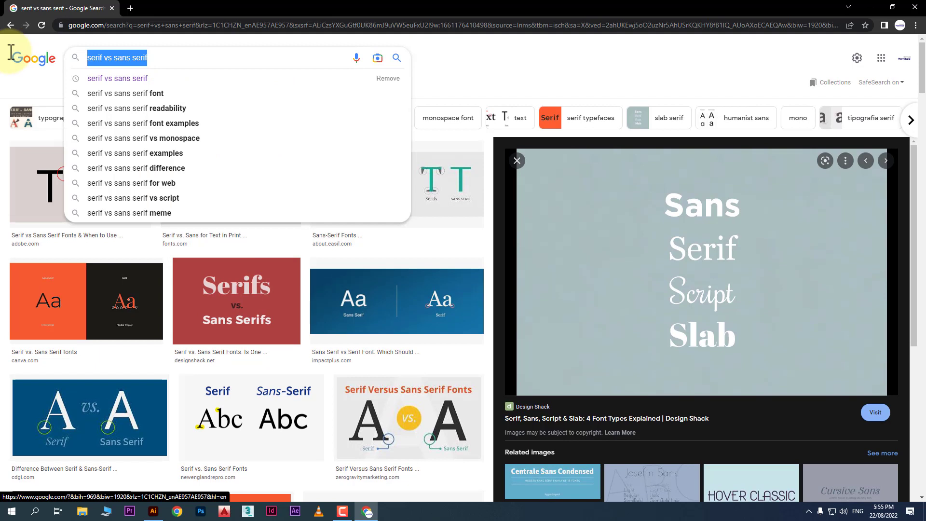
pyautogui.write('font')
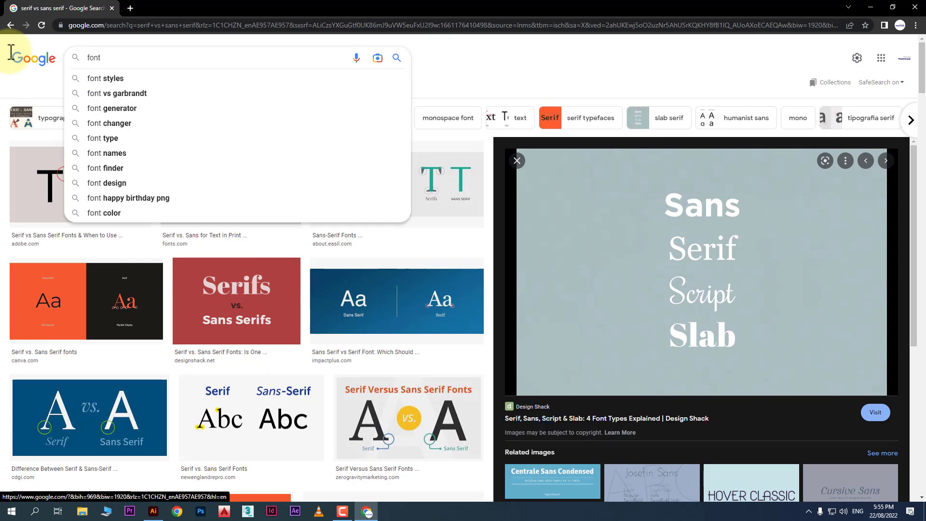
pyautogui.write(' pairing')
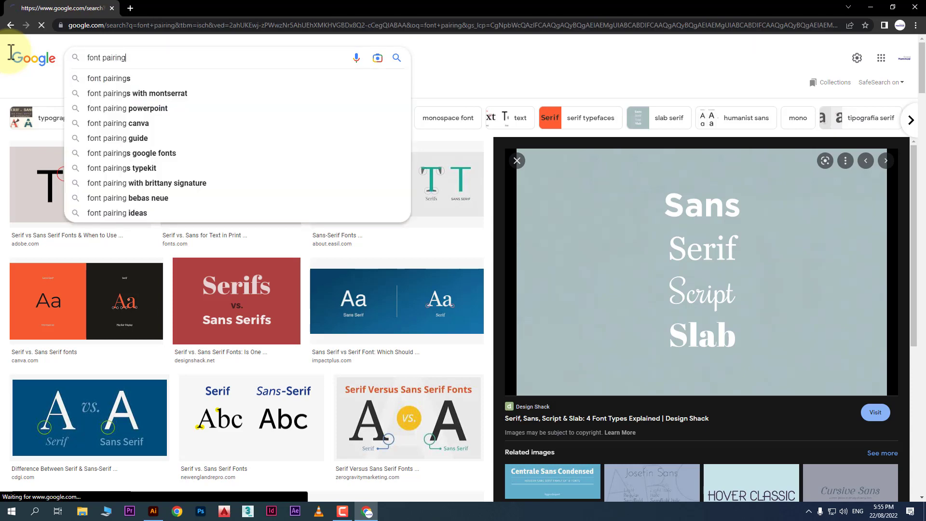
pyautogui.press('Return')
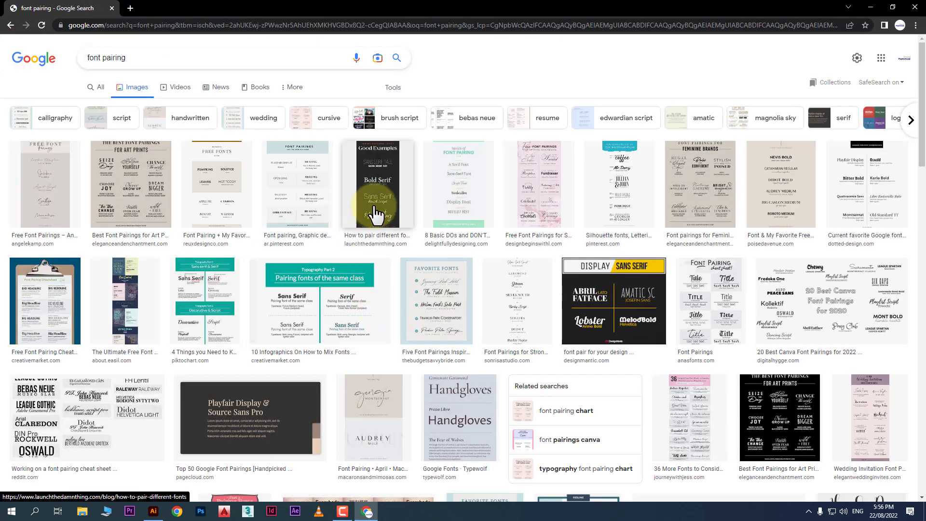
# Step: Review the font pairing results and enlarge the Launch the Damn Thing good examples and the PageCloud "Playfair Display & Source Sans Pro" image
pyautogui.scroll(-2, 378, 205)
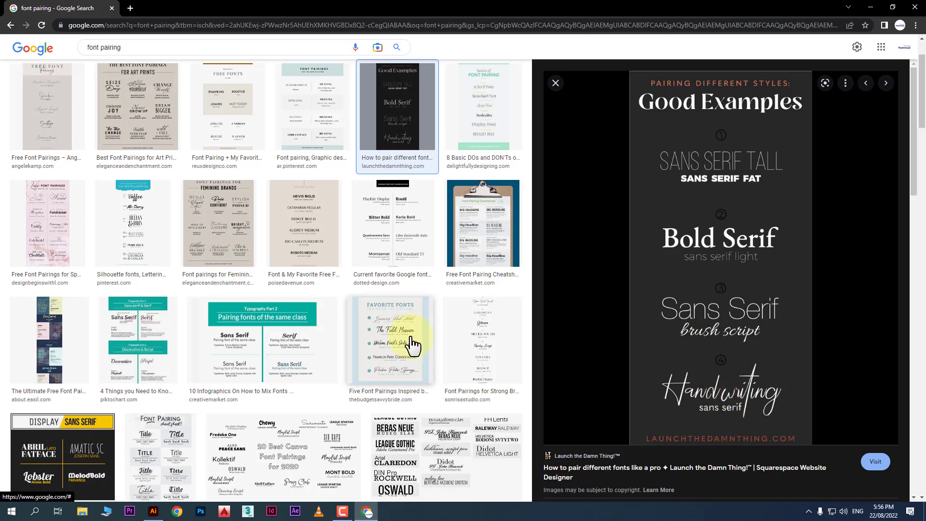
pyautogui.scroll(-6, 413, 345)
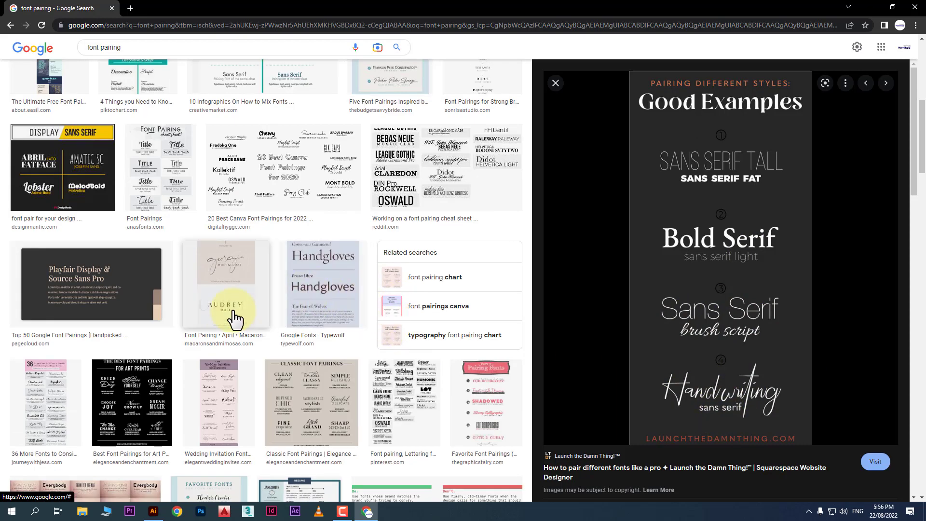
pyautogui.click(133, 286)
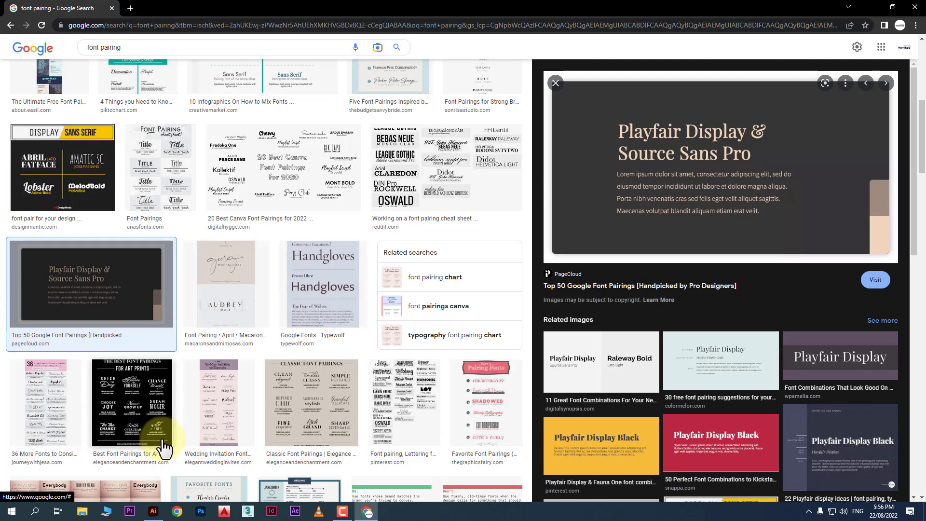
# Step: Switch to Illustrator, place a "Lorem ipsum" point text scaled to about 30 pt, and duplicate it directly below
pyautogui.click(153, 511)
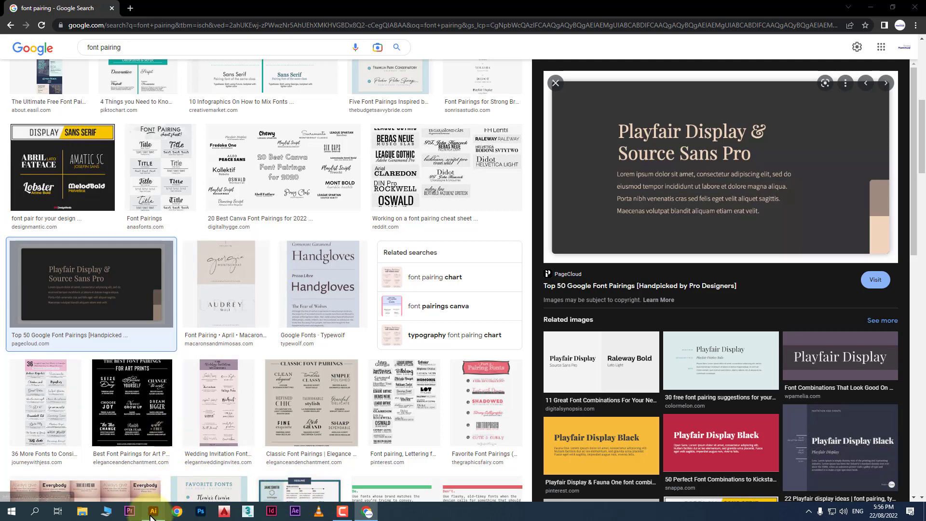
pyautogui.click(9, 87)
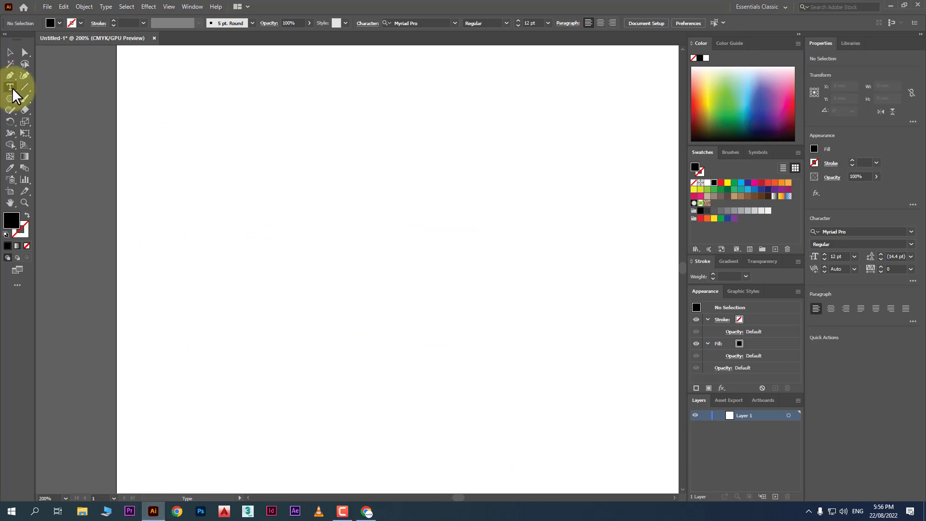
pyautogui.click(258, 154)
pyautogui.click(10, 54)
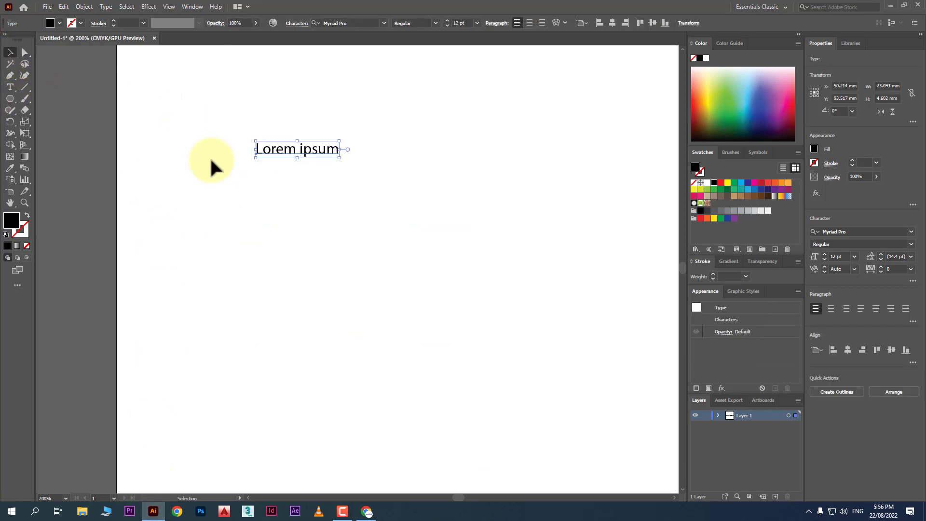
pyautogui.moveTo(339, 157); pyautogui.dragTo(409, 252)
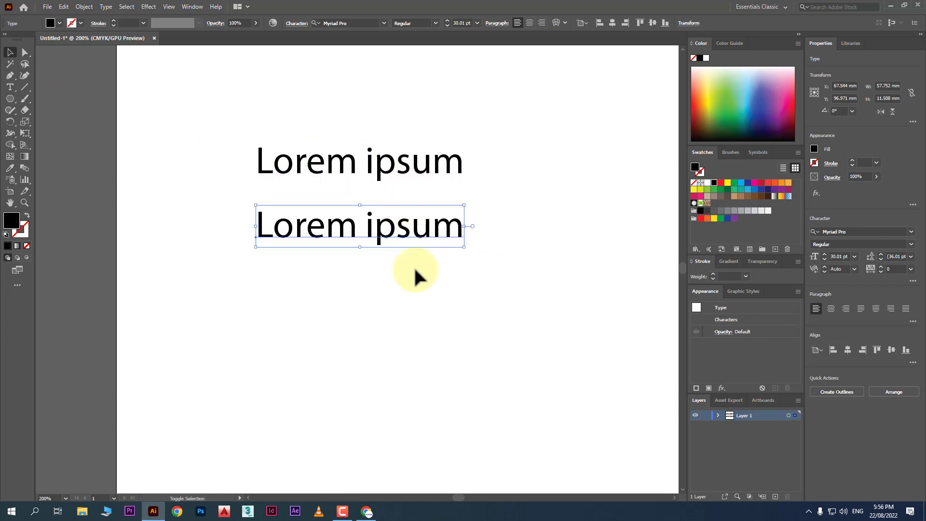
# Step: Select all the text of the upper line and filter the font list by Sans Serif, then by Slab Serif
pyautogui.click(325, 140)
pyautogui.scroll(2, 324, 141)
pyautogui.click(324, 162)
pyautogui.doubleClick(331, 182)
pyautogui.hotkey('ctrl', 'a')
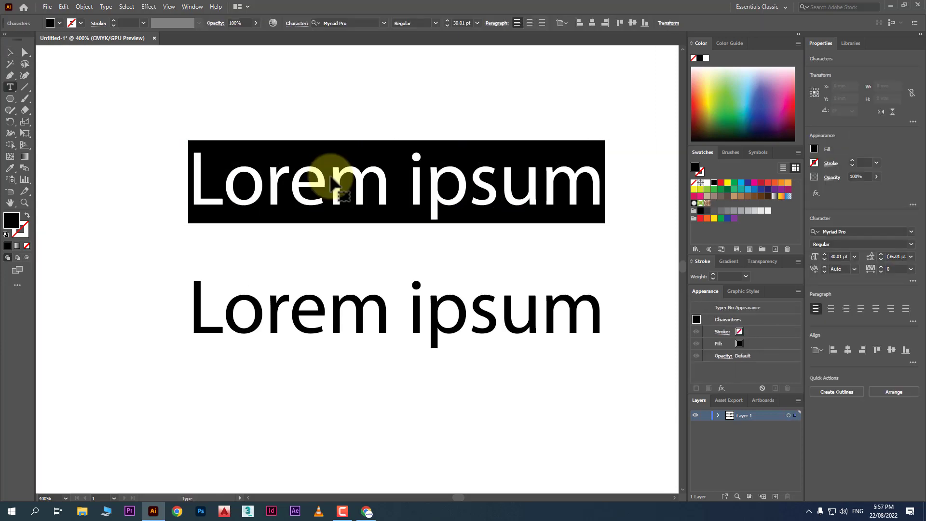
pyautogui.click(387, 25)
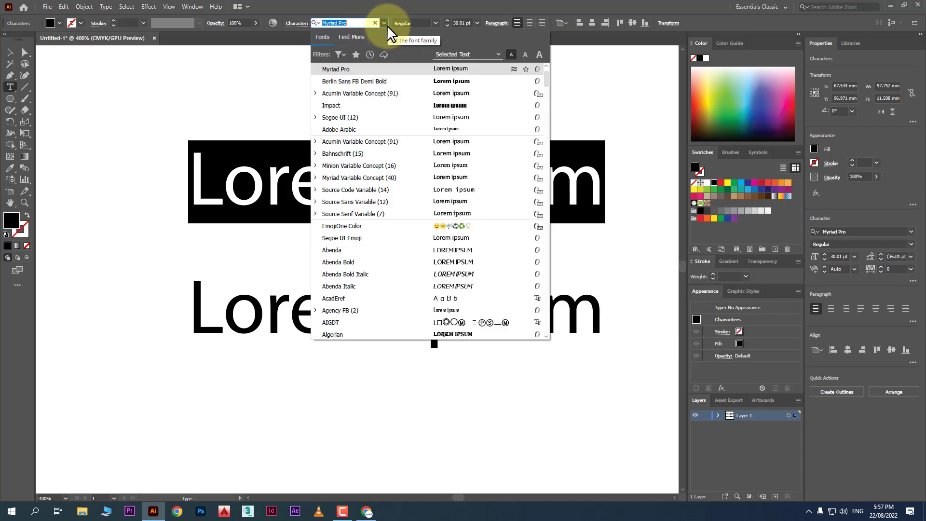
pyautogui.click(345, 54)
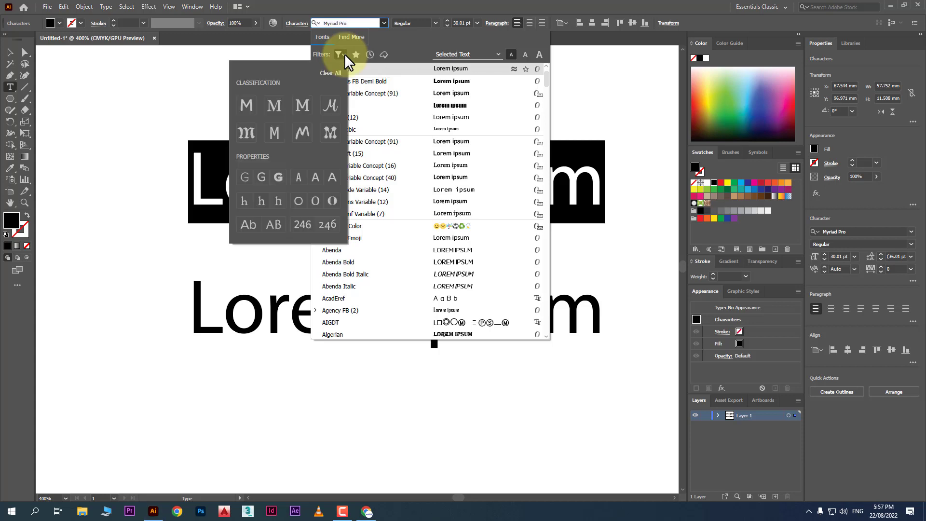
pyautogui.click(245, 111)
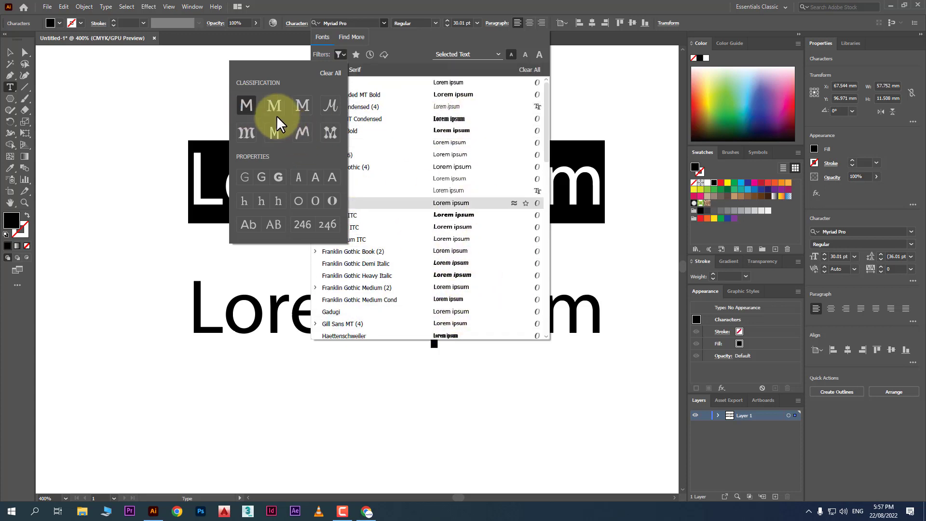
pyautogui.click(301, 111)
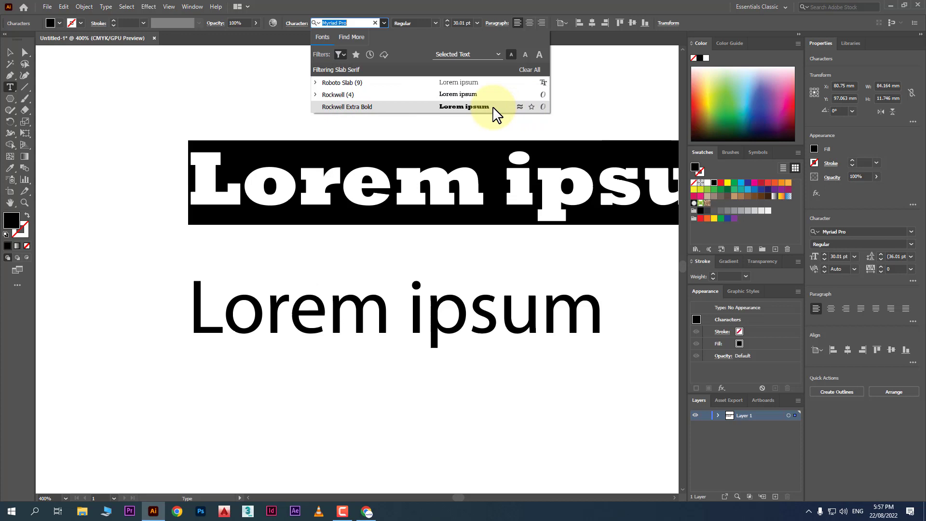
# Step: Change the font classification filter to Monospaced and preview the matching fonts on the upper line
pyautogui.click(340, 54)
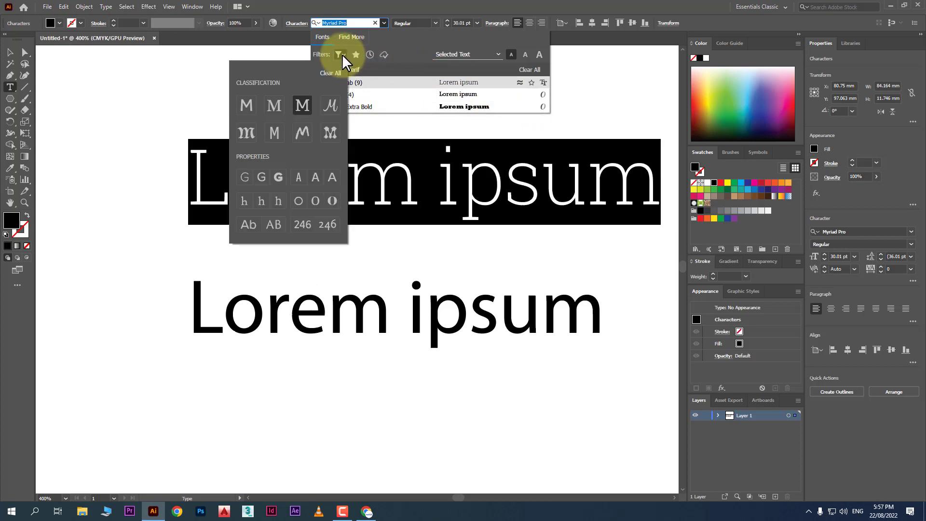
pyautogui.click(273, 135)
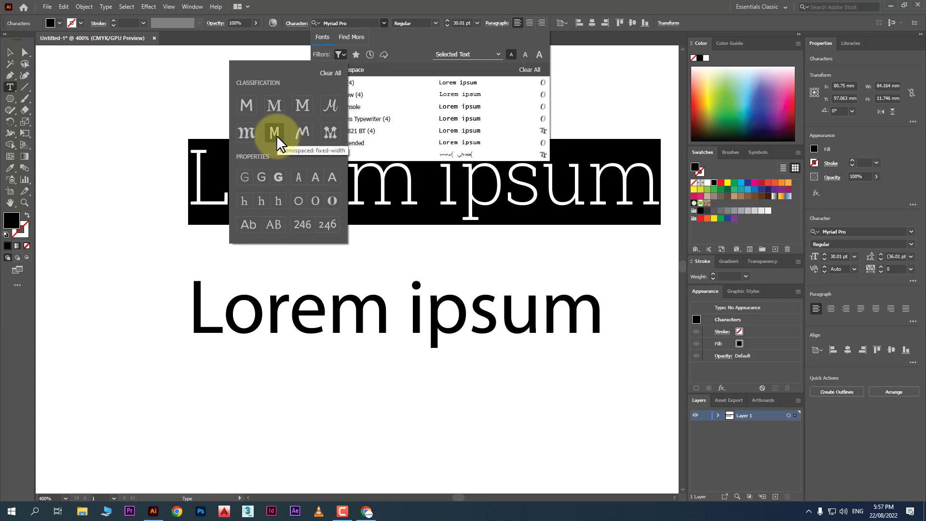
pyautogui.click(278, 136)
pyautogui.click(278, 136)
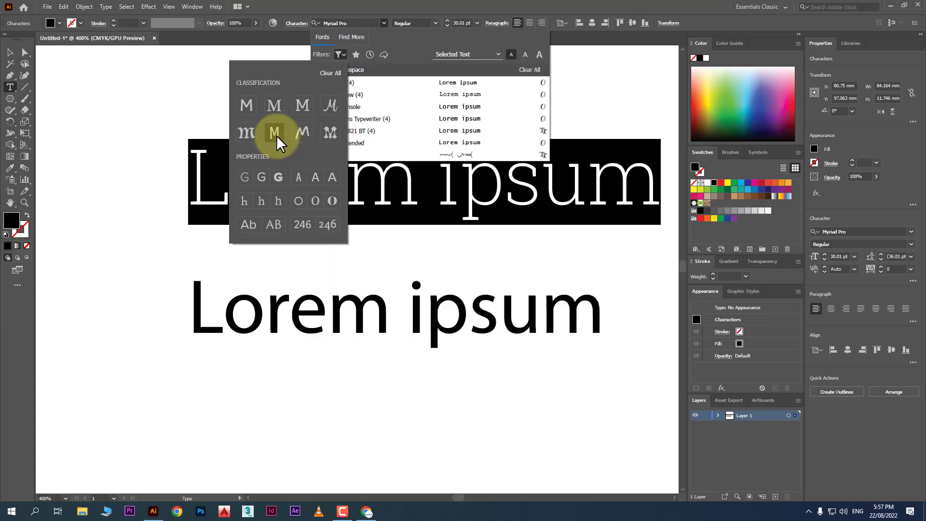
# Step: Clear all font filters and leave the font list without applying a new font
pyautogui.click(340, 55)
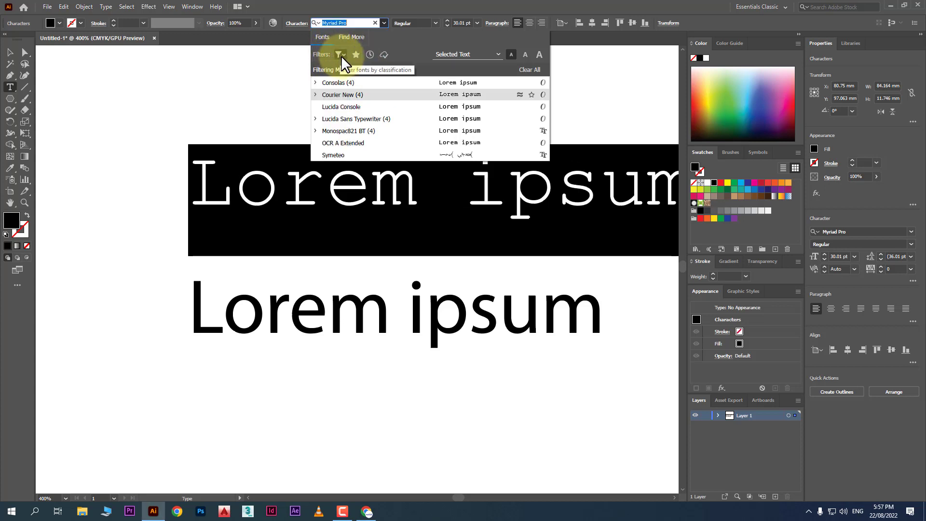
pyautogui.click(341, 56)
pyautogui.click(332, 74)
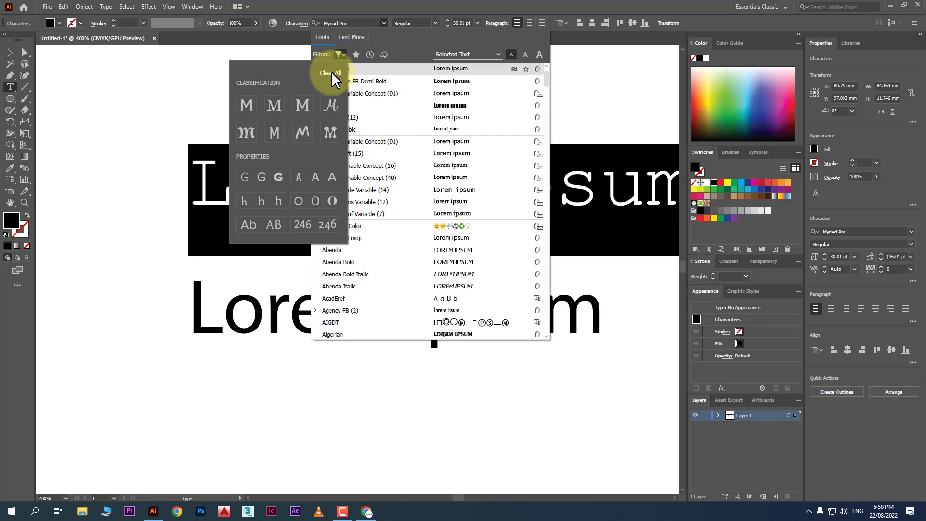
pyautogui.click(333, 77)
pyautogui.press('Escape')
pyautogui.press('Escape')
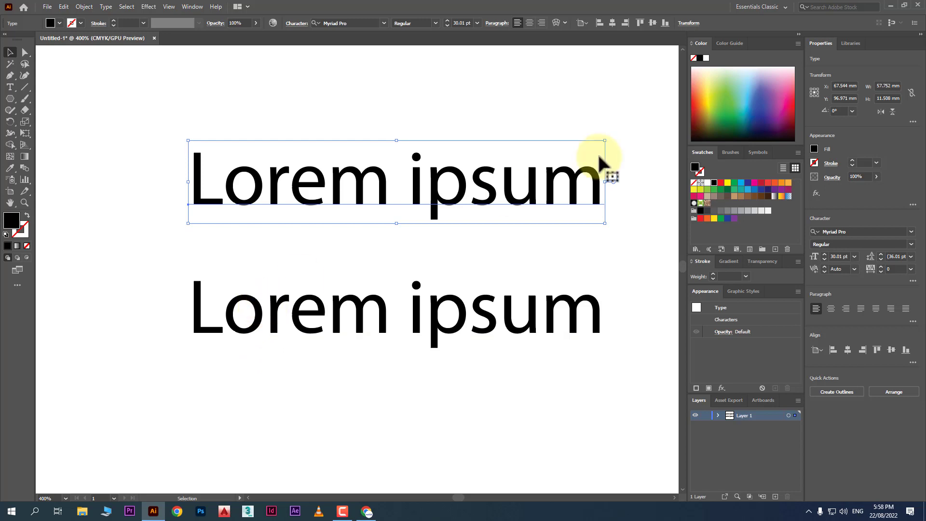
# Step: Move the upper line slightly down and search the fonts for Arial and Impact to preview them on it
pyautogui.moveTo(467, 196); pyautogui.dragTo(467, 213)
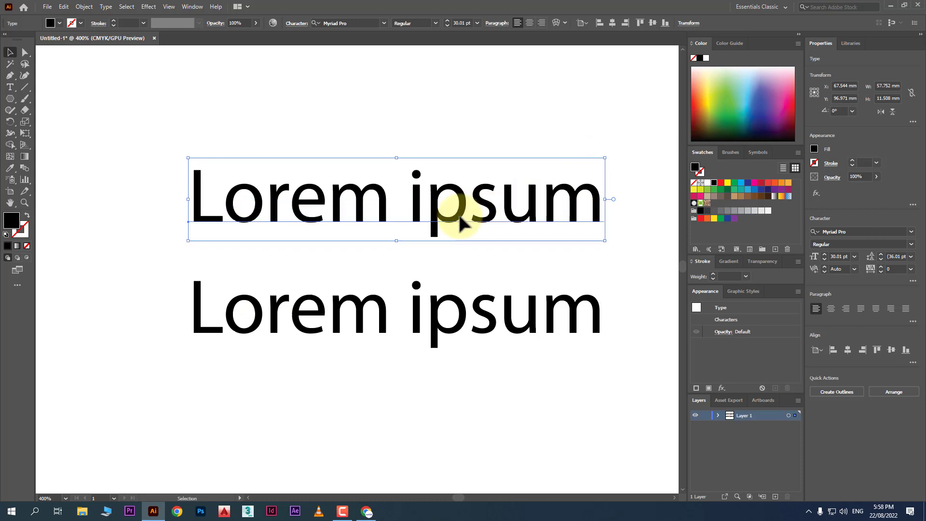
pyautogui.click(362, 23)
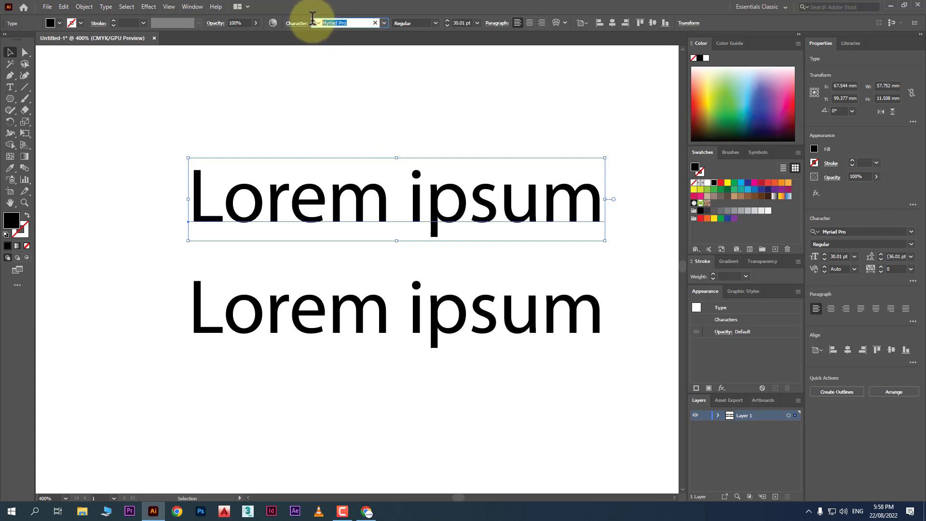
pyautogui.write('arial')
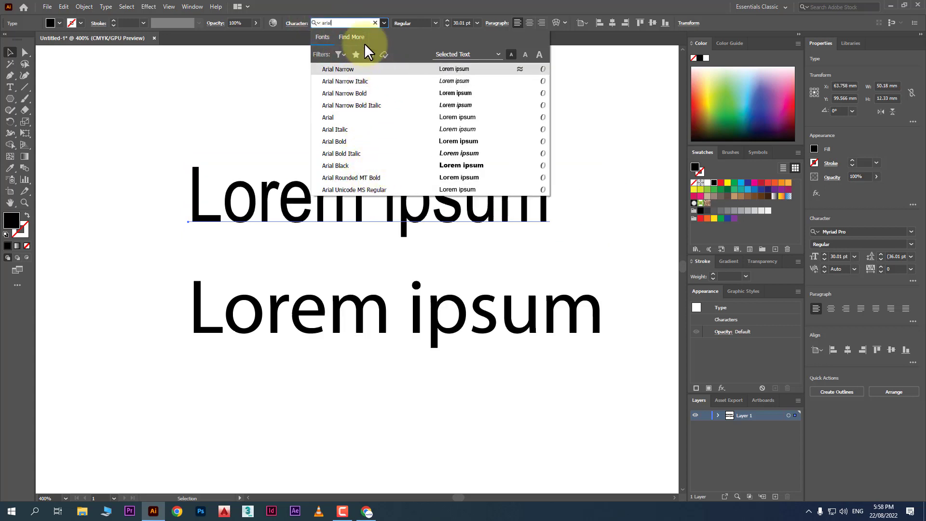
pyautogui.moveTo(335, 21); pyautogui.dragTo(309, 18)
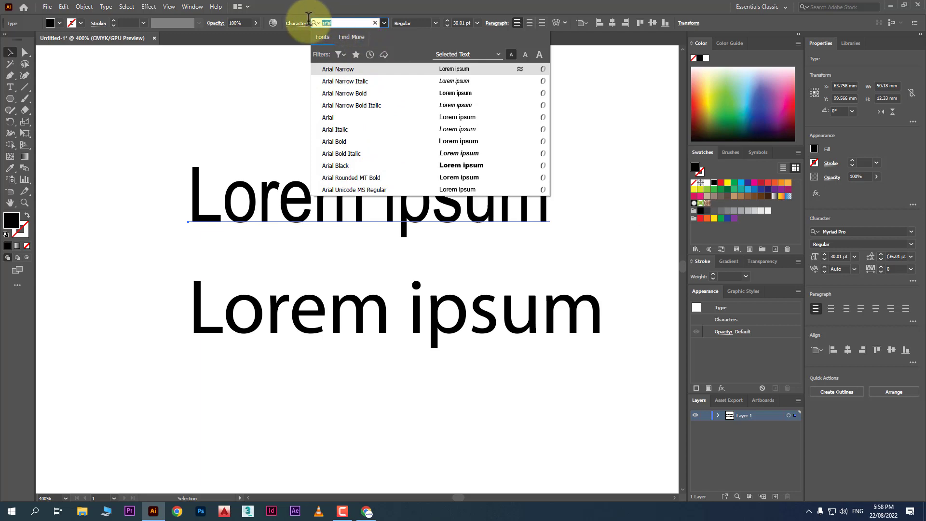
pyautogui.write('impa')
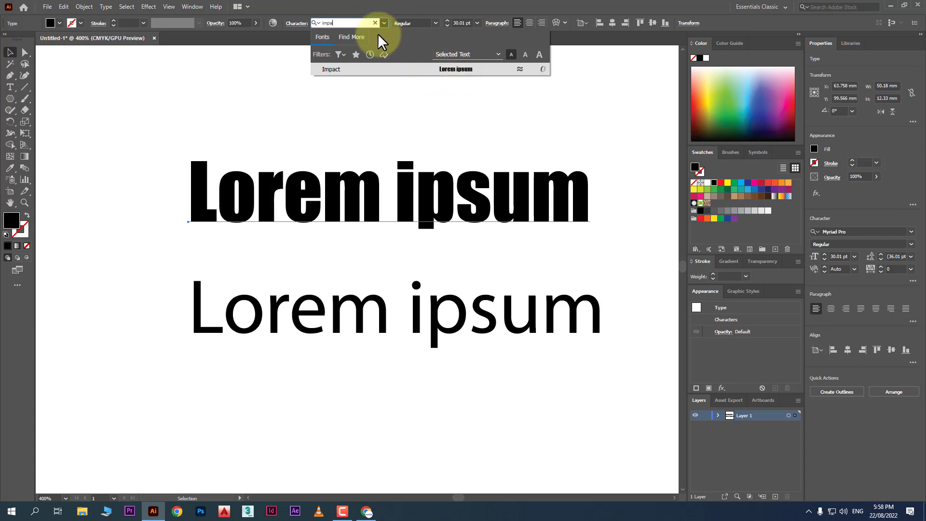
# Step: Set the upper "Lorem ipsum" line's font to Arial Black
pyautogui.moveTo(350, 22); pyautogui.dragTo(238, 22)
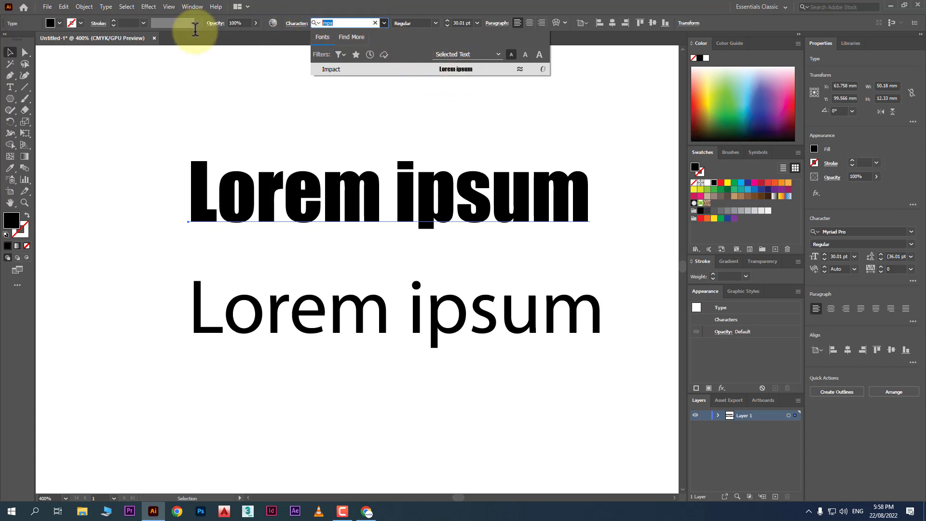
pyautogui.write('arial bla')
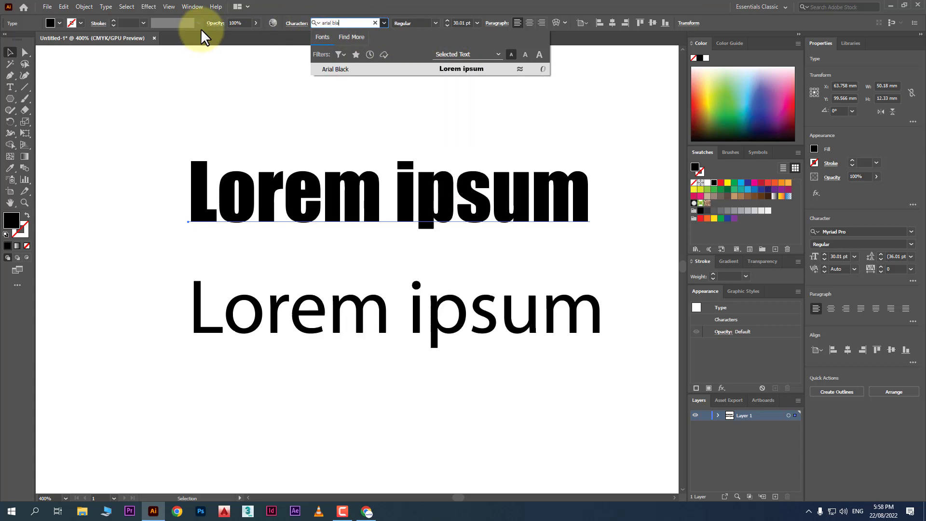
pyautogui.click(361, 70)
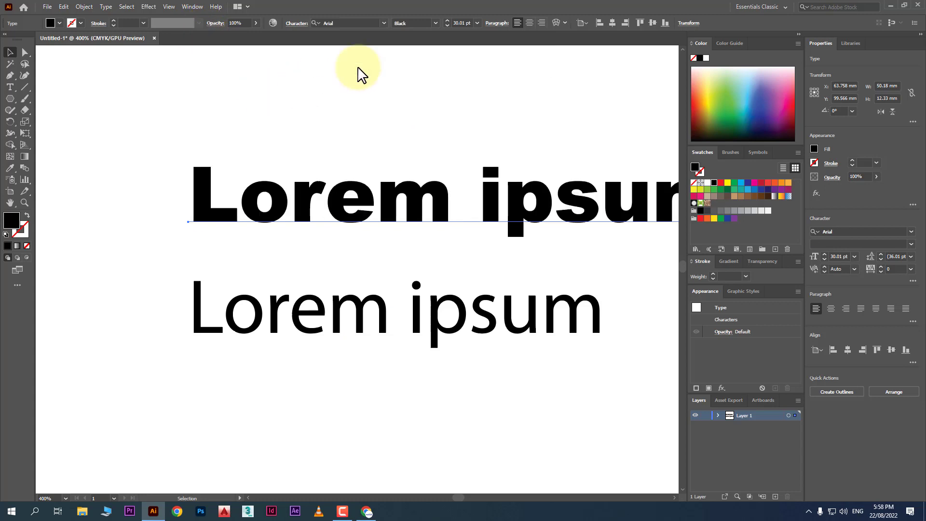
# Step: Stack the two lines near the artboard's upper left as heading and subheading, scaling the lower line down to about 18 pt
pyautogui.moveTo(506, 223); pyautogui.dragTo(435, 162)
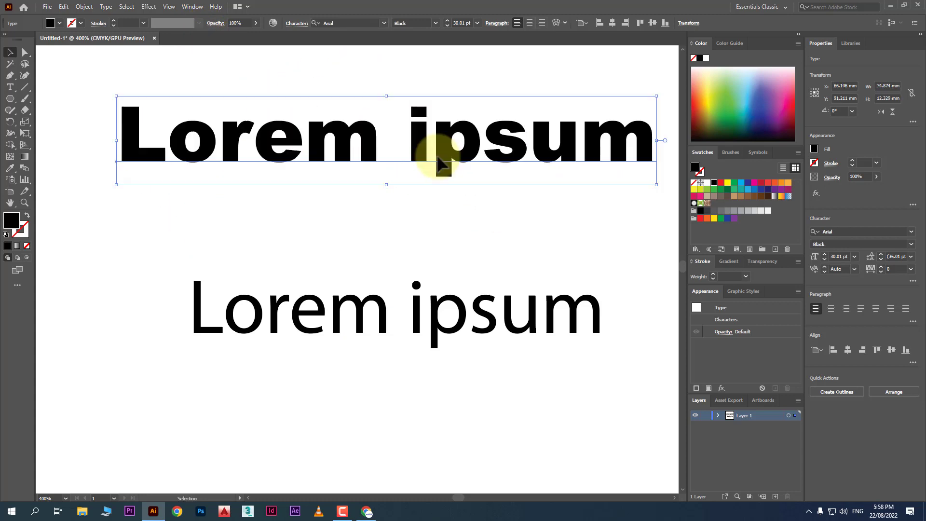
pyautogui.moveTo(457, 309); pyautogui.dragTo(392, 242)
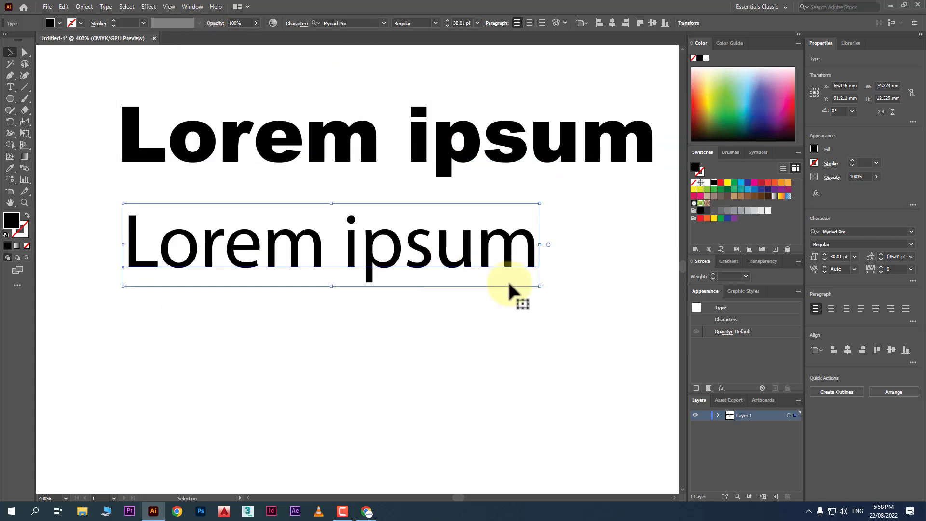
pyautogui.moveTo(540, 285); pyautogui.dragTo(379, 244)
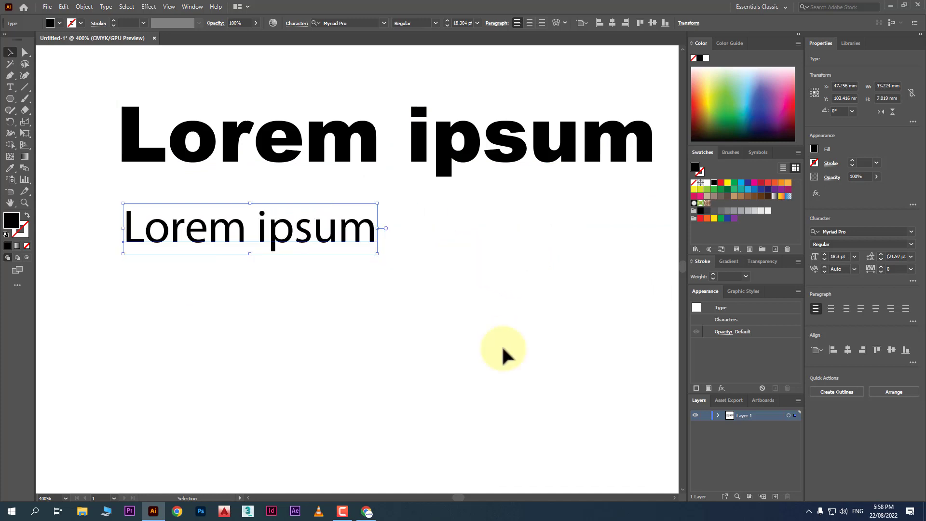
pyautogui.click(501, 350)
pyautogui.click(361, 238)
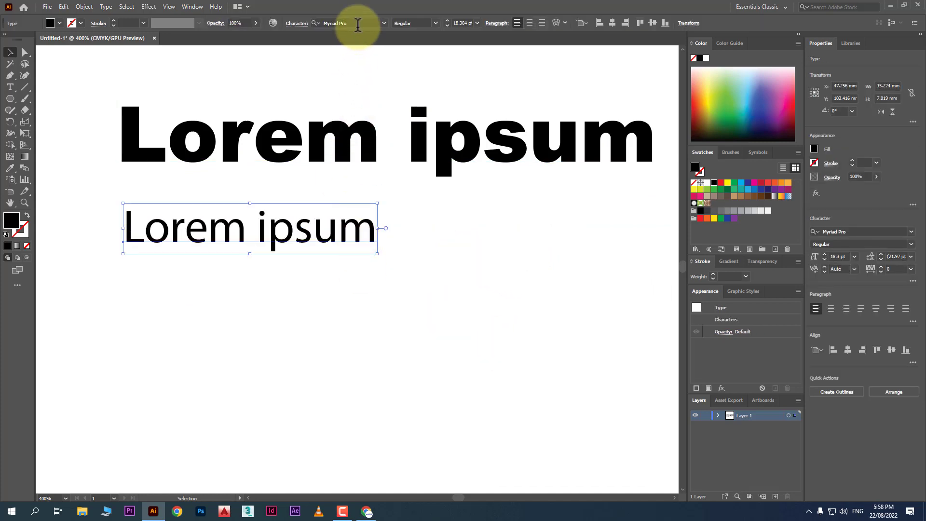
# Step: Set the lower "Lorem ipsum" line's font to Bookman Old Style Regular and deselect it
pyautogui.click(358, 23)
pyautogui.write('book')
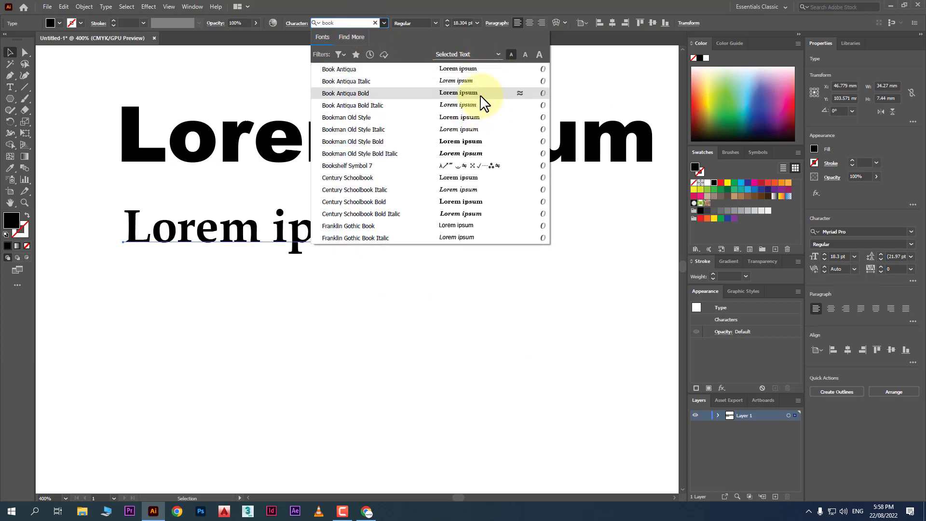
pyautogui.click(465, 143)
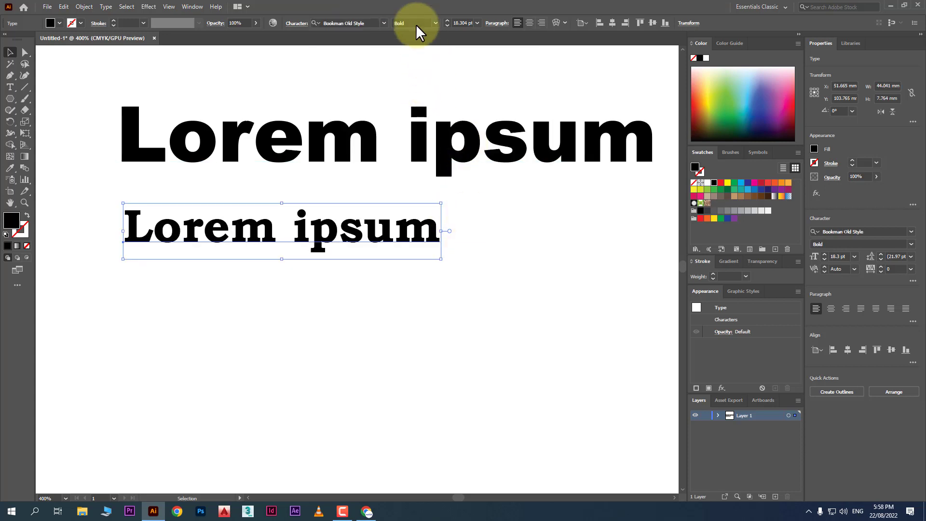
pyautogui.click(434, 23)
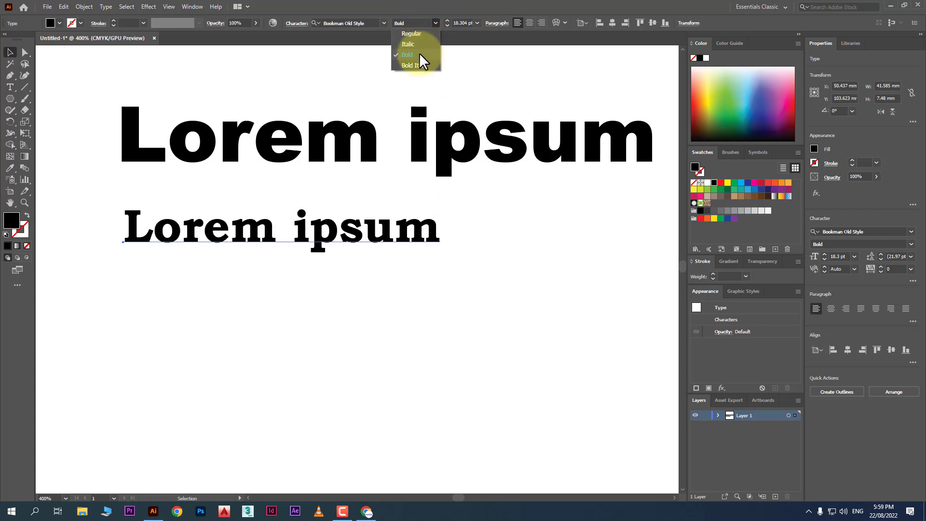
pyautogui.click(420, 36)
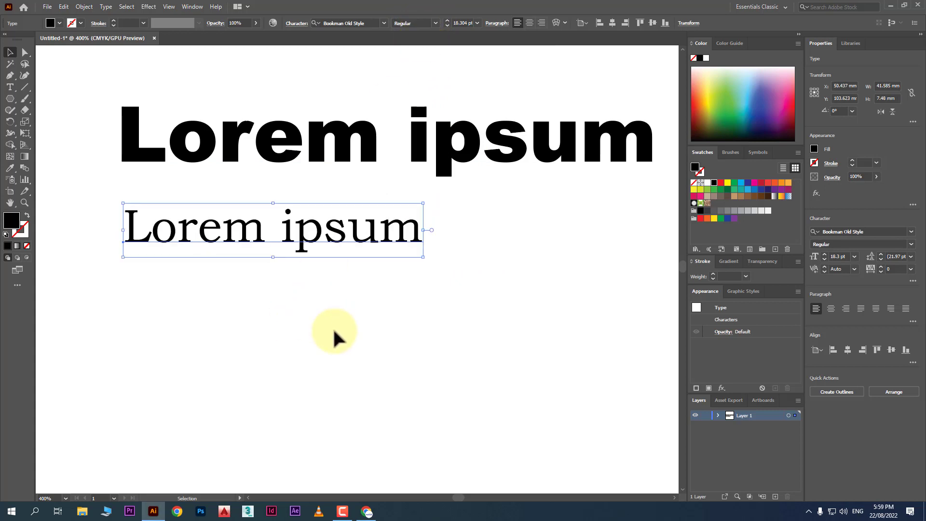
pyautogui.click(203, 259)
# Step: Add a paragraph text area about 70 × 23 mm below the subheading in Myriad Variable Concept Light SemiExtended
pyautogui.click(10, 87)
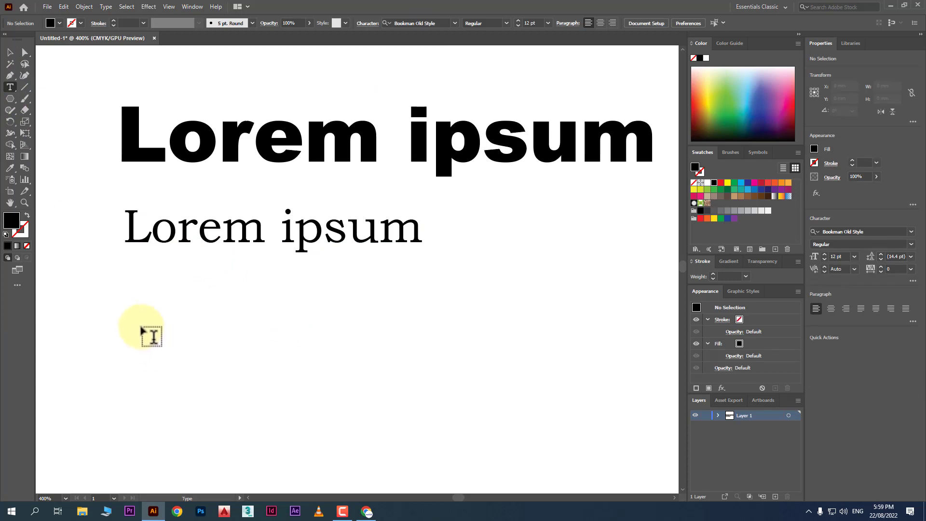
pyautogui.moveTo(129, 294); pyautogui.dragTo(632, 455)
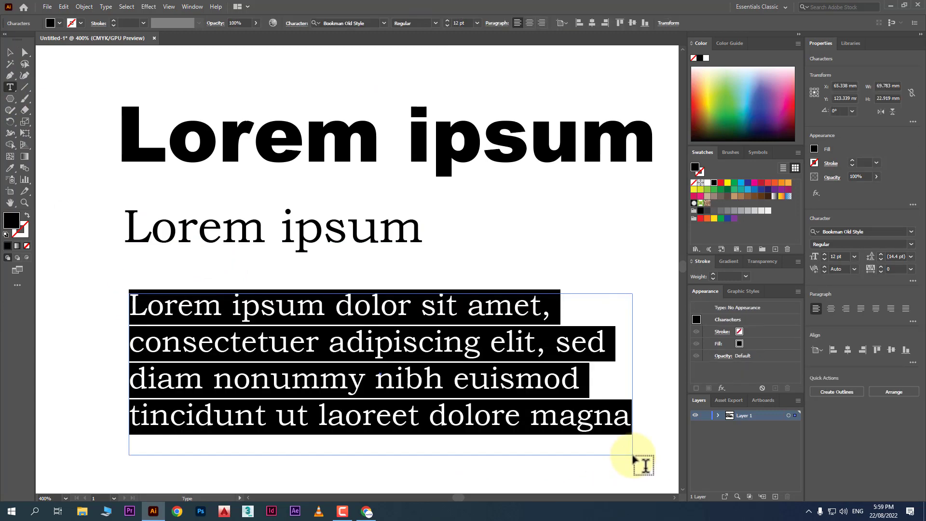
pyautogui.click(368, 22)
pyautogui.write('myria')
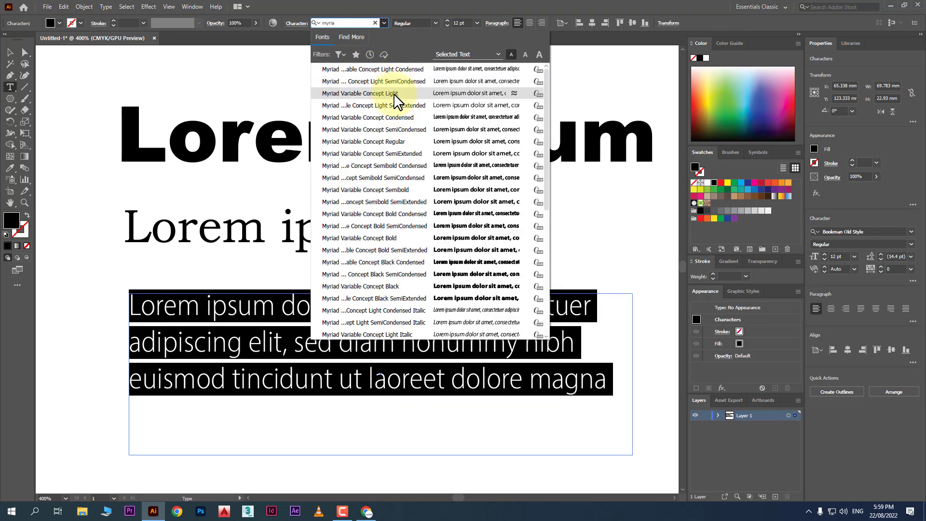
pyautogui.click(394, 107)
pyautogui.click(10, 52)
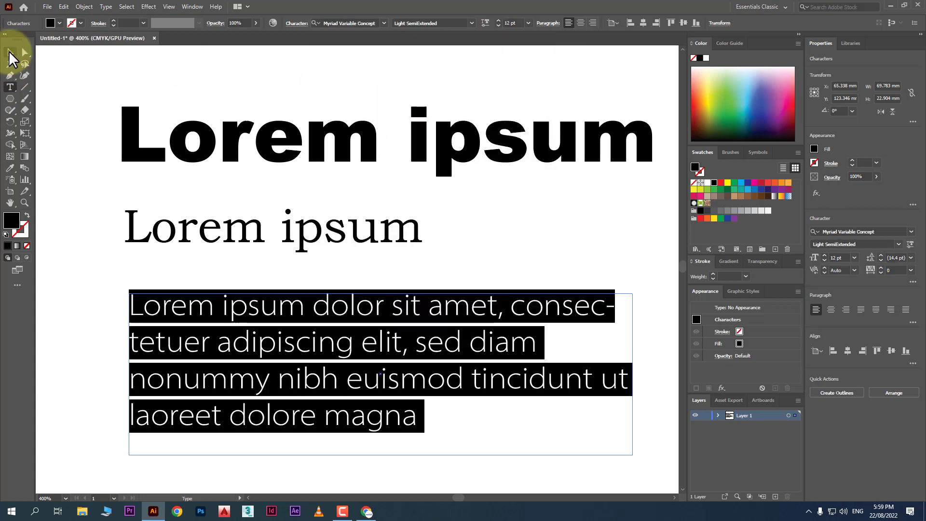
pyautogui.scroll(-2, 311, 246)
pyautogui.scroll(1, 316, 246)
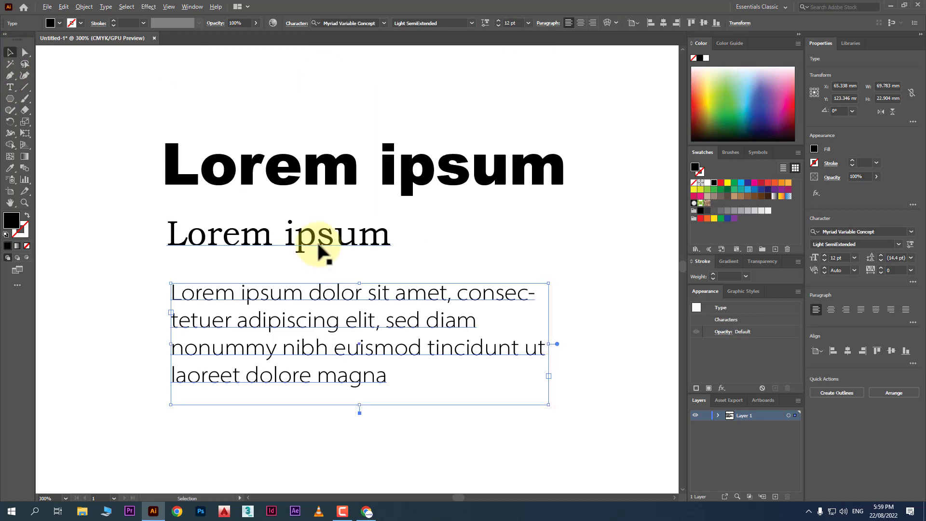
pyautogui.click(566, 243)
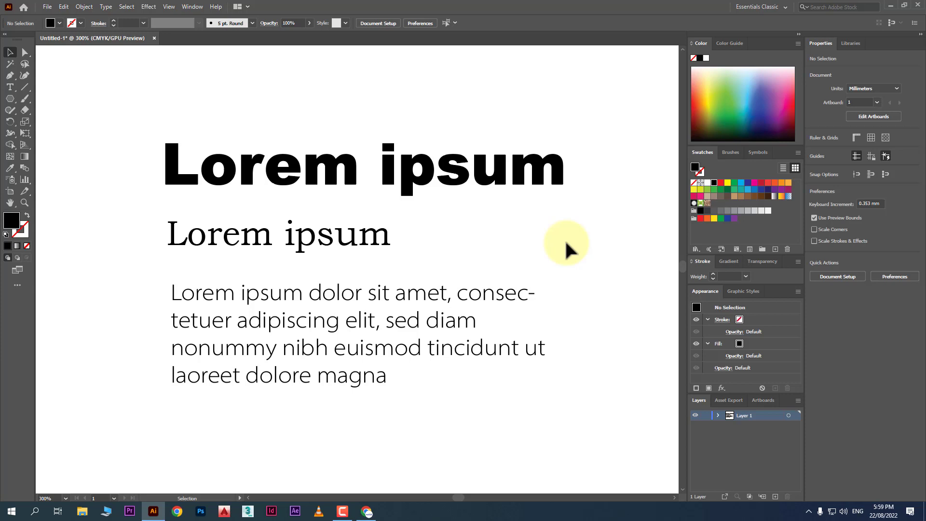
# Step: Select the heading, subheading and paragraph in turn to compare their font pairing
pyautogui.click(372, 156)
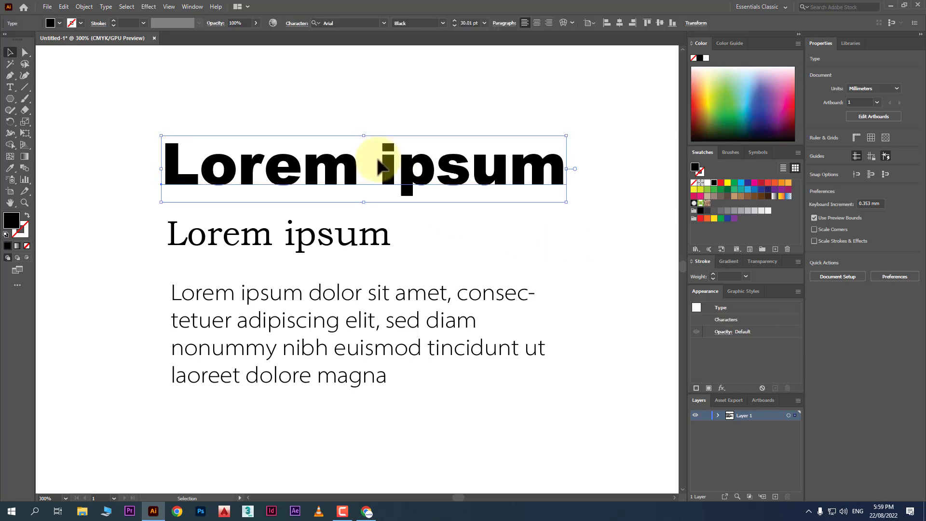
pyautogui.click(330, 247)
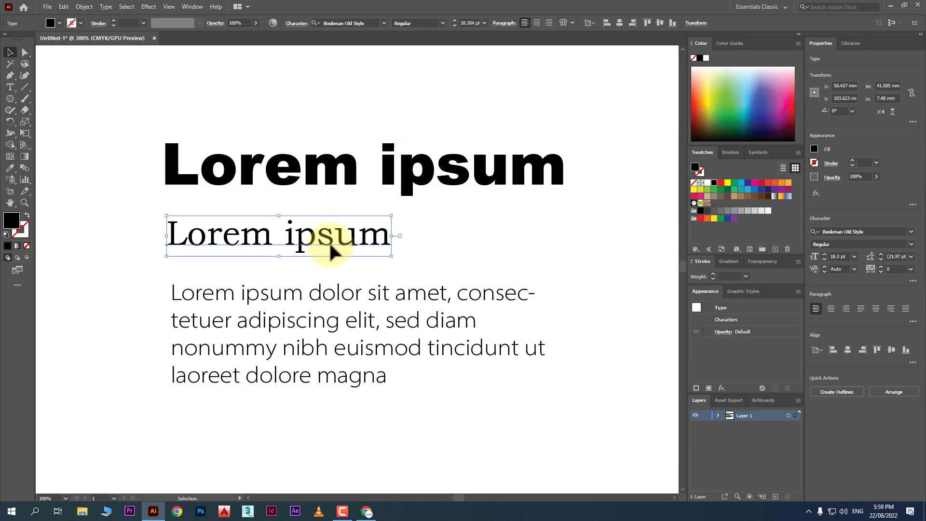
pyautogui.click(321, 309)
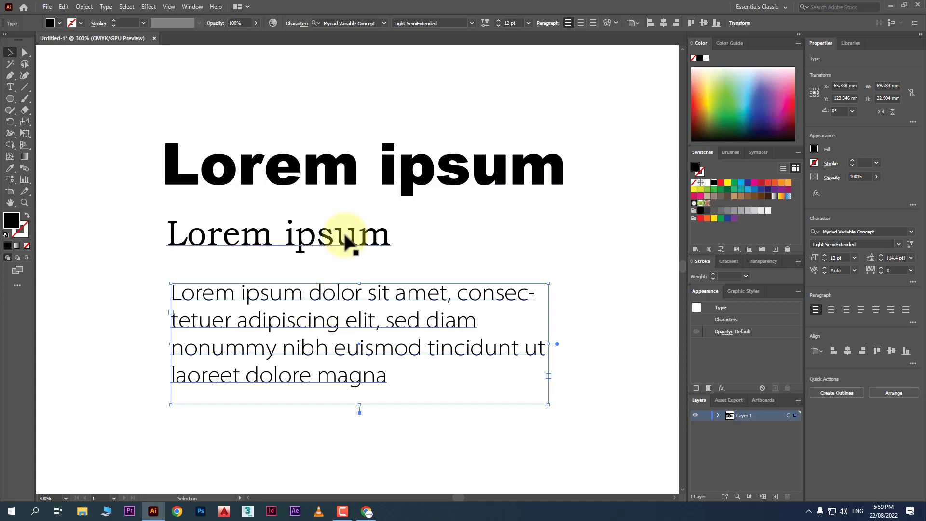
# Step: Switch to Chrome and search the web for "google.font"
pyautogui.click(368, 512)
pyautogui.tripleClick(154, 46)
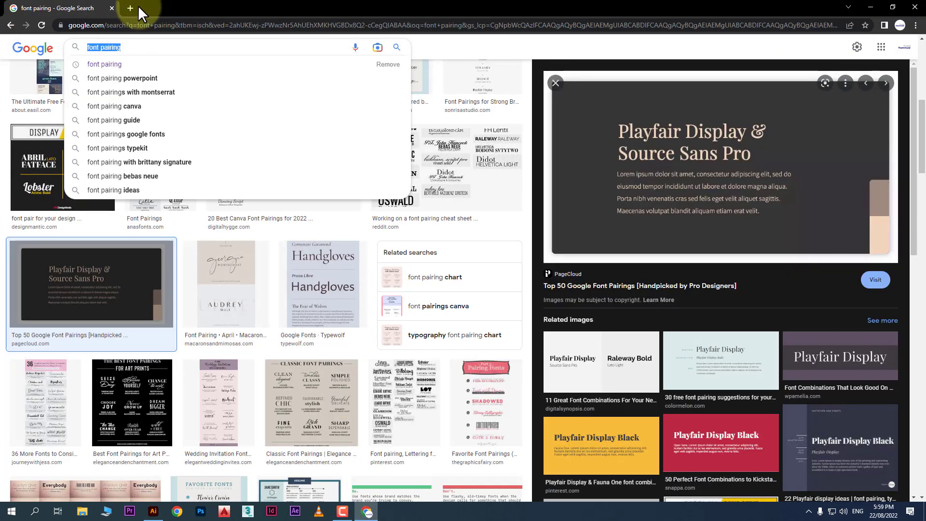
pyautogui.click(157, 26)
pyautogui.write('goog.e')
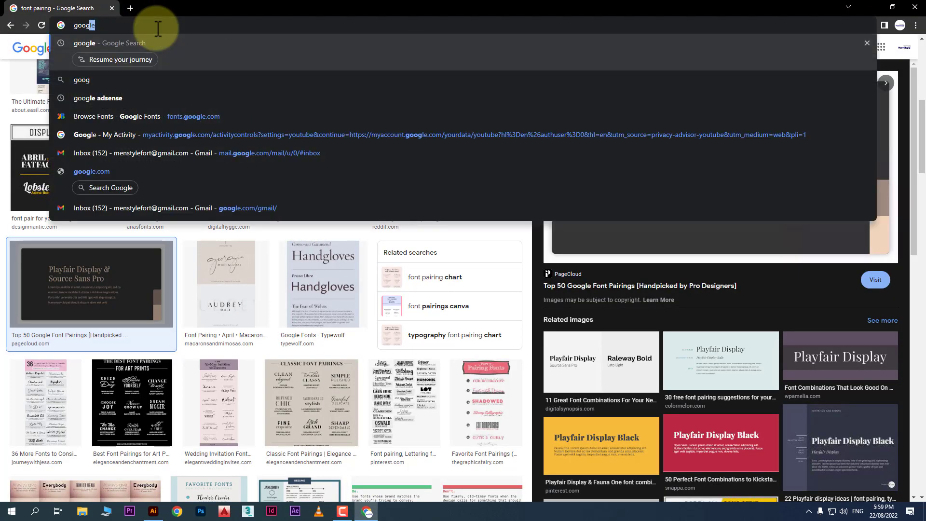
pyautogui.press('BackSpace')
pyautogui.press('BackSpace')
pyautogui.write('le.')
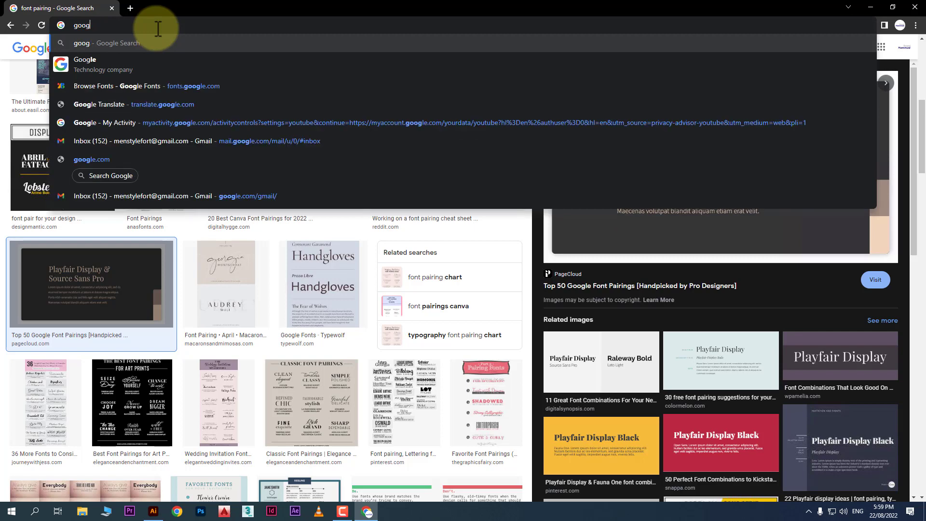
pyautogui.write('fo')
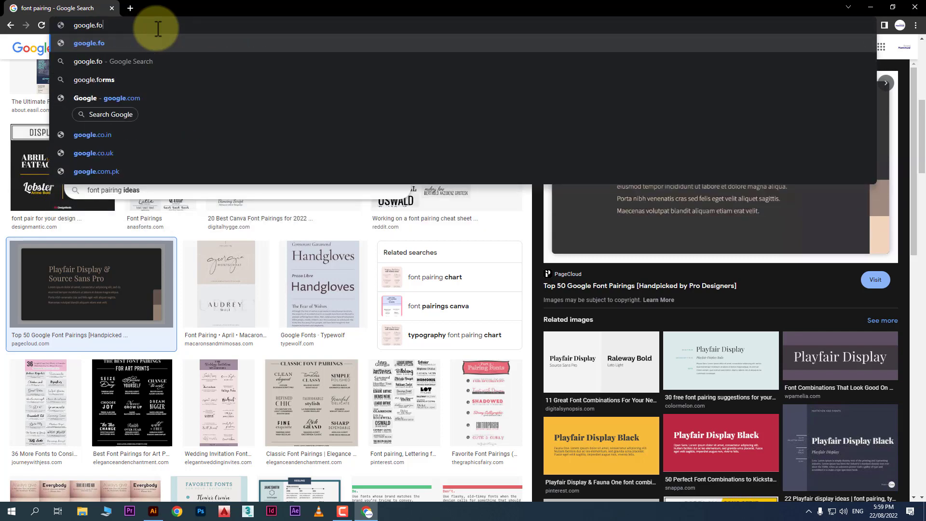
pyautogui.write('nt')
pyautogui.press('Return')
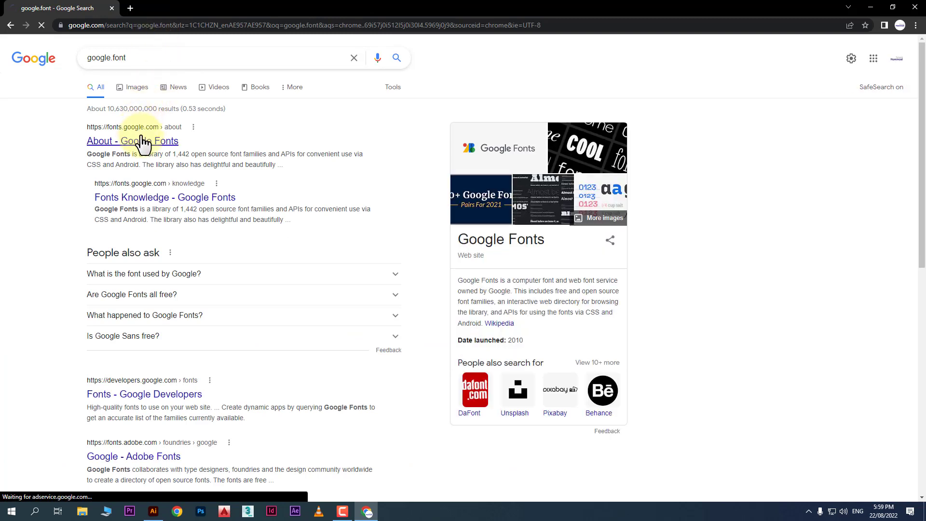
# Step: Open the Google Fonts site's font catalogue and browse through the listed font families
pyautogui.click(143, 142)
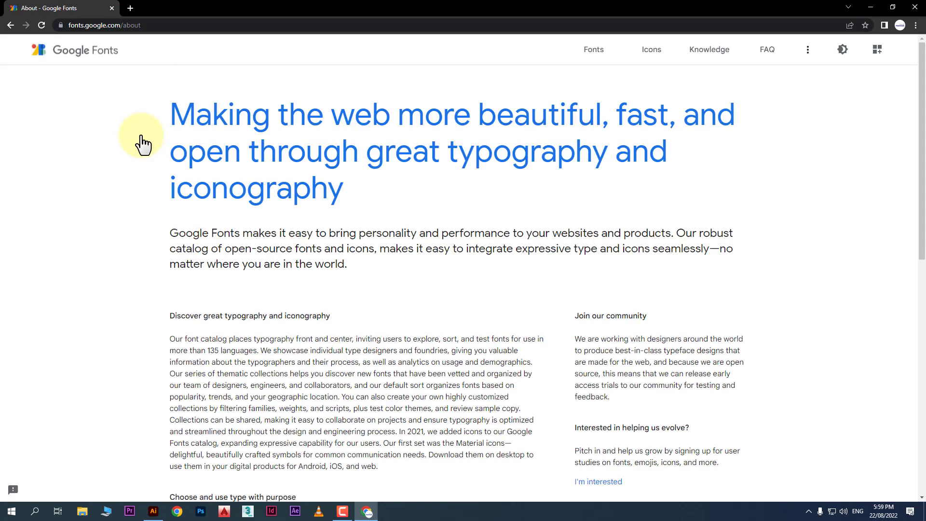
pyautogui.click(595, 54)
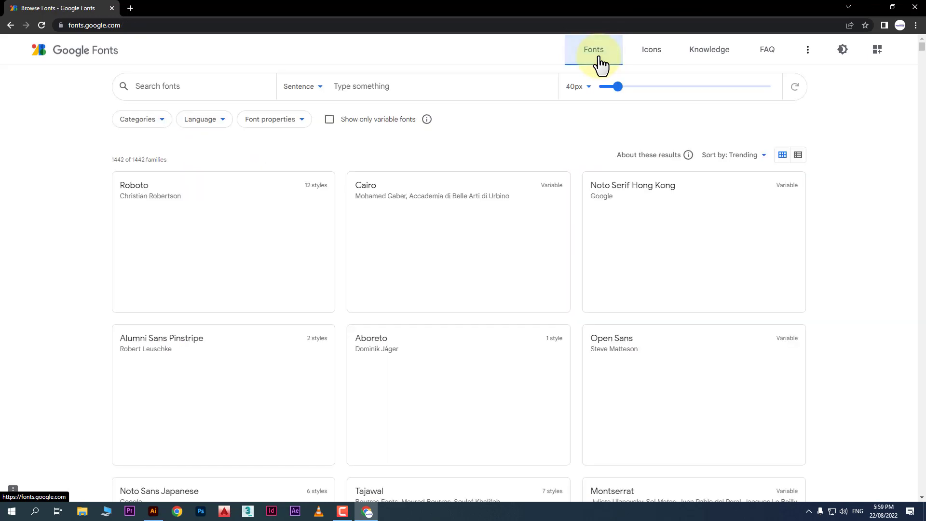
pyautogui.scroll(-7, 469, 194)
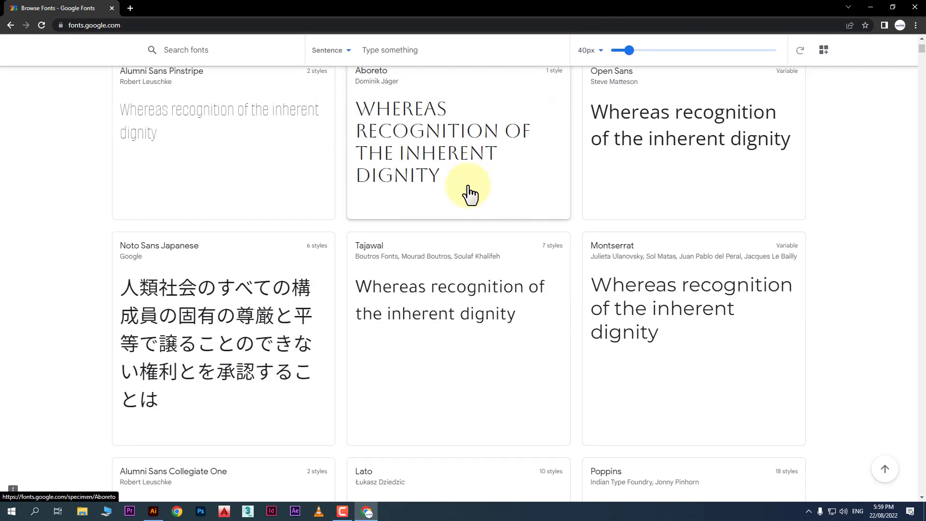
pyautogui.scroll(-7, 469, 194)
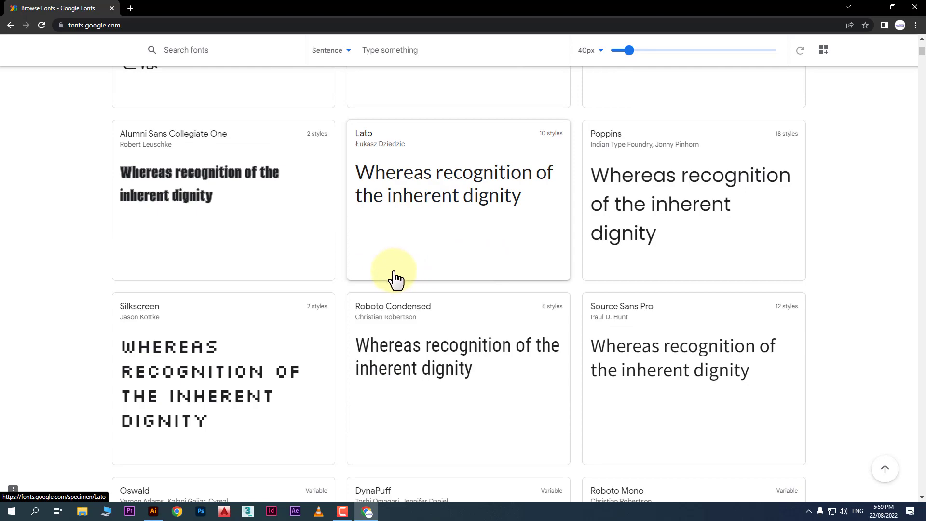
pyautogui.scroll(-8, 381, 277)
pyautogui.scroll(-15, 385, 275)
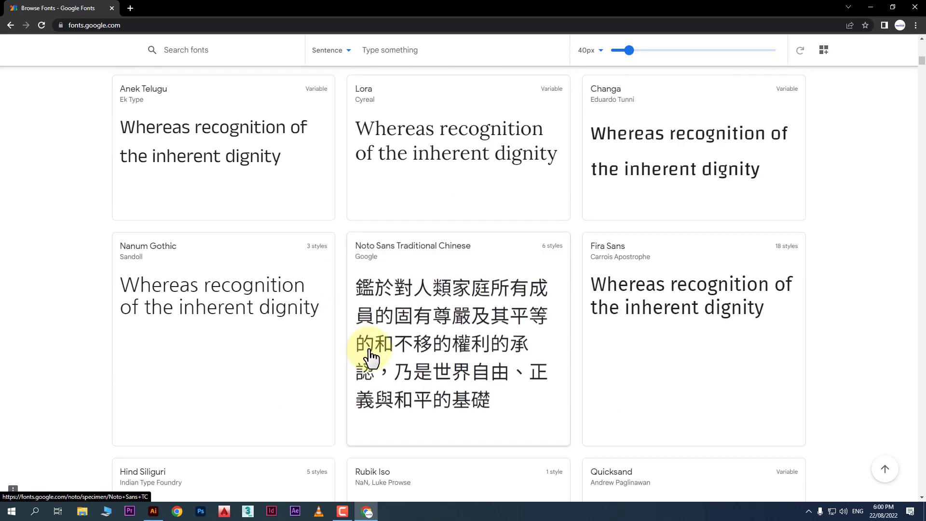
pyautogui.scroll(-10, 305, 262)
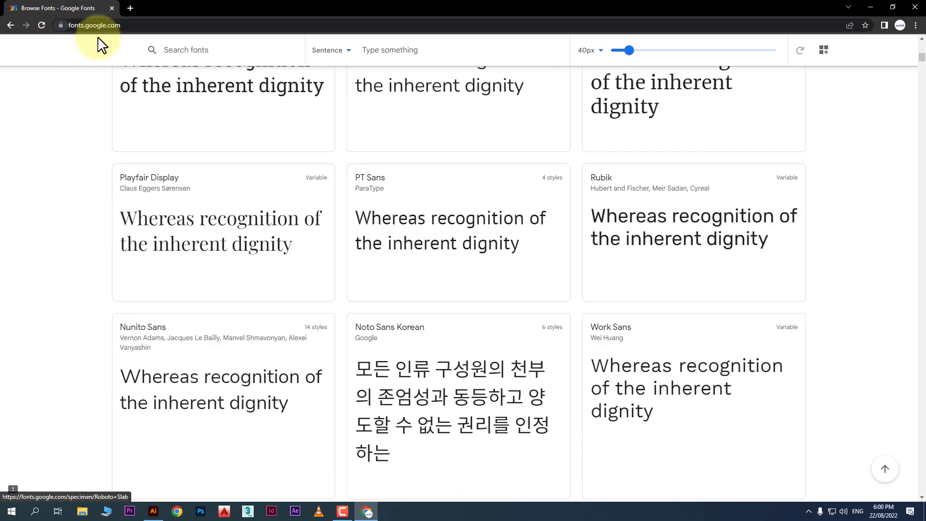
# Step: Find the DaFont site by searching for "thefont" in a new browser tab and open its Basic > Serif category
pyautogui.click(130, 8)
pyautogui.write('thefont')
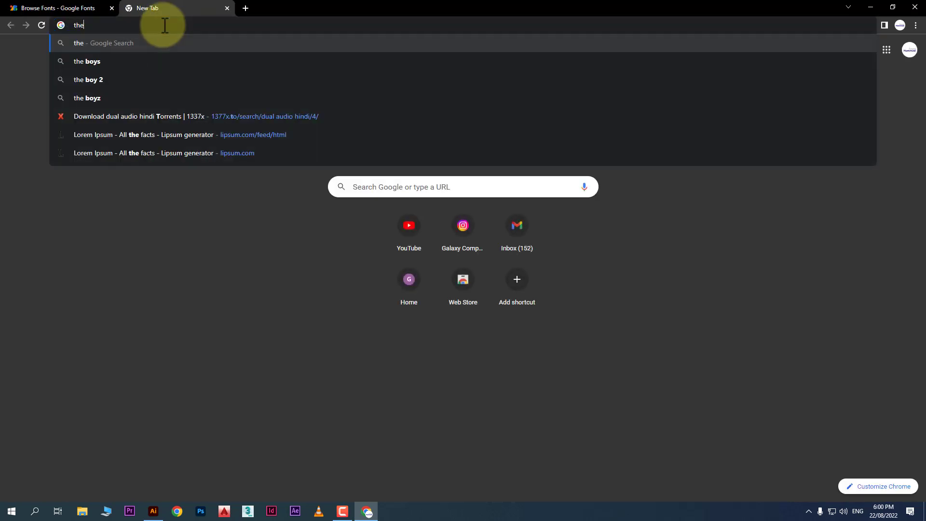
pyautogui.press('Return')
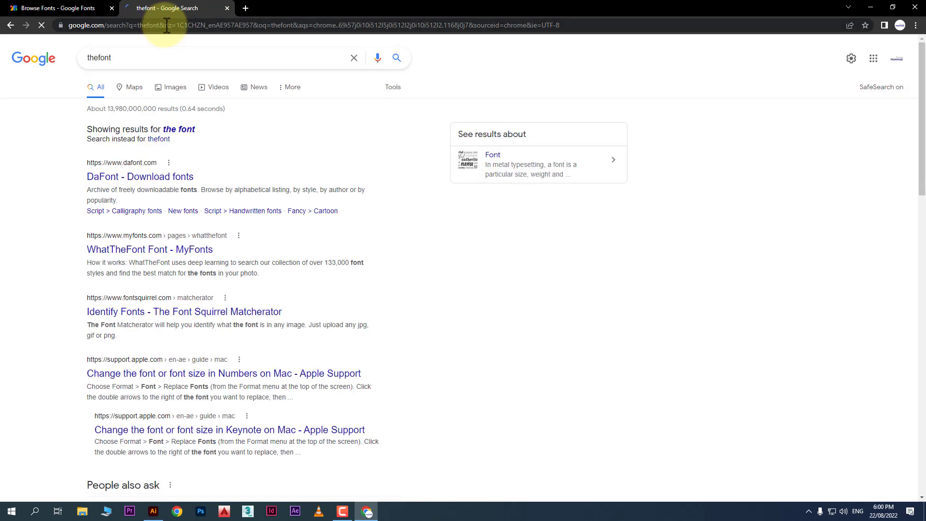
pyautogui.click(174, 178)
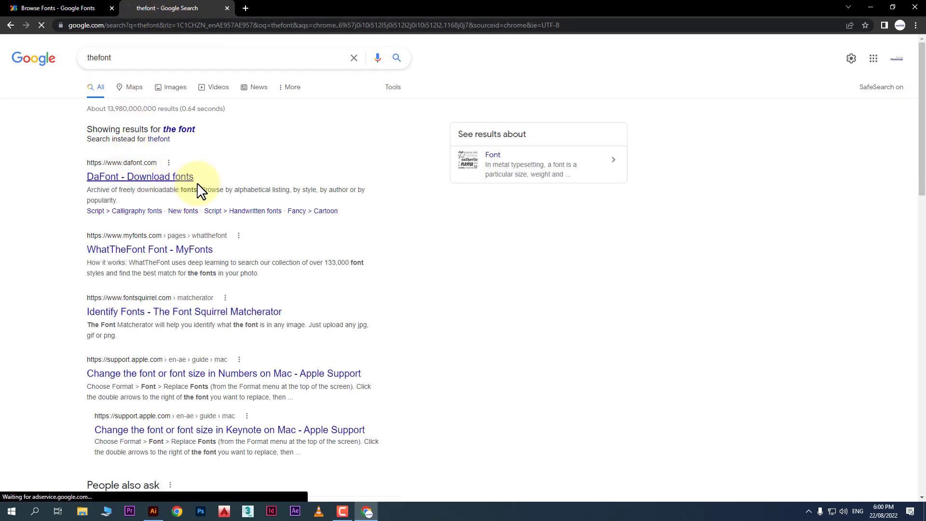
pyautogui.scroll(-6, 230, 223)
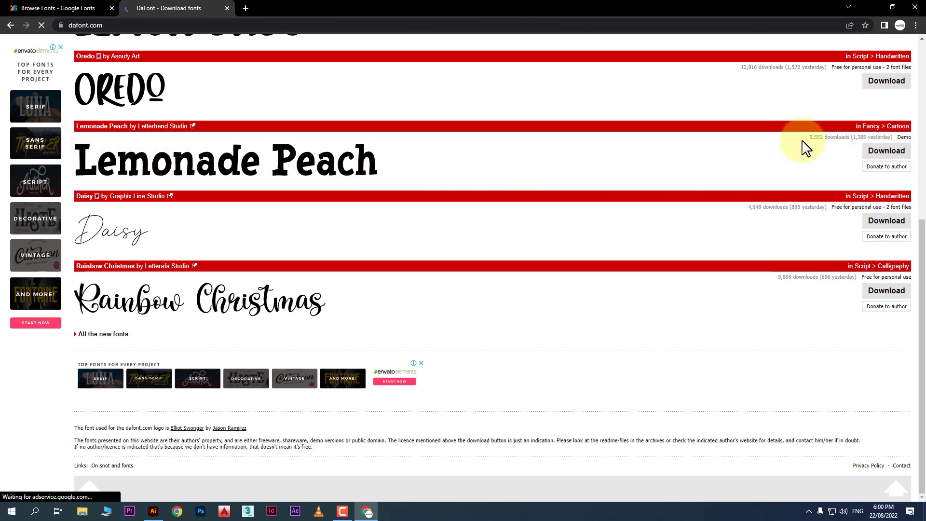
pyautogui.scroll(6, 428, 223)
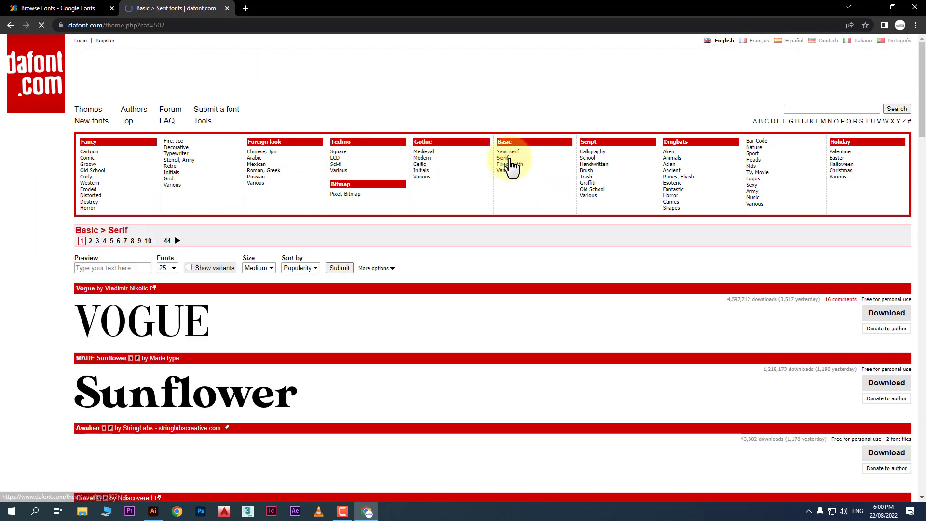
# Step: Browse DaFont's serif fonts and download the Mogena font
pyautogui.scroll(-4, 400, 314)
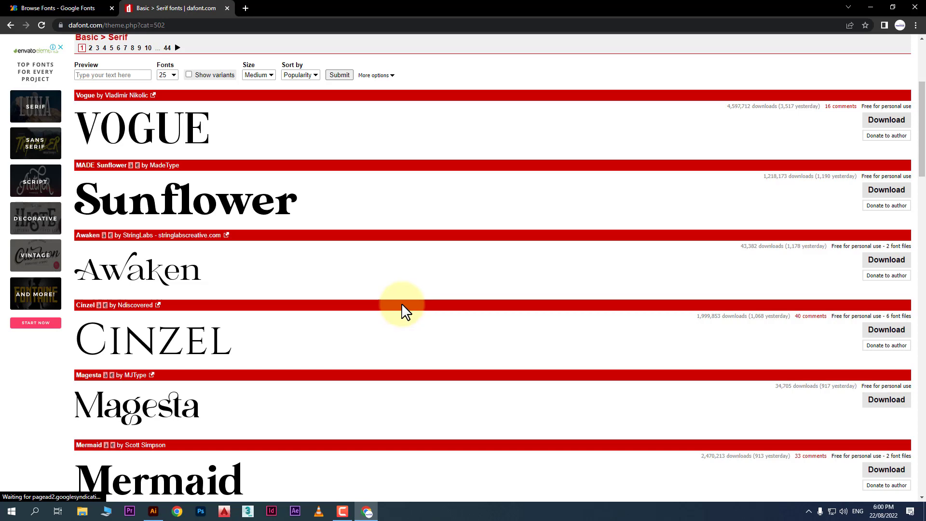
pyautogui.scroll(-3, 403, 308)
pyautogui.scroll(-2, 403, 306)
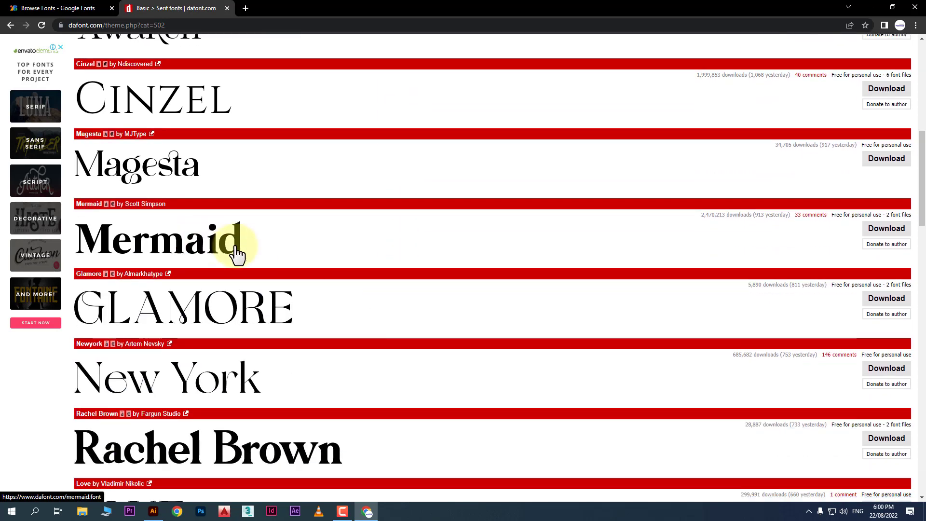
pyautogui.scroll(-6, 407, 289)
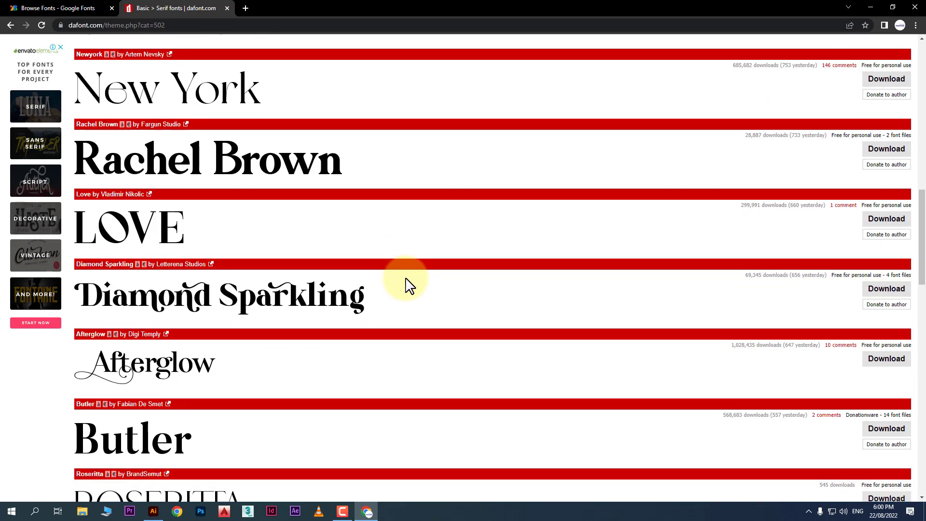
pyautogui.scroll(-2, 406, 282)
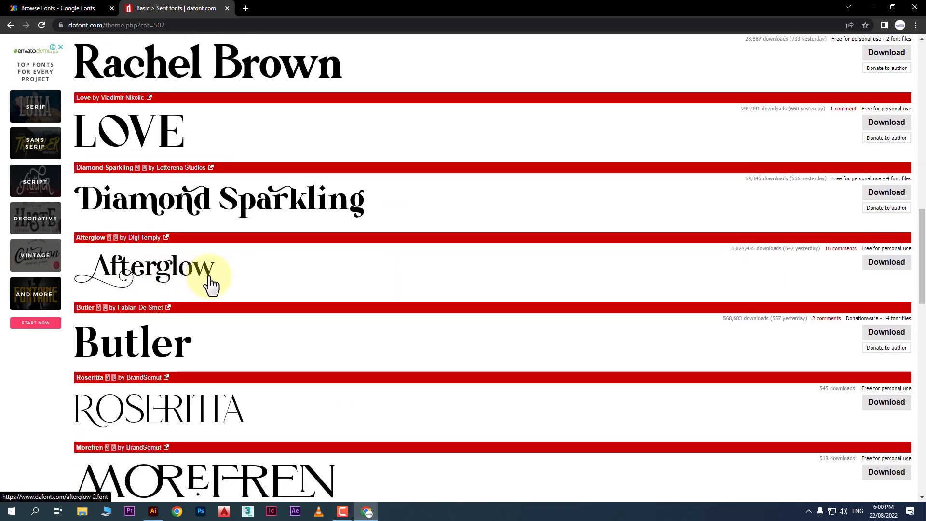
pyautogui.scroll(-3, 211, 284)
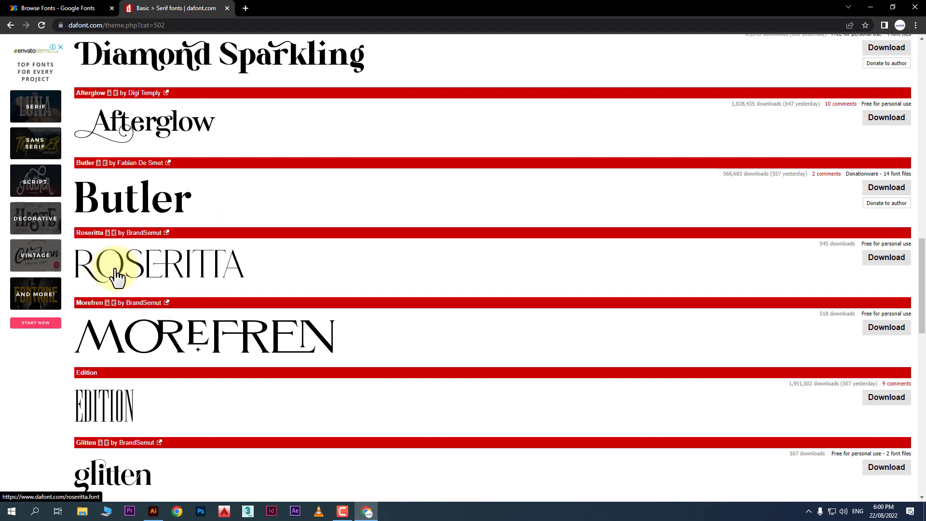
pyautogui.scroll(-4, 115, 277)
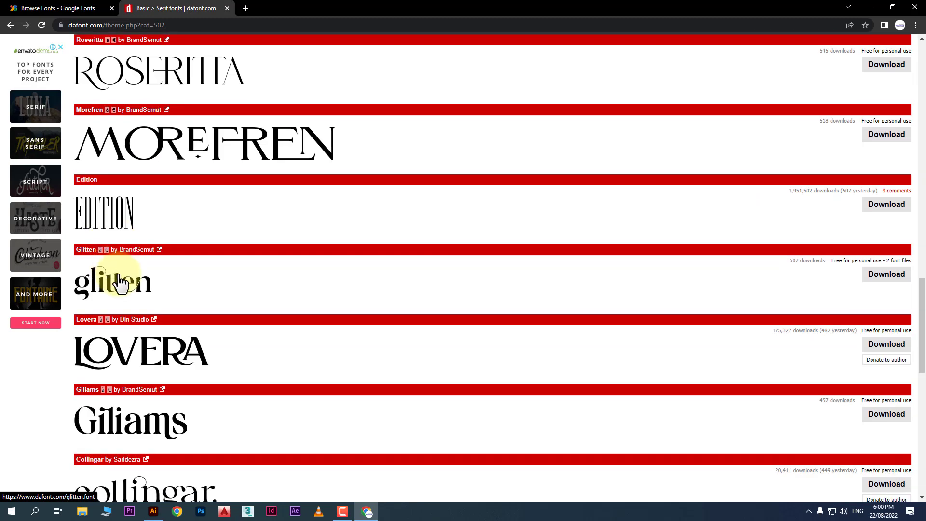
pyautogui.scroll(-3, 186, 275)
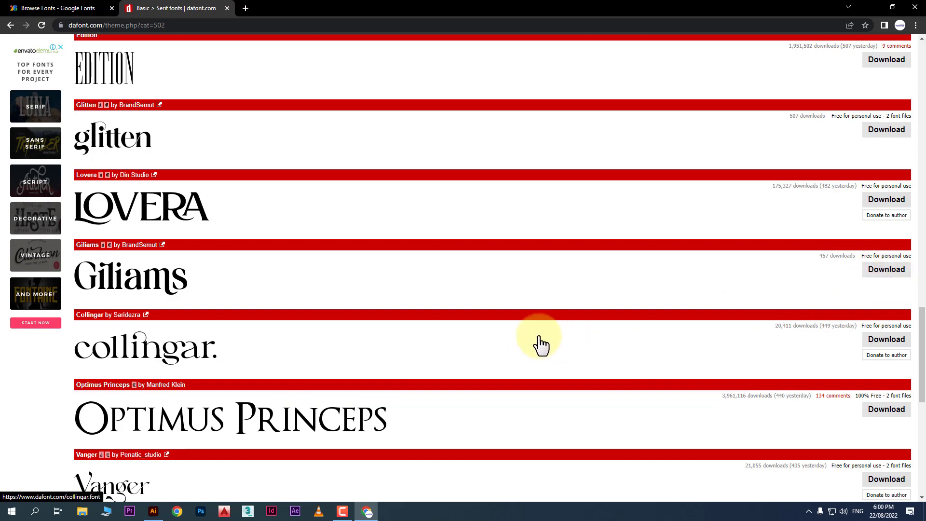
pyautogui.scroll(-5, 541, 344)
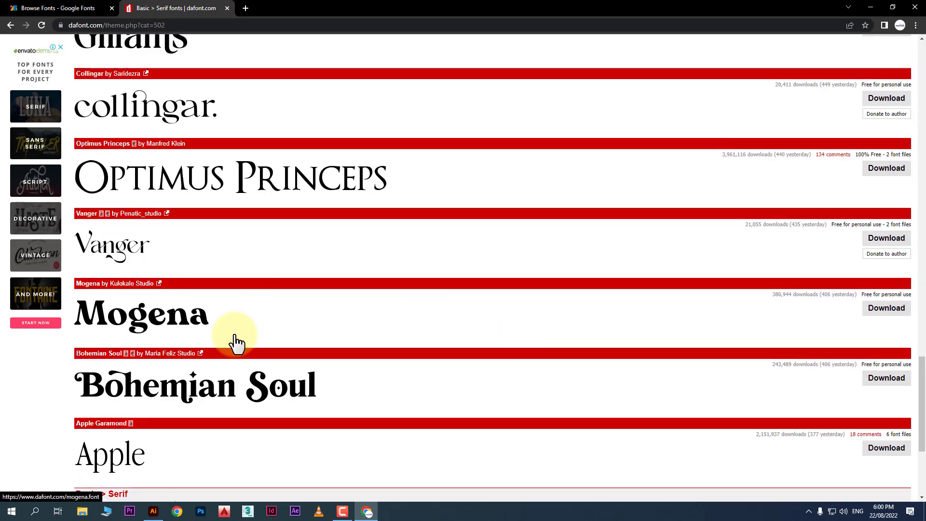
pyautogui.click(884, 309)
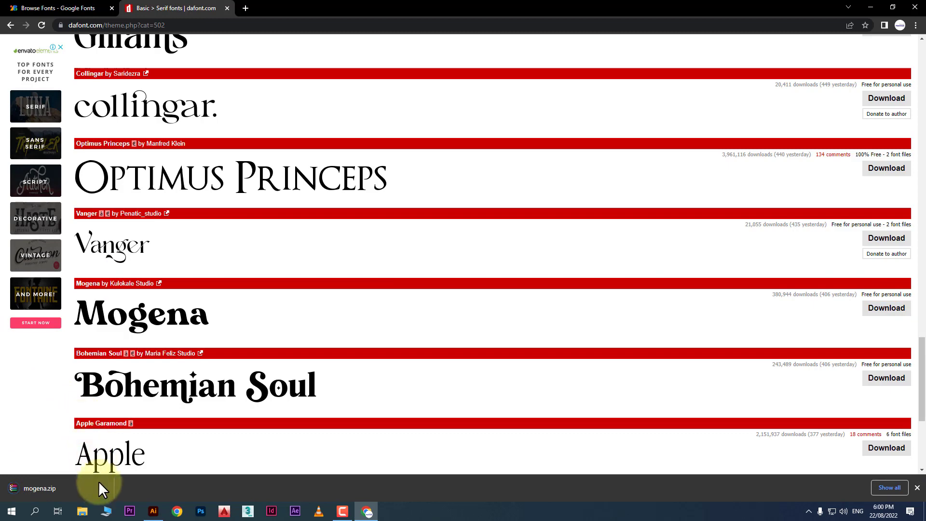
# Step: Open the downloaded mogena.zip archive from its folder and bring File Explorer to the windows (C:) drive
pyautogui.click(102, 488)
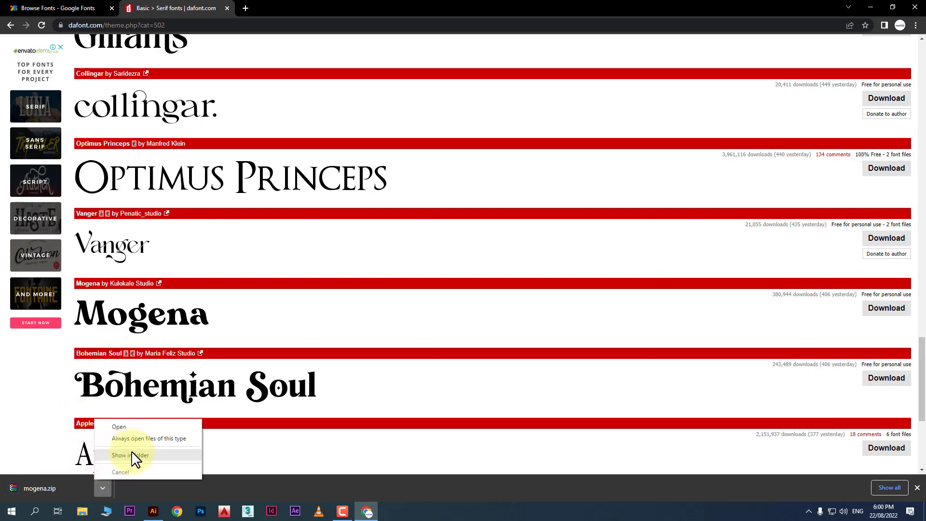
pyautogui.click(131, 455)
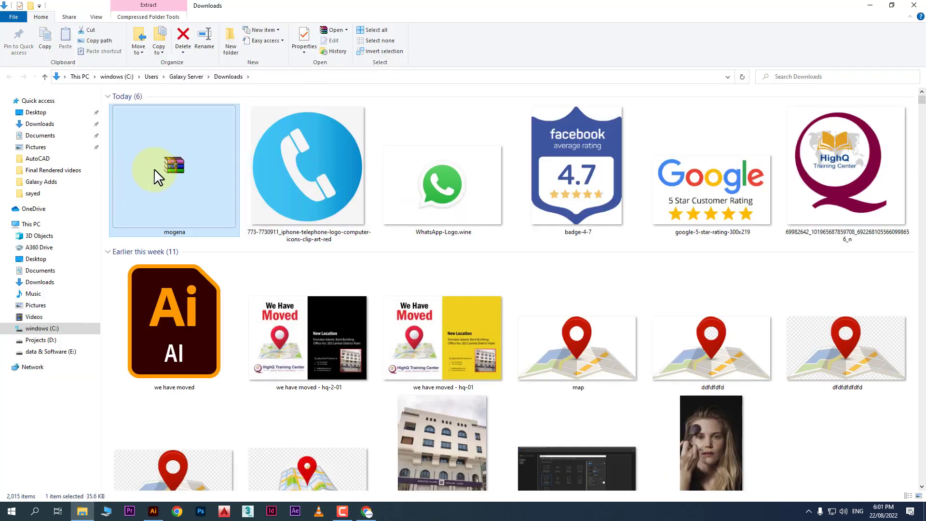
pyautogui.doubleClick(155, 170)
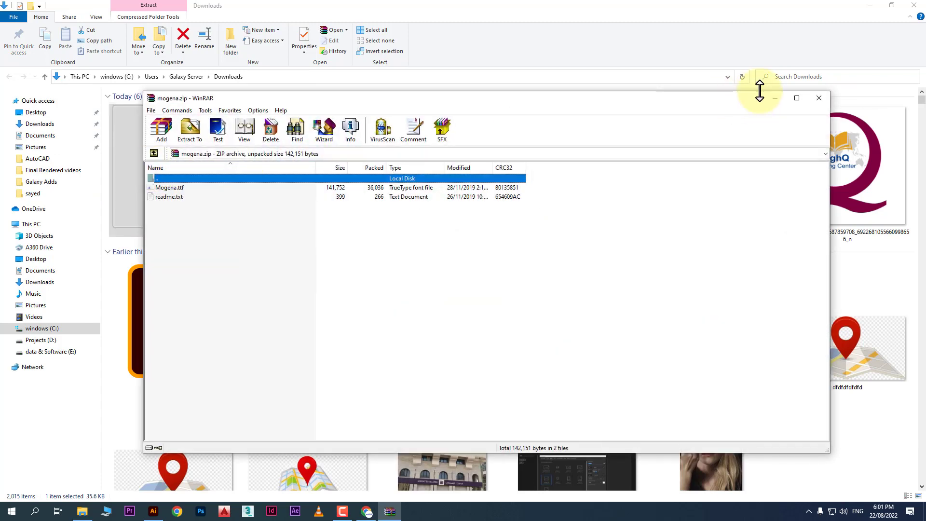
pyautogui.moveTo(729, 106); pyautogui.dragTo(806, 81)
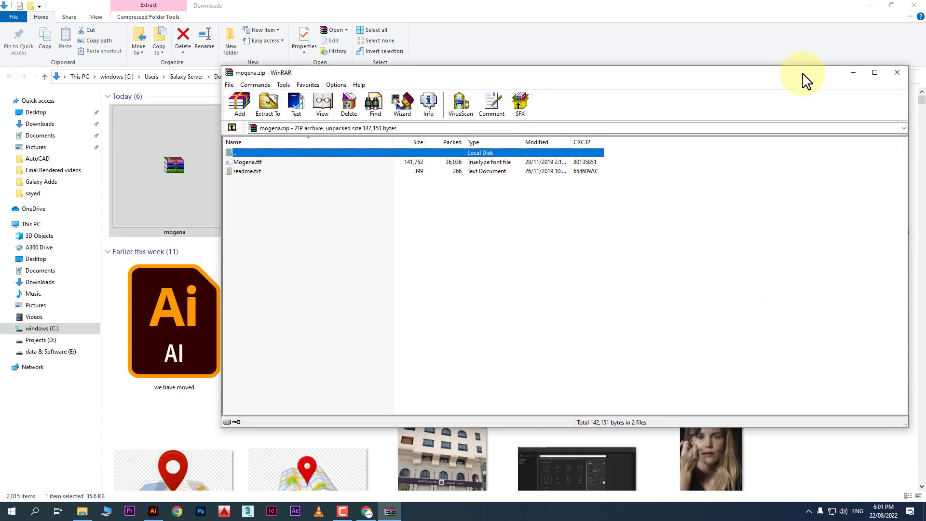
pyautogui.click(258, 164)
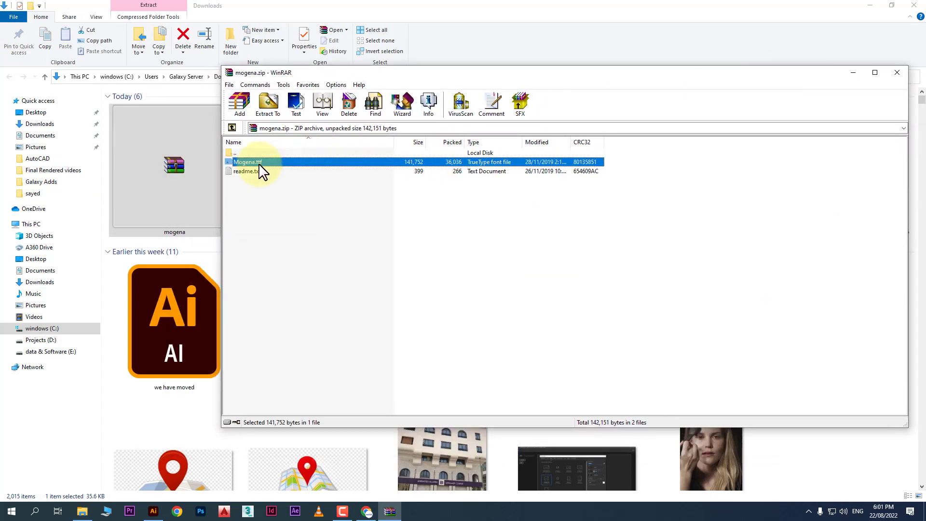
pyautogui.click(57, 332)
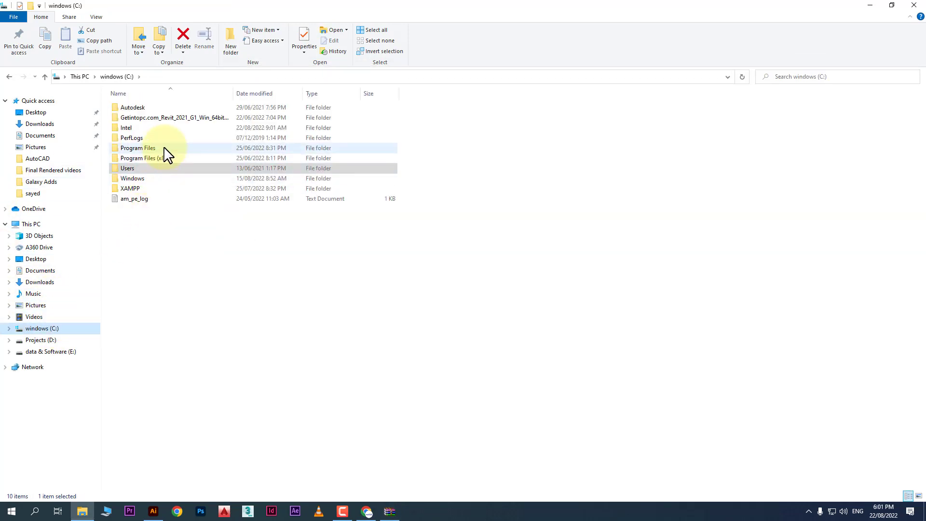
pyautogui.doubleClick(166, 150)
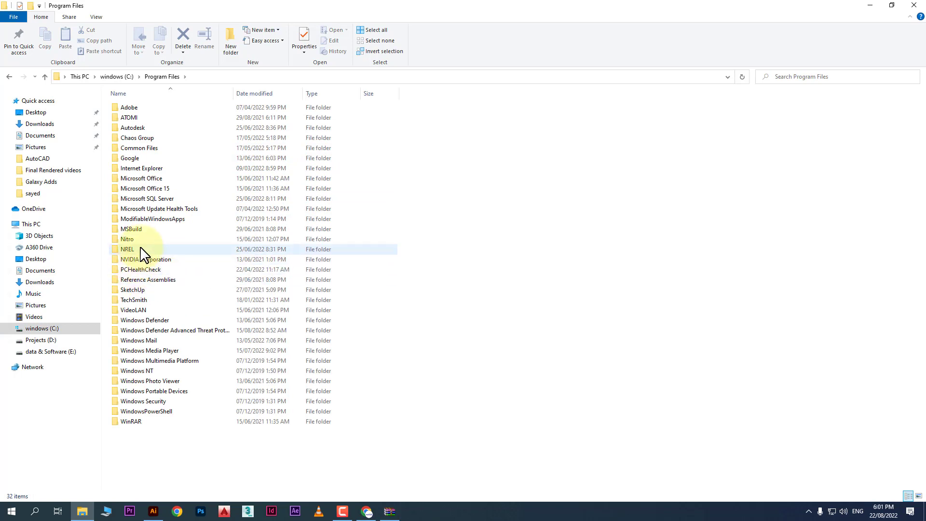
pyautogui.click(147, 304)
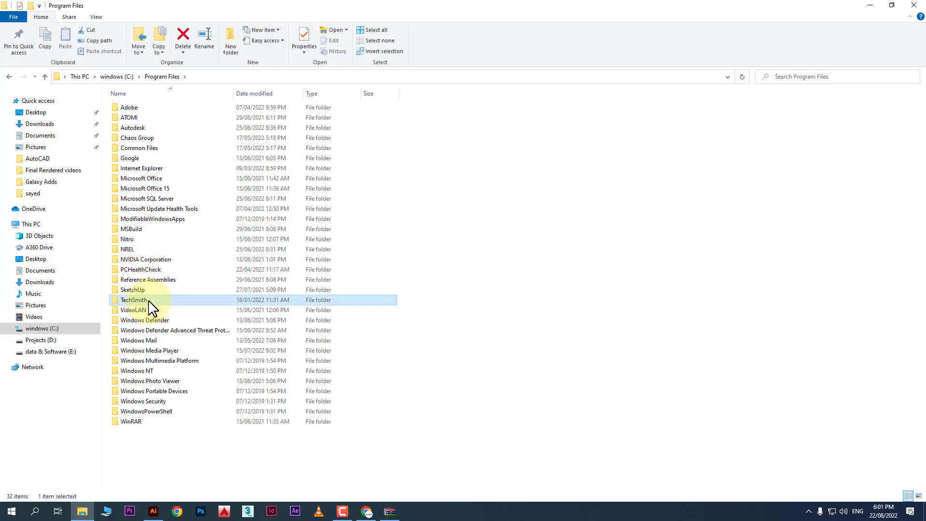
pyautogui.click(9, 77)
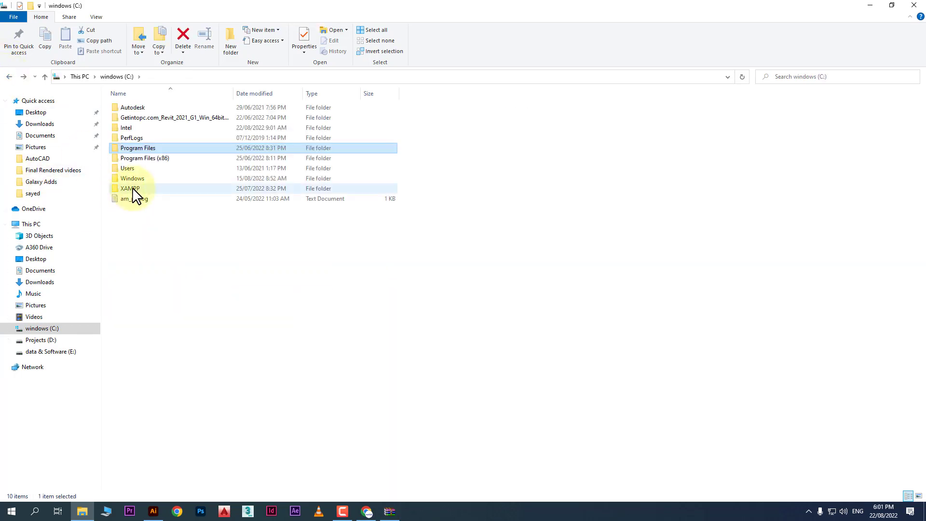
# Step: Open the Fonts folder inside the Windows folder of the C: drive
pyautogui.doubleClick(144, 190)
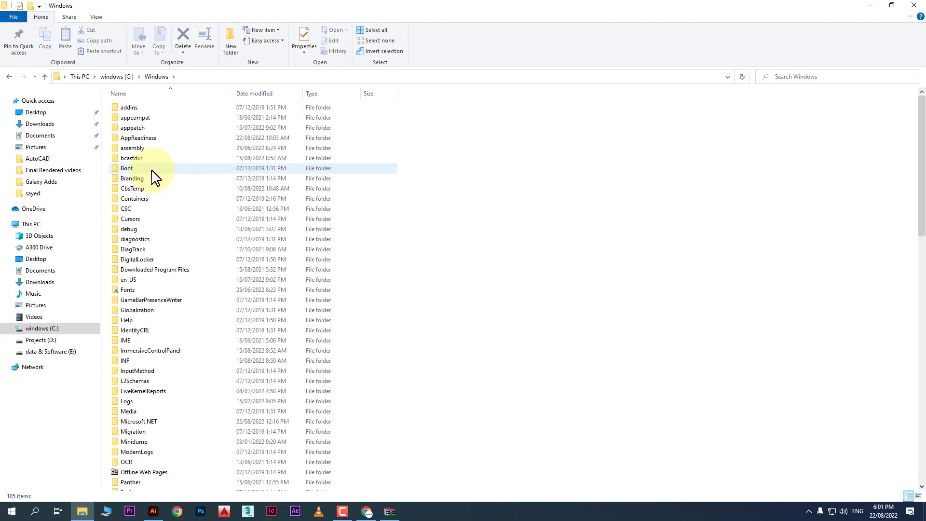
pyautogui.press('f')
pyautogui.doubleClick(135, 292)
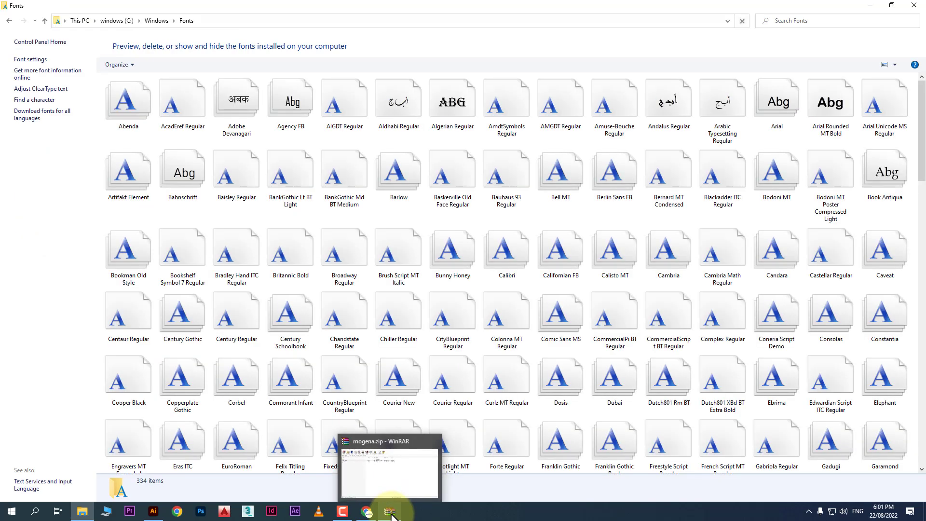
# Step: Install Mogena.ttf by copying it from the archive into the Fonts folder, and close the archive
pyautogui.click(391, 512)
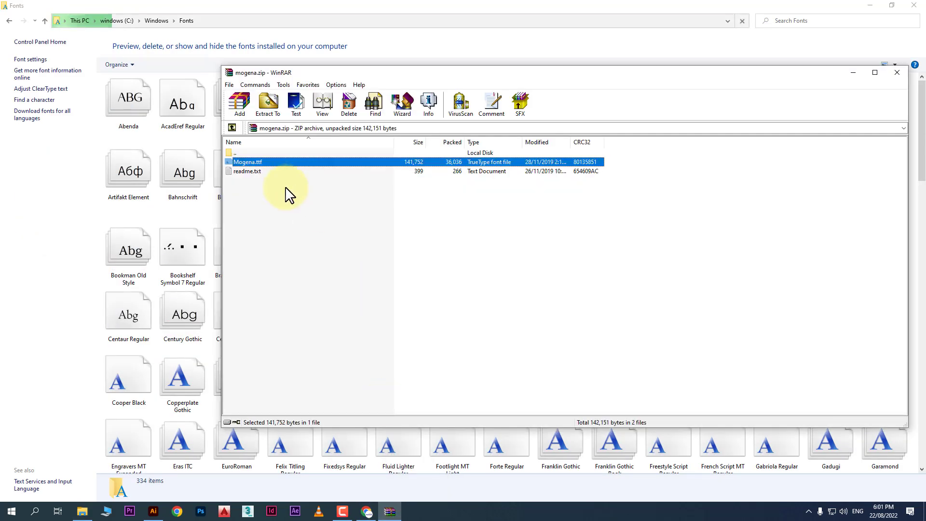
pyautogui.moveTo(256, 163); pyautogui.dragTo(151, 209)
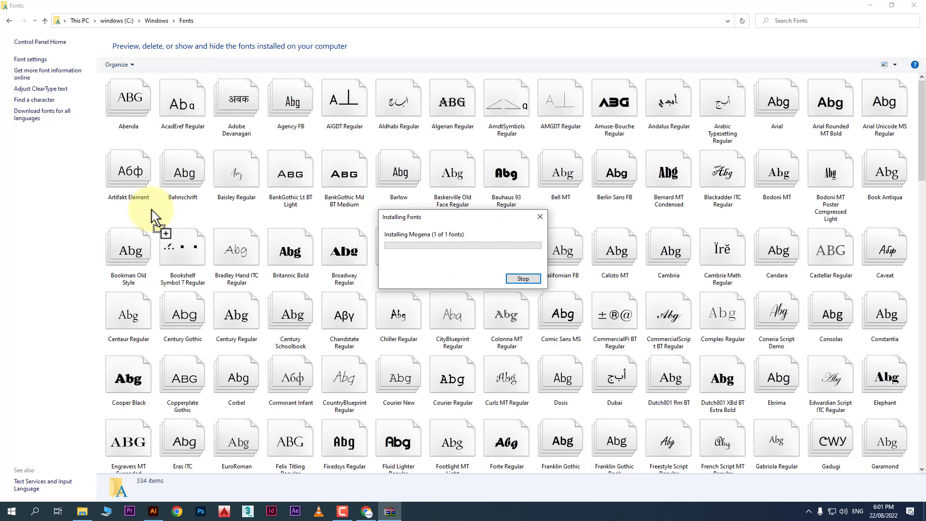
pyautogui.click(390, 512)
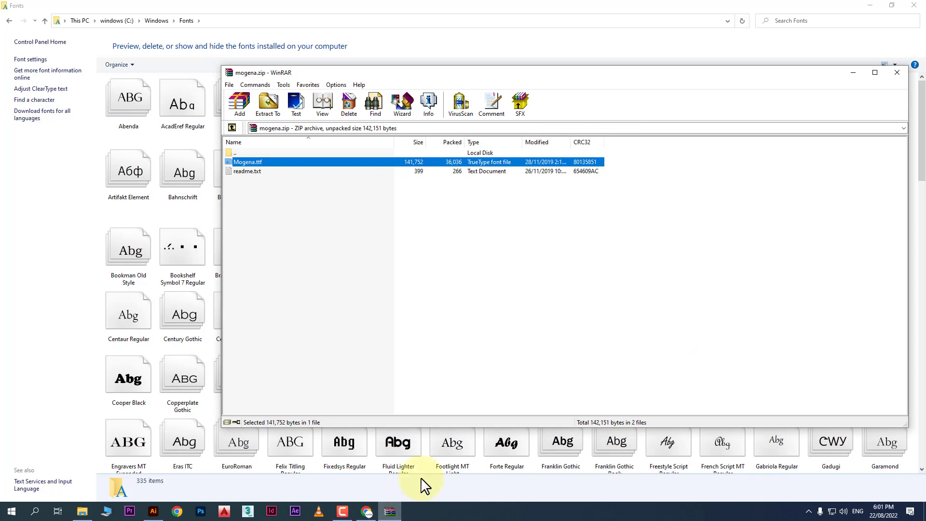
pyautogui.click(901, 71)
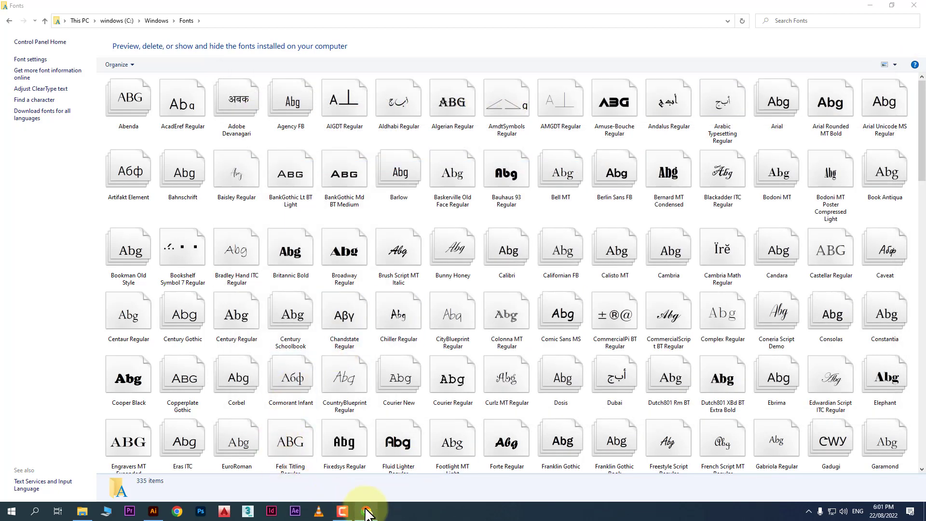
# Step: Switch to Illustrator, set the large Lorem ipsum heading's font to Mogena, and move the heading slightly up
pyautogui.click(153, 512)
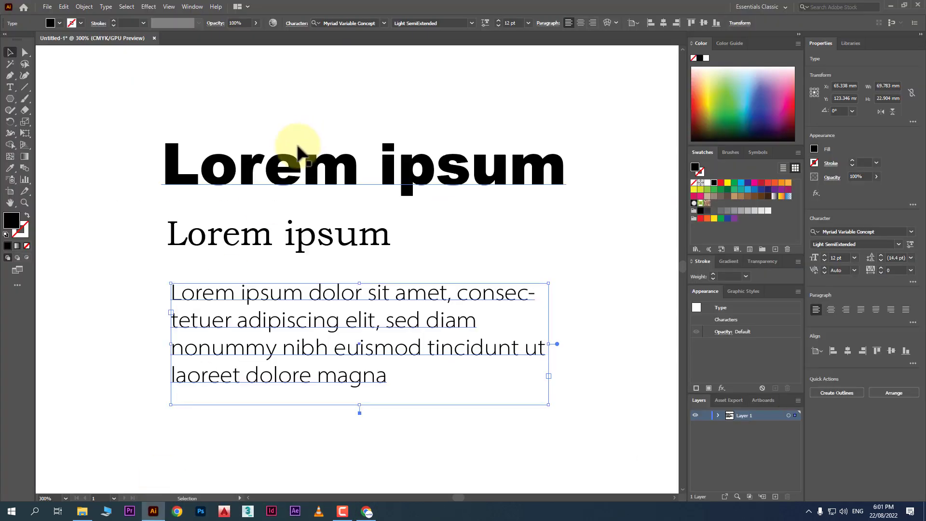
pyautogui.click(293, 182)
pyautogui.click(354, 23)
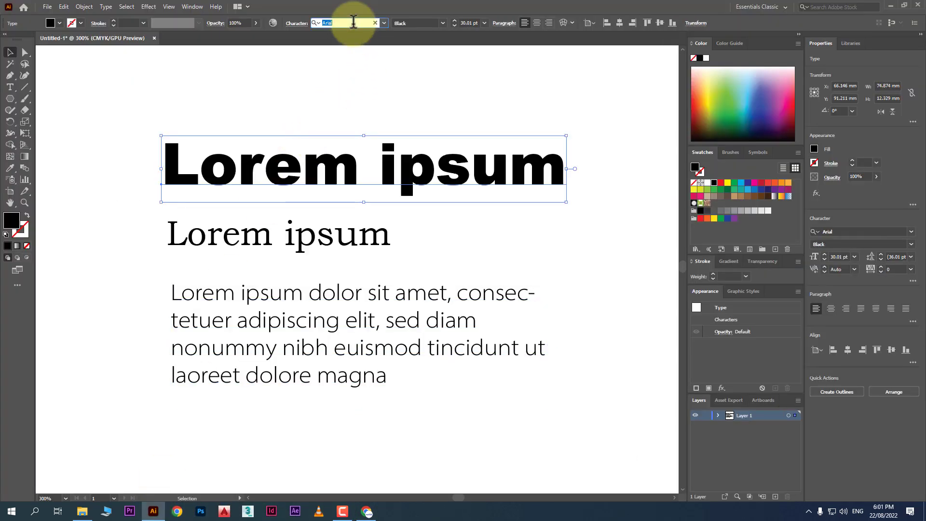
pyautogui.write('moge')
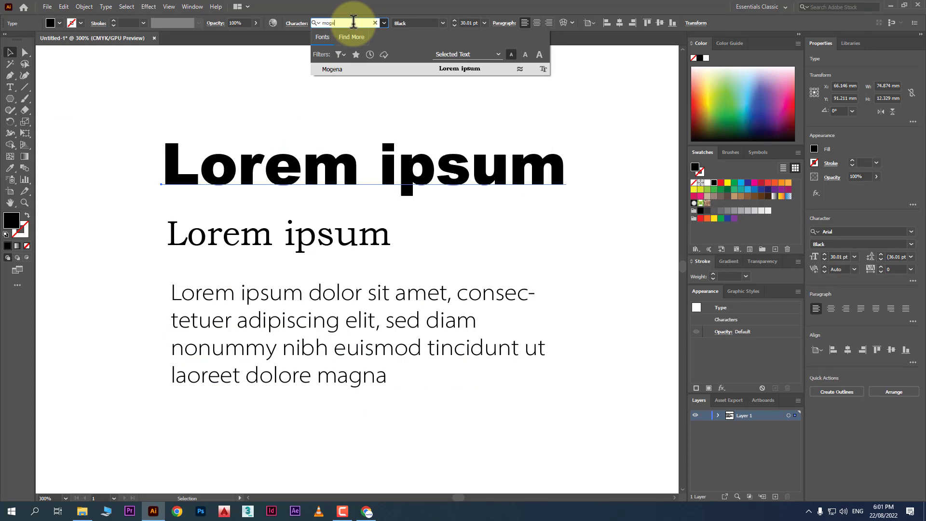
pyautogui.click(332, 70)
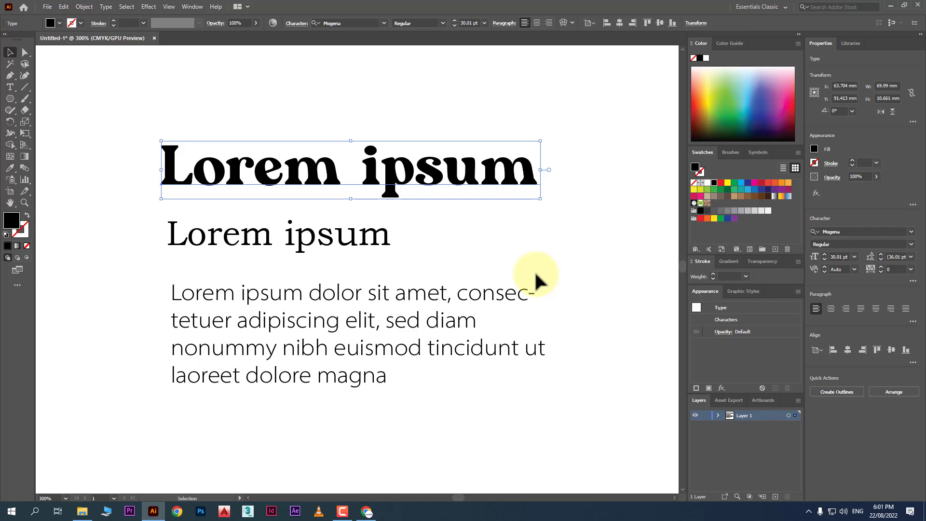
pyautogui.click(458, 406)
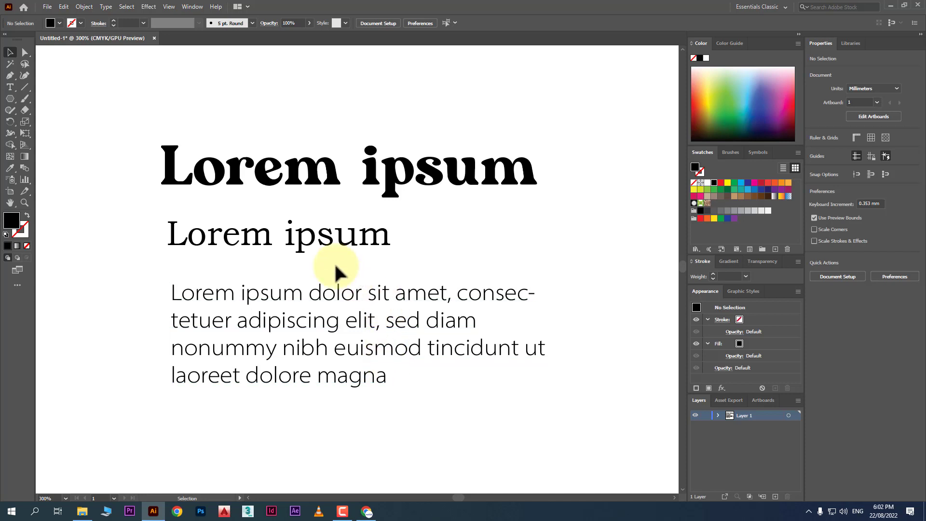
pyautogui.moveTo(316, 180); pyautogui.dragTo(316, 174)
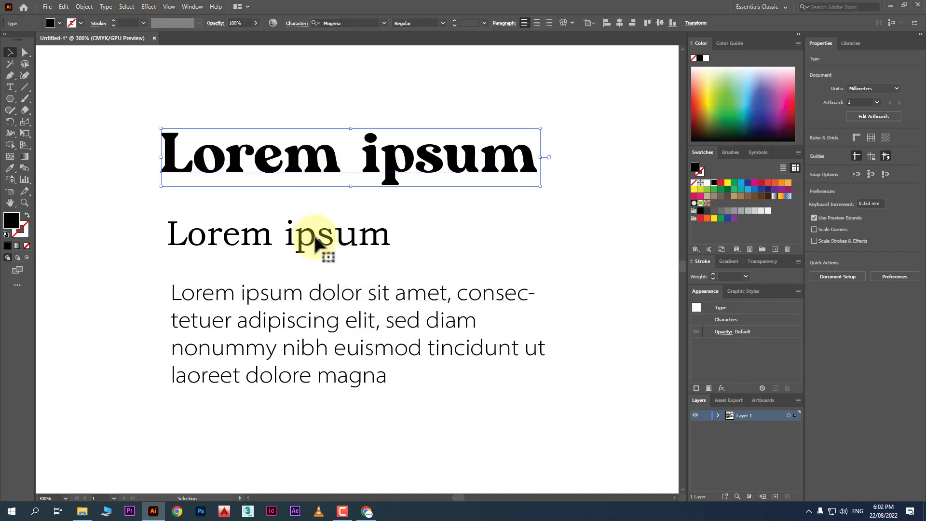
# Step: Select the second Lorem ipsum line and open the expanded Character panel beside it
pyautogui.click(322, 241)
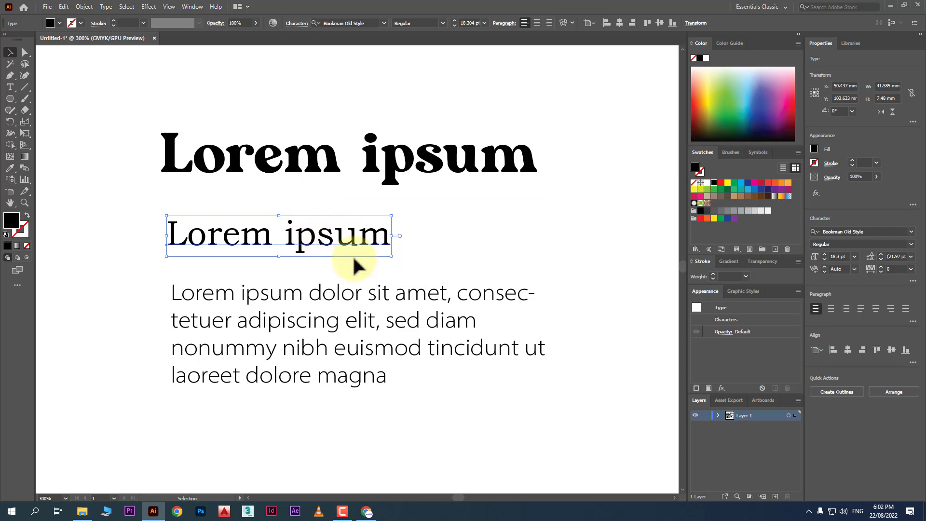
pyautogui.scroll(1, 314, 256)
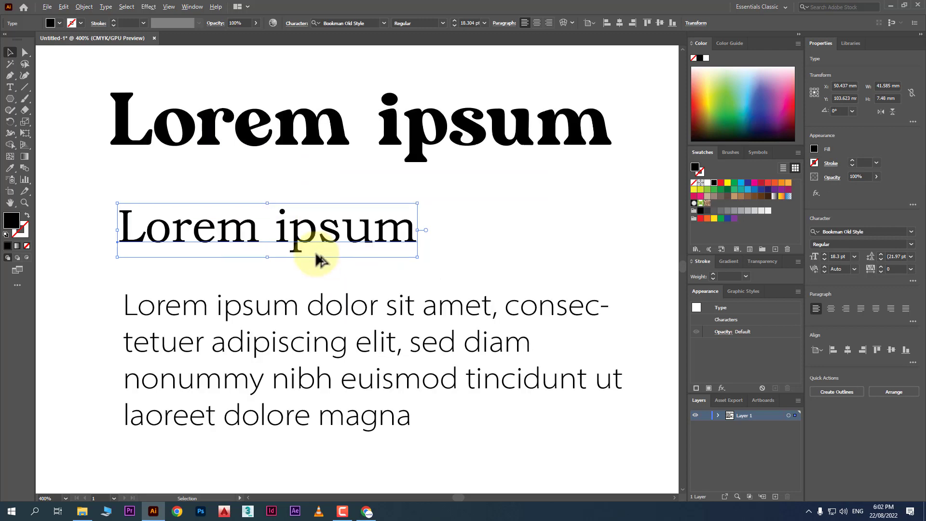
pyautogui.click(298, 24)
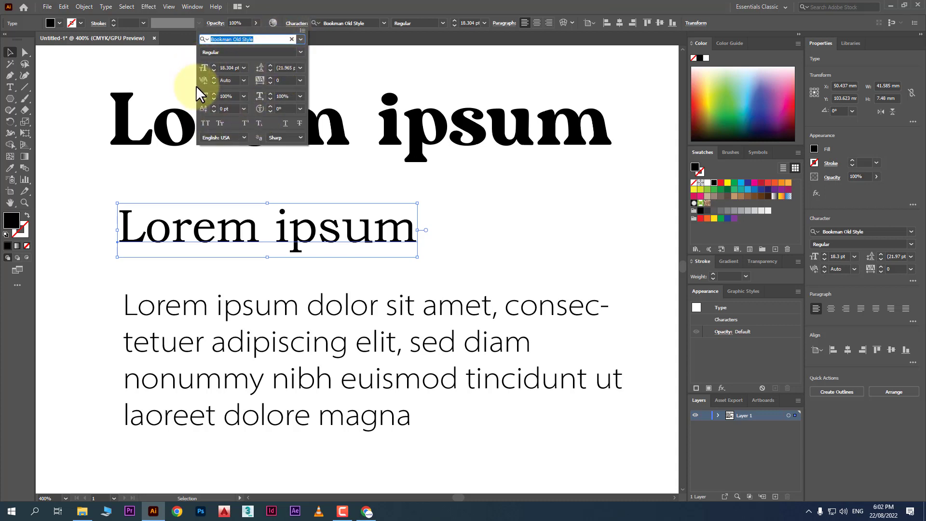
pyautogui.click(192, 6)
pyautogui.click(192, 7)
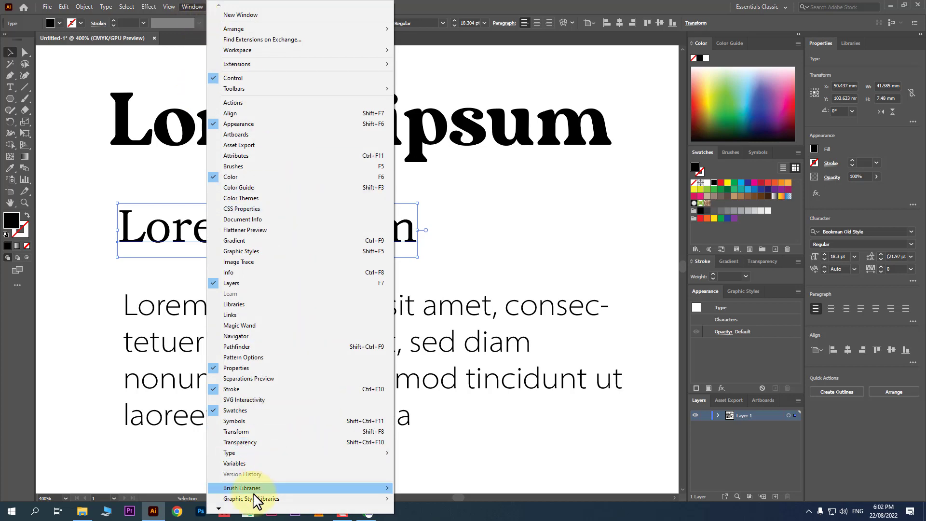
pyautogui.moveTo(219, 510)
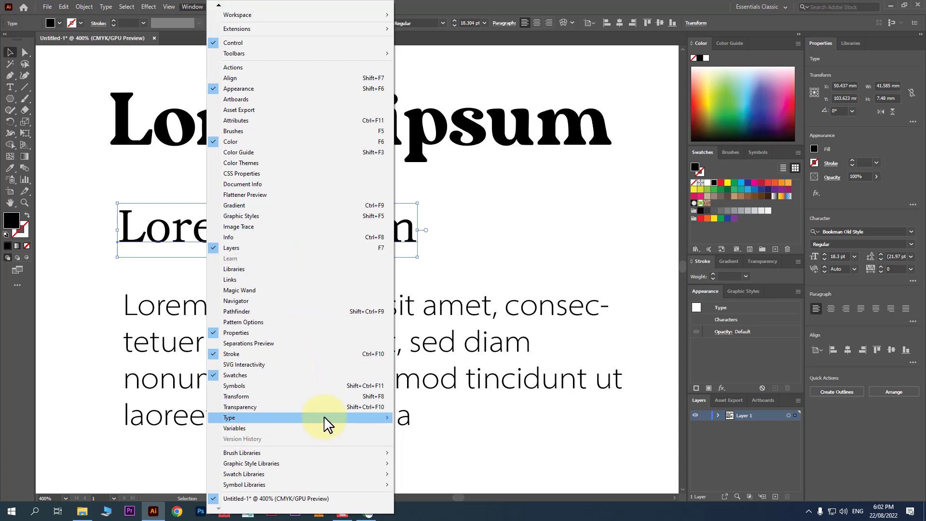
pyautogui.moveTo(324, 418)
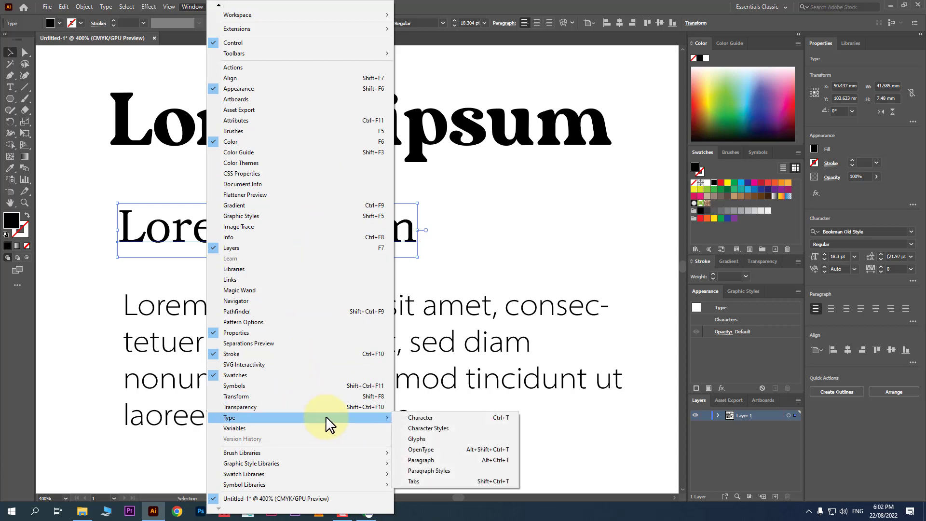
pyautogui.click(478, 420)
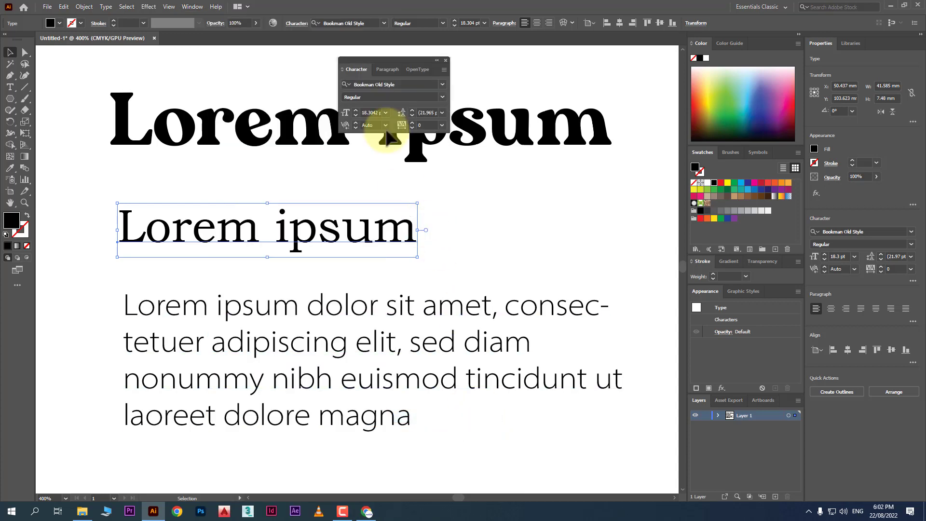
pyautogui.moveTo(388, 56); pyautogui.dragTo(524, 155)
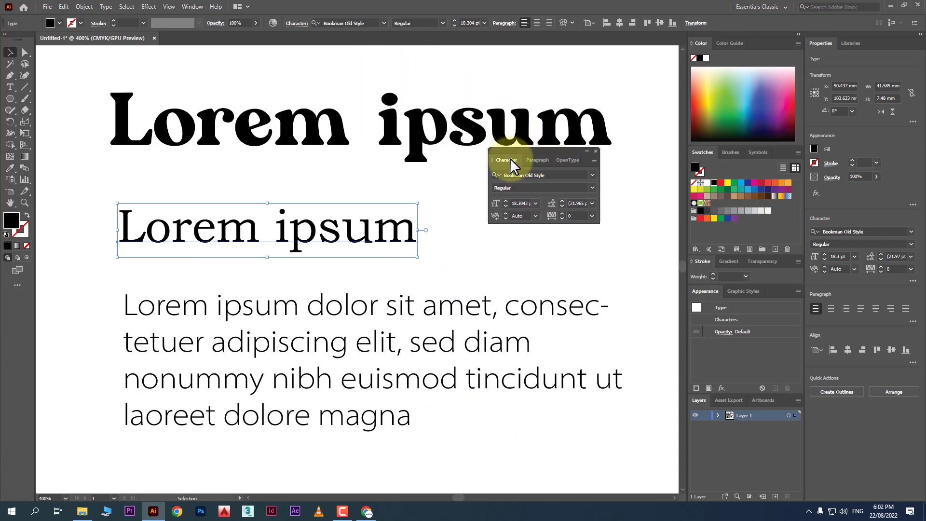
pyautogui.click(493, 158)
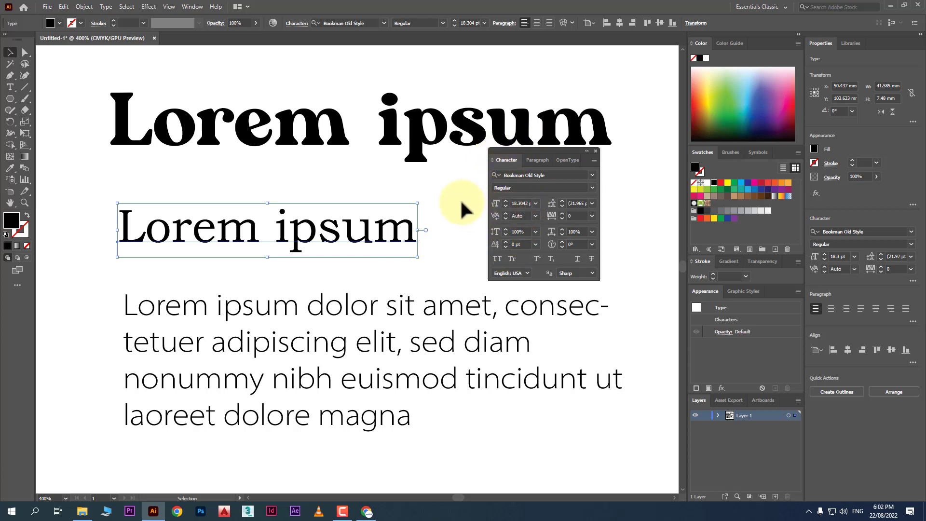
# Step: Move the second Lorem ipsum line slightly up and set its font to Source Code Variable in the Semibold style
pyautogui.moveTo(386, 227); pyautogui.dragTo(386, 221)
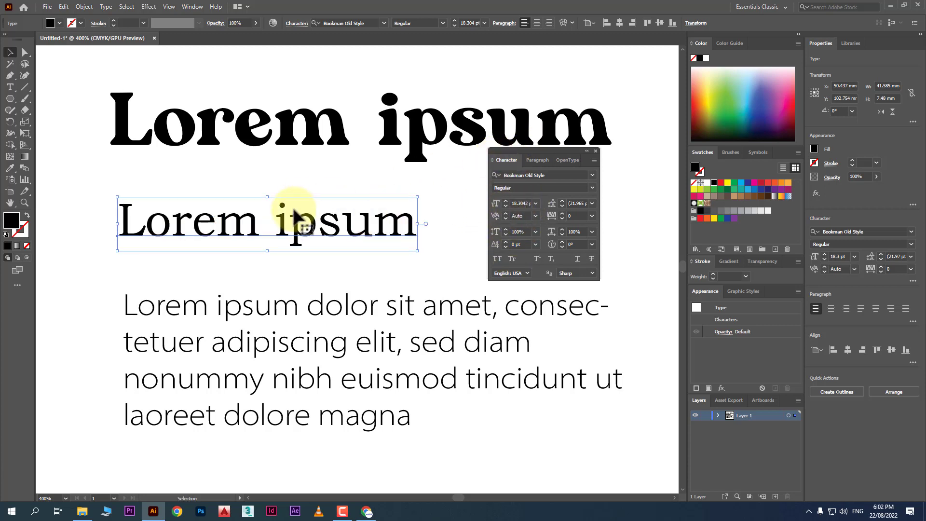
pyautogui.click(592, 175)
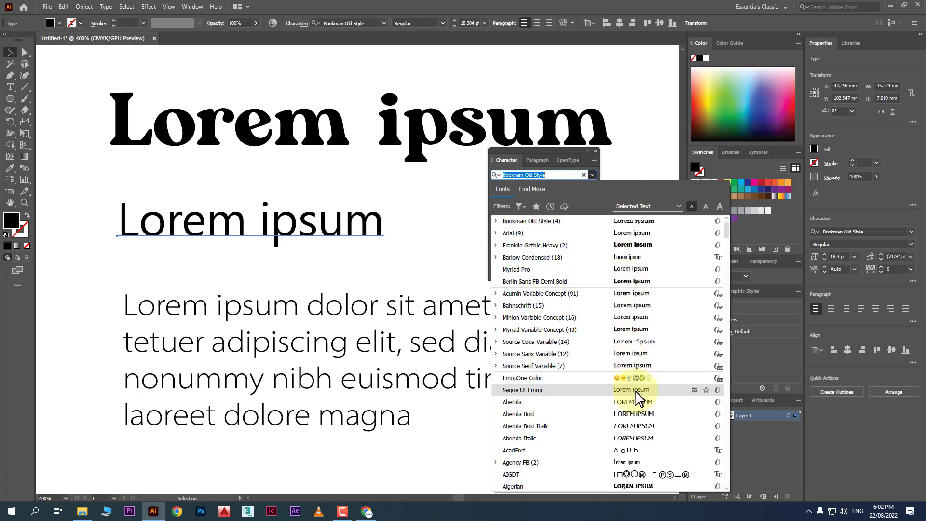
pyautogui.click(647, 342)
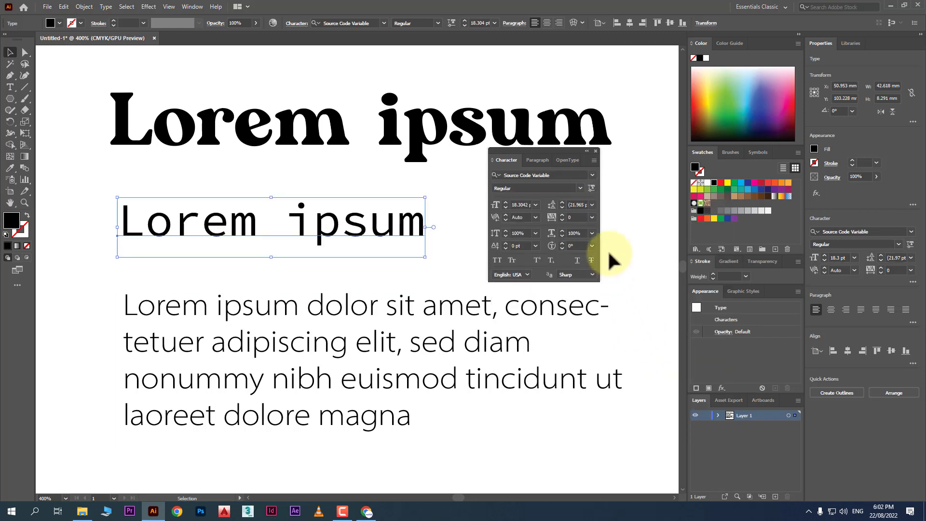
pyautogui.click(581, 187)
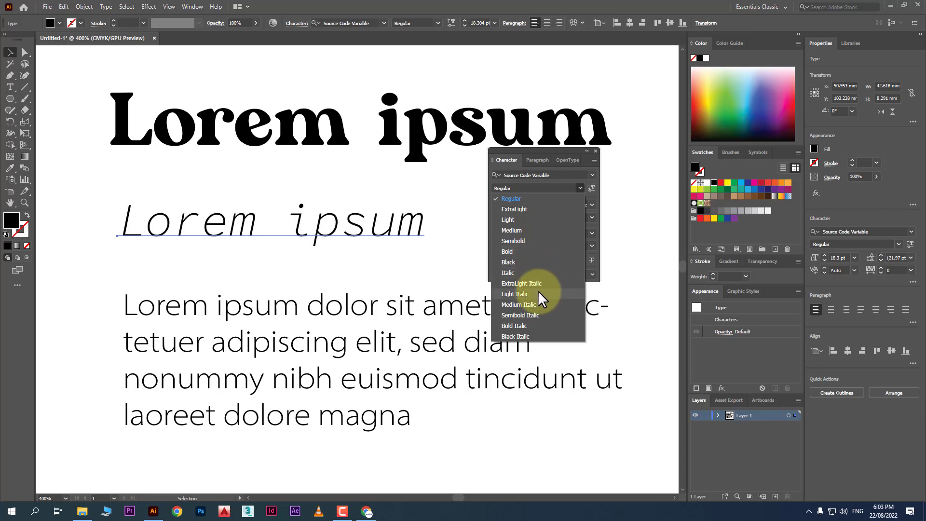
pyautogui.click(543, 240)
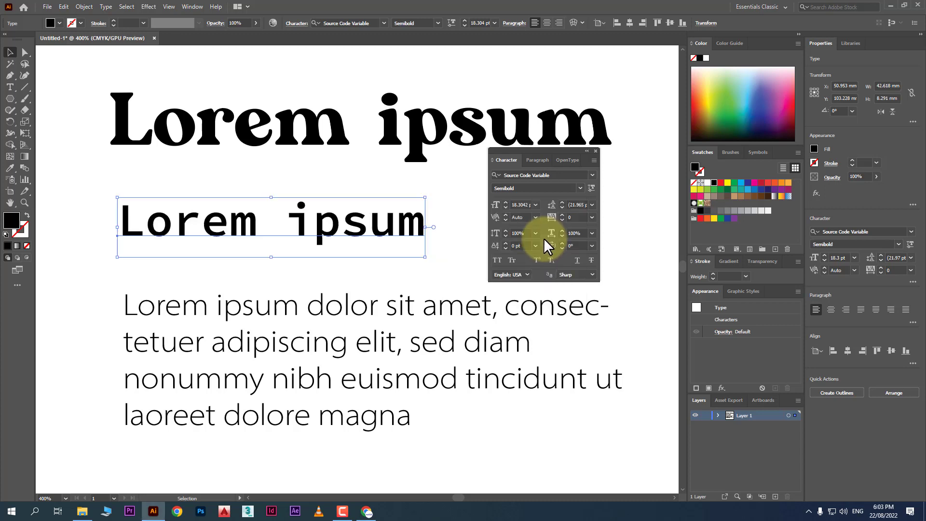
# Step: Preview the preset font sizes on the second Lorem ipsum line without applying any of them
pyautogui.click(536, 205)
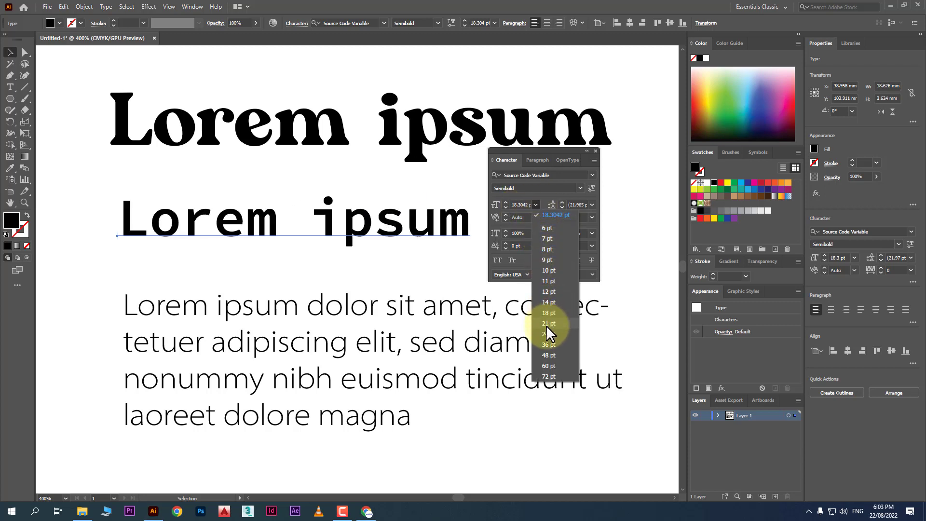
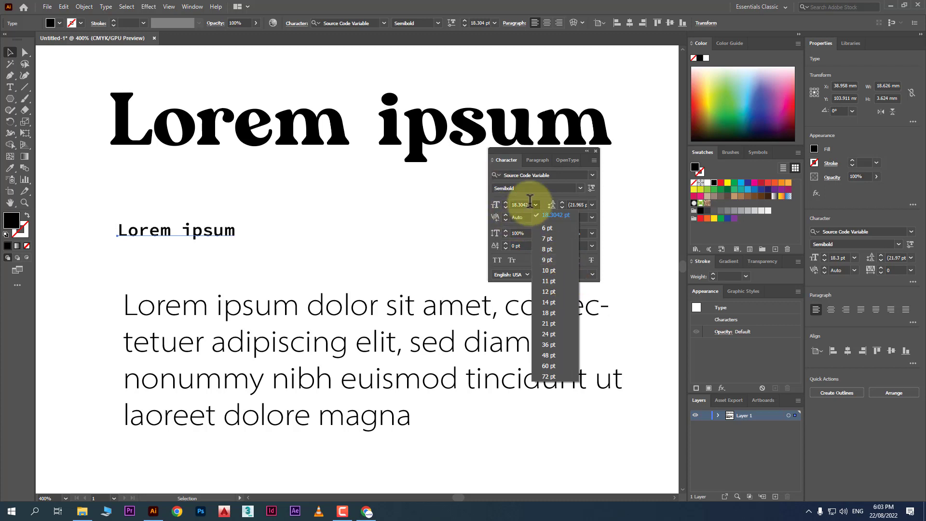
pyautogui.click(577, 199)
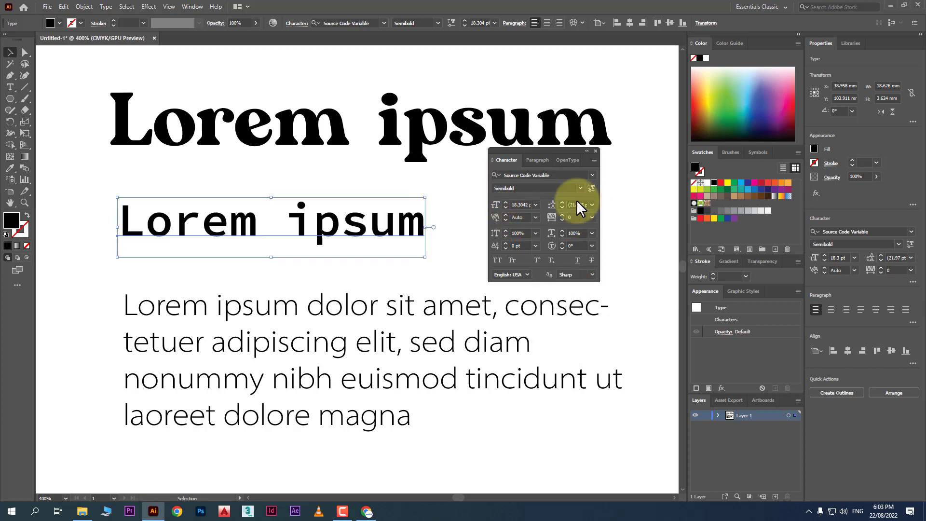
pyautogui.click(289, 307)
pyautogui.scroll(-2, 335, 262)
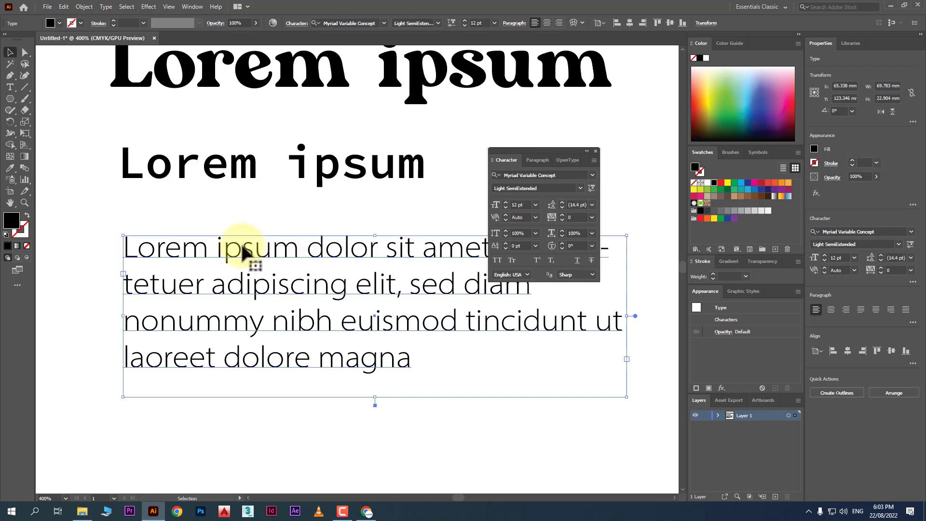
pyautogui.scroll(2, 246, 207)
# Step: Replace the second Lorem ipsum line's text with "LKT" and add "=Leading" on a new line beneath it
pyautogui.doubleClick(244, 208)
pyautogui.tripleClick(240, 217)
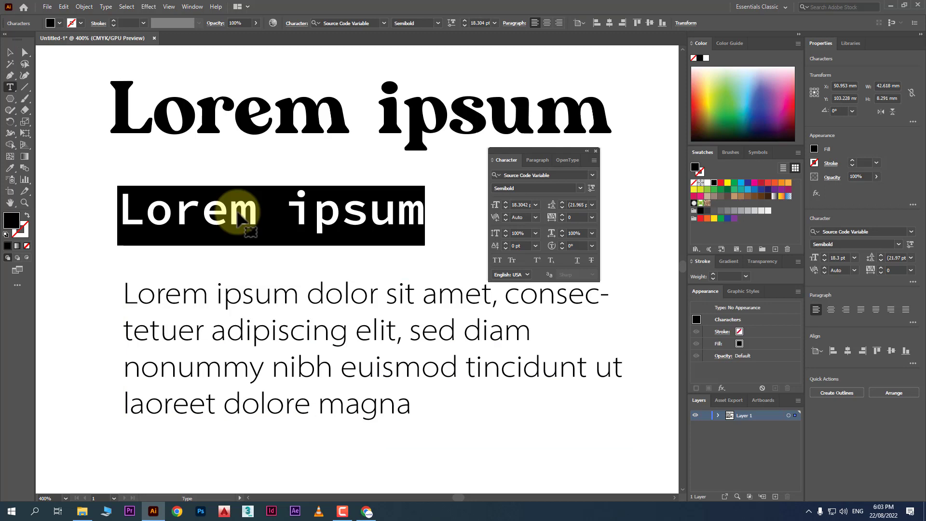
pyautogui.write('LKT')
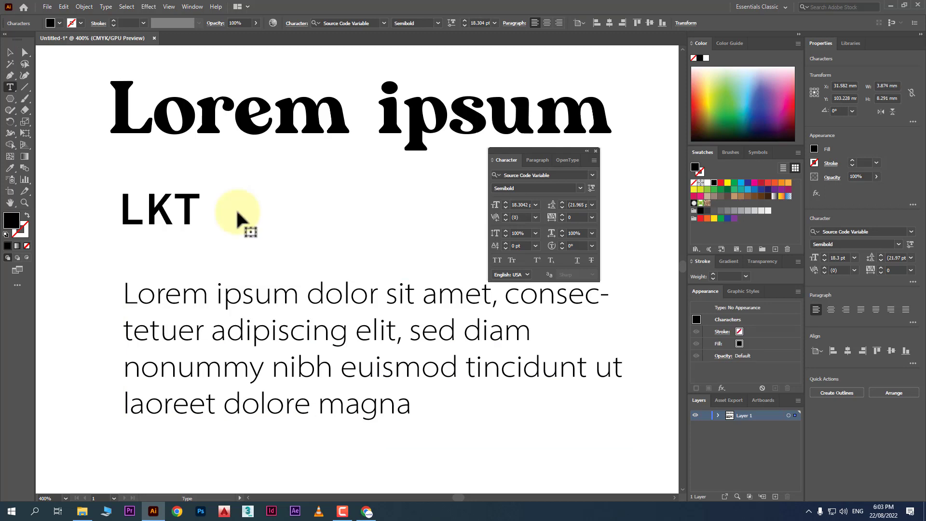
pyautogui.press('Return')
pyautogui.write('=Leading')
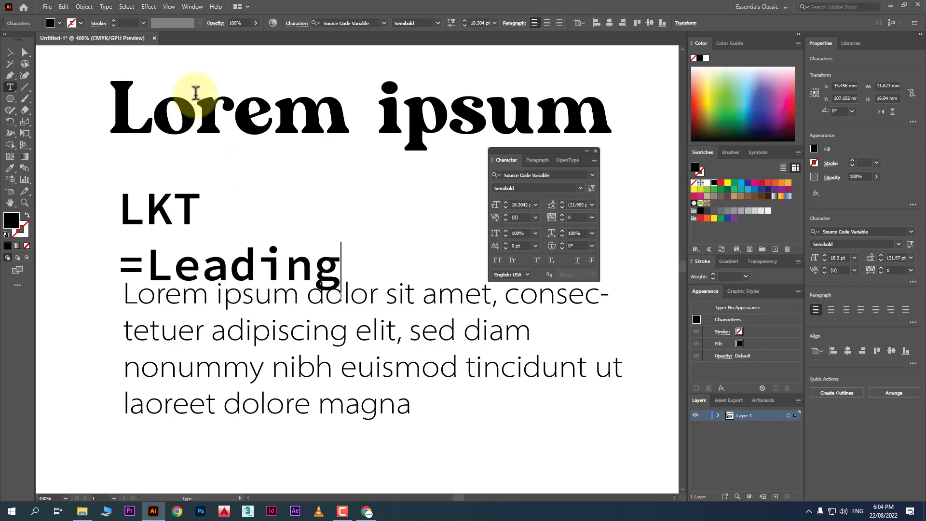
# Step: Finish editing the LKT text and delete the Lorem ipsum dolor paragraph overlapping it
pyautogui.click(10, 52)
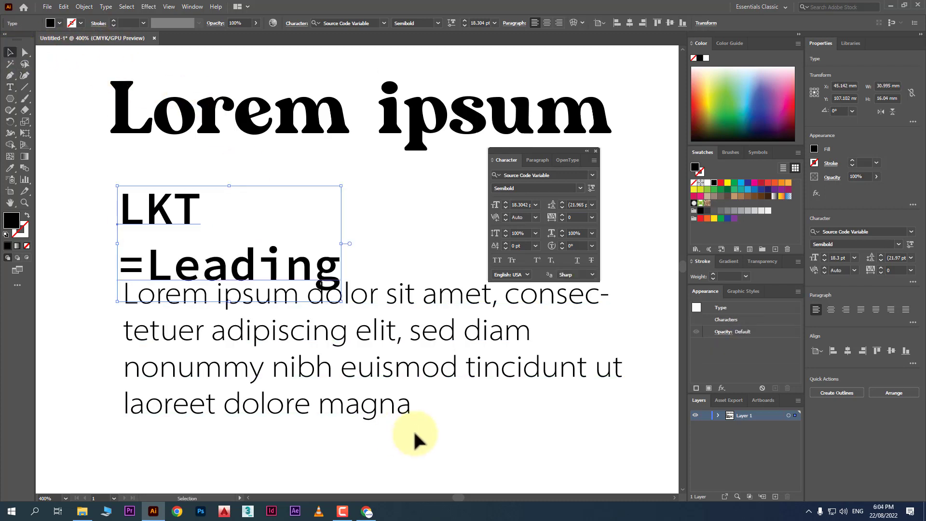
pyautogui.click(389, 368)
pyautogui.press('Delete')
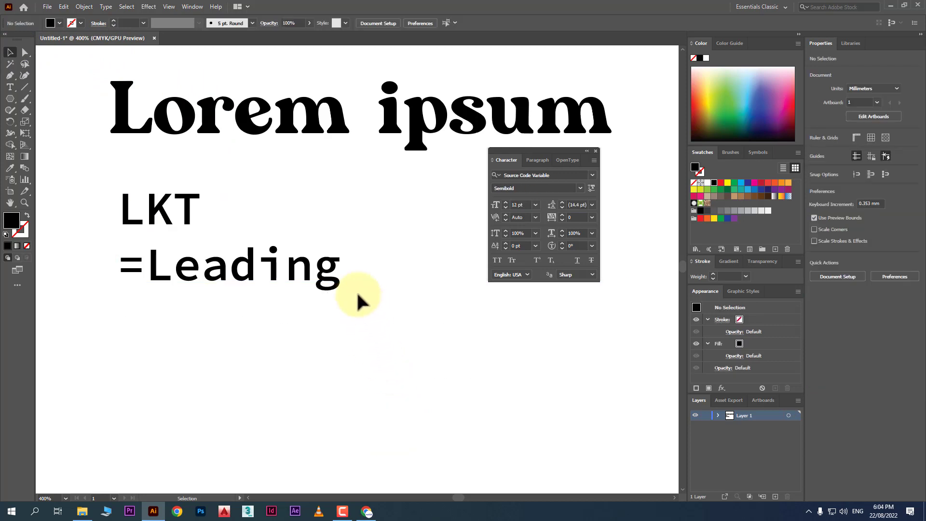
# Step: Add two more lines, "=Kerning" and "= Tracking", below "=Leading" in the LKT text
pyautogui.doubleClick(339, 270)
pyautogui.press('Return')
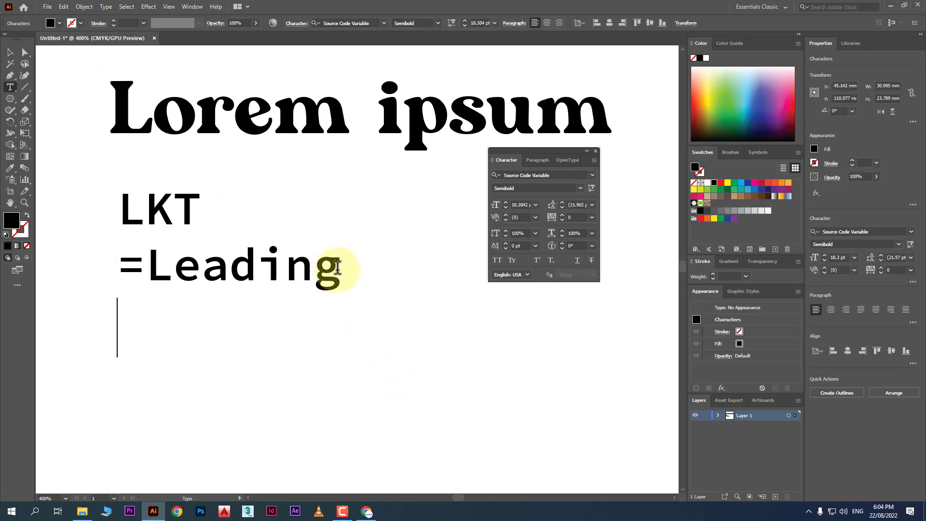
pyautogui.write('=')
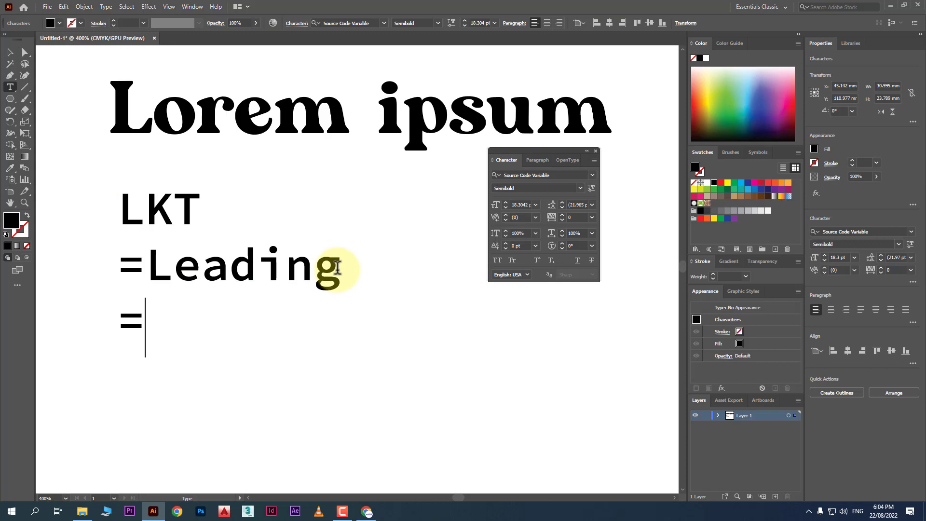
pyautogui.write('Kerning')
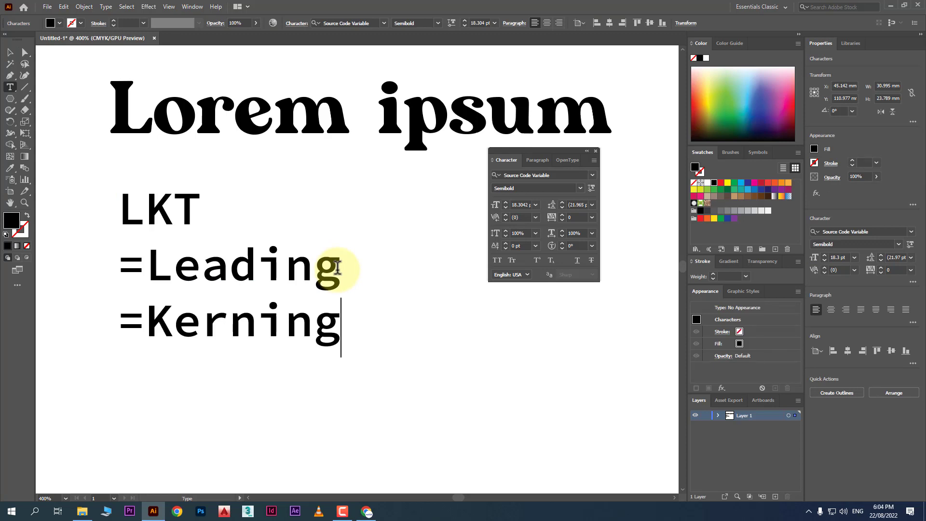
pyautogui.press('Return')
pyautogui.write('=  Tr')
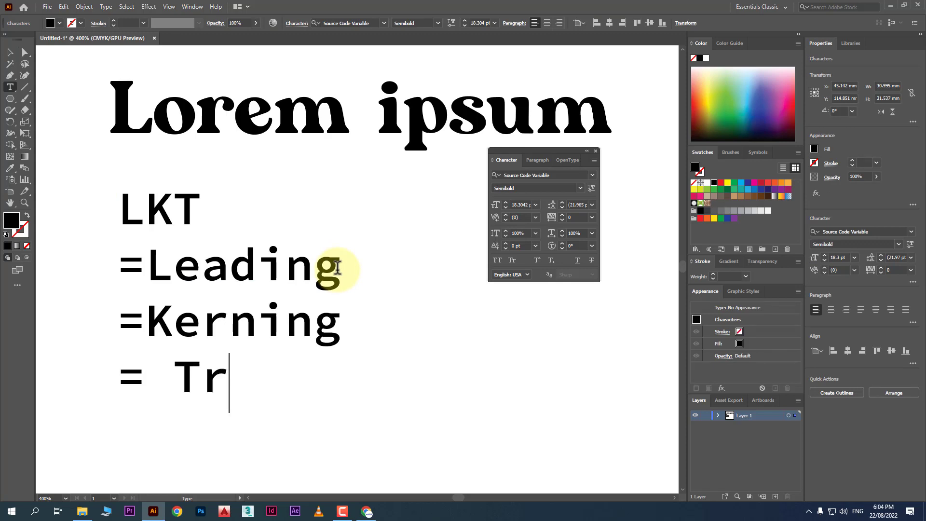
pyautogui.write('acki')
pyautogui.press('BackSpace')
pyautogui.press('BackSpace')
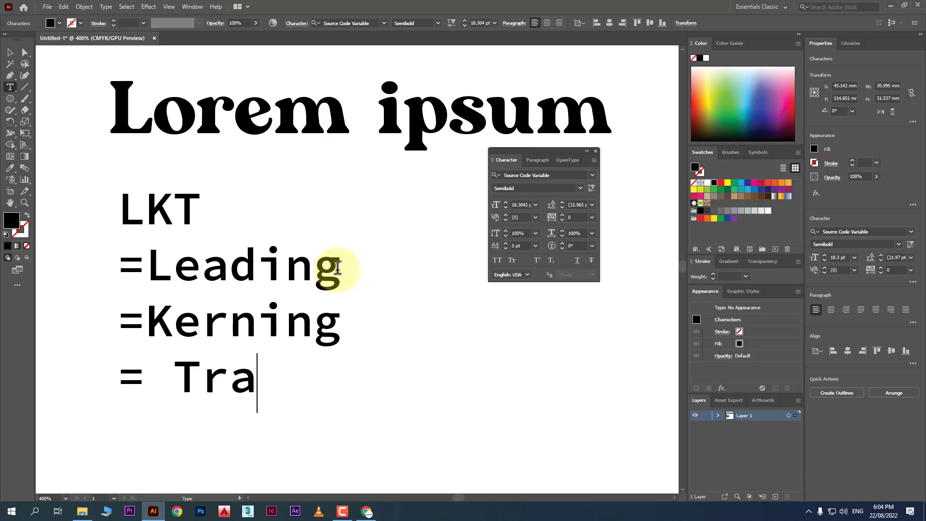
pyautogui.write('cking')
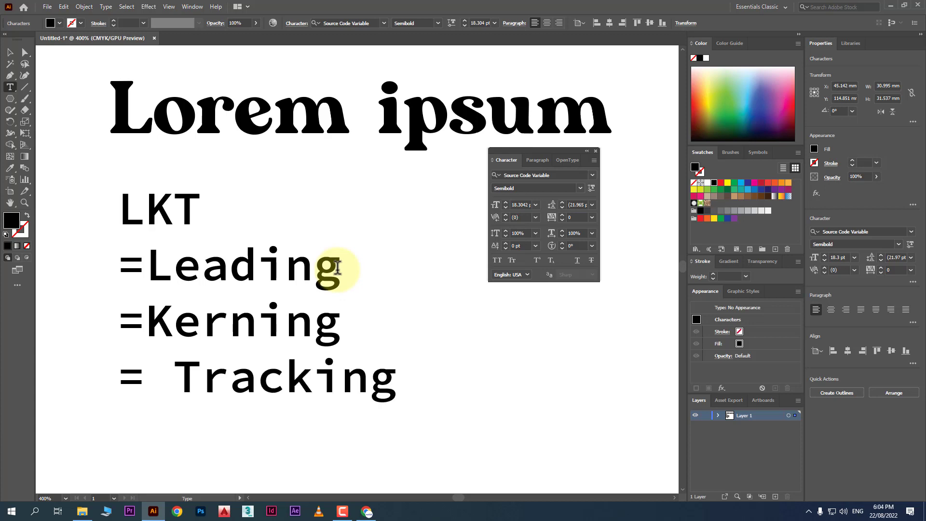
# Step: Remove the space between the equals sign and the word Tracking in the last line
pyautogui.press('Left')
pyautogui.press('Left')
pyautogui.press('Left')
pyautogui.press('Left')
pyautogui.press('Left')
pyautogui.press('Left')
pyautogui.press('Left')
pyautogui.press('Left')
pyautogui.press('Left')
pyautogui.press('Right')
pyautogui.press('BackSpace')
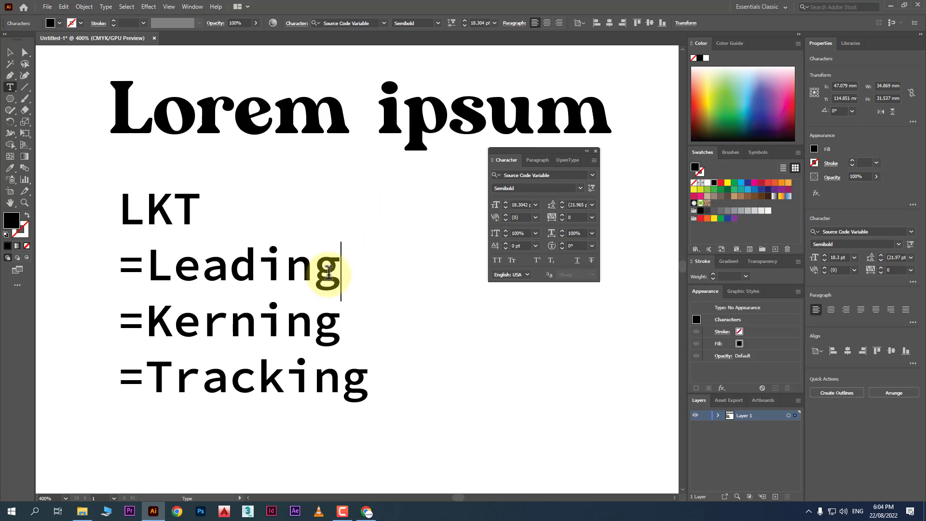
pyautogui.click(328, 273)
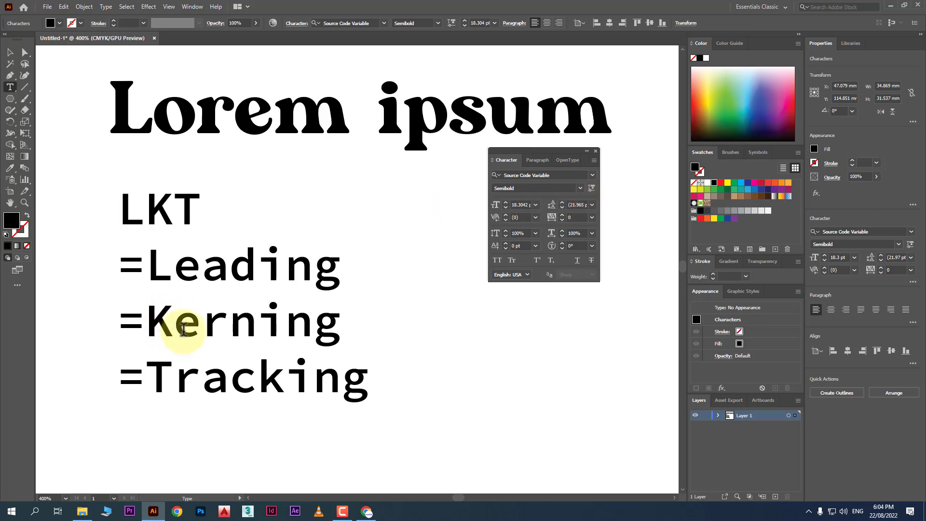
pyautogui.click(171, 338)
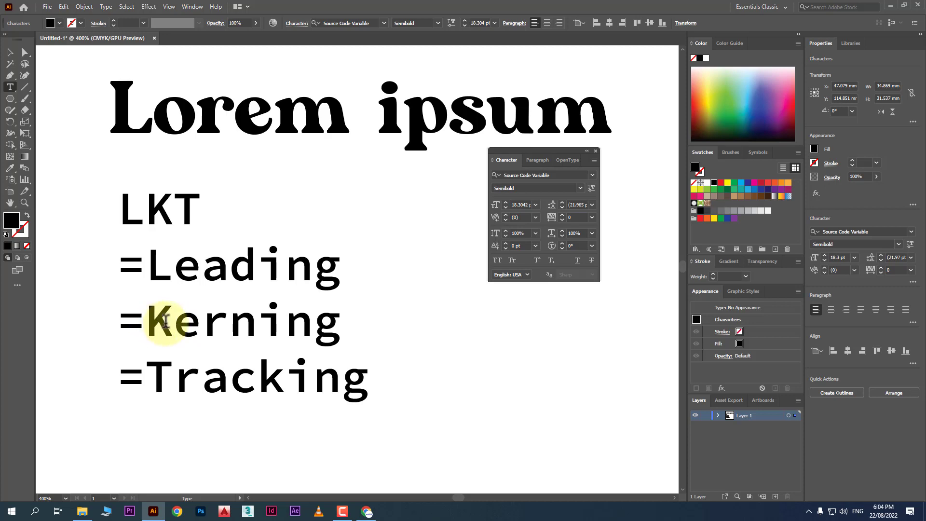
pyautogui.moveTo(147, 322); pyautogui.dragTo(193, 321)
pyautogui.click(183, 322)
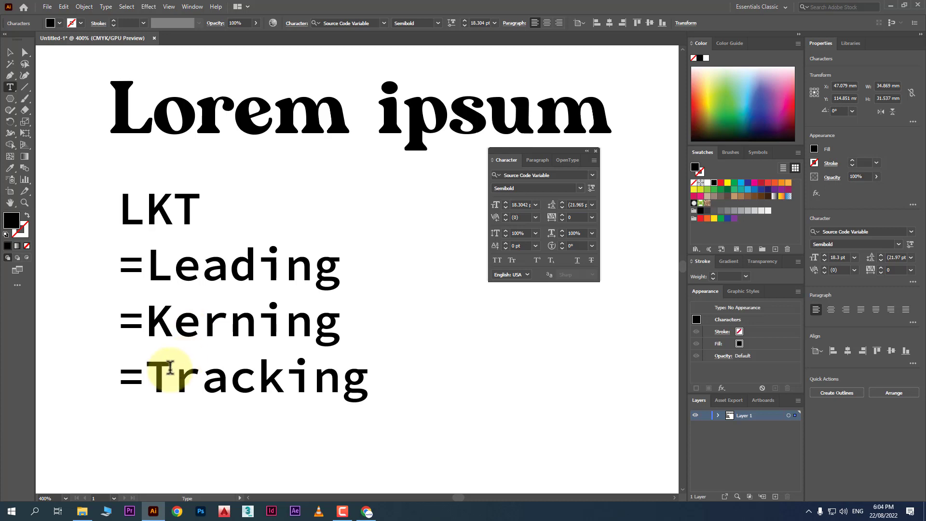
pyautogui.moveTo(147, 377); pyautogui.dragTo(372, 376)
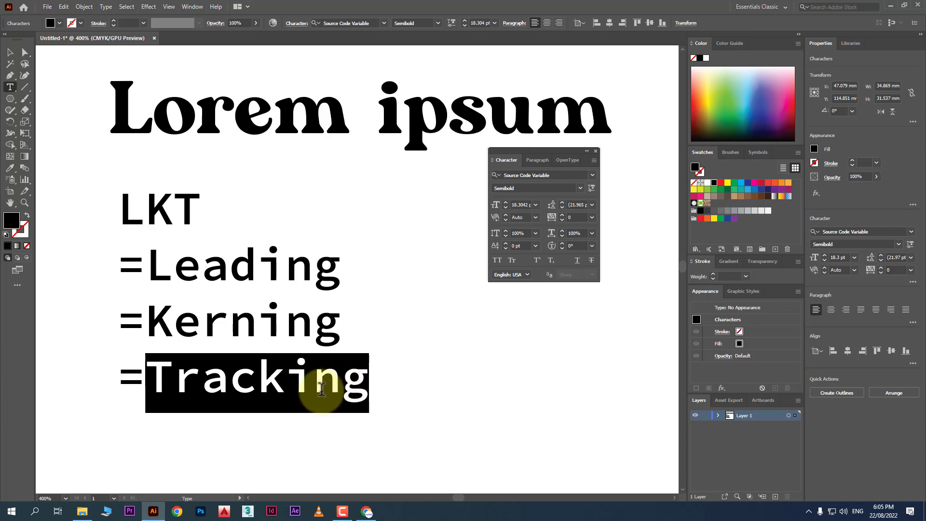
pyautogui.click(230, 388)
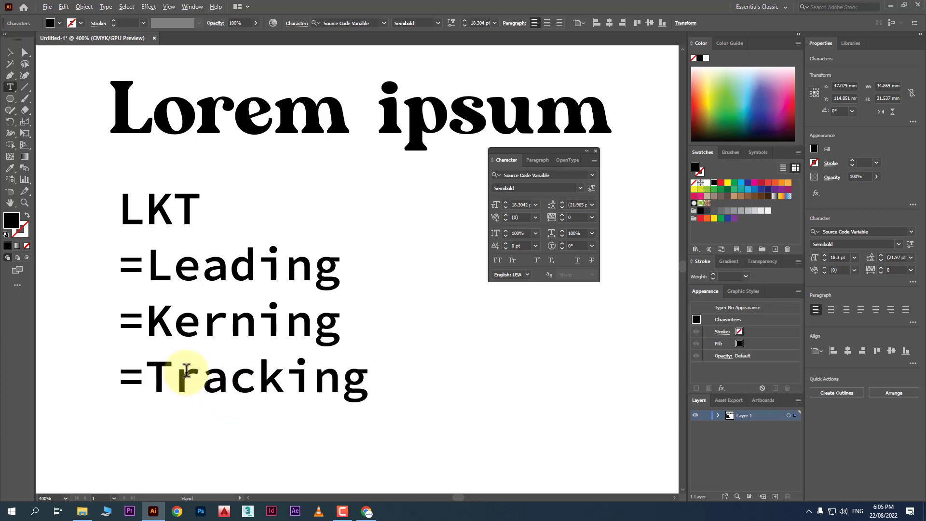
pyautogui.scroll(1, 186, 377)
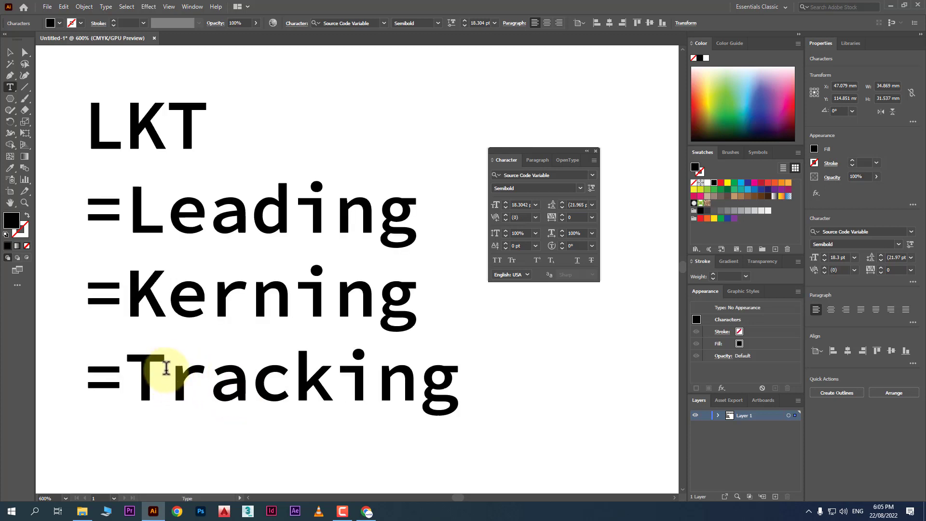
pyautogui.click(164, 370)
pyautogui.click(211, 386)
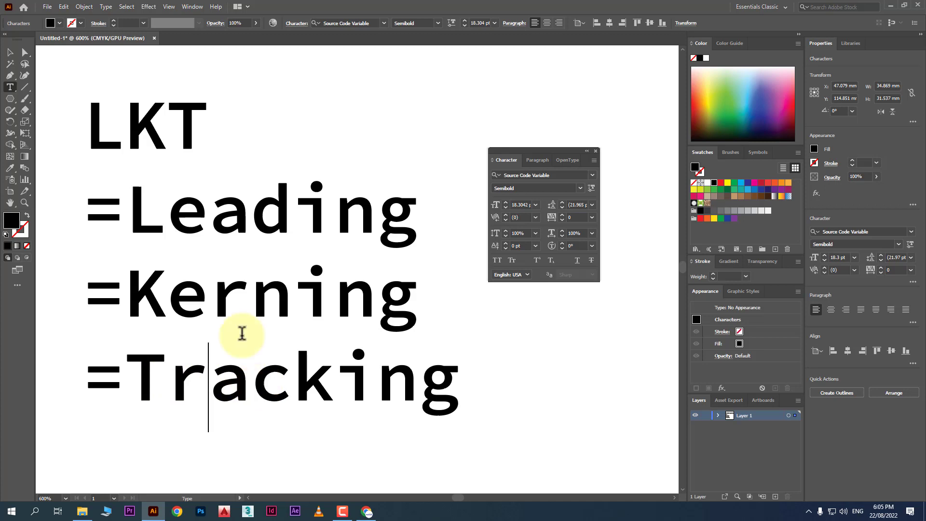
pyautogui.click(10, 57)
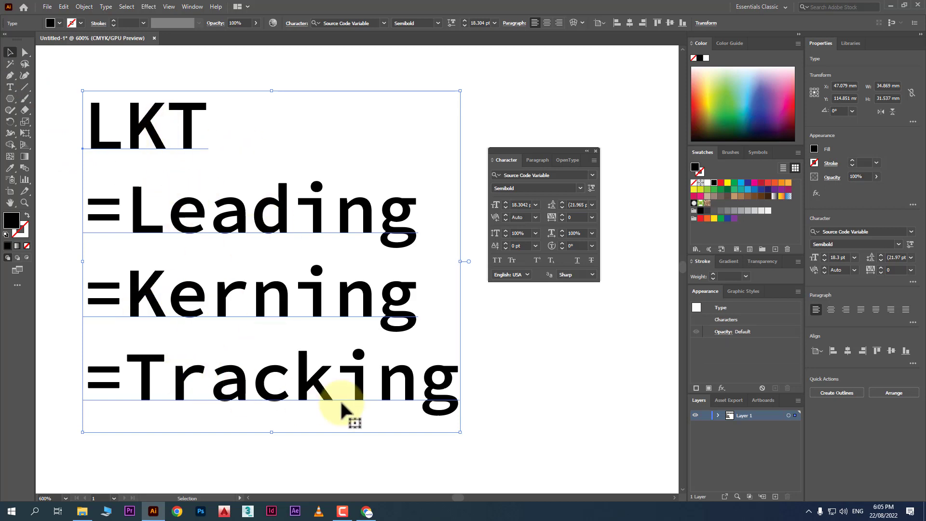
# Step: Select all four lines of the LKT text and preview the preset leading values on them
pyautogui.doubleClick(139, 134)
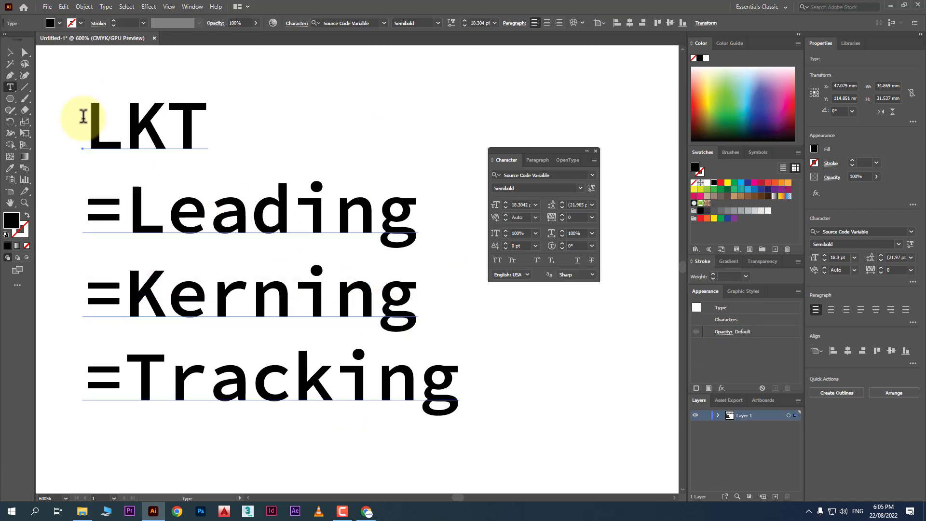
pyautogui.moveTo(83, 116); pyautogui.dragTo(521, 428)
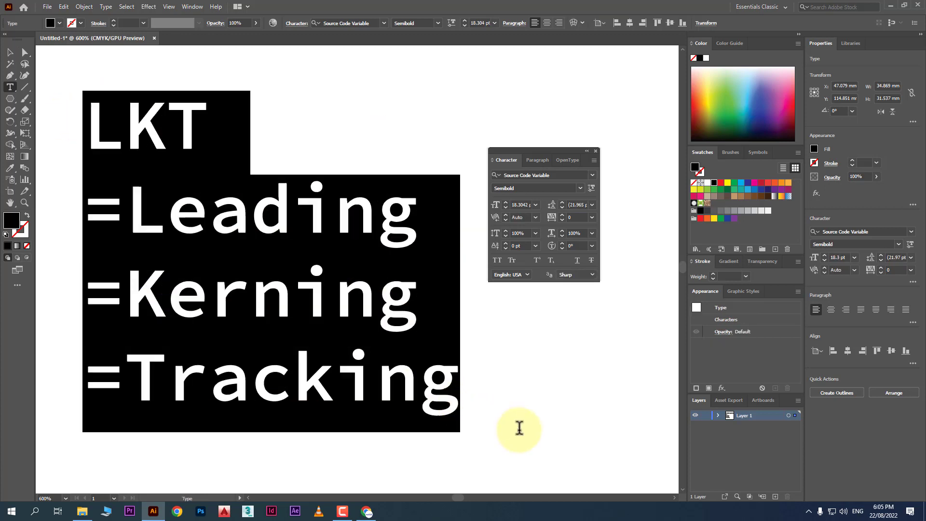
pyautogui.click(592, 205)
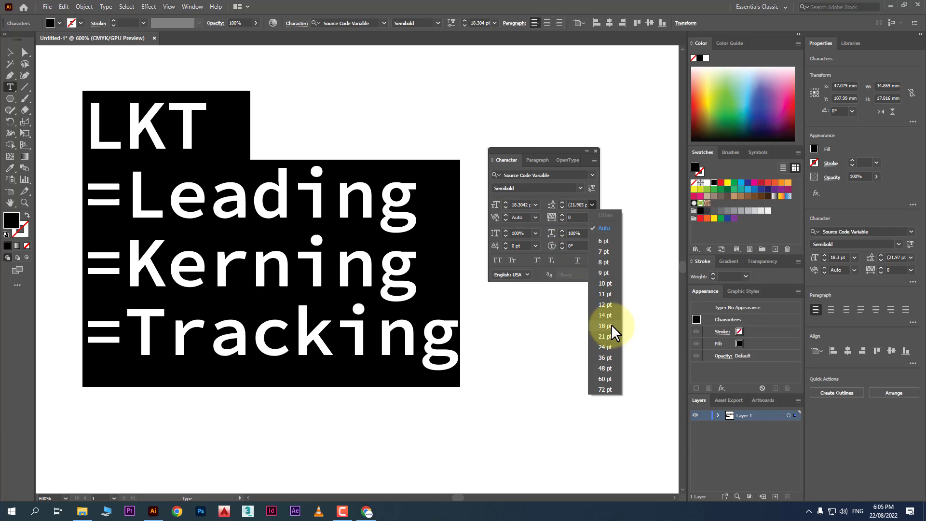
pyautogui.click(575, 204)
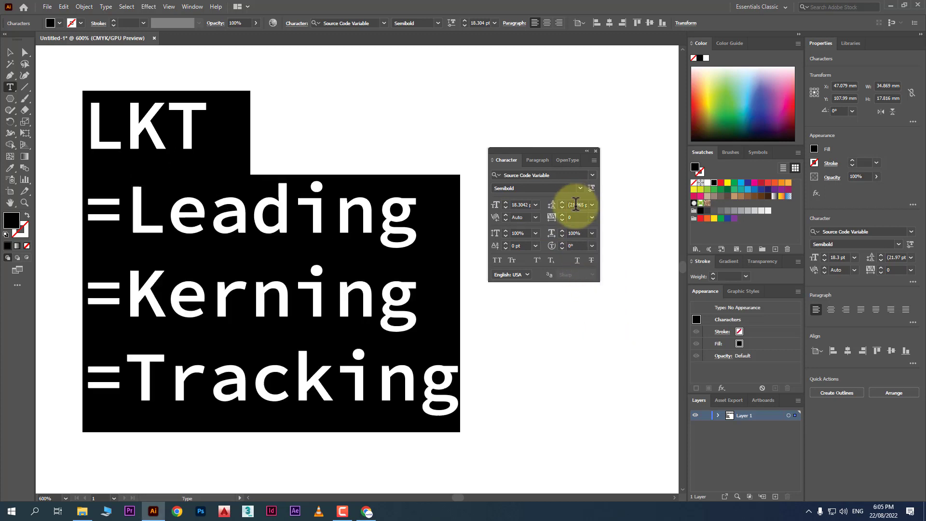
# Step: Set the leading of the four selected LKT lines to 16 pt
pyautogui.click(577, 203)
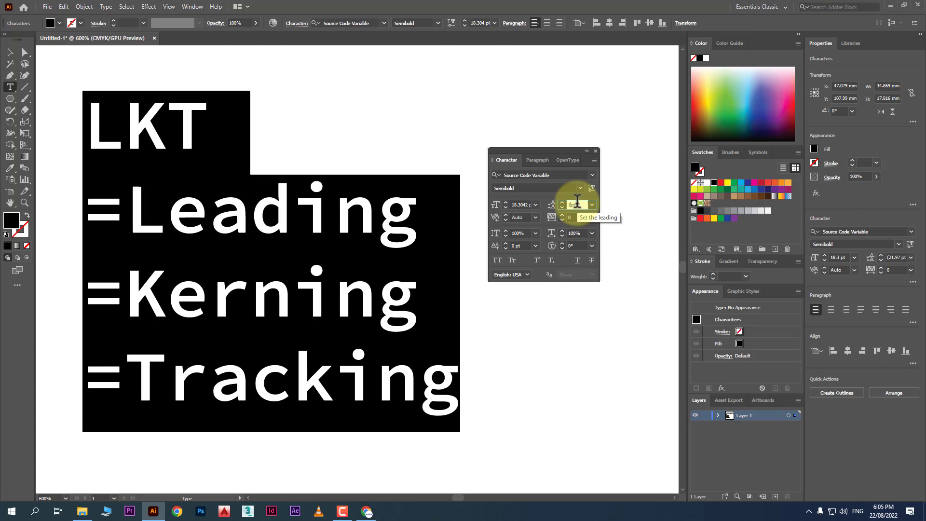
pyautogui.click(520, 204)
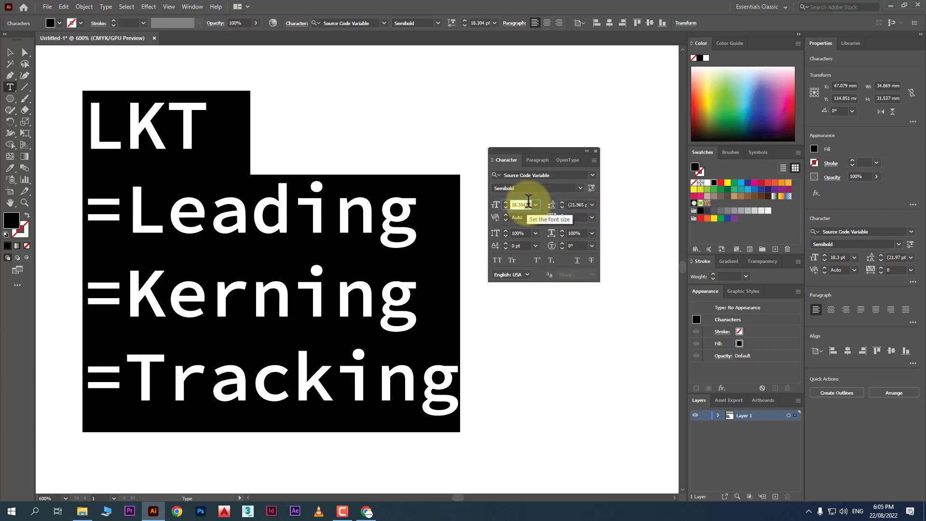
pyautogui.click(582, 203)
pyautogui.doubleClick(581, 204)
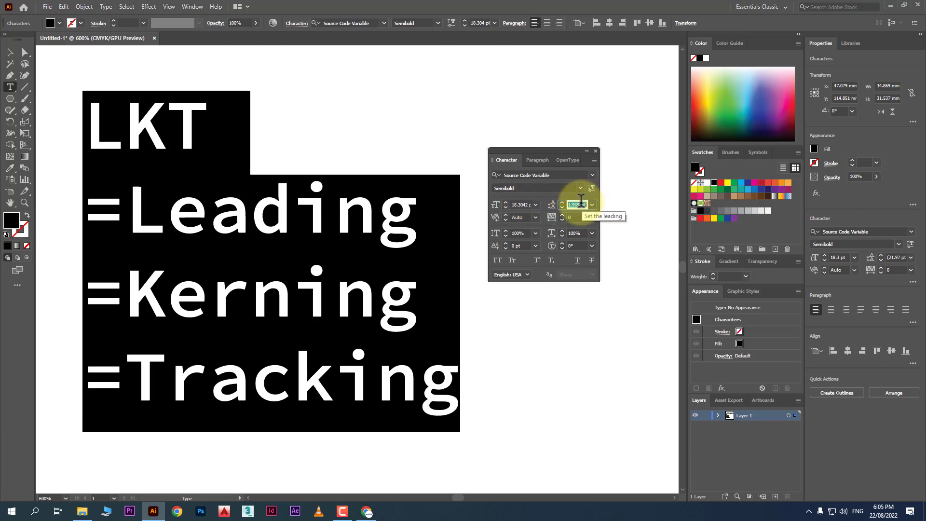
pyautogui.write('16')
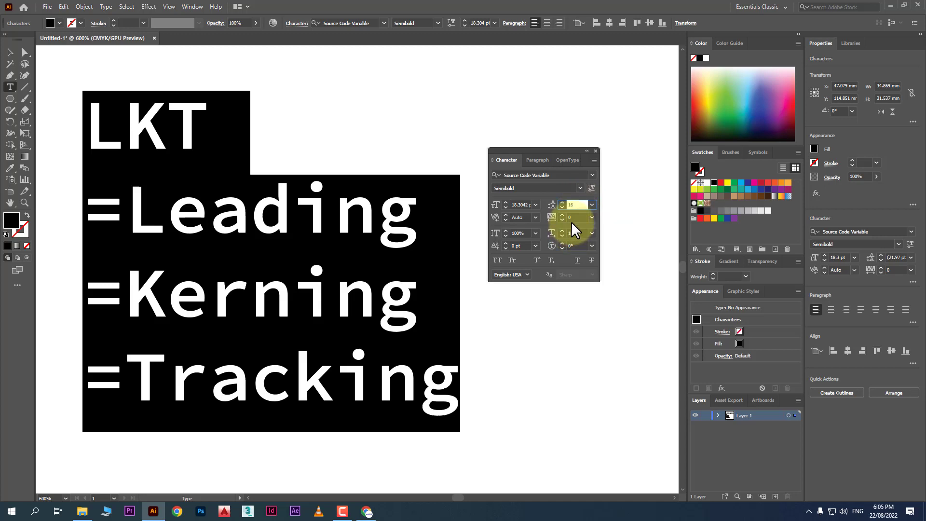
pyautogui.click(572, 220)
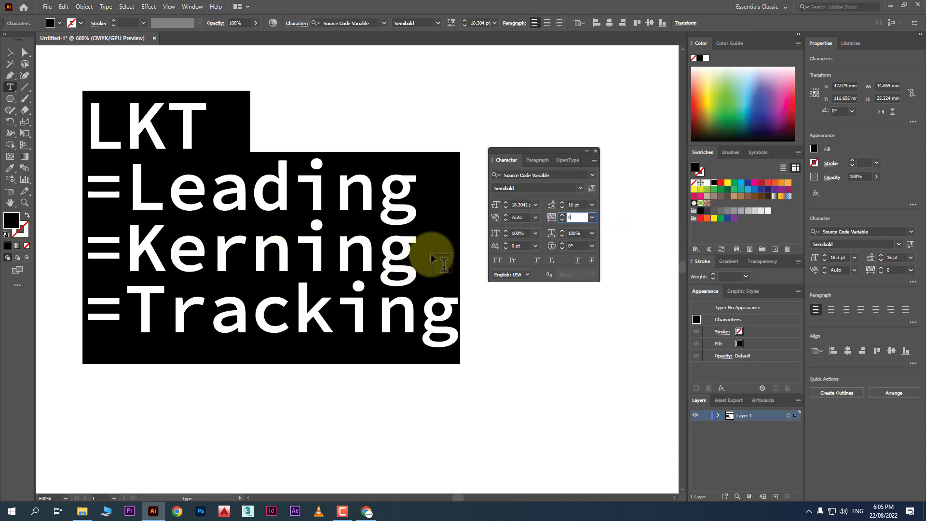
# Step: Set the leading of the four selected LKT lines to 18 pt and their font size to 20 pt
pyautogui.click(573, 204)
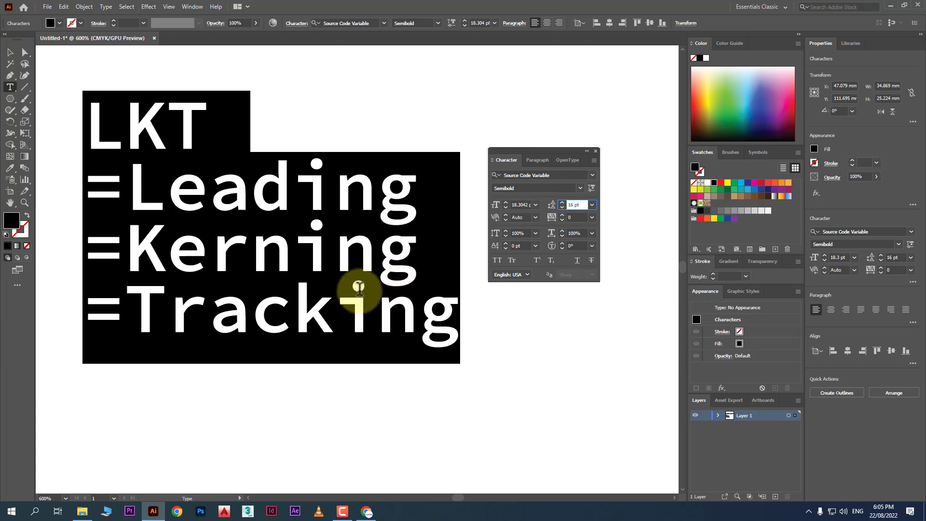
pyautogui.doubleClick(577, 205)
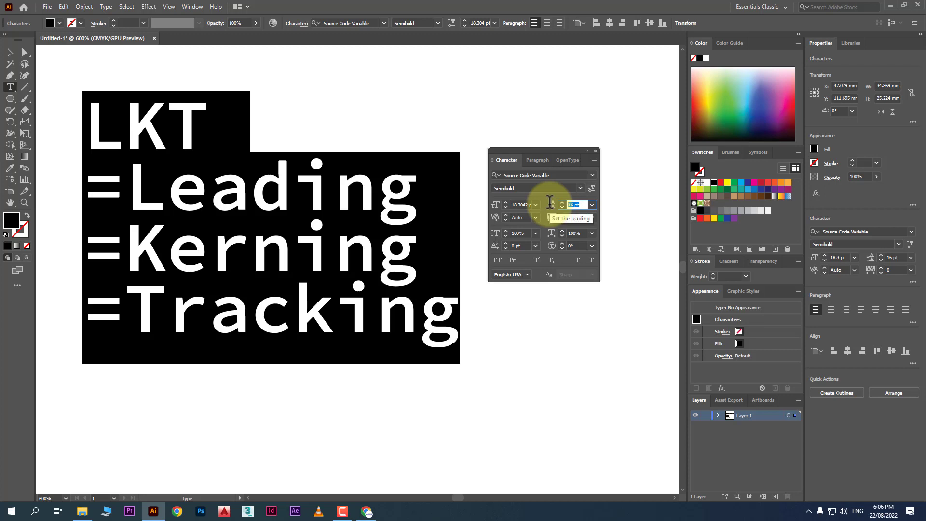
pyautogui.write('18')
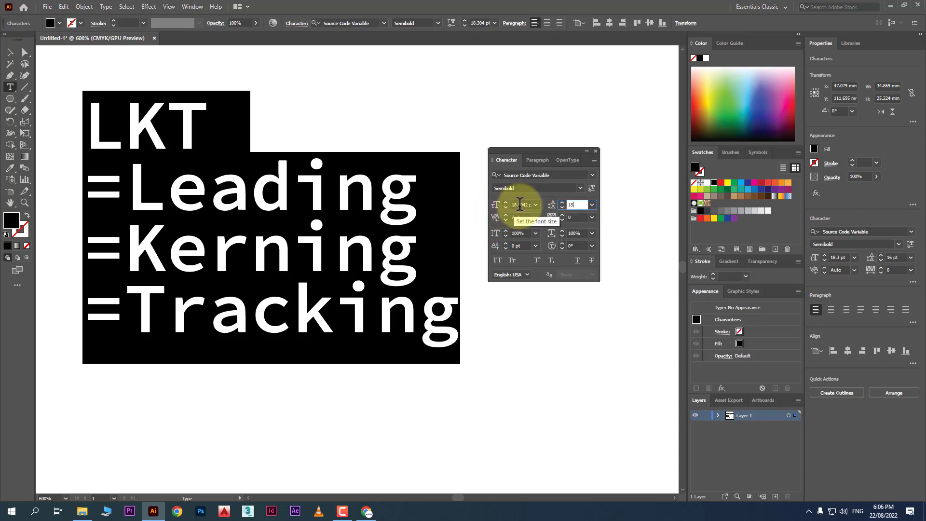
pyautogui.press('Return')
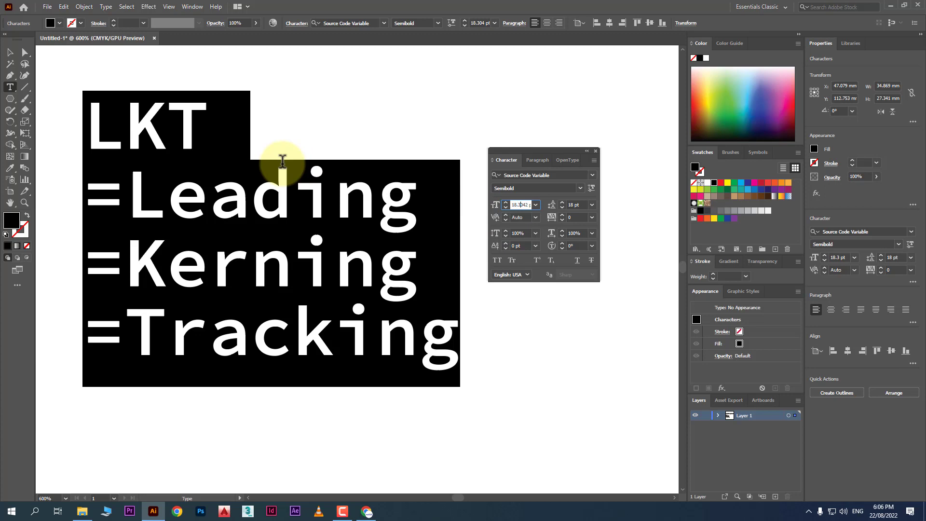
pyautogui.press('Up')
pyautogui.press('Up')
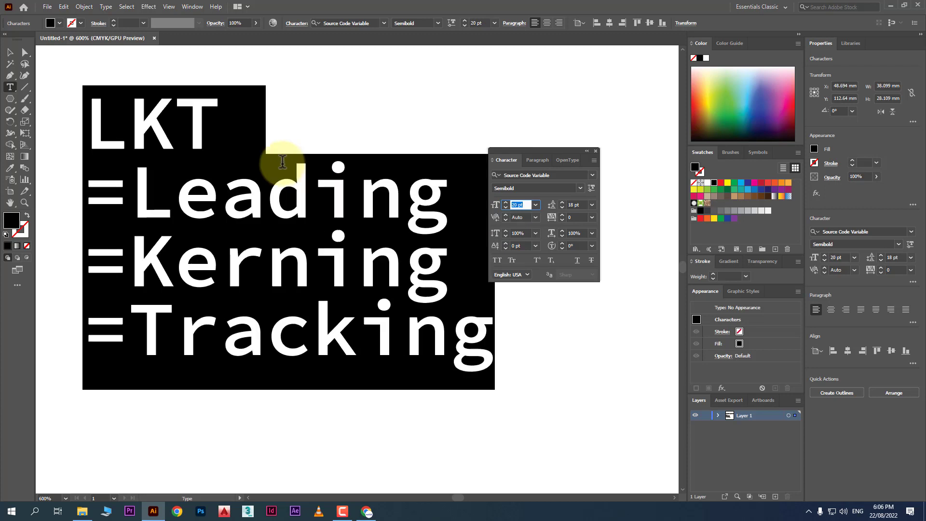
# Step: Vary the leading of the selected lines up and down in 1 pt steps, finishing at 16 pt
pyautogui.click(581, 204)
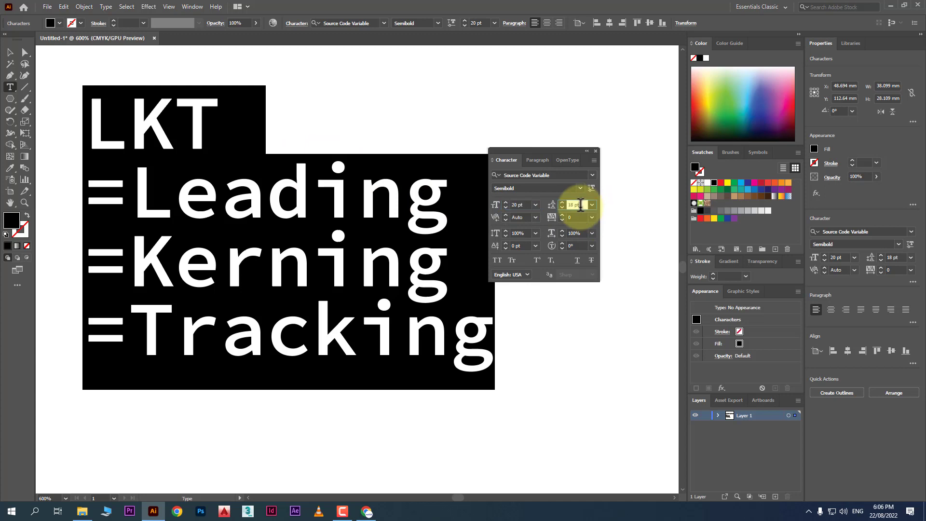
pyautogui.press('Up')
pyautogui.press('Up')
pyautogui.press('Up')
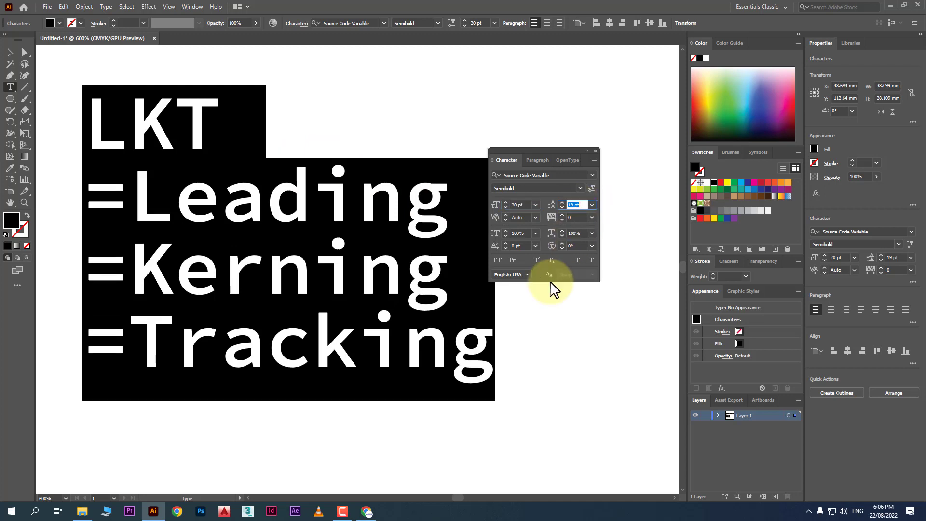
pyautogui.press('Down')
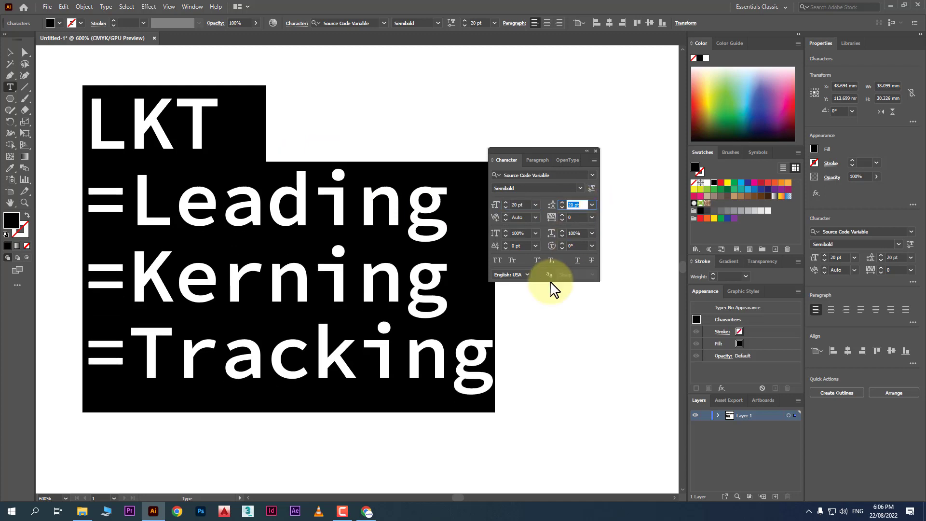
pyautogui.press('Down')
pyautogui.press('Down')
pyautogui.press('Down')
pyautogui.press('Down')
pyautogui.press('Down')
pyautogui.press('Down')
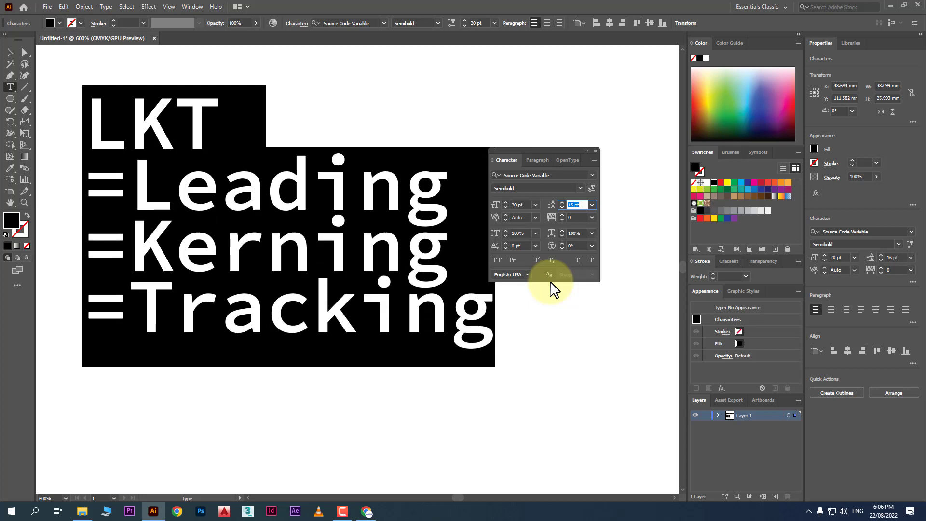
pyautogui.press('Down')
pyautogui.press('Up')
pyautogui.press('Up')
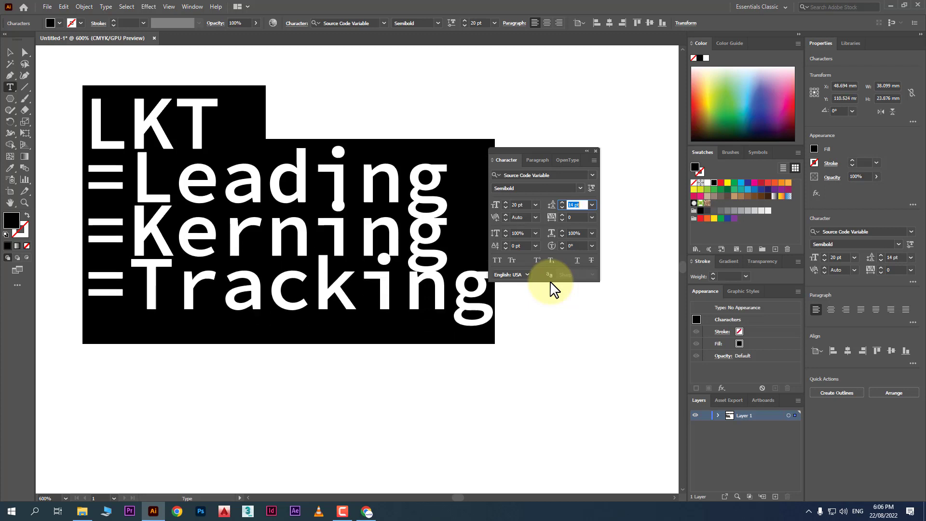
pyautogui.press('Up')
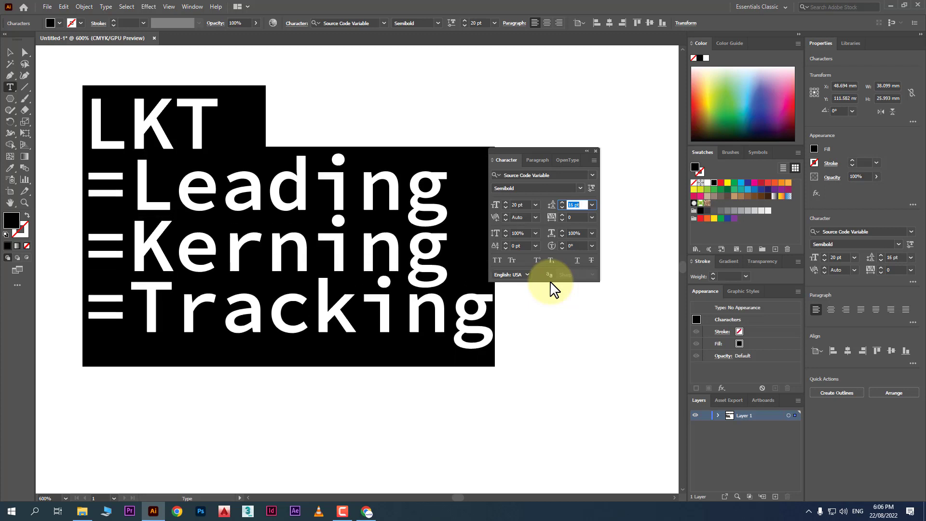
pyautogui.press('Up')
pyautogui.press('Up')
pyautogui.press('Up')
pyautogui.press('Up')
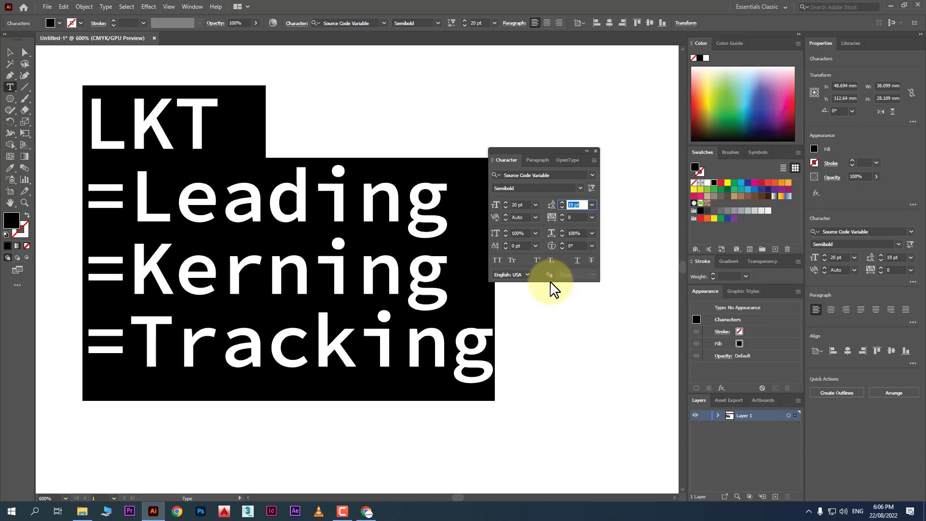
pyautogui.press('Up')
pyautogui.press('Up')
pyautogui.press('Down')
pyautogui.press('Down')
pyautogui.press('Down')
pyautogui.press('Down')
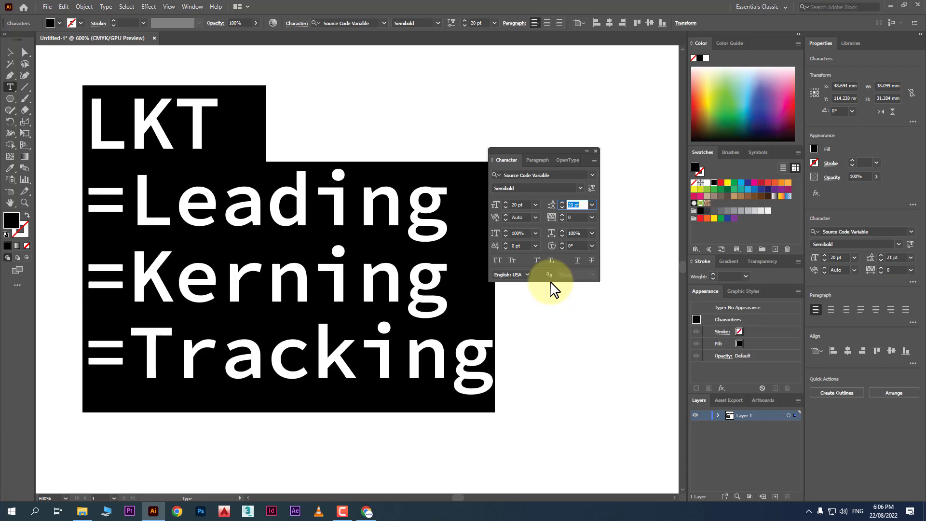
pyautogui.press('Down')
pyautogui.press('Down')
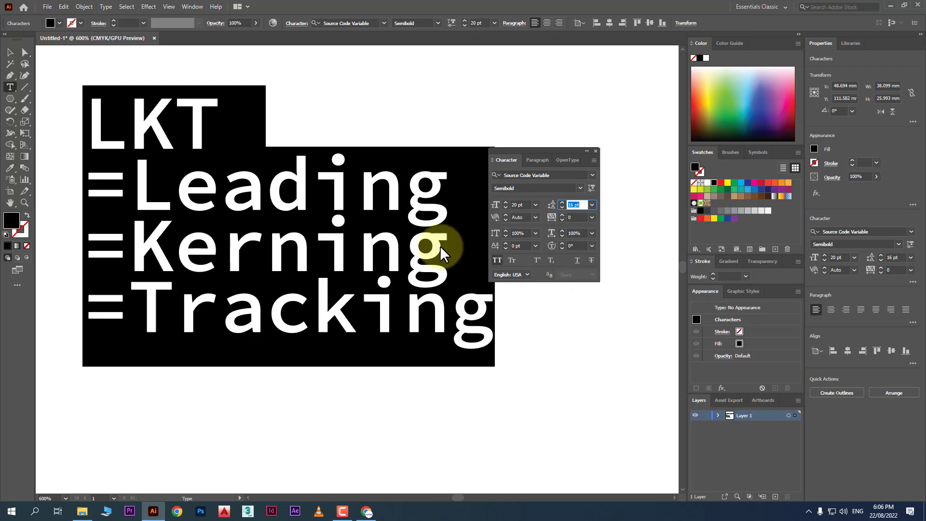
# Step: Try wider kerning between the K and e of the "=Kerning" line, up to 60, and bring the letters back to their original spacing
pyautogui.click(178, 243)
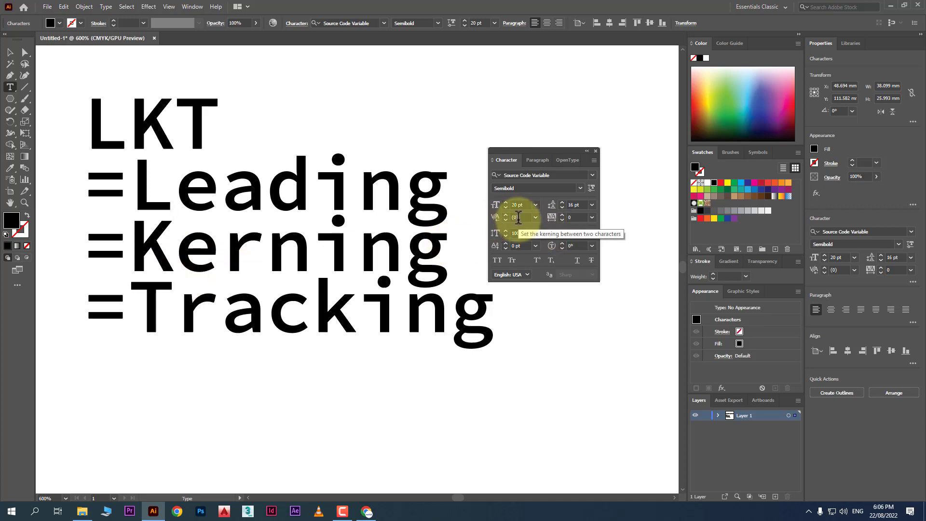
pyautogui.click(518, 217)
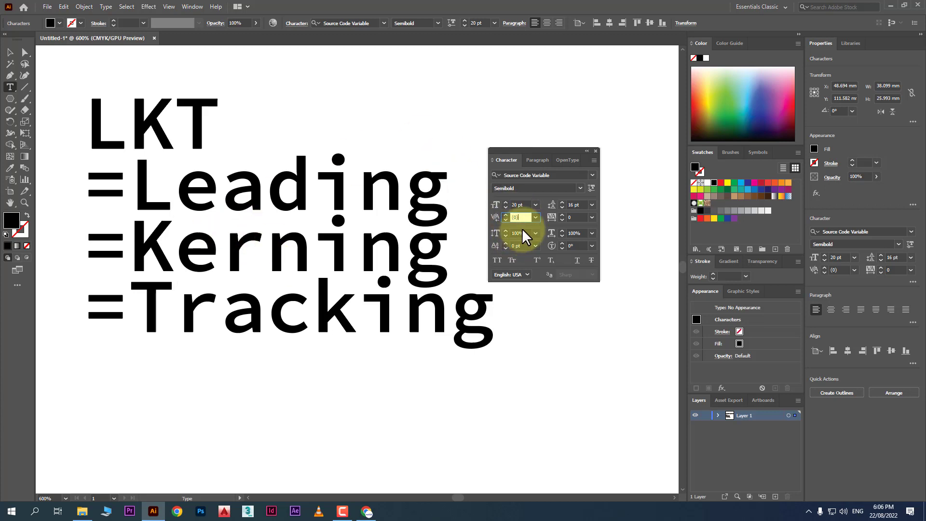
pyautogui.press('Escape')
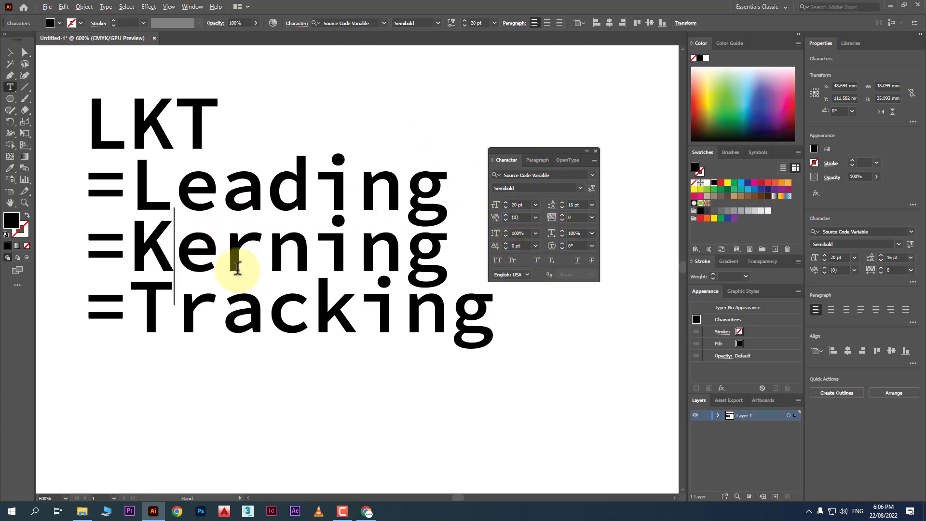
pyautogui.hotkey('alt', 'Right')
pyautogui.hotkey('alt', 'Right')
pyautogui.hotkey('alt', 'Right')
pyautogui.hotkey('alt', 'Left')
pyautogui.hotkey('alt', 'Left')
pyautogui.hotkey('alt', 'Left')
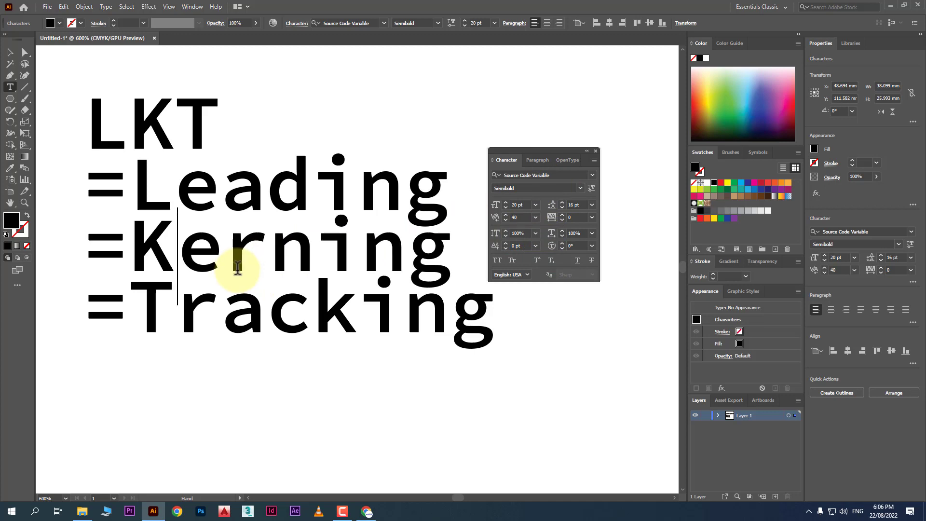
pyautogui.hotkey('alt', 'Right')
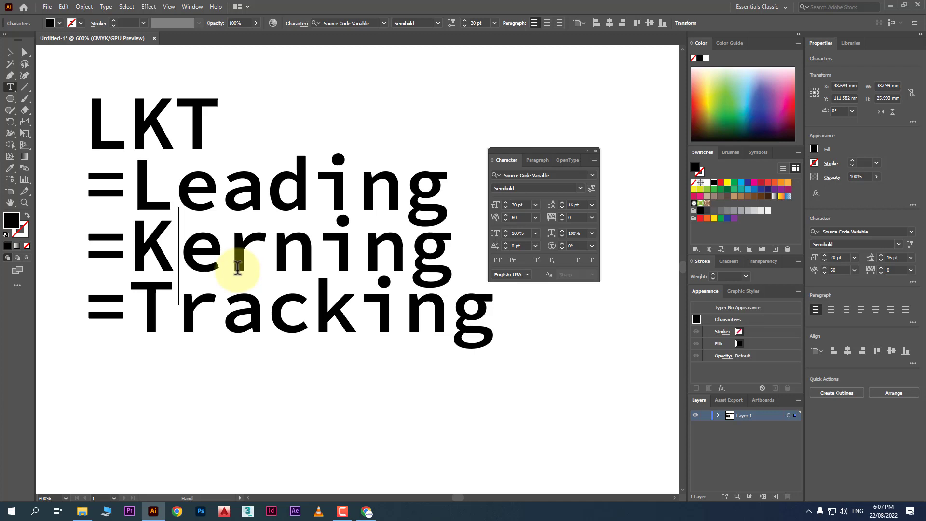
pyautogui.hotkey('alt', 'Right')
pyautogui.hotkey('alt', 'Left')
pyautogui.hotkey('alt', 'Left')
# Step: Tighten the kerning between the letters of "=Kerning", including -60 between i and n and -40 between r and n
pyautogui.press('Right')
pyautogui.press('Right')
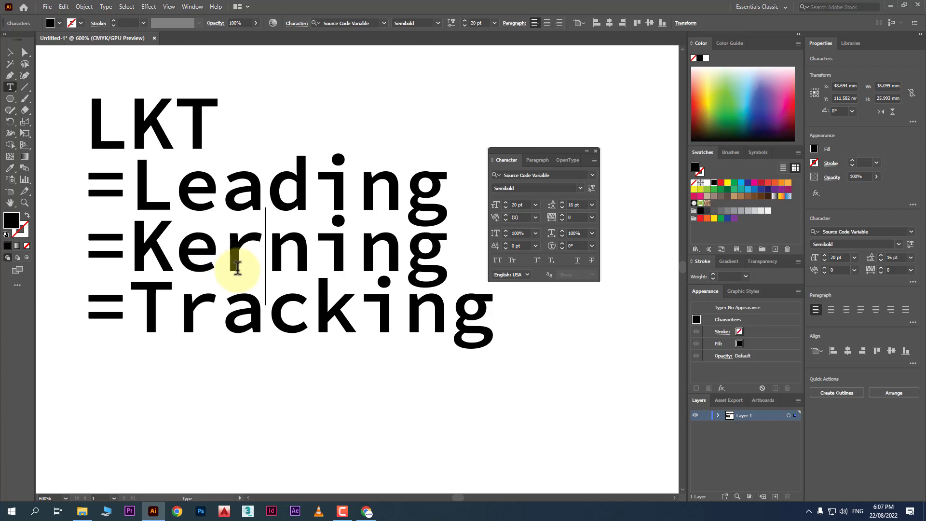
pyautogui.press('Left')
pyautogui.hotkey('alt', 'Right')
pyautogui.press('Right')
pyautogui.hotkey('alt', 'Left')
pyautogui.press('Right')
pyautogui.hotkey('alt', 'Left')
pyautogui.press('Right')
pyautogui.hotkey('alt', 'Left')
pyautogui.press('Right')
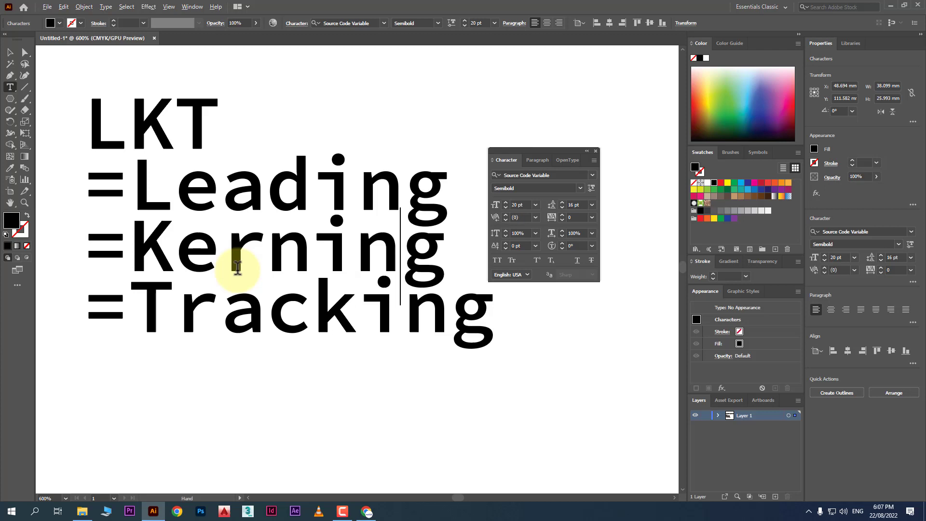
pyautogui.hotkey('alt', 'Left')
pyautogui.press('Left')
pyautogui.hotkey('alt', 'Left')
pyautogui.hotkey('alt', 'Left')
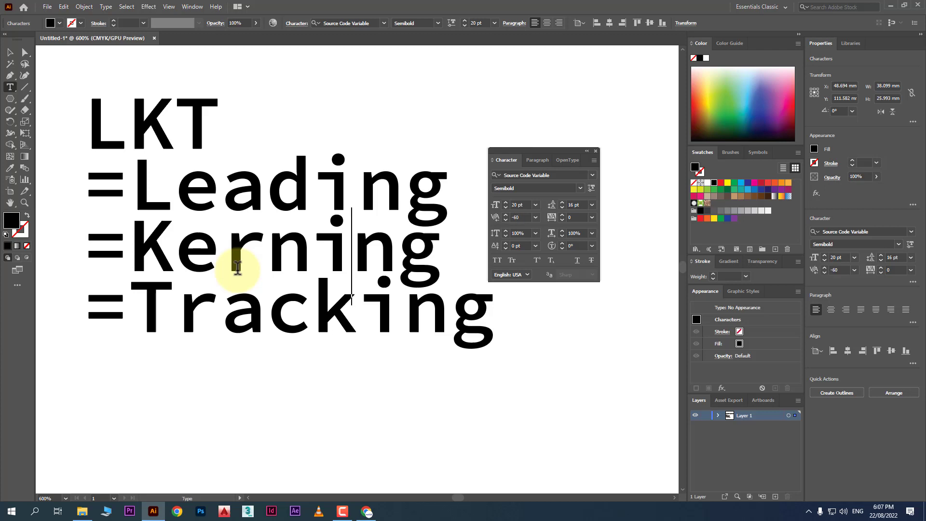
pyautogui.press('Left')
pyautogui.hotkey('alt', 'Left')
pyautogui.press('Left')
pyautogui.hotkey('alt', 'Left')
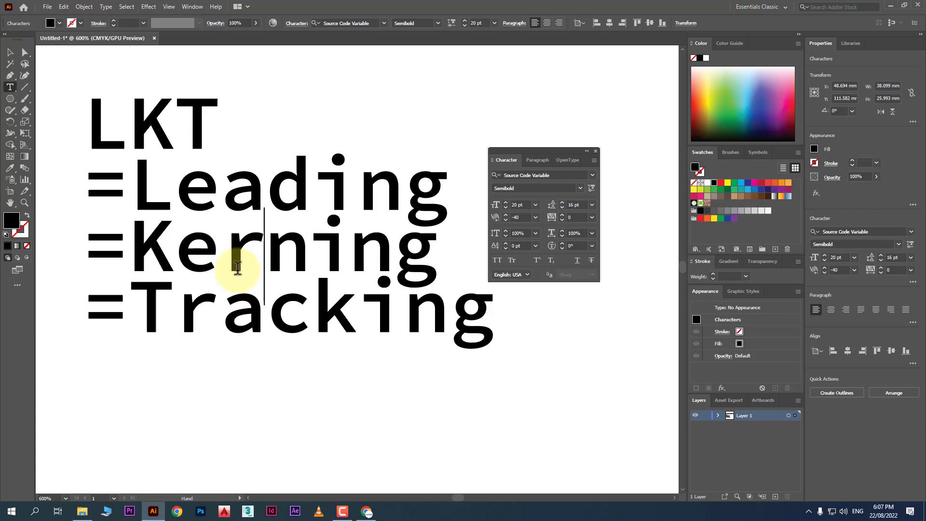
pyautogui.press('Left')
pyautogui.hotkey('alt', 'Left')
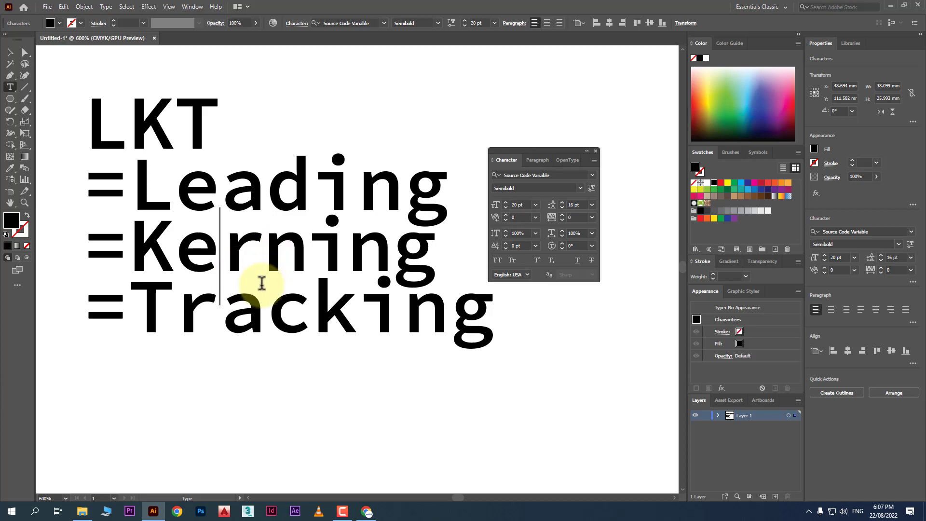
# Step: Select the word Tracking without its equals sign in the last line and widen its tracking to 400
pyautogui.tripleClick(275, 316)
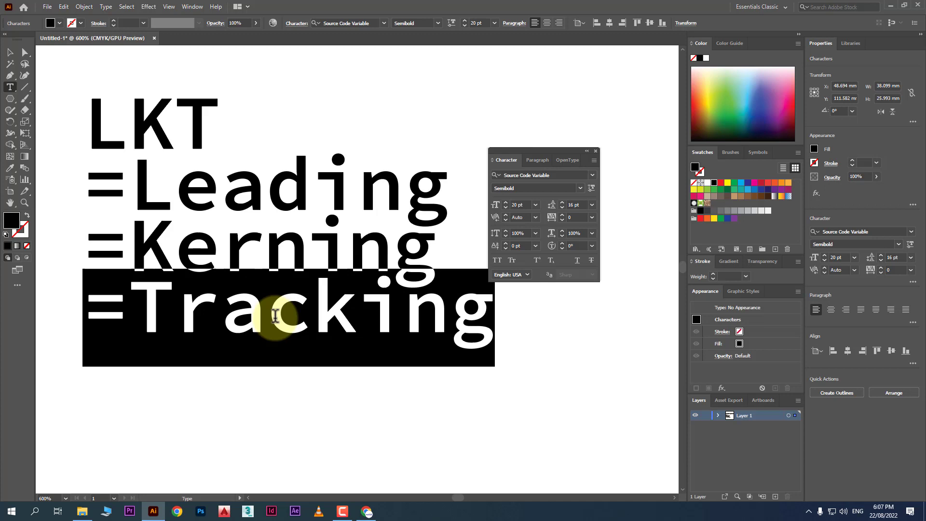
pyautogui.click(268, 316)
pyautogui.moveTo(132, 306); pyautogui.dragTo(529, 321)
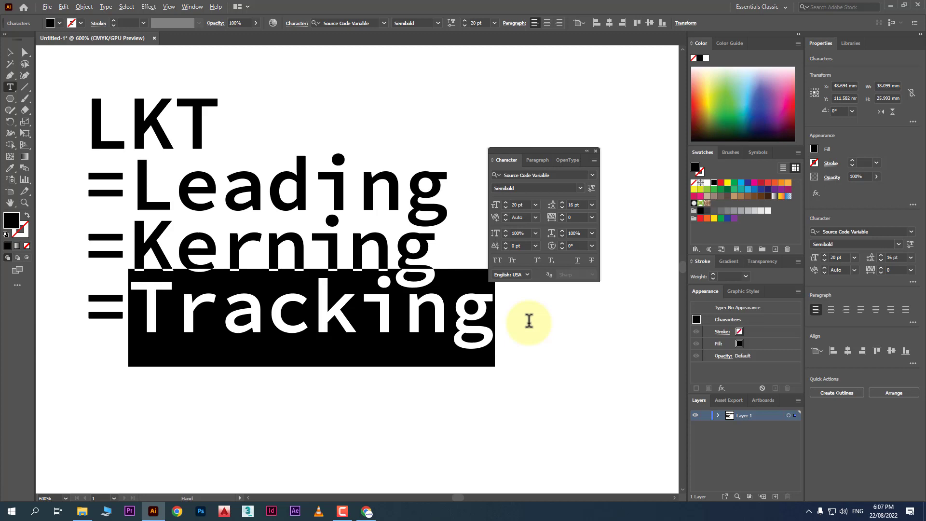
pyautogui.hotkey('alt', 'Right')
pyautogui.hotkey('alt', 'Right')
pyautogui.hotkey('alt', 'Right')
pyautogui.hotkey('alt', 'Right')
pyautogui.hotkey('alt', 'Right')
pyautogui.hotkey('alt', 'Right')
pyautogui.hotkey('alt', 'Right')
pyautogui.hotkey('alt', 'Right')
pyautogui.hotkey('alt', 'Right')
pyautogui.hotkey('alt', 'Right')
pyautogui.hotkey('alt', 'Right')
pyautogui.hotkey('alt', 'Right')
pyautogui.hotkey('alt', 'Right')
pyautogui.hotkey('alt', 'Right')
pyautogui.hotkey('alt', 'Right')
pyautogui.hotkey('alt', 'Right')
pyautogui.hotkey('alt', 'Right')
pyautogui.hotkey('alt', 'Right')
pyautogui.hotkey('alt', 'Right')
pyautogui.hotkey('alt', 'Right')
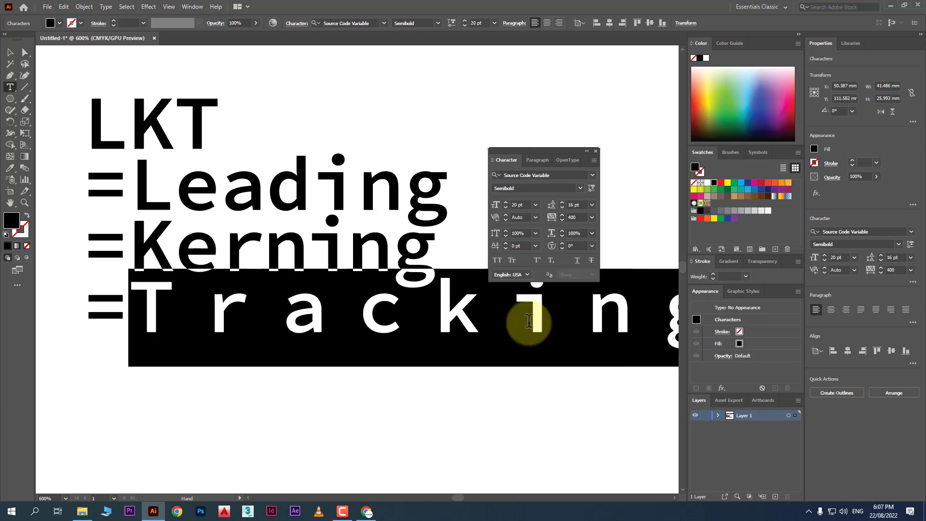
# Step: Reduce the tracking of the selected word Tracking to -40
pyautogui.hotkey('alt', 'Left')
pyautogui.hotkey('alt', 'Left')
pyautogui.hotkey('alt', 'Left')
pyautogui.hotkey('alt', 'Left')
pyautogui.hotkey('alt', 'Left')
pyautogui.hotkey('alt', 'Left')
pyautogui.hotkey('alt', 'Left')
pyautogui.hotkey('alt', 'Left')
pyautogui.hotkey('alt', 'Left')
pyautogui.hotkey('alt', 'Left')
pyautogui.hotkey('alt', 'Left')
pyautogui.hotkey('alt', 'Left')
pyautogui.hotkey('alt', 'Left')
pyautogui.hotkey('alt', 'Left')
pyautogui.hotkey('alt', 'Left')
pyautogui.hotkey('alt', 'Left')
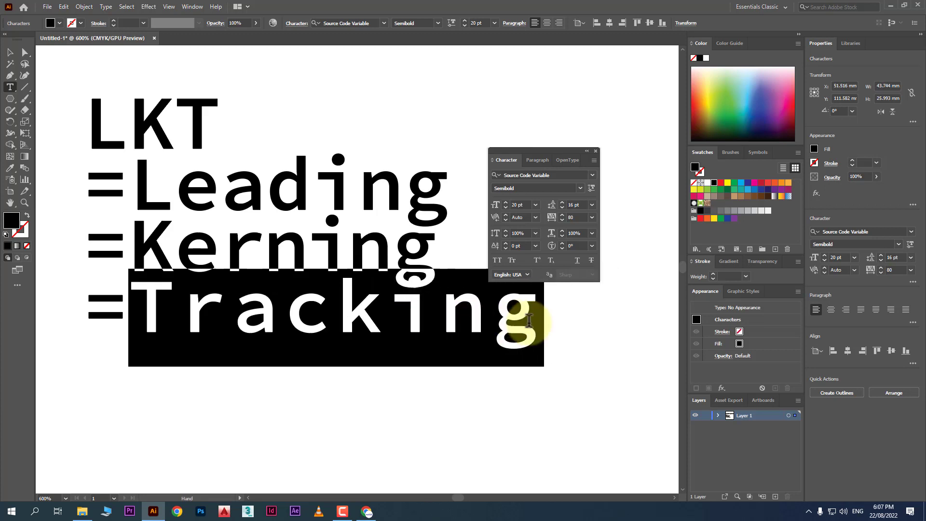
pyautogui.hotkey('alt', 'Left')
pyautogui.hotkey('alt', 'Left')
pyautogui.hotkey('alt', 'Left')
pyautogui.hotkey('alt', 'Left')
pyautogui.hotkey('alt', 'Left')
pyautogui.hotkey('alt', 'Left')
pyautogui.hotkey('alt', 'Left')
pyautogui.hotkey('alt', 'Left')
pyautogui.hotkey('alt', 'Right')
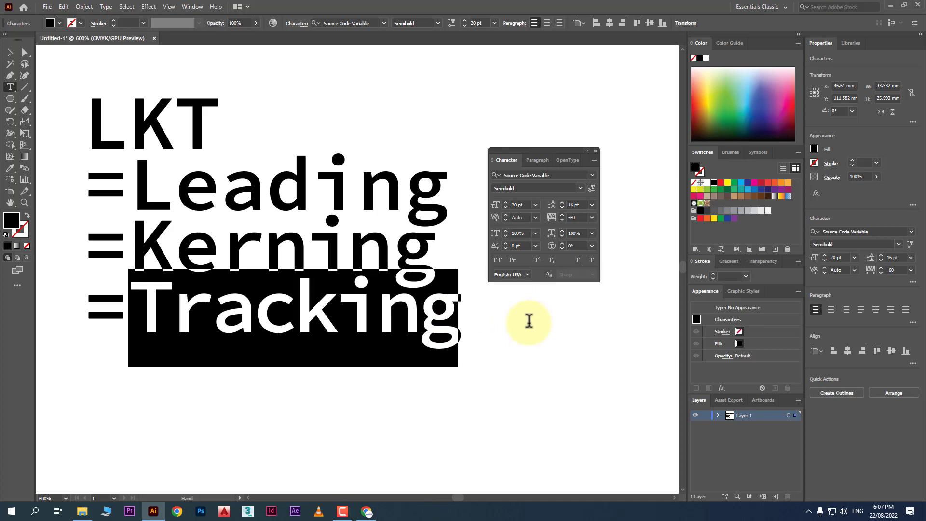
pyautogui.hotkey('alt', 'Right')
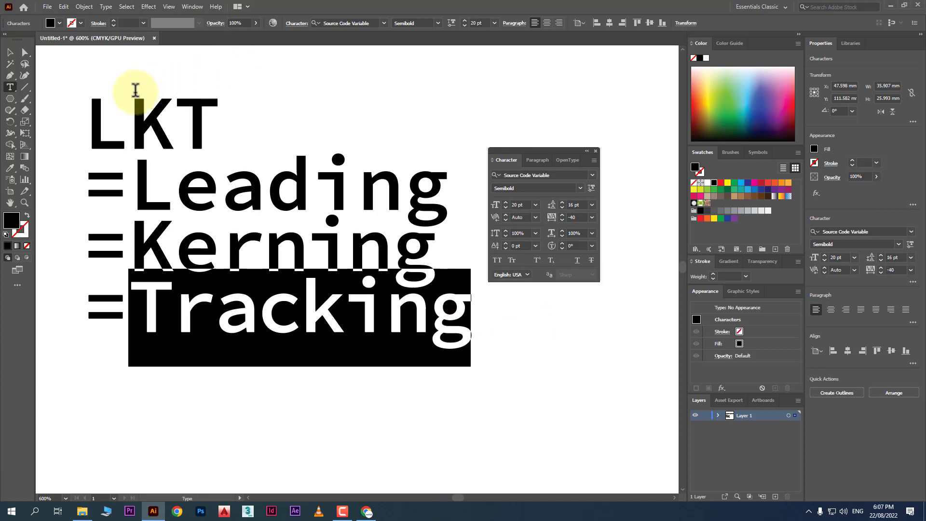
# Step: Select all four lines of the LKT text and increase their leading to 20 pt
pyautogui.moveTo(99, 124); pyautogui.dragTo(535, 330)
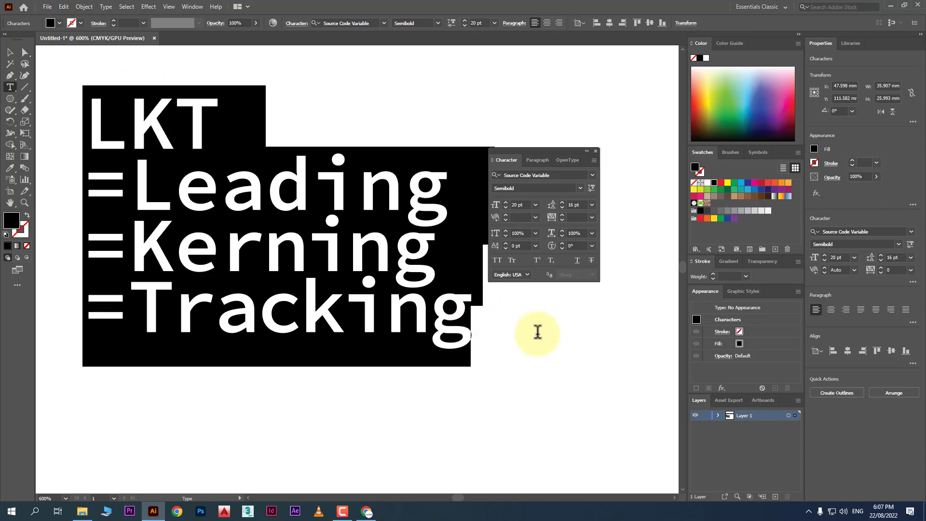
pyautogui.hotkey('alt', 'Down')
pyautogui.hotkey('alt', 'Down')
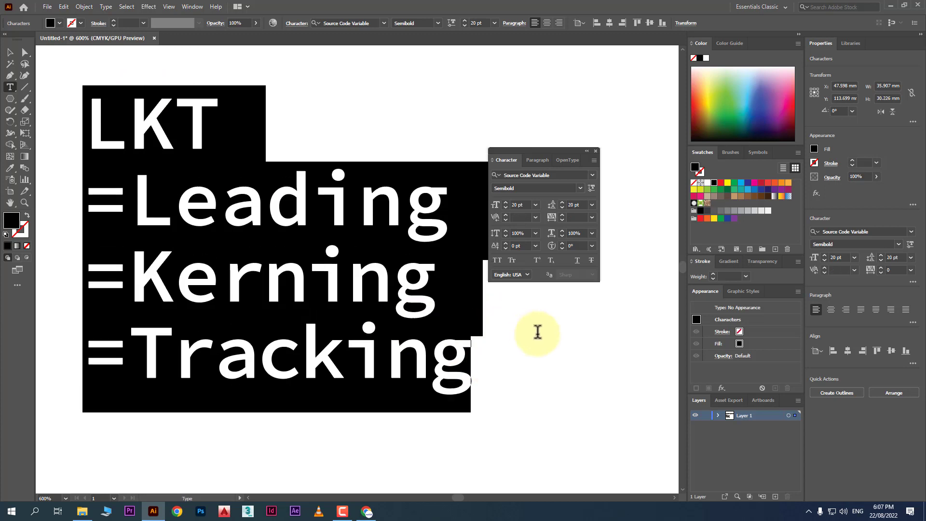
# Step: Select the whole LKT text object and preview the vertical and horizontal scale options without applying one
pyautogui.click(9, 53)
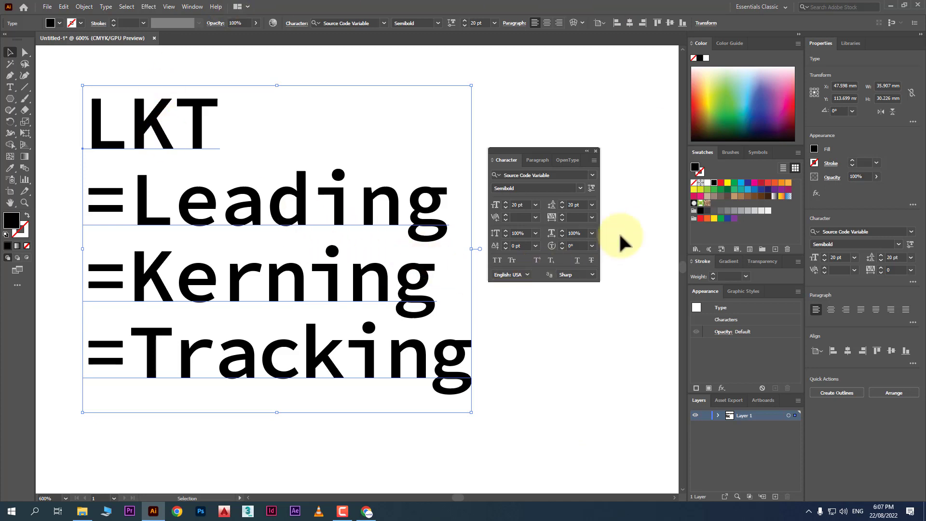
pyautogui.click(536, 234)
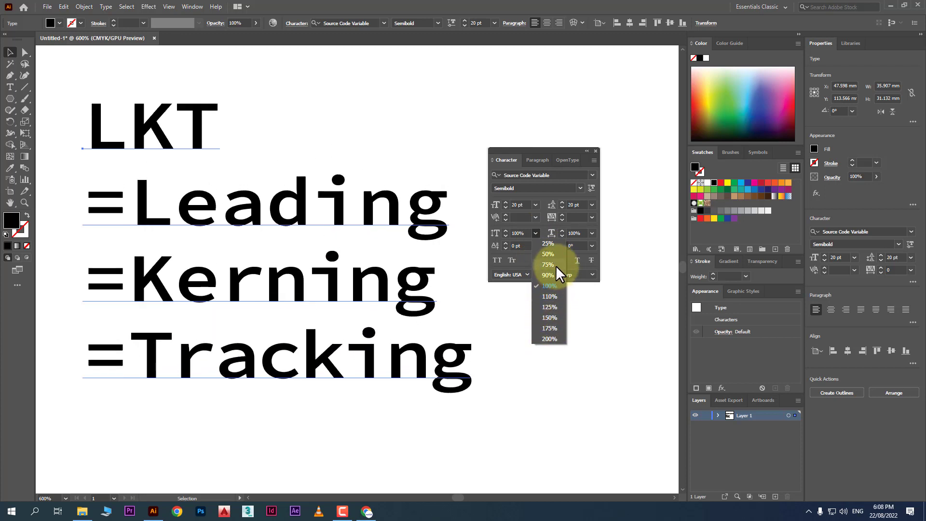
pyautogui.click(520, 227)
pyautogui.click(593, 232)
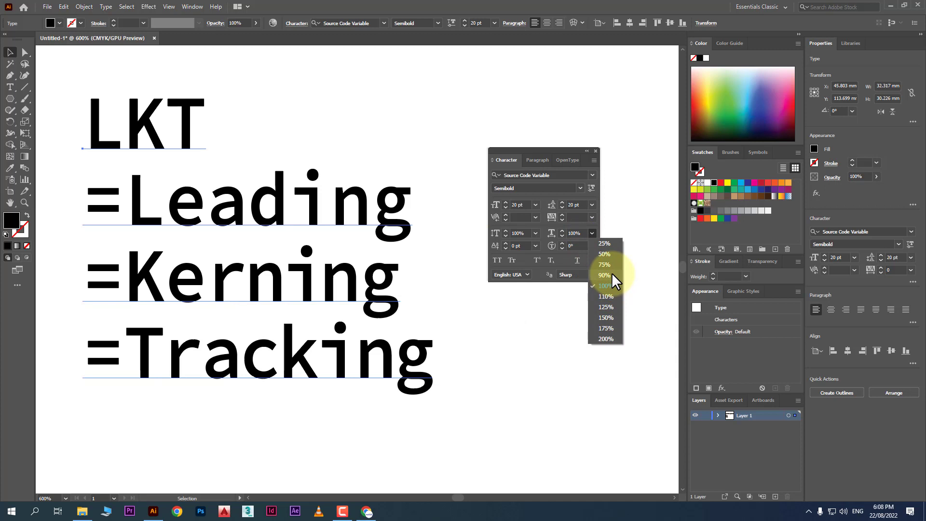
pyautogui.click(526, 245)
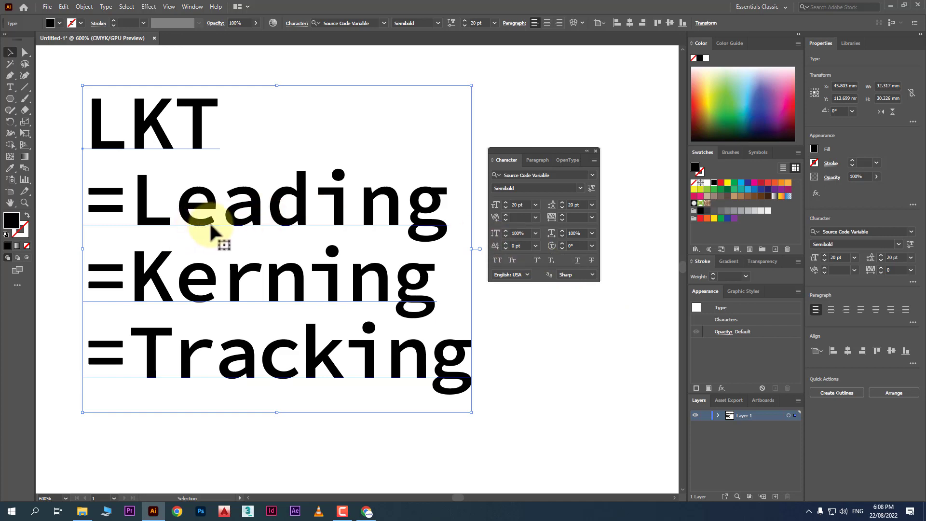
# Step: Preview the baseline shift and character rotation options on the selected text without applying one
pyautogui.click(535, 246)
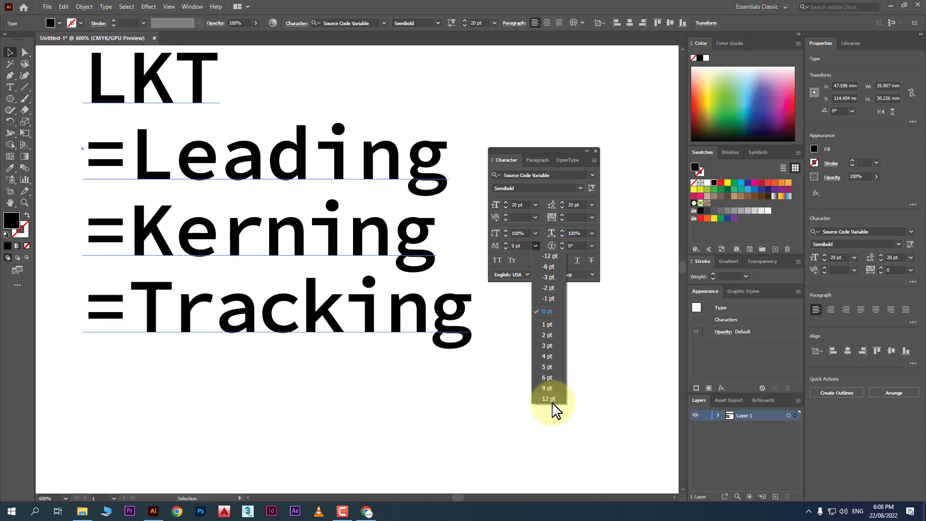
pyautogui.click(522, 247)
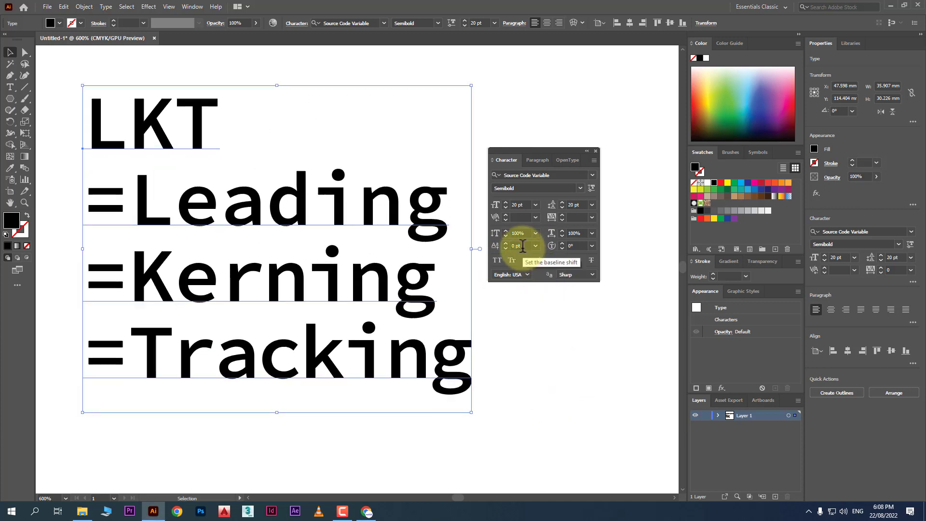
pyautogui.click(592, 247)
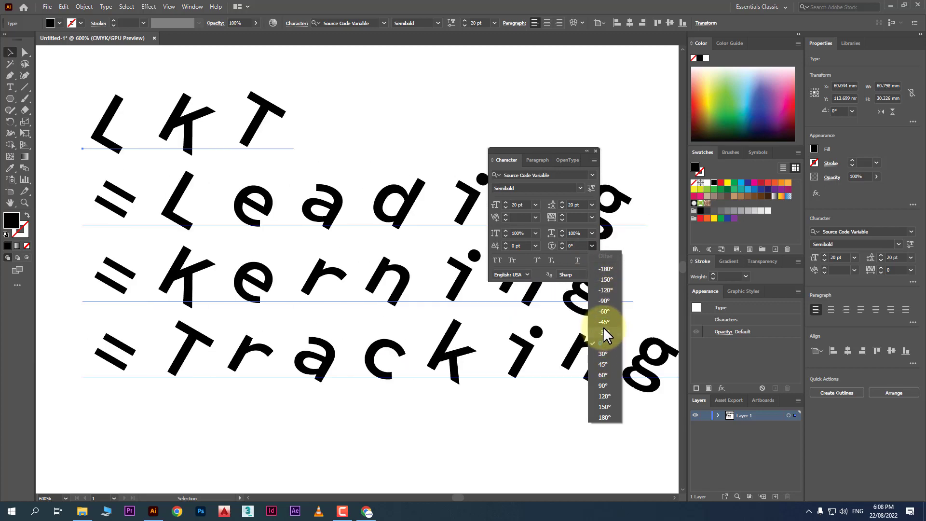
pyautogui.click(573, 246)
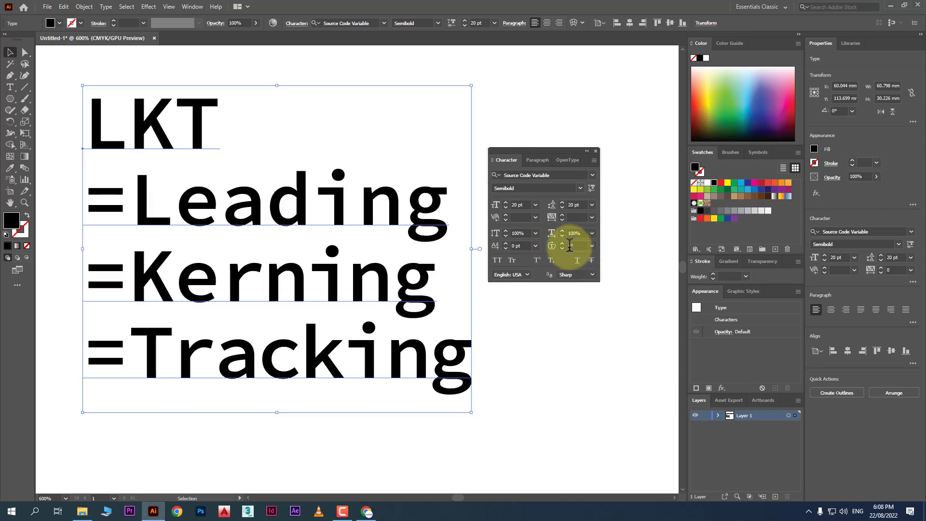
# Step: Apply All Caps to the selected four-line text and change its case to UPPERCASE
pyautogui.click(497, 260)
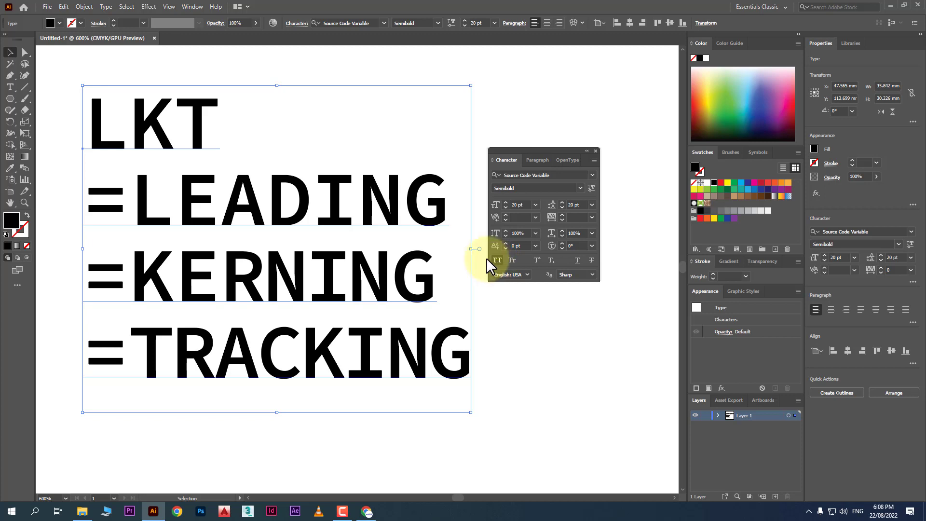
pyautogui.click(106, 6)
pyautogui.moveTo(231, 160)
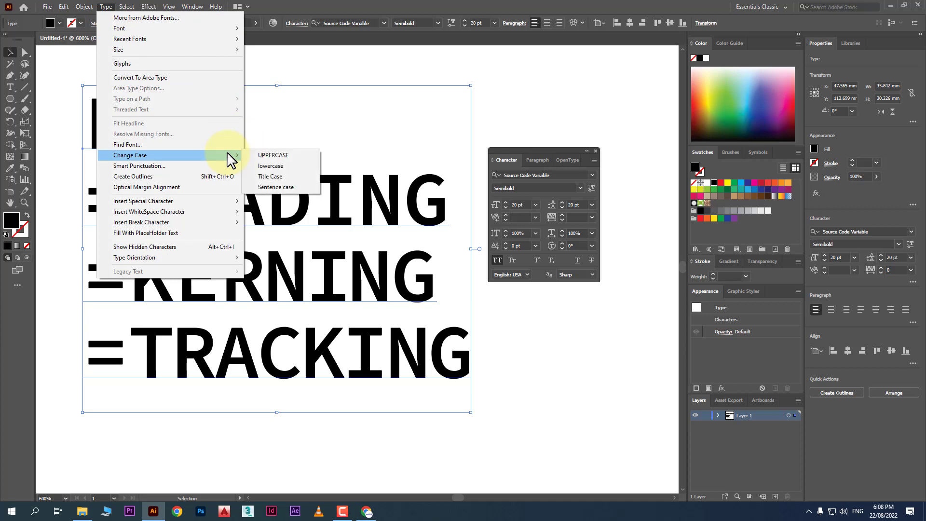
pyautogui.click(279, 155)
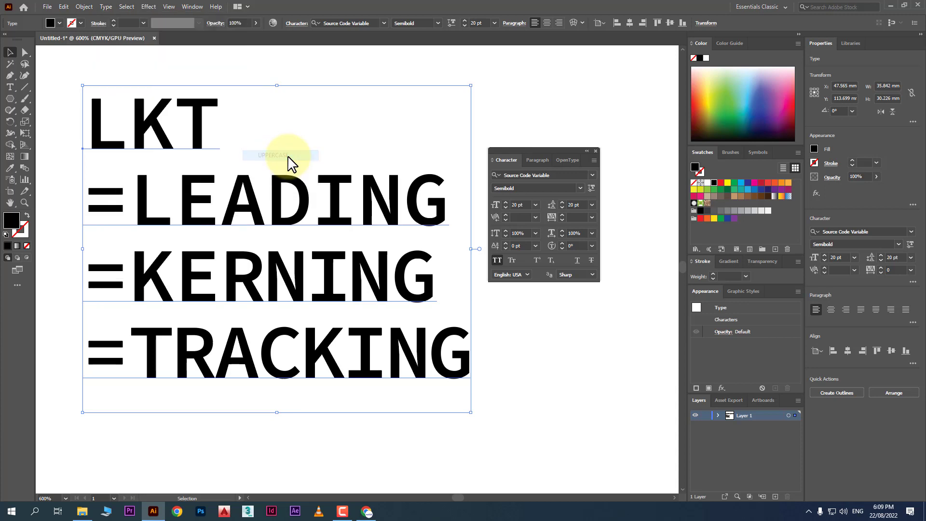
# Step: Change the case of the selected text to lowercase and turn off All Caps
pyautogui.click(86, 7)
pyautogui.moveTo(106, 8)
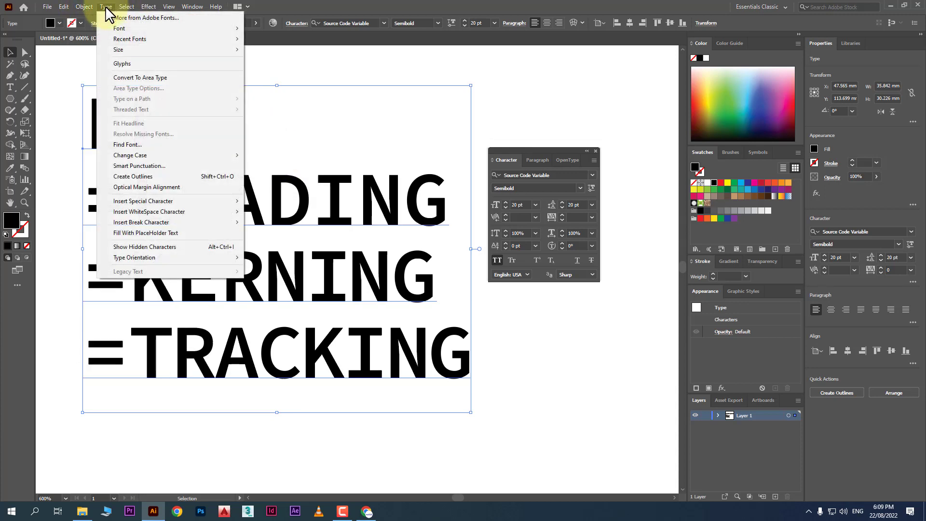
pyautogui.moveTo(215, 164)
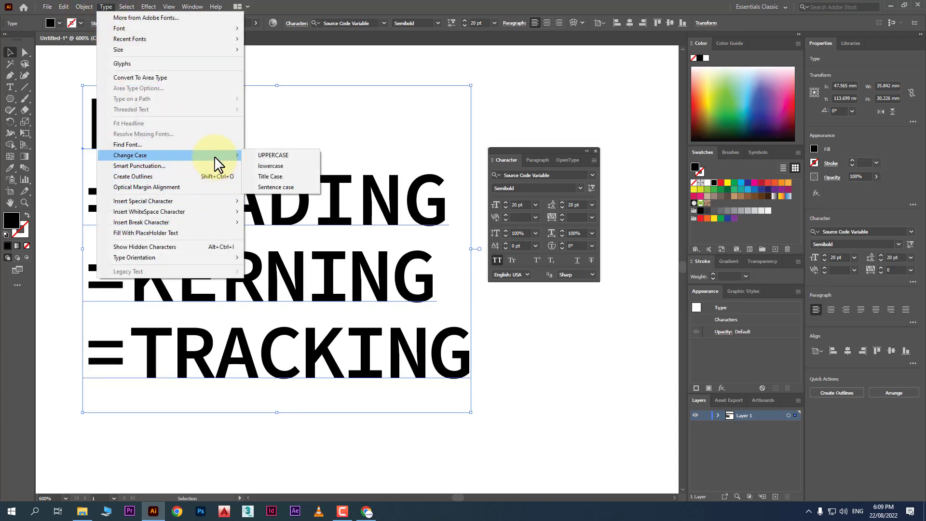
pyautogui.click(295, 166)
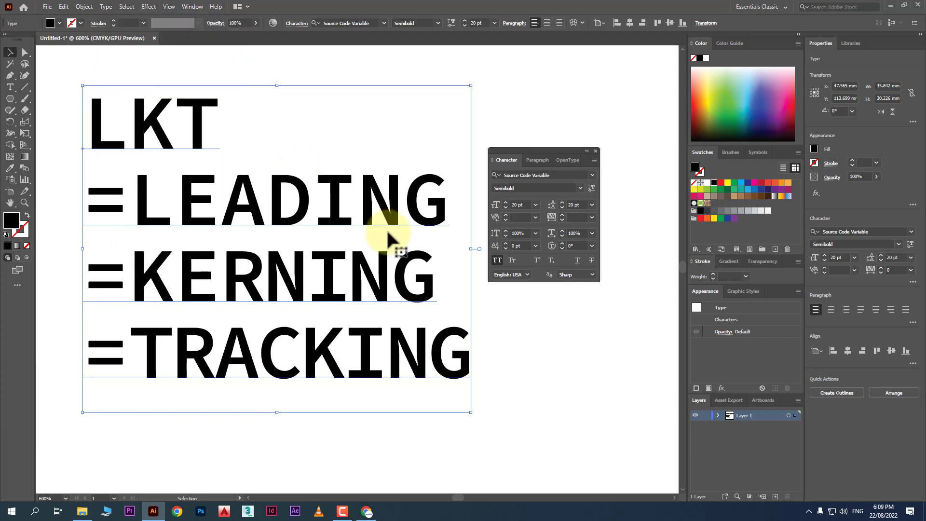
pyautogui.click(497, 262)
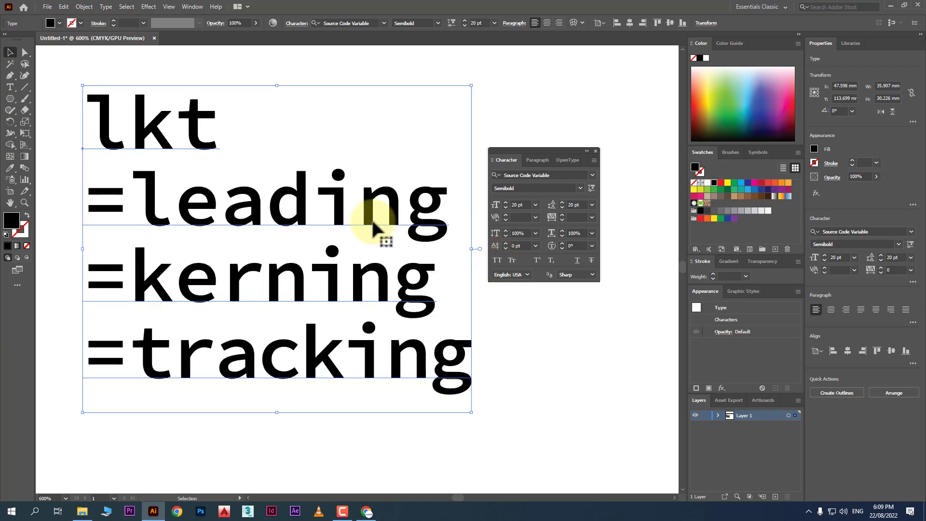
# Step: Change the case of the selected text to Title Case
pyautogui.click(126, 7)
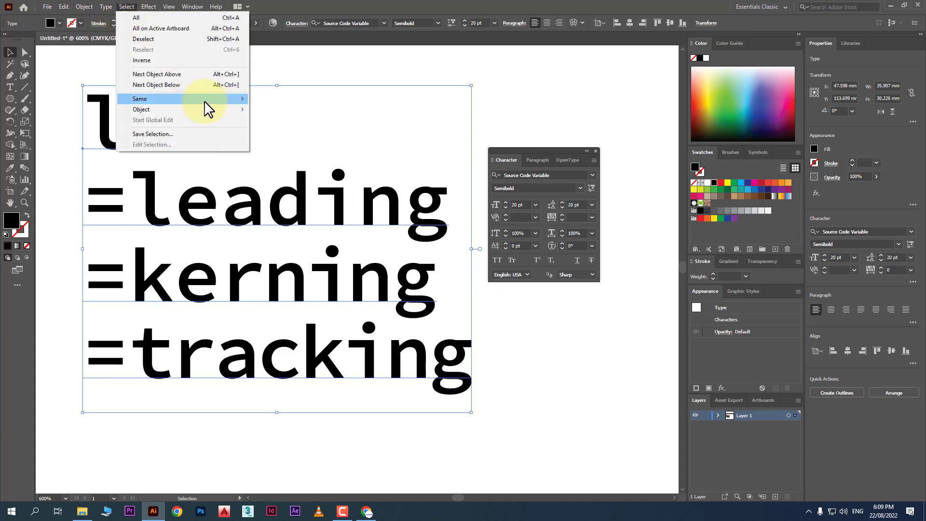
pyautogui.click(106, 7)
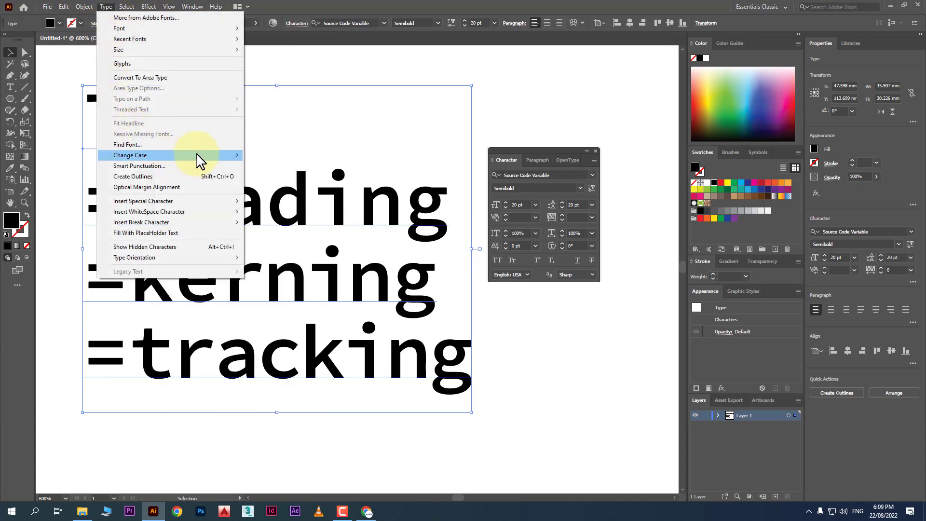
pyautogui.moveTo(202, 153)
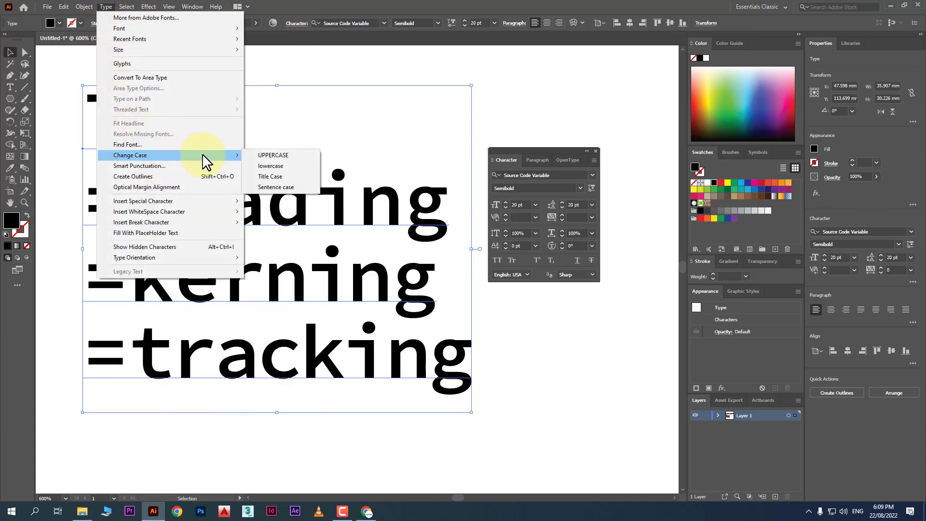
pyautogui.click(307, 178)
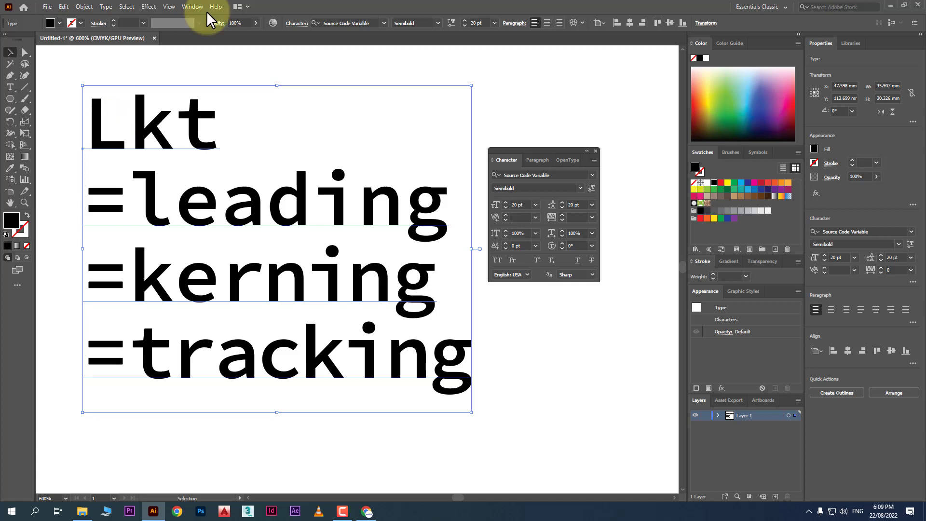
# Step: Change the case of the selected text to Sentence case
pyautogui.click(105, 7)
pyautogui.moveTo(207, 155)
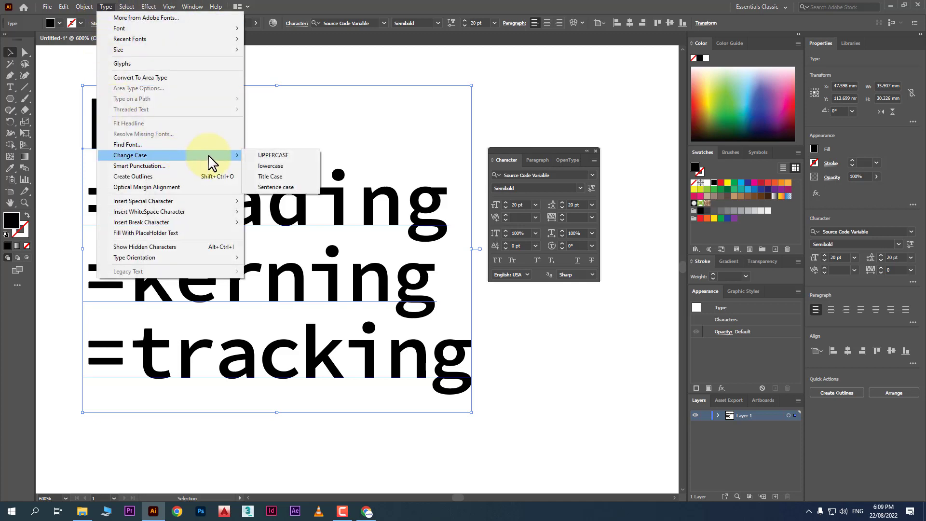
pyautogui.click(315, 189)
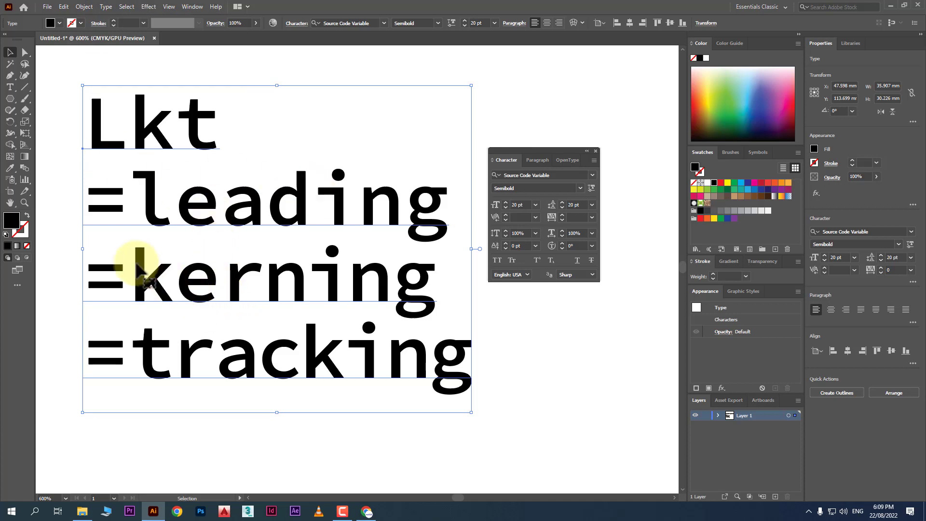
# Step: Try All Caps and Small Caps on the selected text, and leave All Caps applied
pyautogui.click(497, 261)
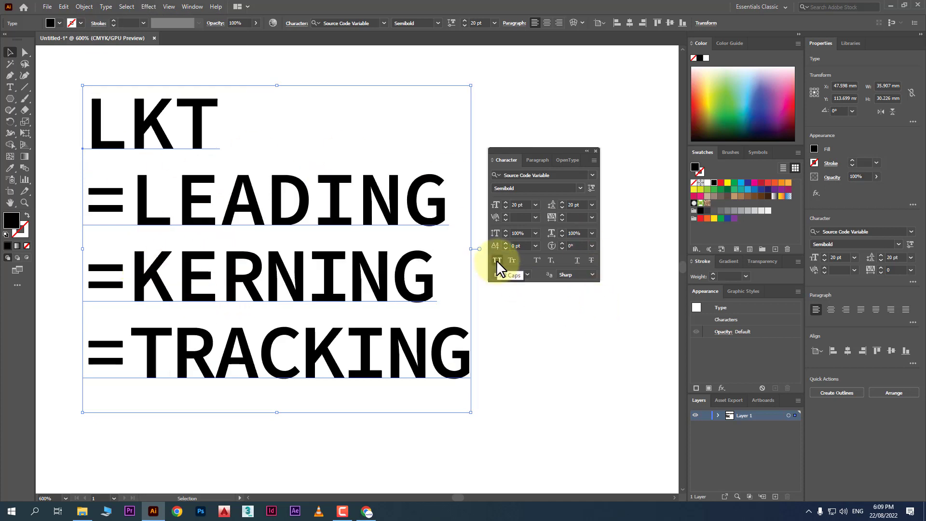
pyautogui.click(497, 261)
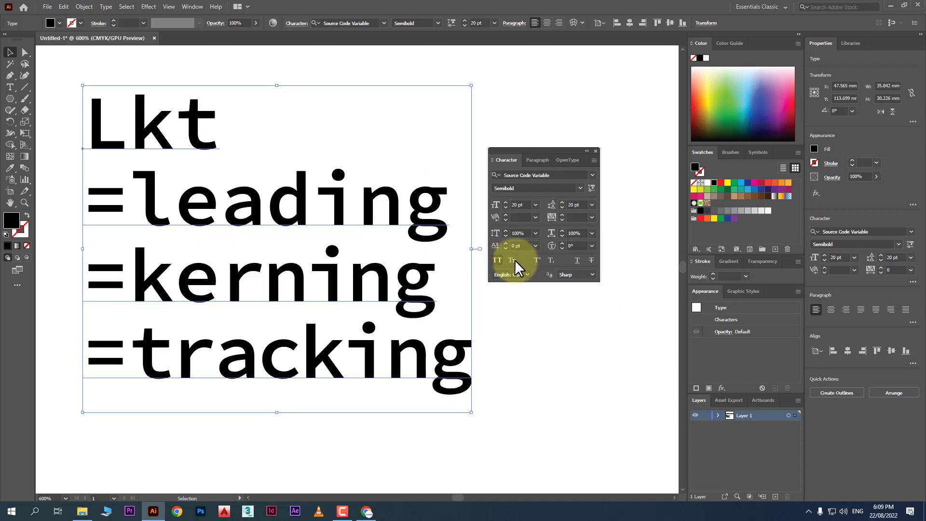
pyautogui.click(512, 260)
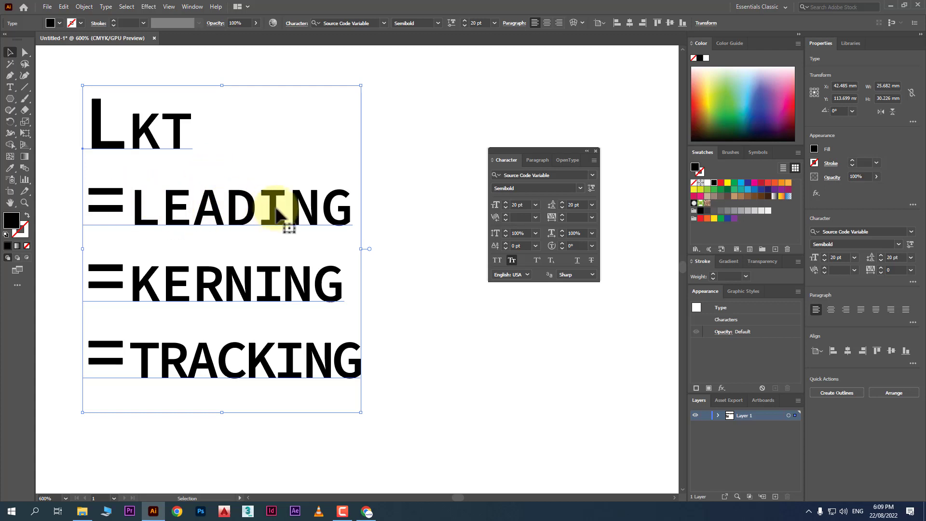
pyautogui.click(498, 260)
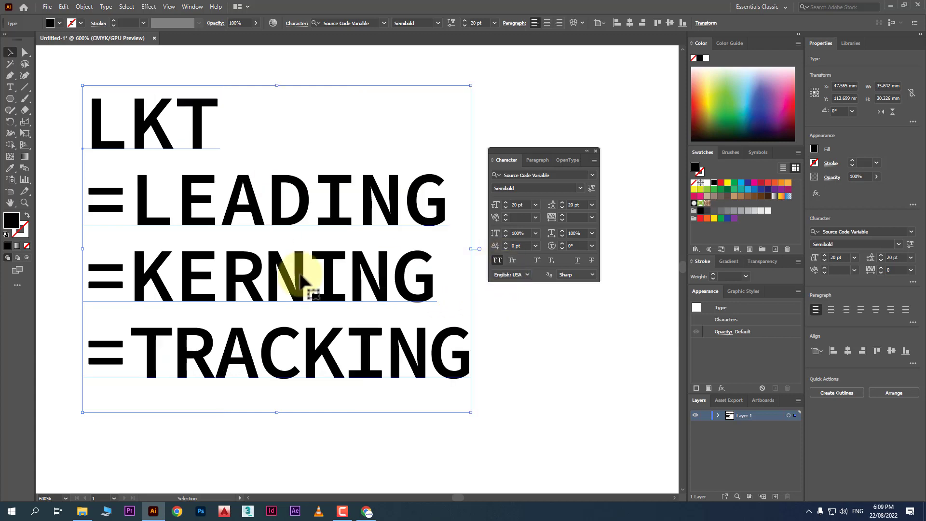
# Step: Add a two-line text object reading H20 and A2+B2, and move it clear below the =TRACKING line
pyautogui.scroll(-3, 304, 272)
pyautogui.click(351, 341)
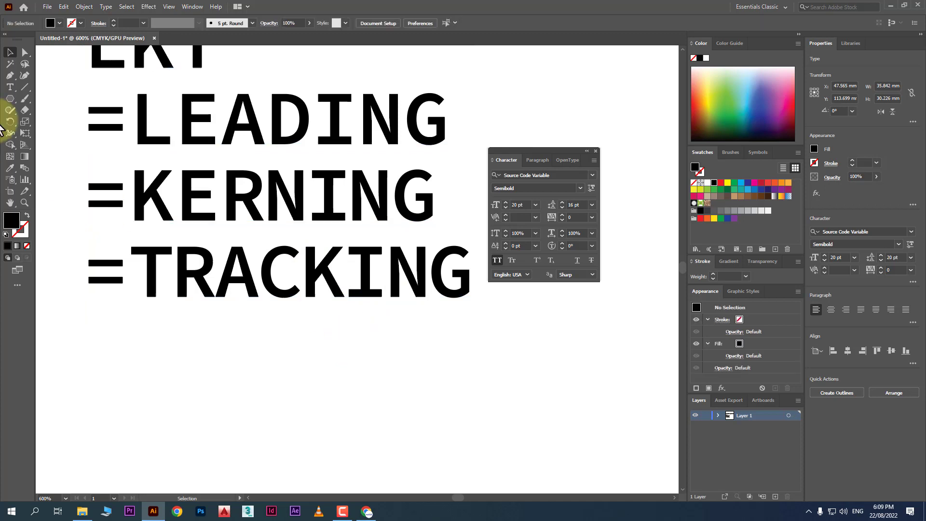
pyautogui.click(10, 87)
pyautogui.click(196, 349)
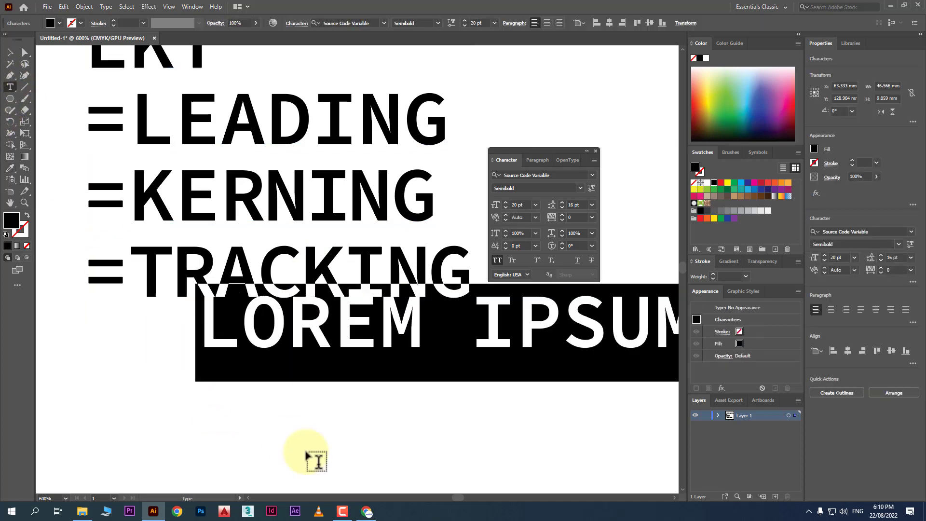
pyautogui.write('H')
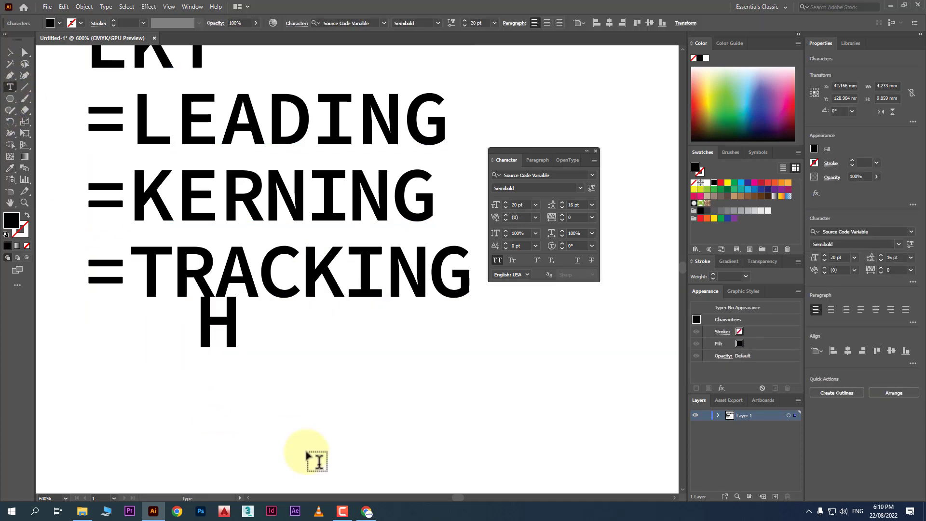
pyautogui.write('20')
pyautogui.press('Return')
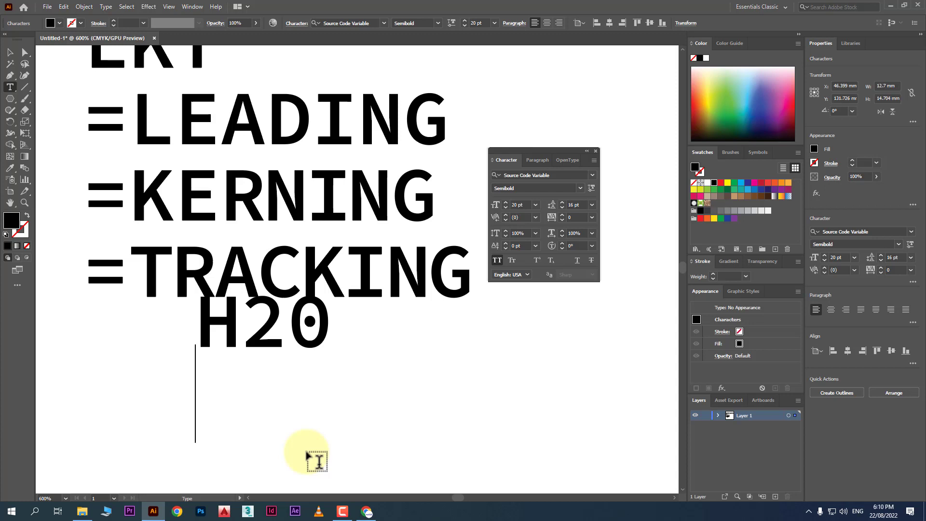
pyautogui.write('A2')
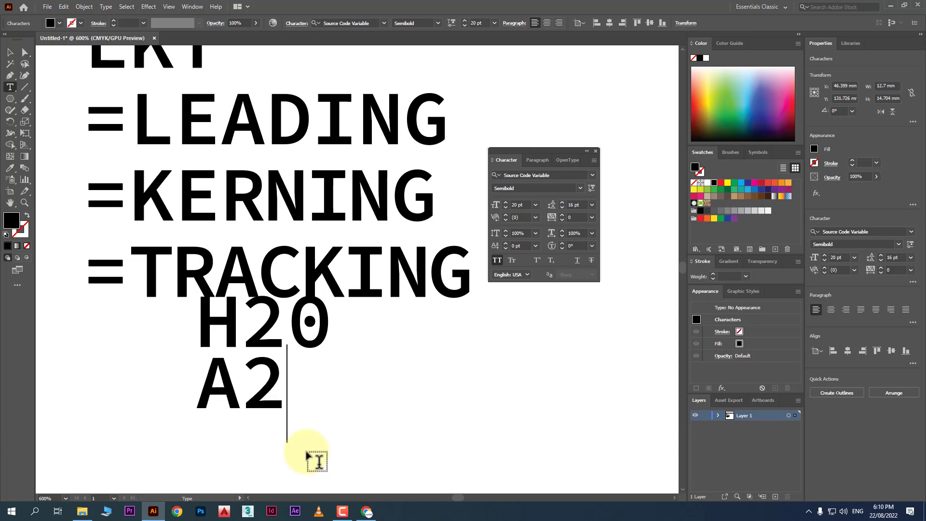
pyautogui.write('+')
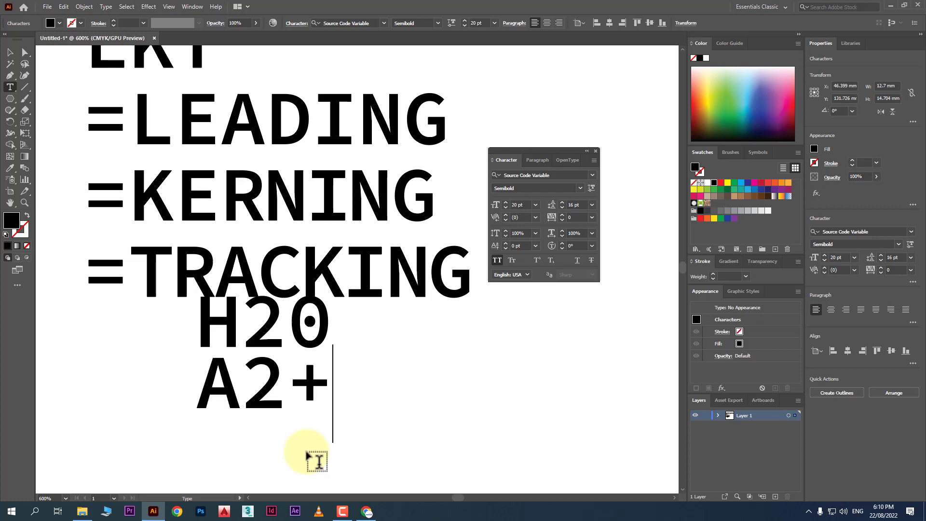
pyautogui.write('B2')
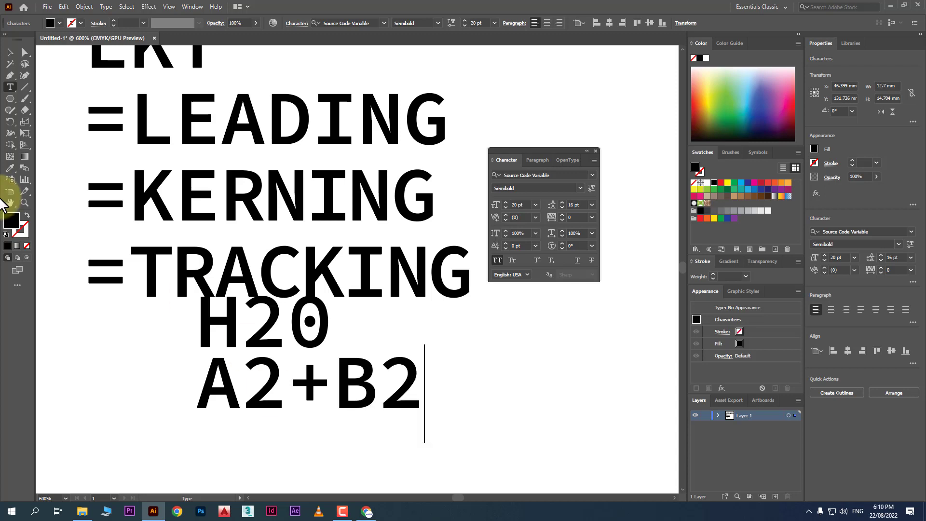
pyautogui.click(10, 51)
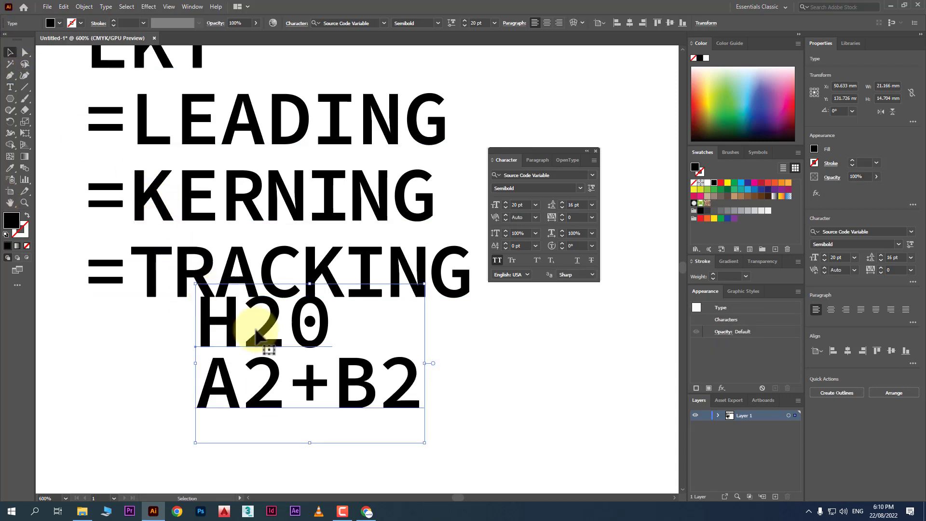
pyautogui.moveTo(258, 324); pyautogui.dragTo(269, 366)
# Step: Format the 2 in H20 as subscript
pyautogui.click(10, 87)
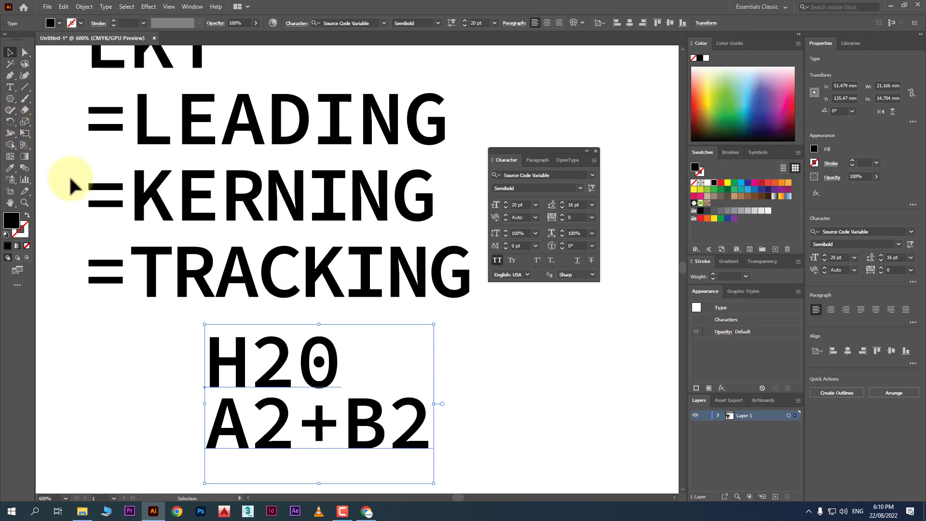
pyautogui.click(265, 368)
pyautogui.doubleClick(274, 373)
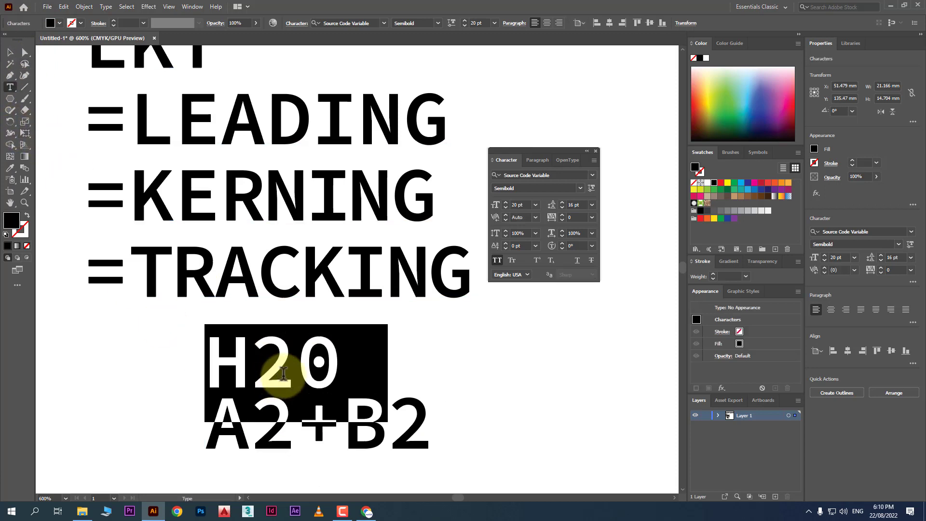
pyautogui.click(274, 373)
pyautogui.moveTo(251, 371); pyautogui.dragTo(295, 372)
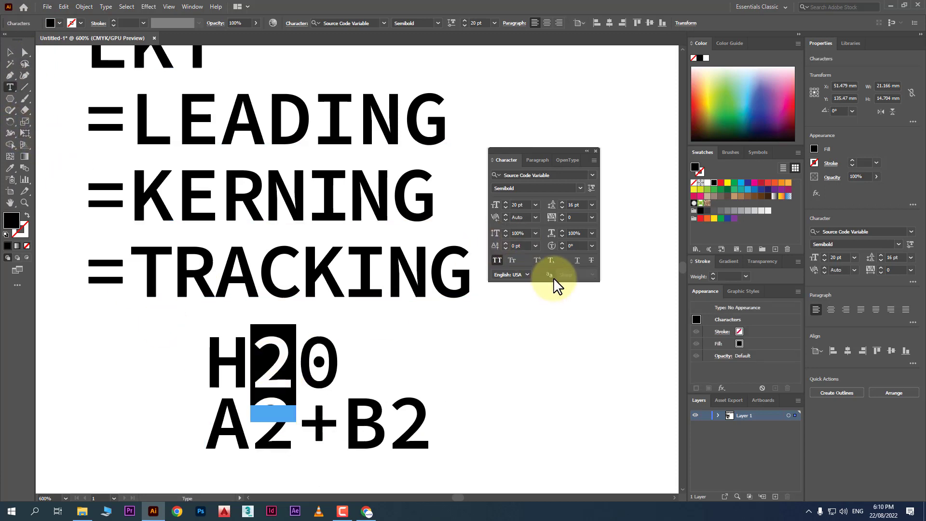
pyautogui.click(550, 261)
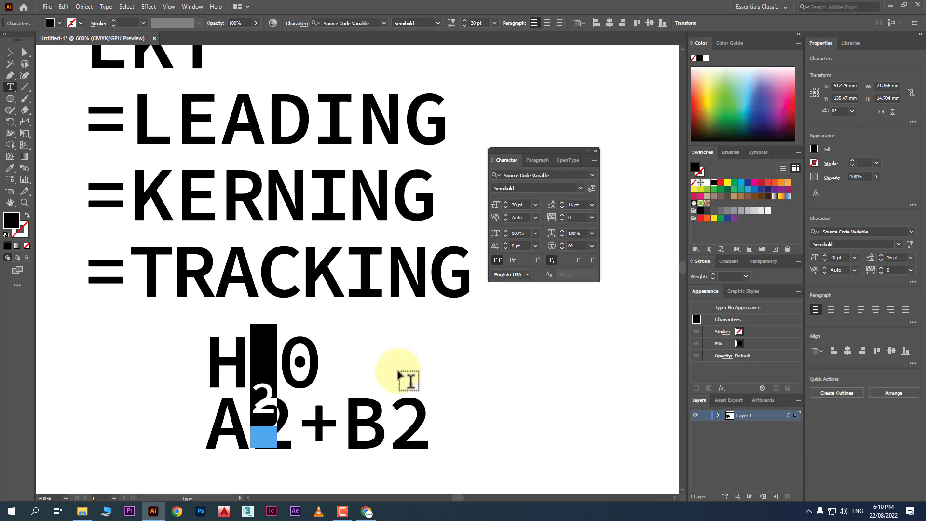
# Step: Format both 2s in A2+B2 as superscript
pyautogui.moveTo(405, 420); pyautogui.dragTo(432, 417)
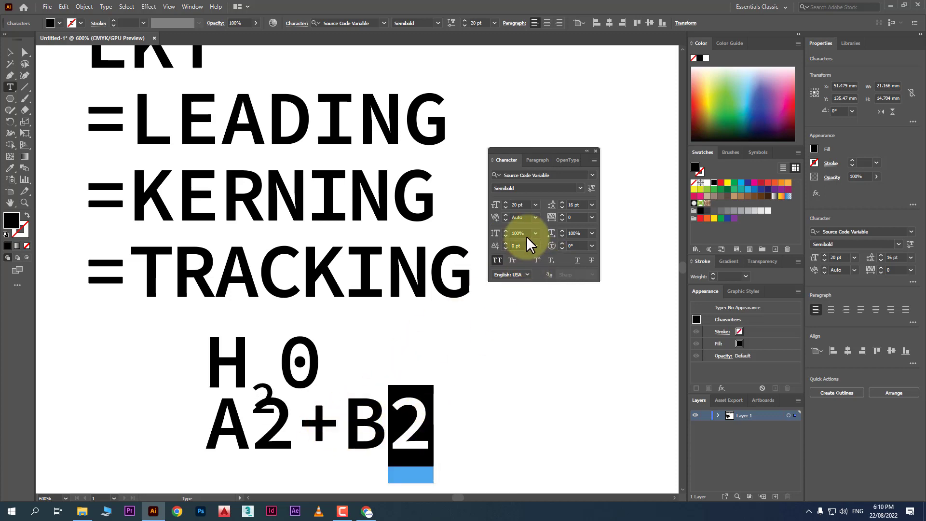
pyautogui.click(535, 261)
pyautogui.moveTo(249, 451); pyautogui.dragTo(295, 436)
pyautogui.click(537, 259)
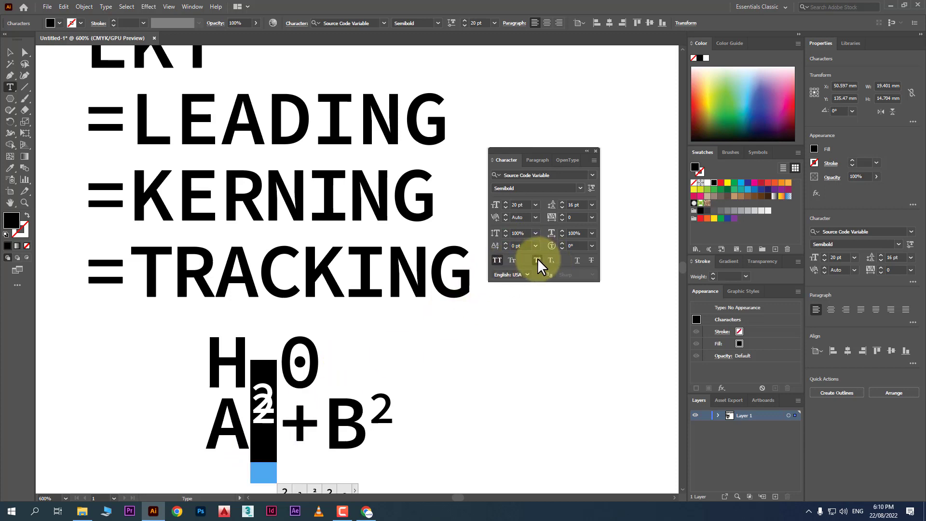
pyautogui.press('Escape')
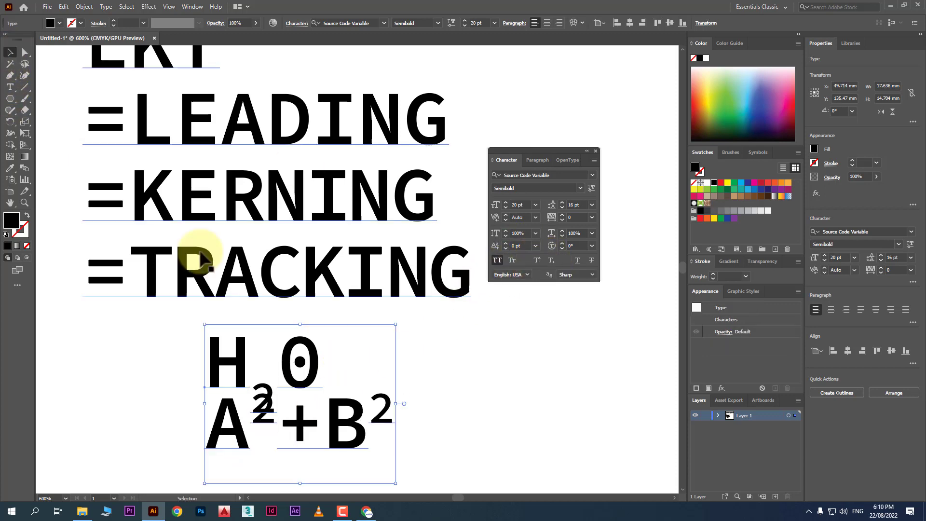
# Step: Insert a blank line between the H20 and A2+B2 lines
pyautogui.scroll(-2, 261, 313)
pyautogui.click(326, 304)
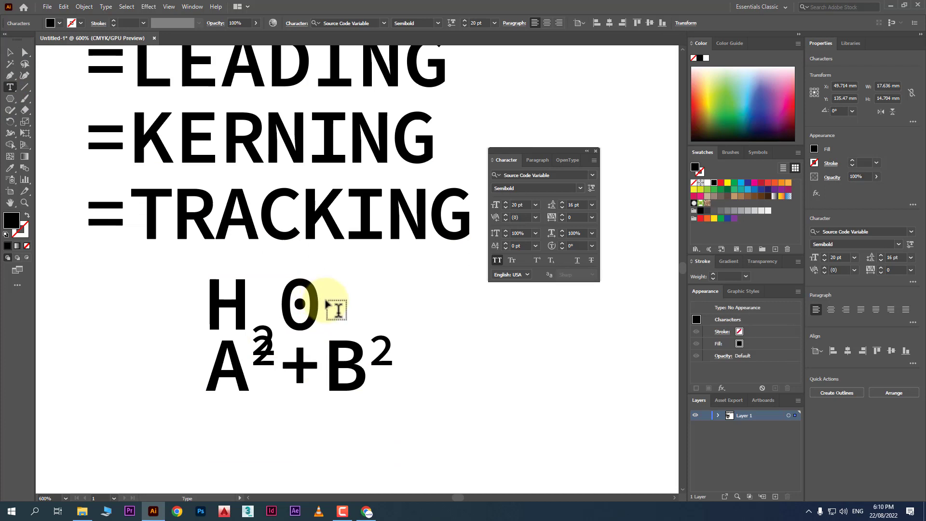
pyautogui.press('Return')
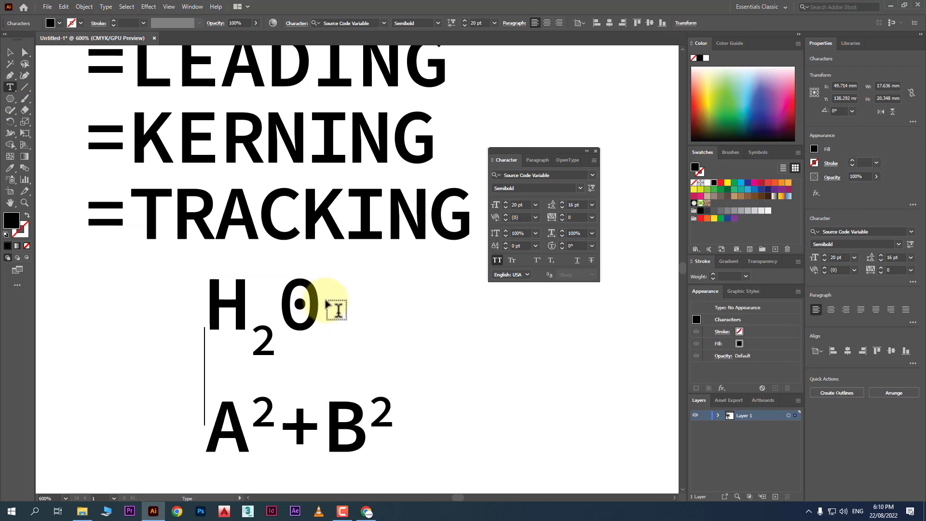
# Step: Try Underline and Strikethrough on the LKT text object, turning each one off again
pyautogui.click(9, 52)
pyautogui.scroll(1, 366, 289)
pyautogui.click(410, 263)
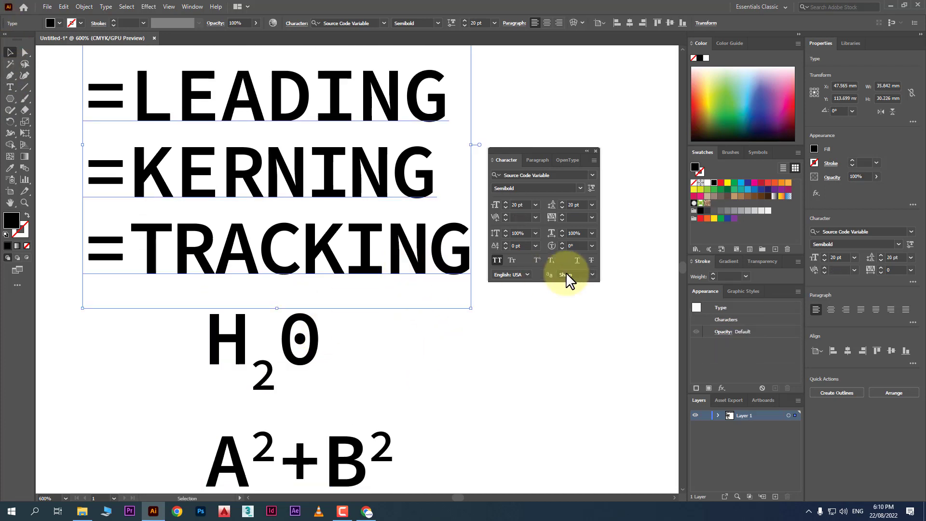
pyautogui.click(579, 262)
pyautogui.click(579, 262)
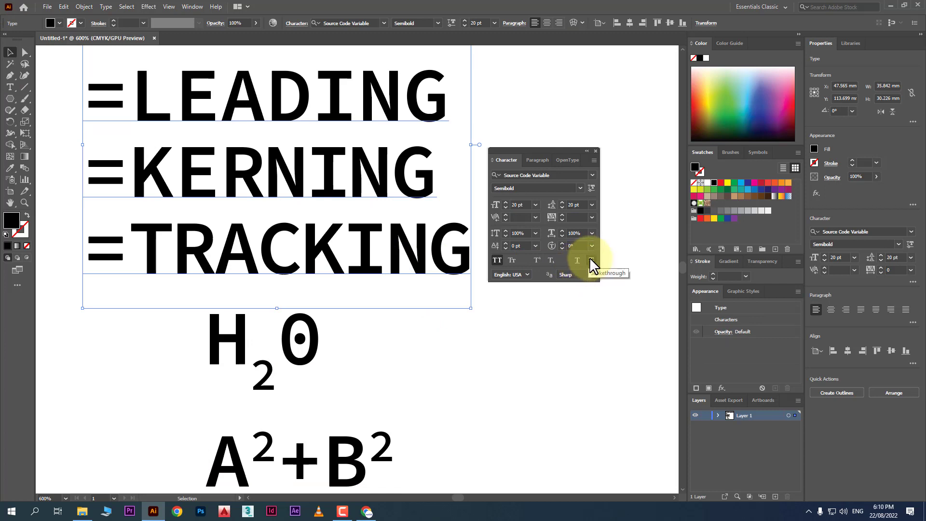
pyautogui.click(591, 260)
pyautogui.click(590, 259)
# Step: Shift the LKT and H20 text objects rightward and draw a placeholder area text frame about 18 by 33 mm in the freed space
pyautogui.scroll(2, 438, 277)
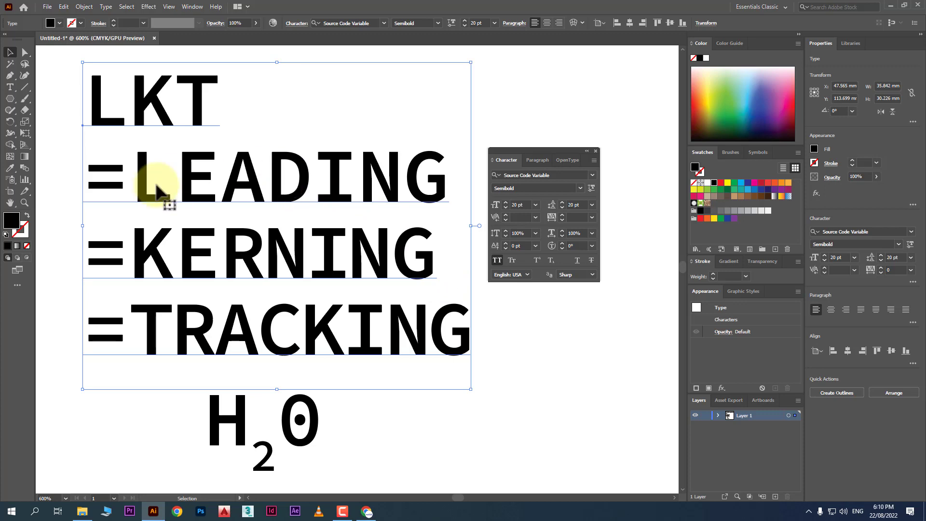
pyautogui.moveTo(190, 190); pyautogui.dragTo(321, 182)
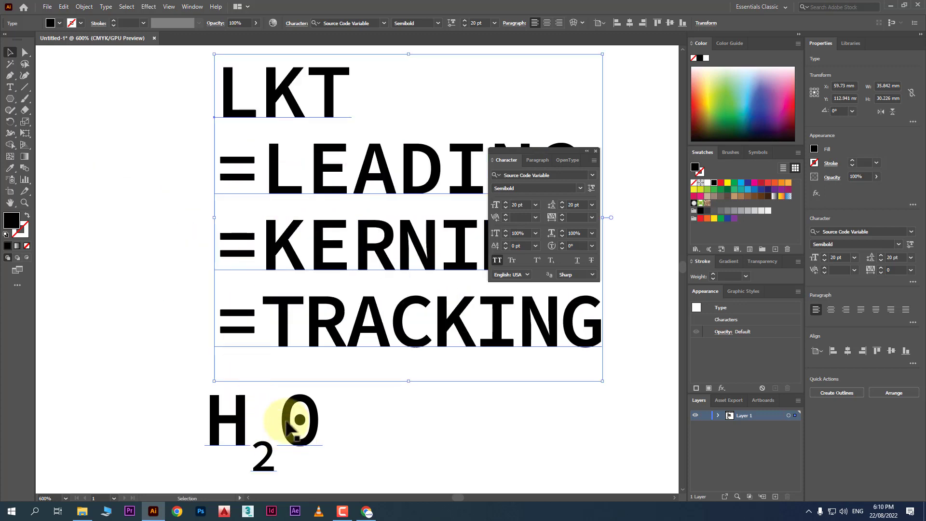
pyautogui.moveTo(300, 420); pyautogui.dragTo(363, 424)
pyautogui.moveTo(327, 239); pyautogui.dragTo(406, 237)
pyautogui.click(11, 87)
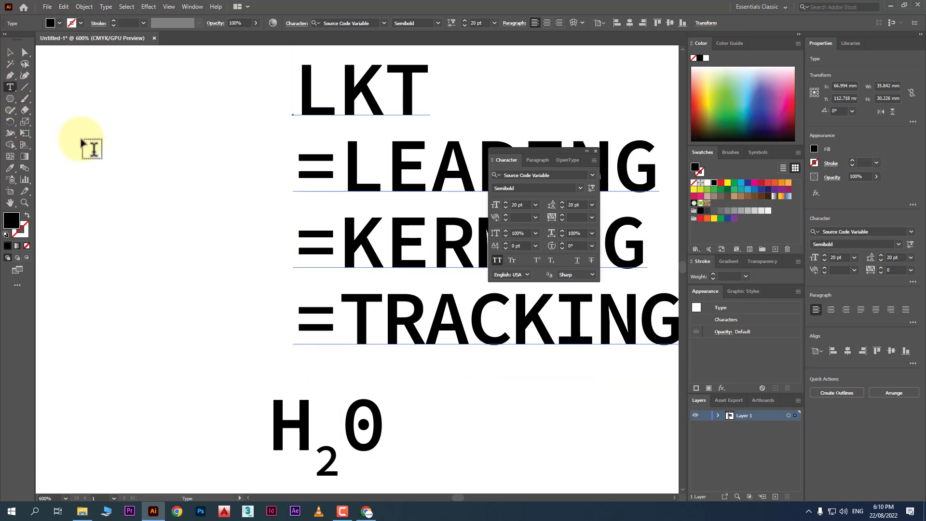
pyautogui.moveTo(57, 75); pyautogui.dragTo(245, 423)
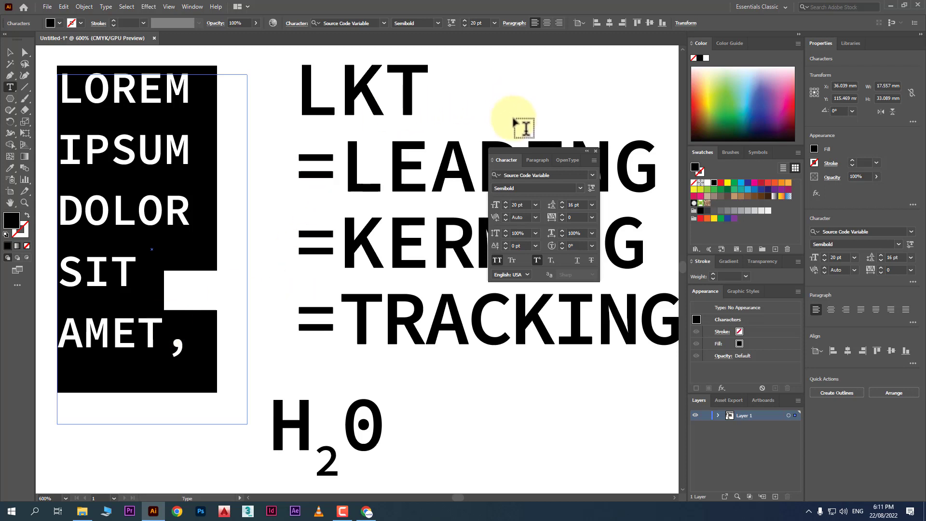
# Step: Move the Character panel higher and reset its settings to defaults for the selected placeholder text
pyautogui.moveTo(523, 151); pyautogui.dragTo(497, 76)
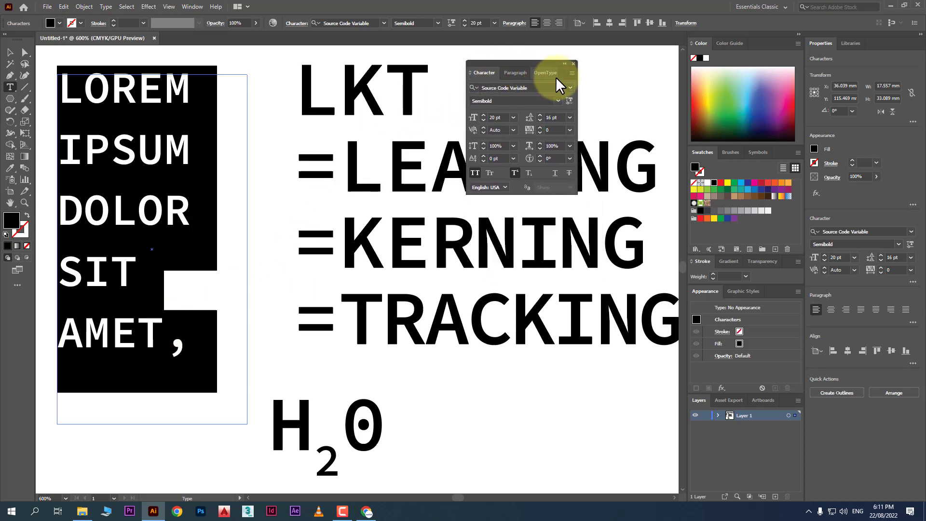
pyautogui.click(571, 73)
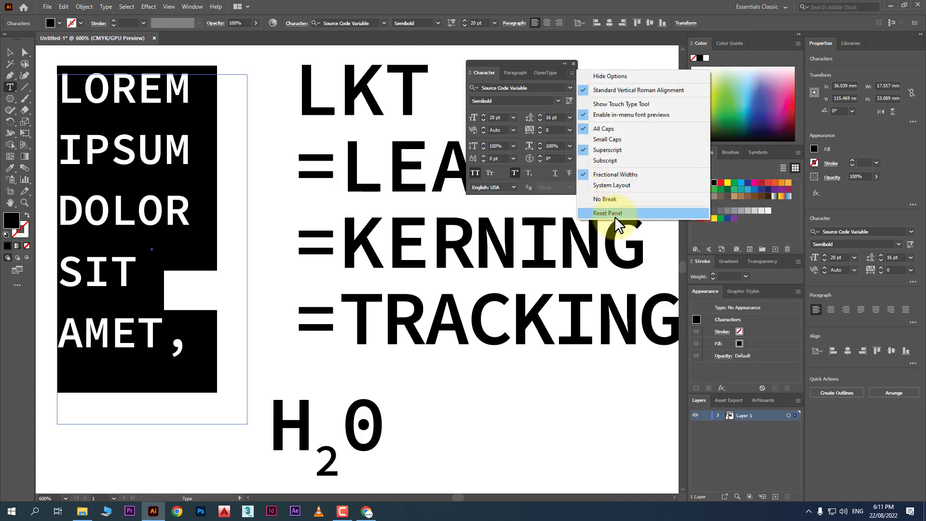
pyautogui.click(638, 213)
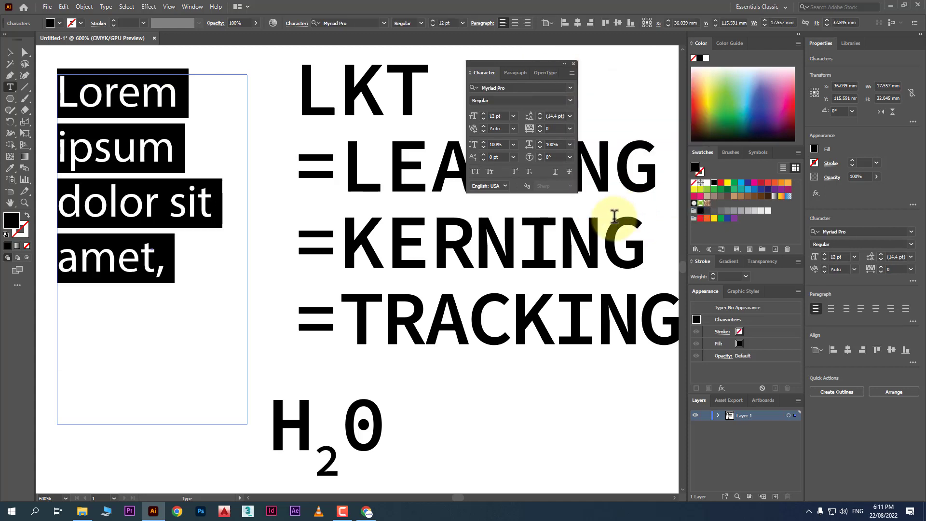
pyautogui.click(571, 72)
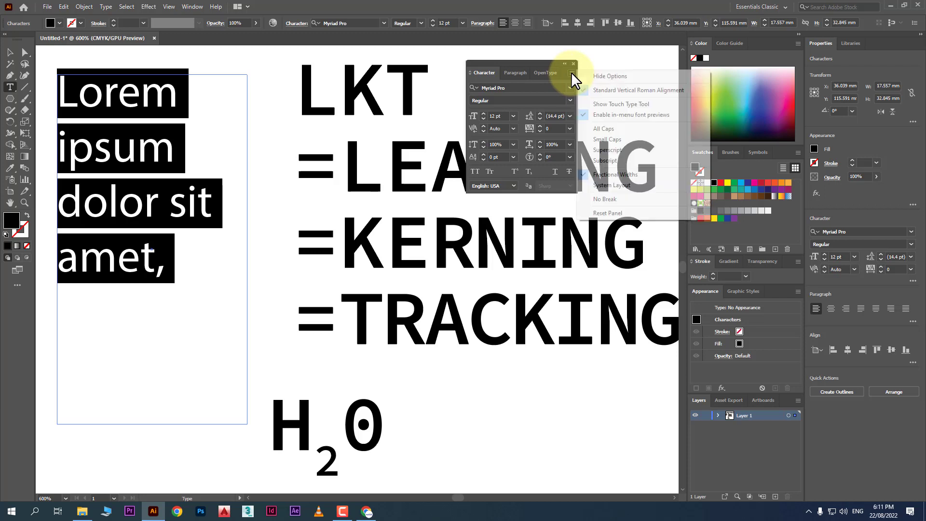
pyautogui.click(612, 215)
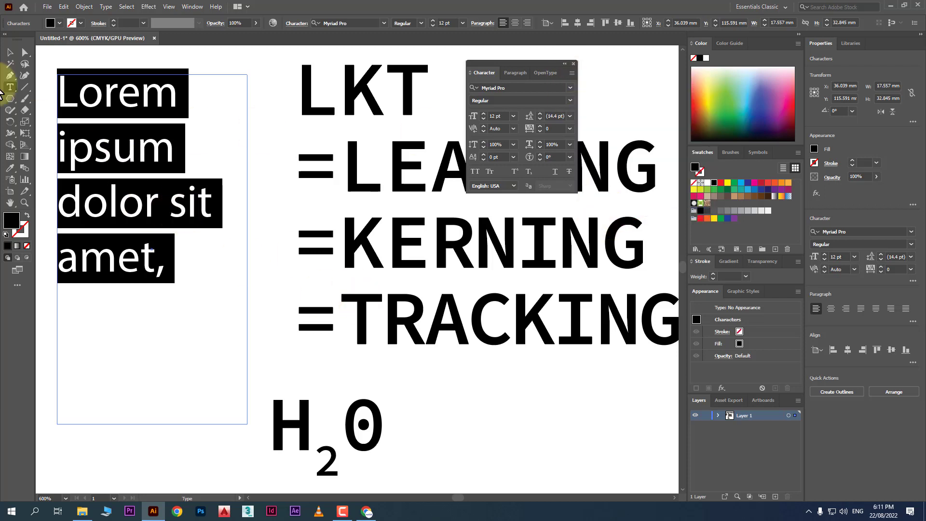
# Step: Delete the placeholder text frame, the LKT text and the H20 text object
pyautogui.click(9, 53)
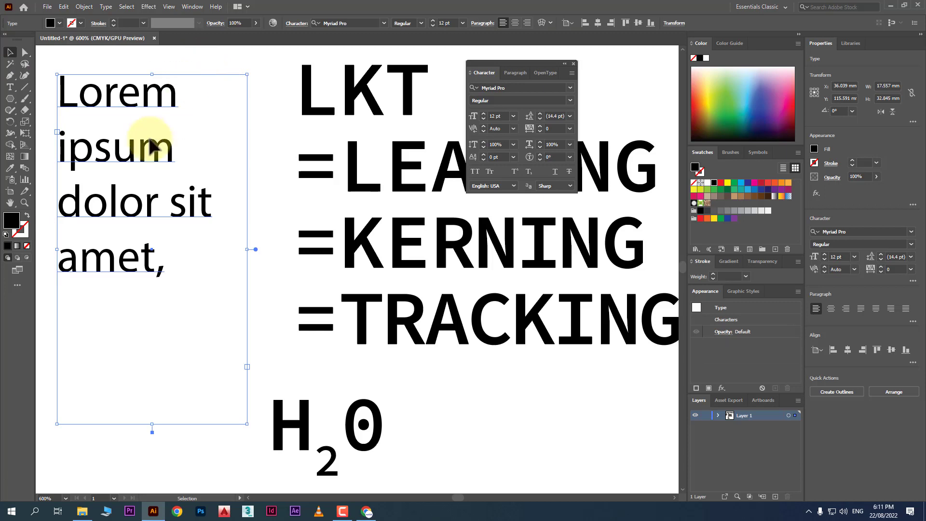
pyautogui.press('Delete')
pyautogui.moveTo(253, 89); pyautogui.dragTo(498, 441)
pyautogui.press('Delete')
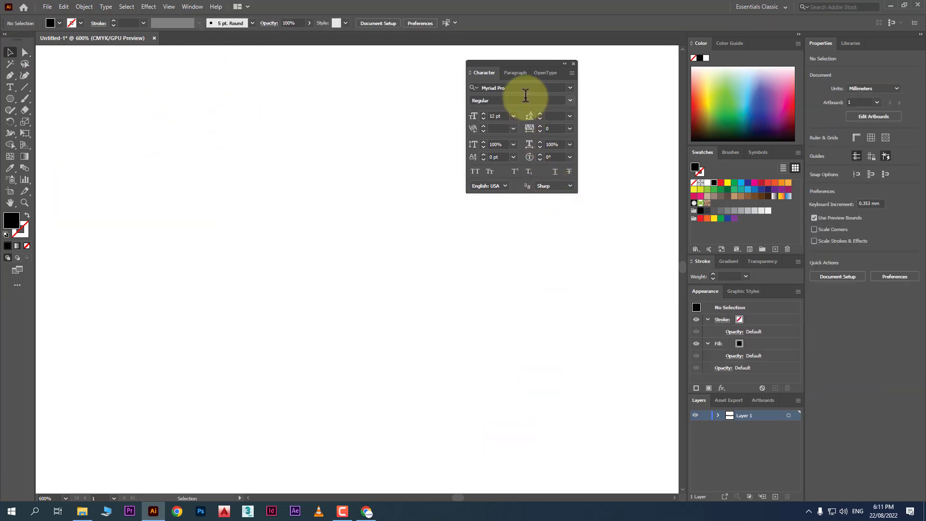
# Step: Draw a new placeholder area text frame about 49 by 36 mm and bring up the Paragraph settings beside it
pyautogui.click(10, 87)
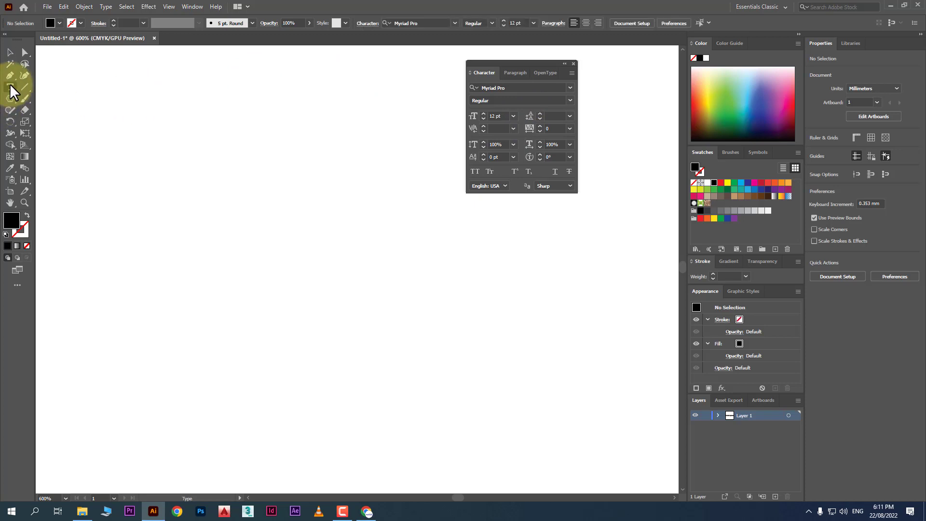
pyautogui.moveTo(97, 74); pyautogui.dragTo(630, 457)
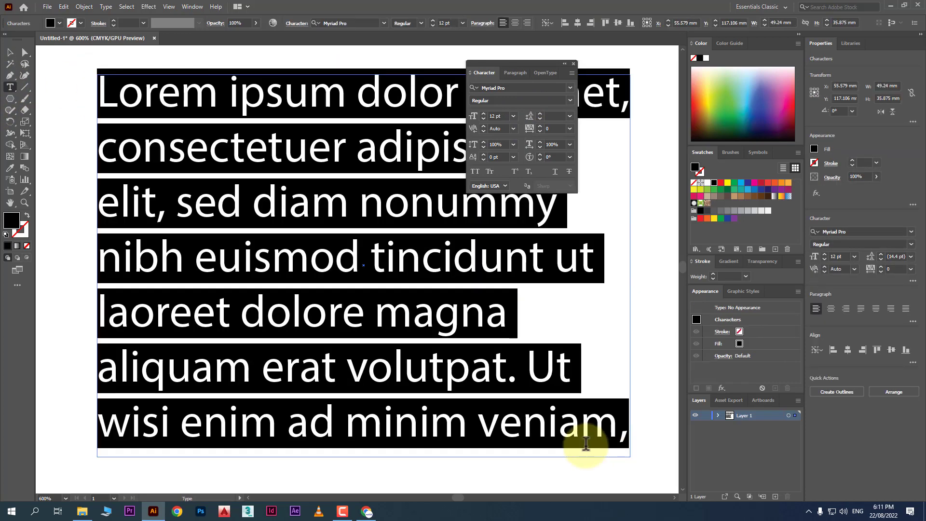
pyautogui.click(518, 73)
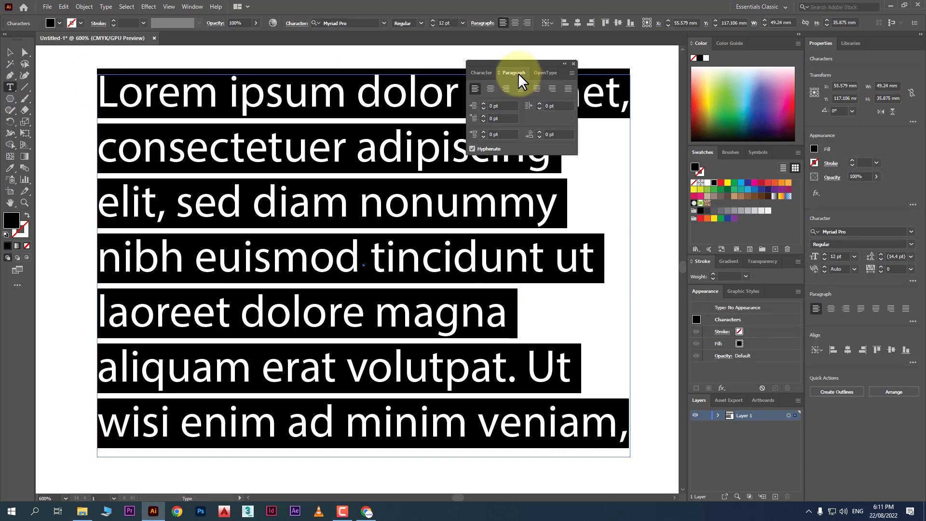
pyautogui.moveTo(534, 61); pyautogui.dragTo(631, 60)
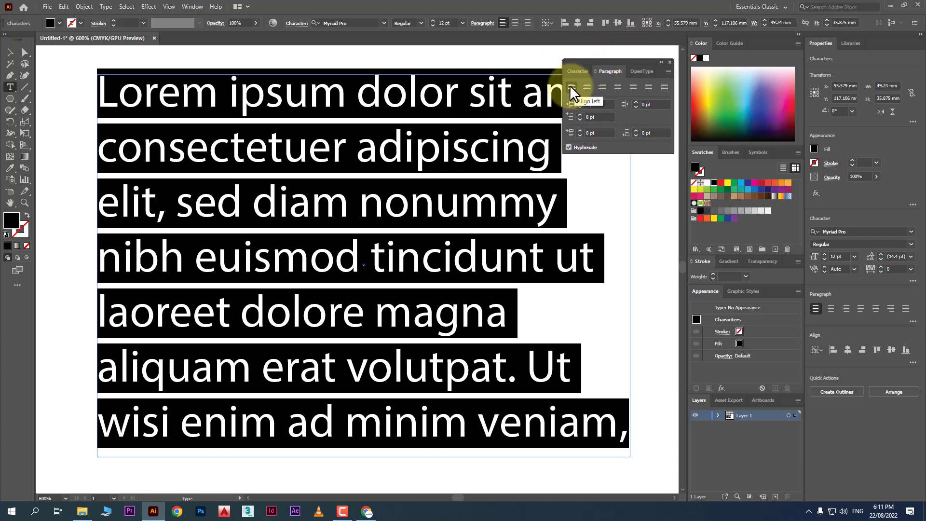
# Step: Try center, right and several justified alignments on the placeholder text, ending with left alignment
pyautogui.click(587, 87)
pyautogui.click(602, 87)
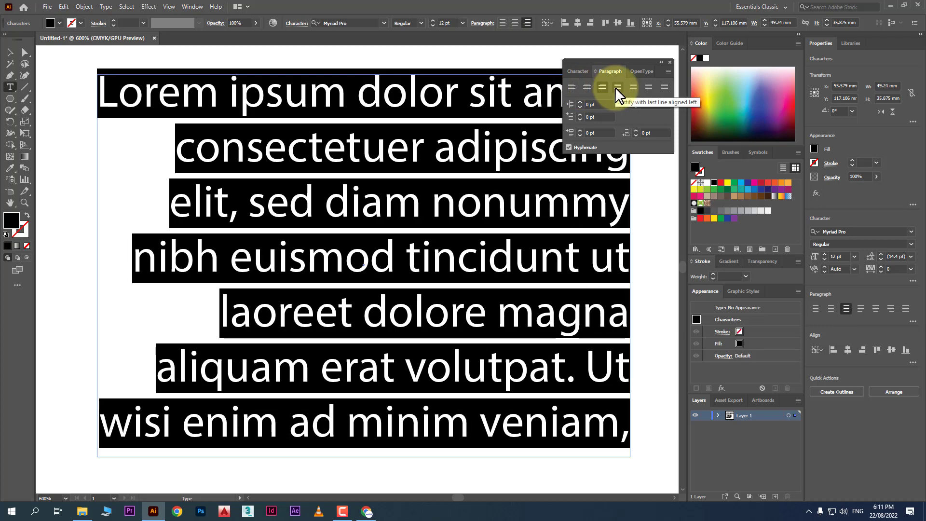
pyautogui.click(617, 87)
pyautogui.click(650, 87)
pyautogui.click(664, 87)
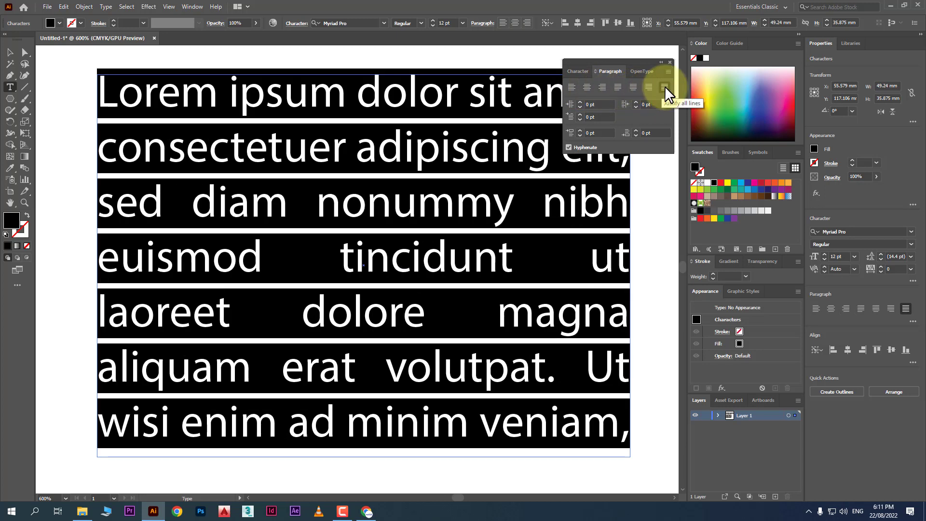
pyautogui.click(572, 87)
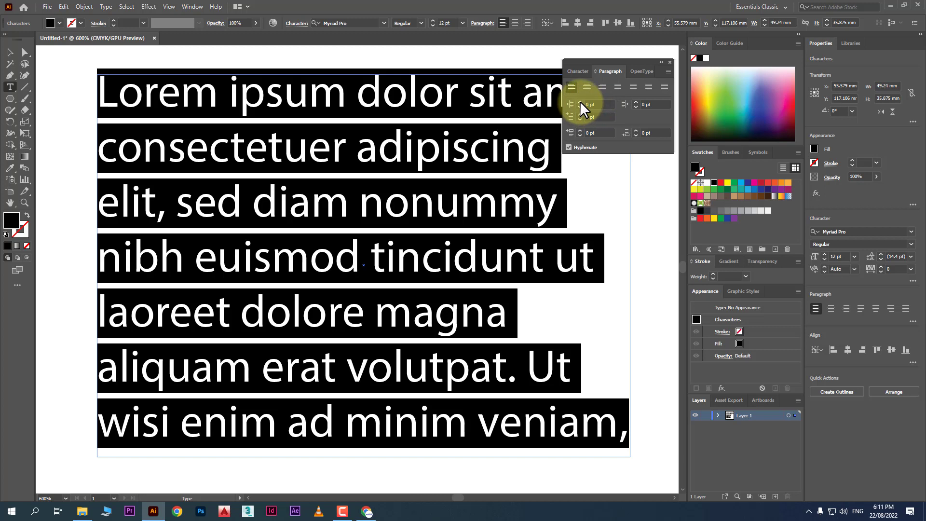
# Step: Set the left indent of the placeholder paragraph to 15 pt
pyautogui.click(581, 102)
pyautogui.click(581, 102)
pyautogui.click(580, 102)
pyautogui.click(581, 102)
pyautogui.click(580, 101)
pyautogui.click(580, 101)
pyautogui.click(580, 102)
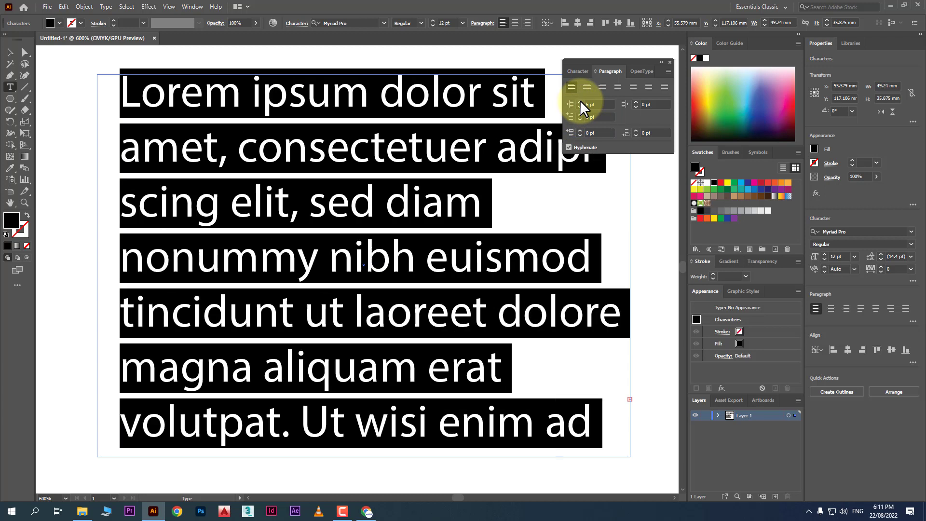
pyautogui.click(580, 101)
pyautogui.click(580, 102)
pyautogui.click(580, 102)
pyautogui.click(580, 102)
pyautogui.click(580, 102)
pyautogui.click(581, 101)
pyautogui.click(580, 102)
pyautogui.click(581, 102)
pyautogui.click(581, 101)
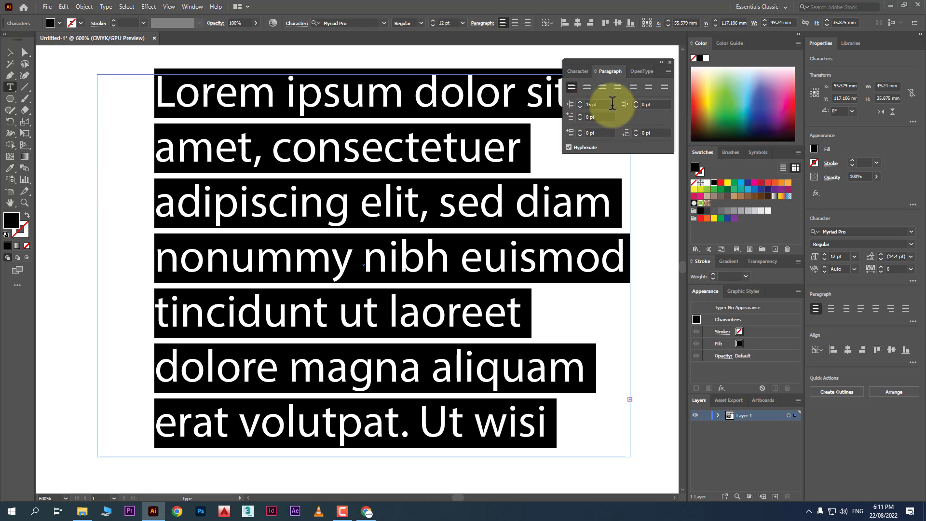
# Step: Set the right indent of the placeholder paragraph to 12 pt
pyautogui.click(637, 102)
pyautogui.click(637, 102)
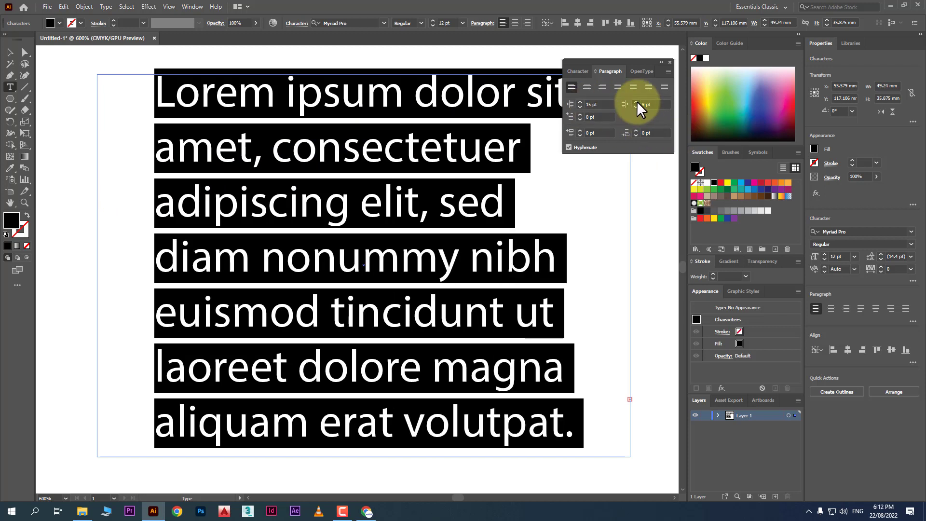
pyautogui.click(637, 101)
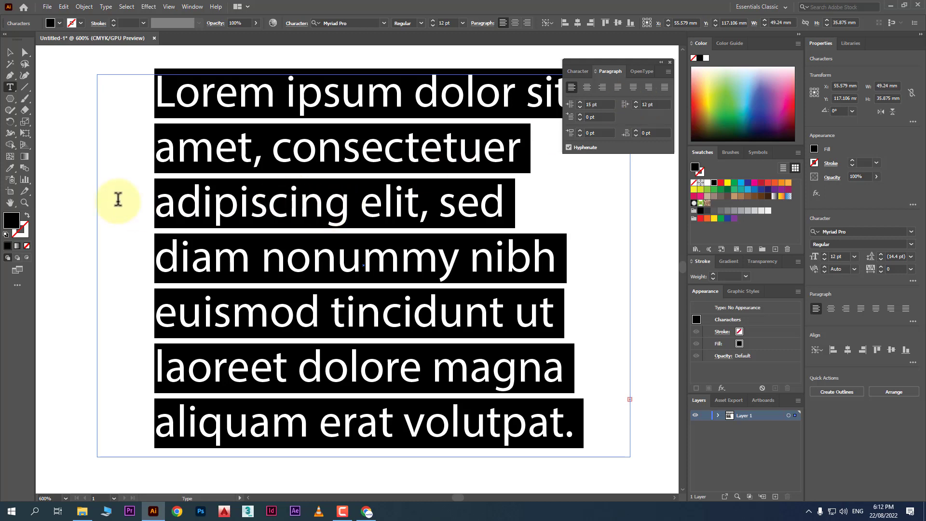
# Step: Enlarge the placeholder text frame from its lower-right corner so the overflowing text fits
pyautogui.click(10, 52)
pyautogui.scroll(-1, 216, 197)
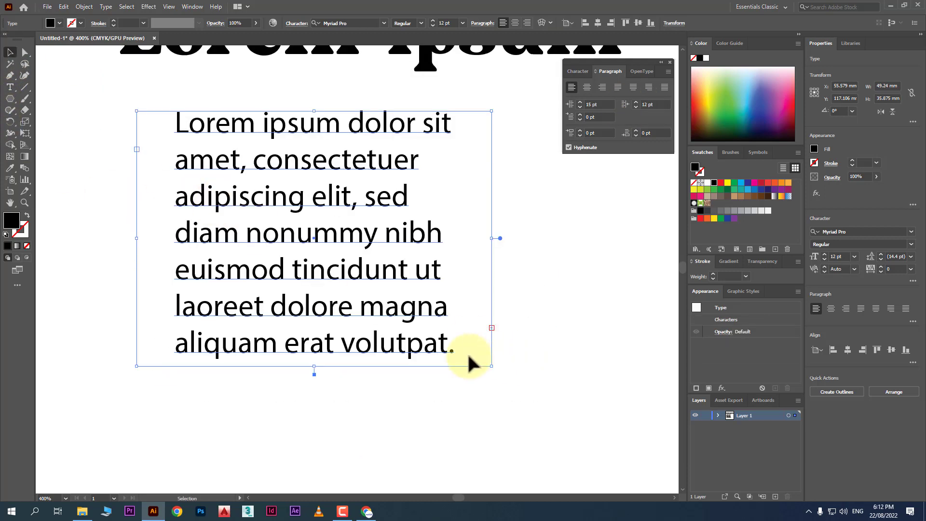
pyautogui.moveTo(490, 367); pyautogui.dragTo(586, 478)
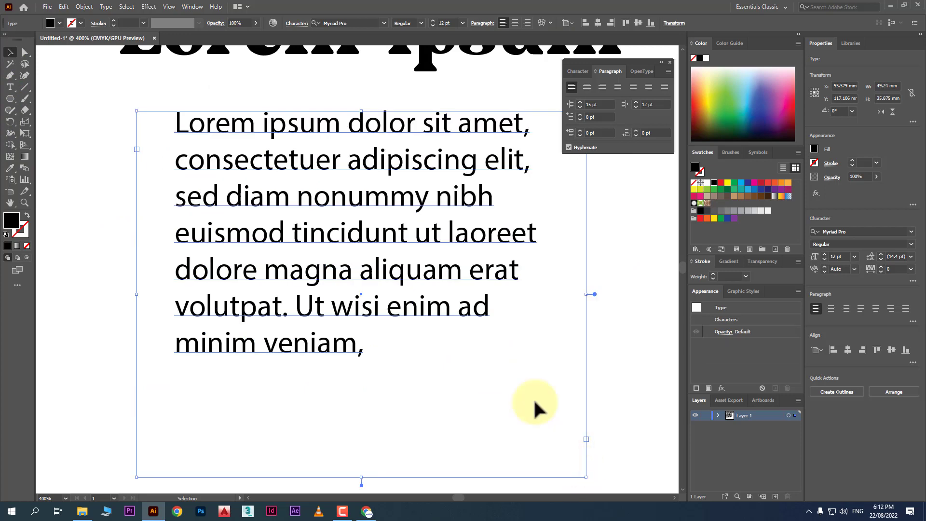
# Step: Raise the placeholder paragraph's left indent to 17 pt, then reset both its left and right indents to 0 pt
pyautogui.click(580, 102)
pyautogui.click(580, 102)
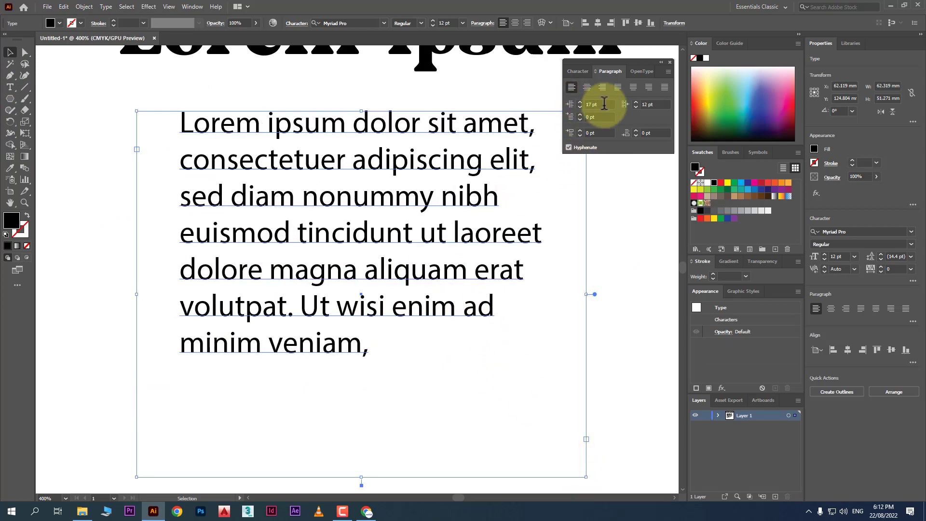
pyautogui.moveTo(604, 104); pyautogui.dragTo(574, 98)
pyautogui.write('0')
pyautogui.press('Tab')
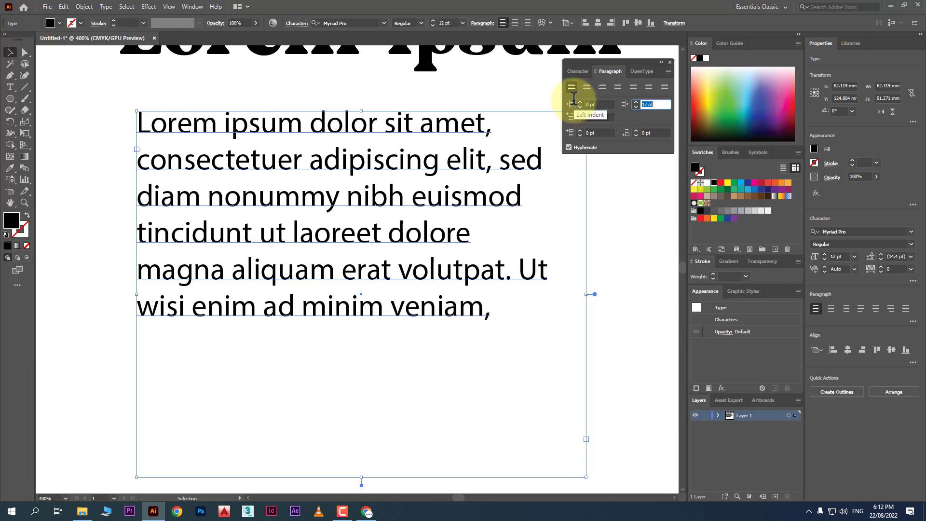
pyautogui.write('0')
pyautogui.press('Tab')
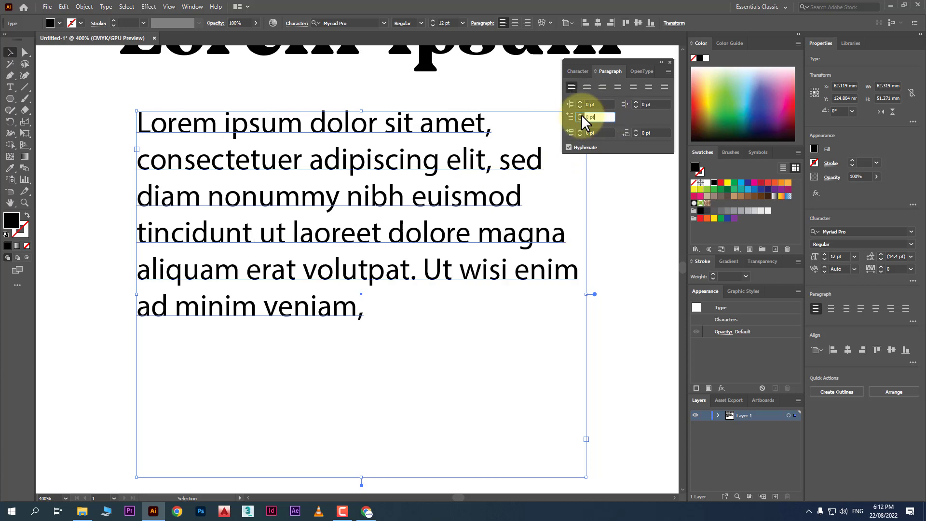
# Step: Try an 18 pt first-line indent on the placeholder paragraph, then return it to 0 pt
pyautogui.click(580, 114)
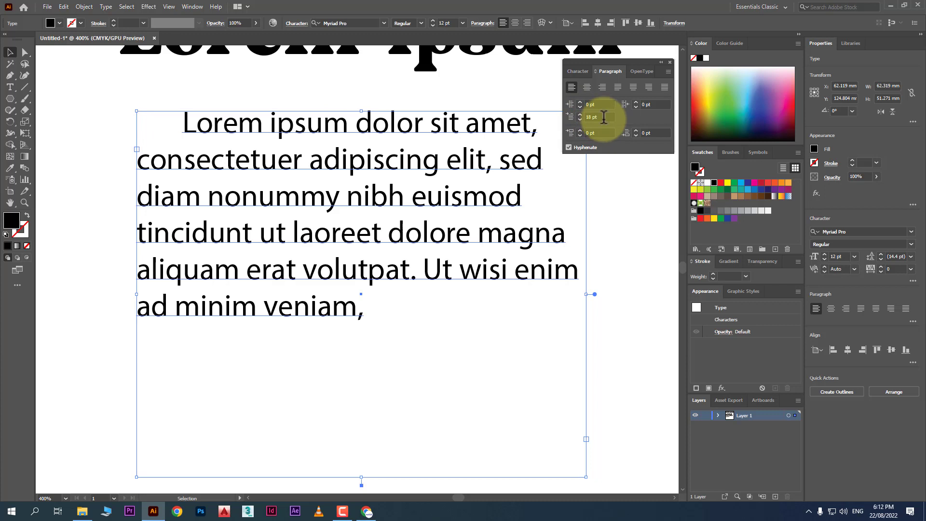
pyautogui.click(603, 117)
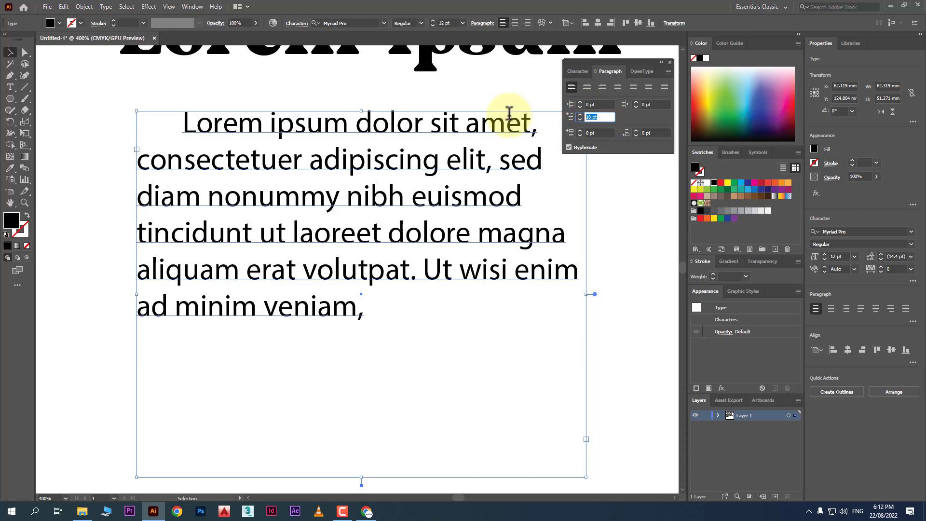
pyautogui.write('0')
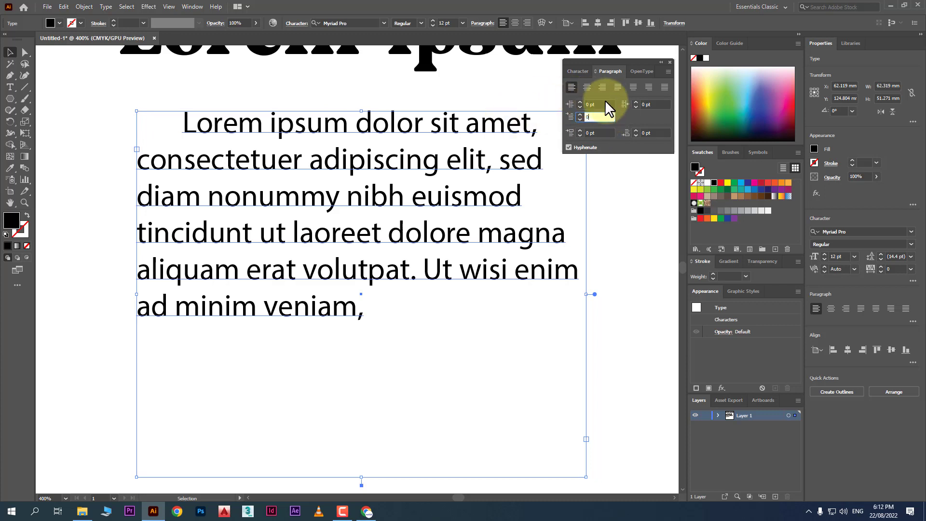
pyautogui.click(601, 102)
pyautogui.click(601, 102)
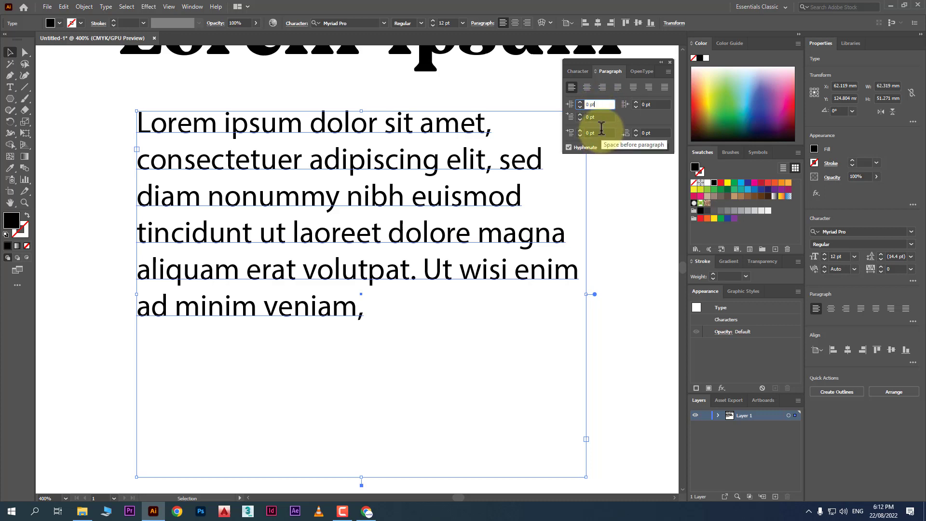
pyautogui.click(601, 130)
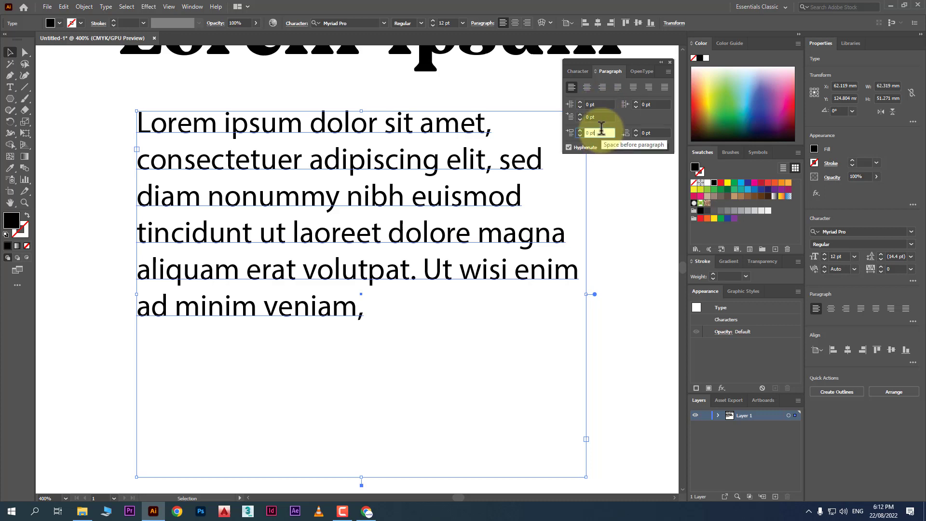
pyautogui.click(654, 130)
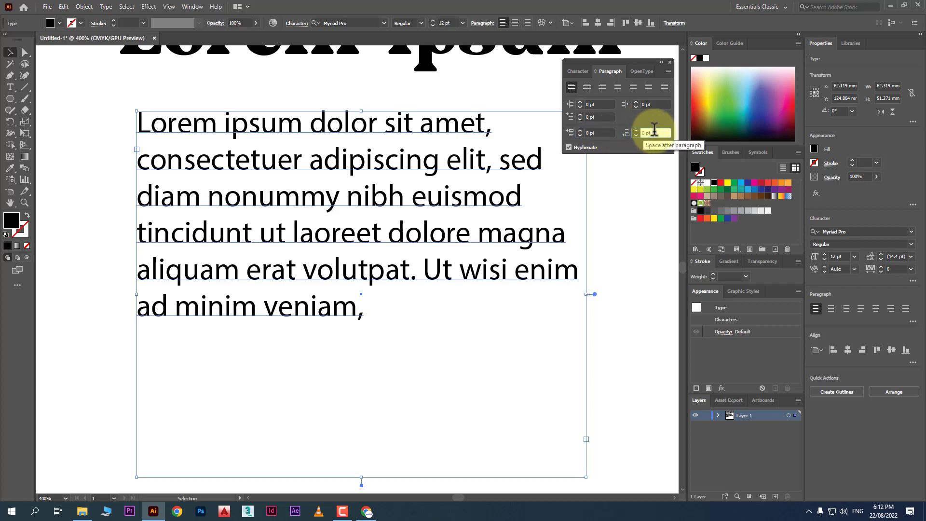
# Step: Add a period after "veniam," and paste a copy of the text's last three lines below as a second paragraph
pyautogui.doubleClick(305, 204)
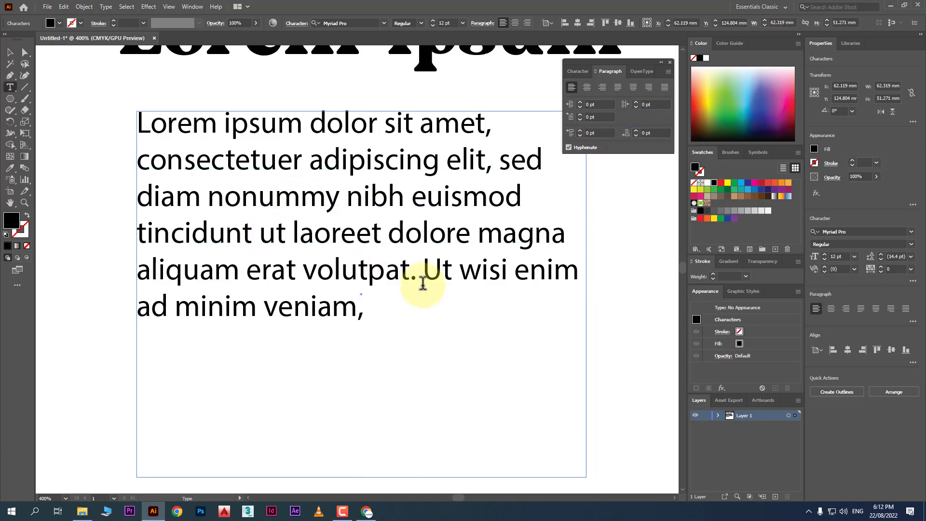
pyautogui.scroll(-1, 369, 296)
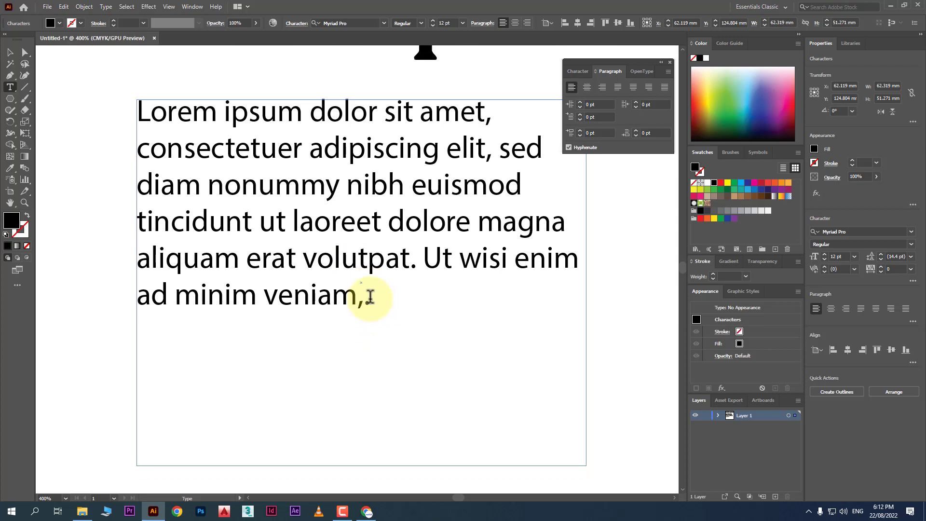
pyautogui.moveTo(370, 296); pyautogui.dragTo(136, 216)
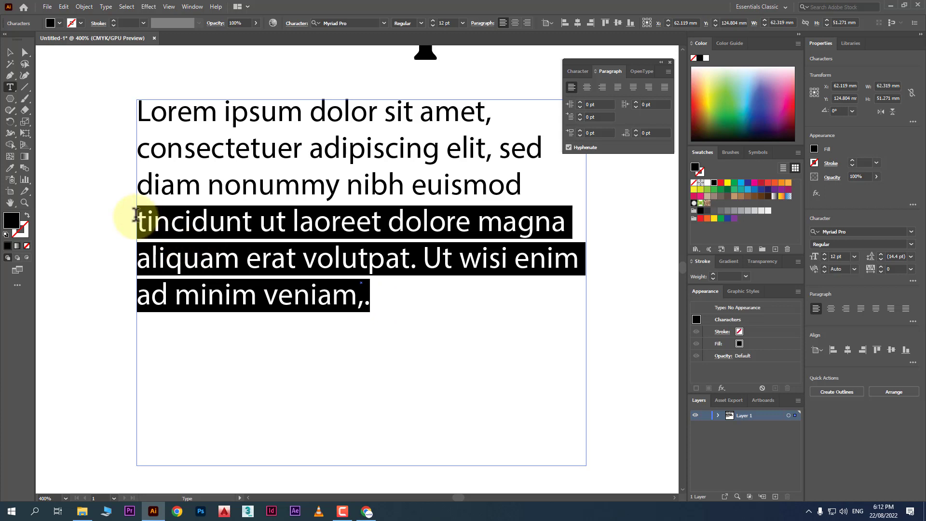
pyautogui.hotkey('ctrl', 'v')
pyautogui.hotkey('ctrl', 'z')
pyautogui.hotkey('ctrl', 'c')
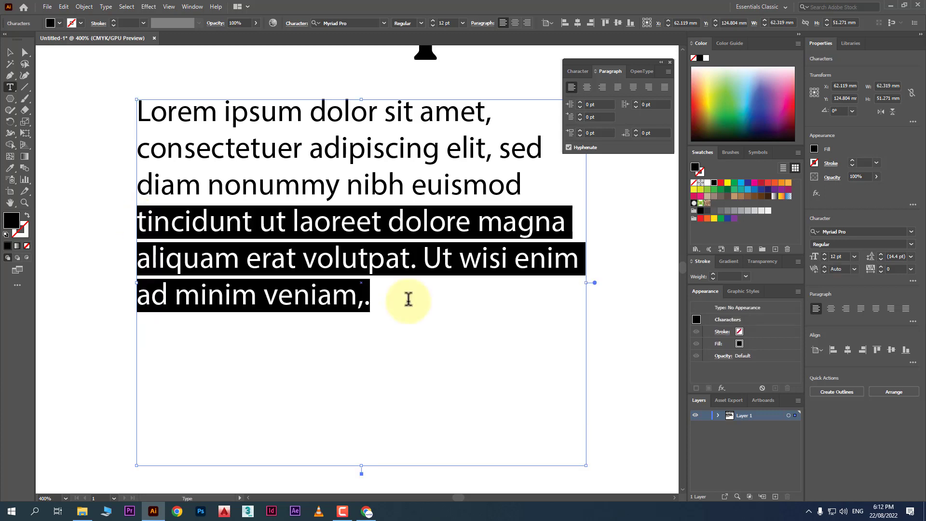
pyautogui.click(394, 296)
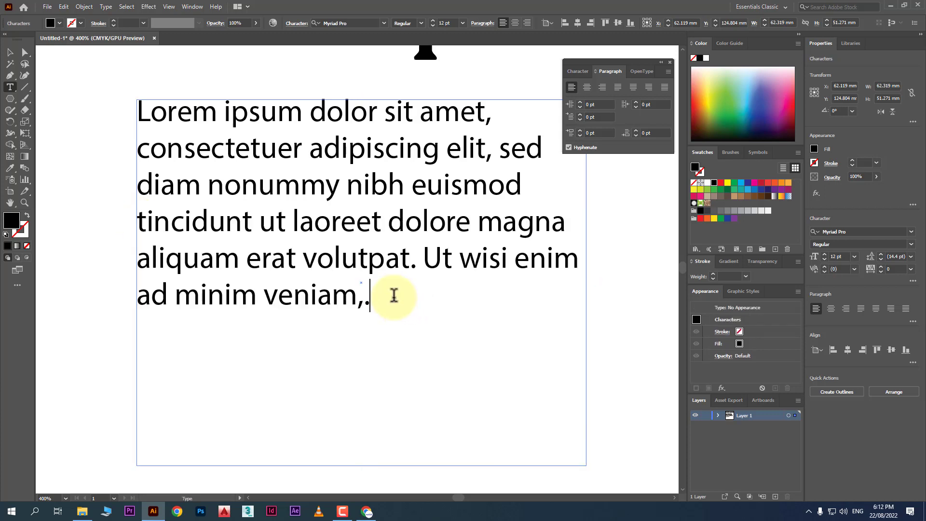
pyautogui.hotkey('ctrl', 'v')
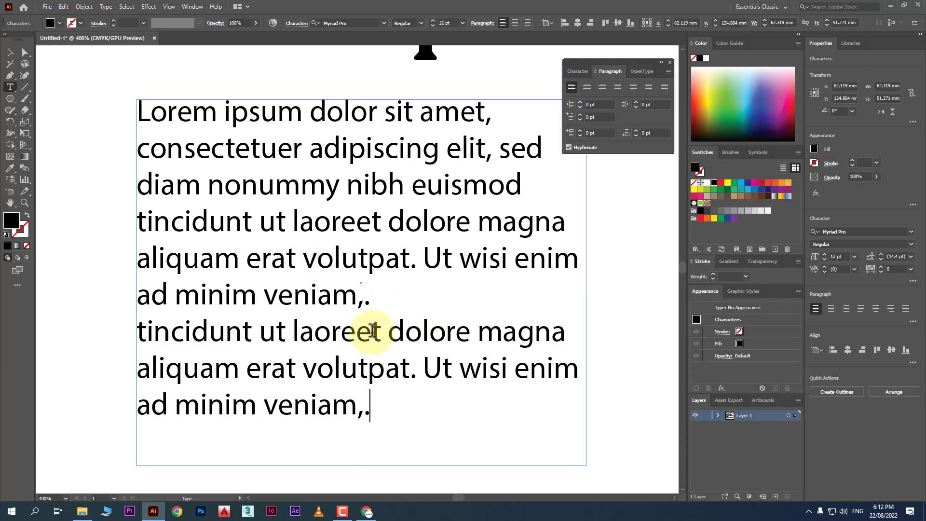
# Step: Set the space before paragraph to 7 pt for all of the placeholder text
pyautogui.moveTo(368, 407); pyautogui.dragTo(265, 368)
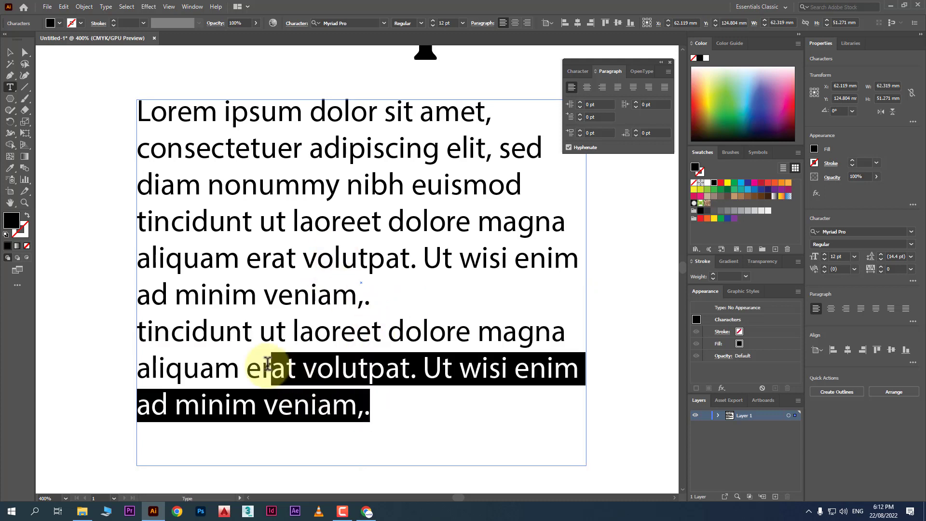
pyautogui.click(284, 294)
pyautogui.moveTo(372, 416); pyautogui.dragTo(139, 112)
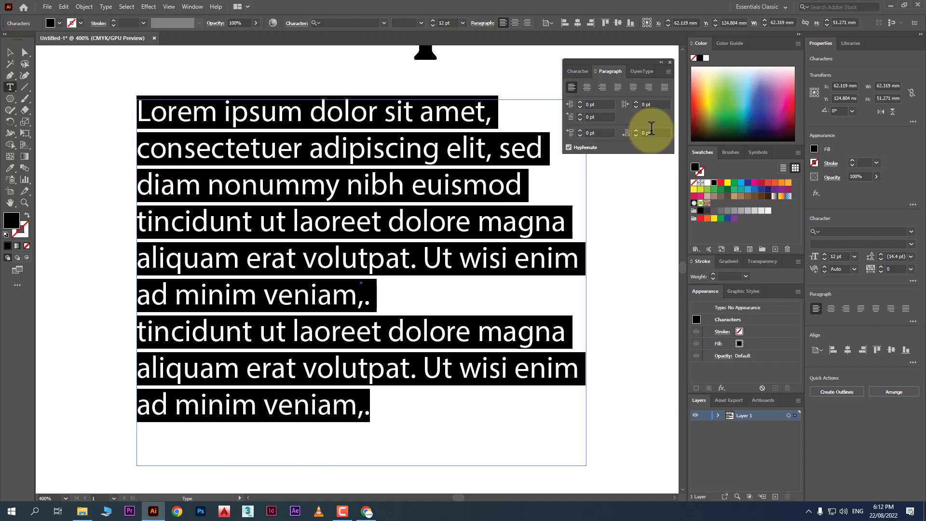
pyautogui.click(580, 129)
pyautogui.click(580, 129)
pyautogui.click(580, 129)
pyautogui.click(580, 129)
pyautogui.click(580, 130)
pyautogui.click(580, 130)
pyautogui.click(580, 129)
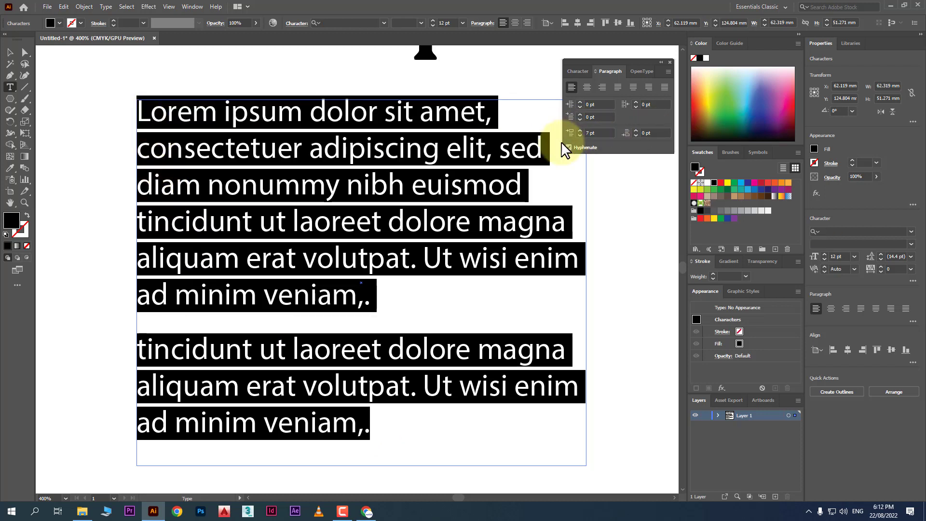
# Step: Set the space after paragraph to 3 pt for both placeholder paragraphs
pyautogui.click(636, 130)
pyautogui.click(636, 129)
pyautogui.click(635, 129)
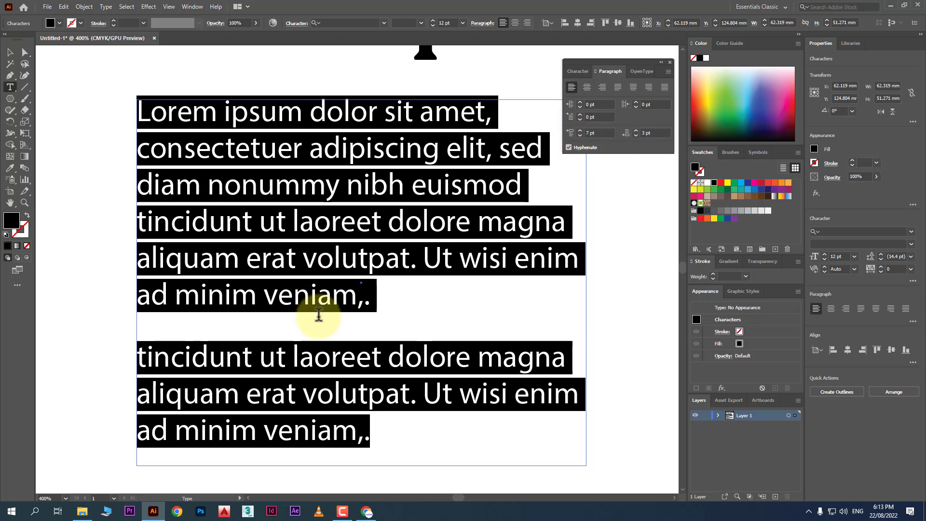
pyautogui.click(317, 256)
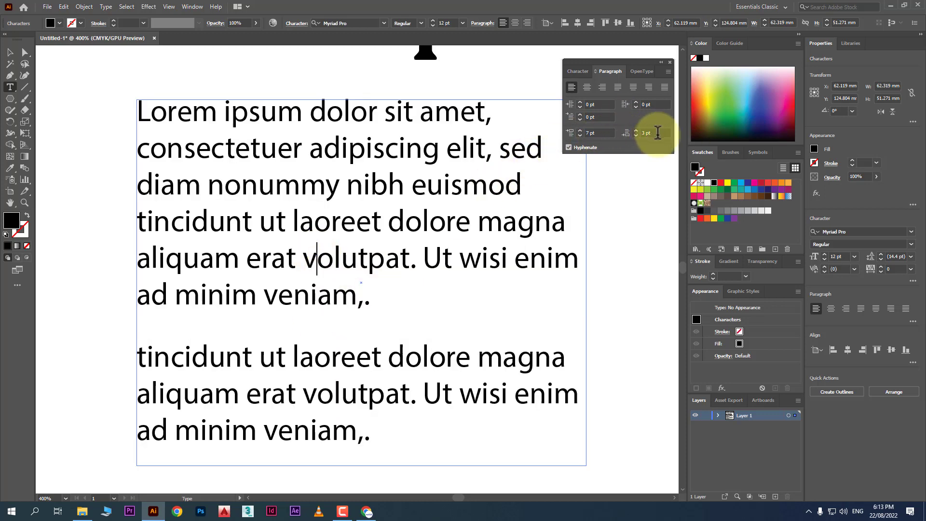
pyautogui.click(590, 133)
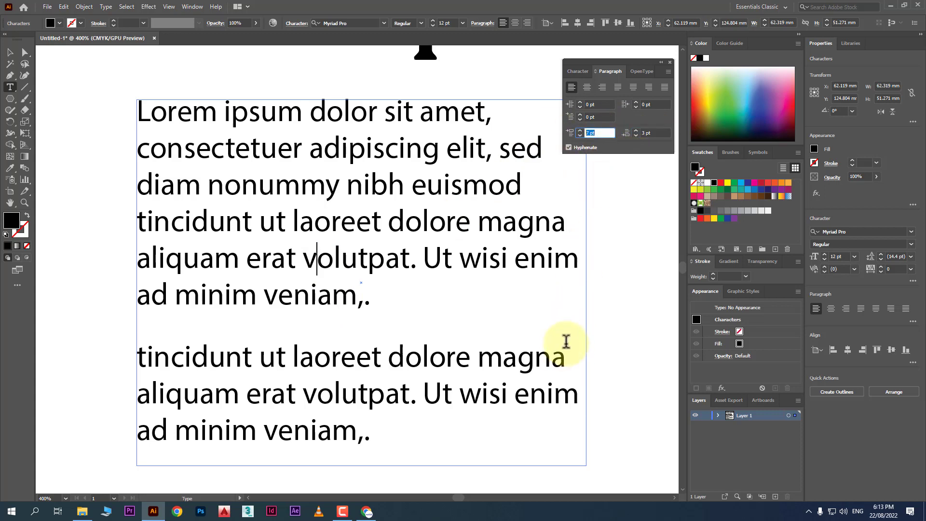
# Step: Turn automatic hyphenation off and back on for the first paragraph, then finish editing the text
pyautogui.click(569, 146)
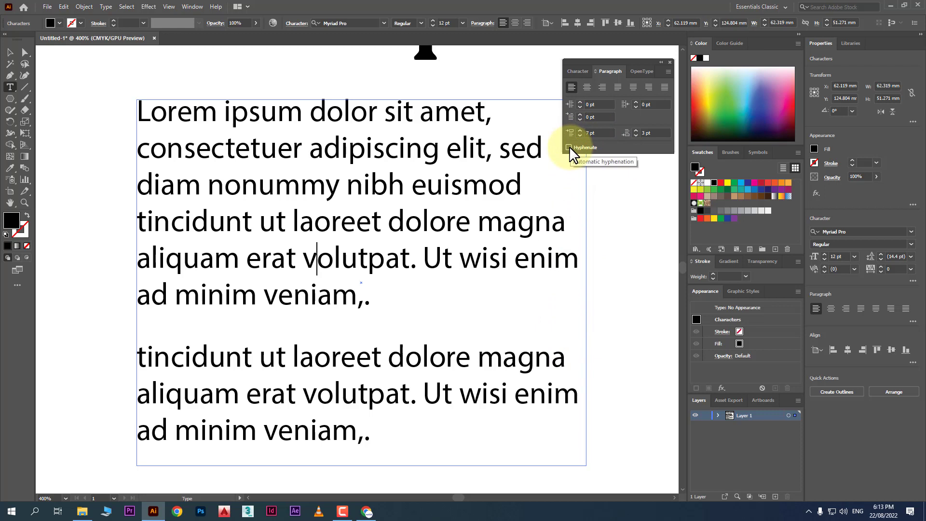
pyautogui.click(569, 146)
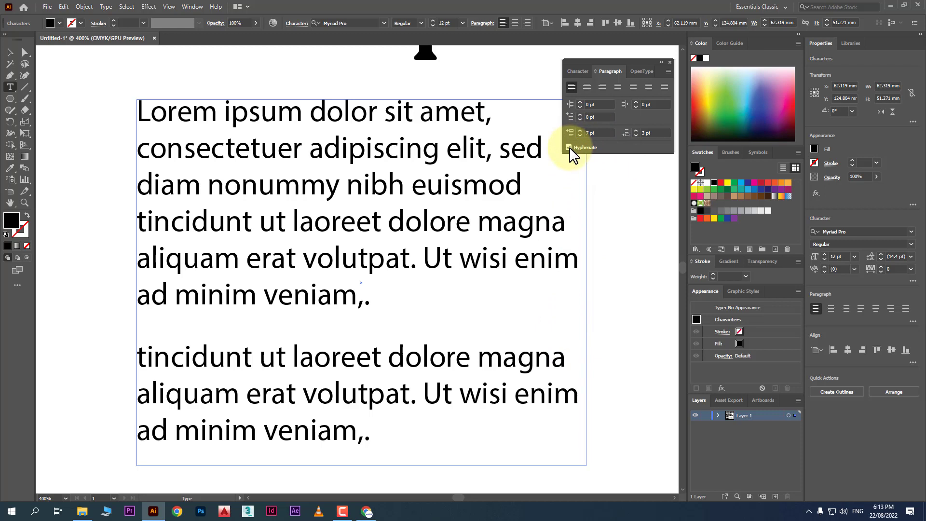
pyautogui.click(10, 52)
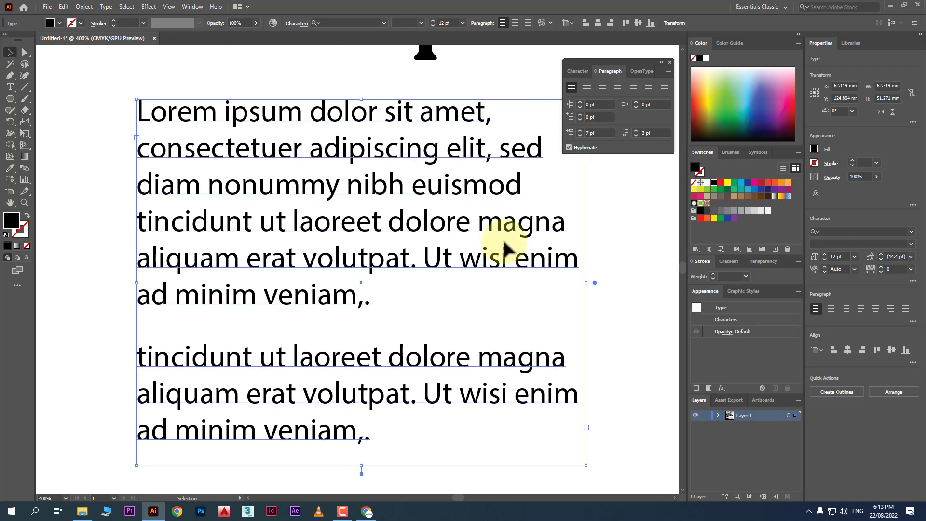
# Step: Draw a text frame about 29 mm wide and 13 mm tall above the large heading and reset its paragraph settings to defaults
pyautogui.scroll(1, 352, 323)
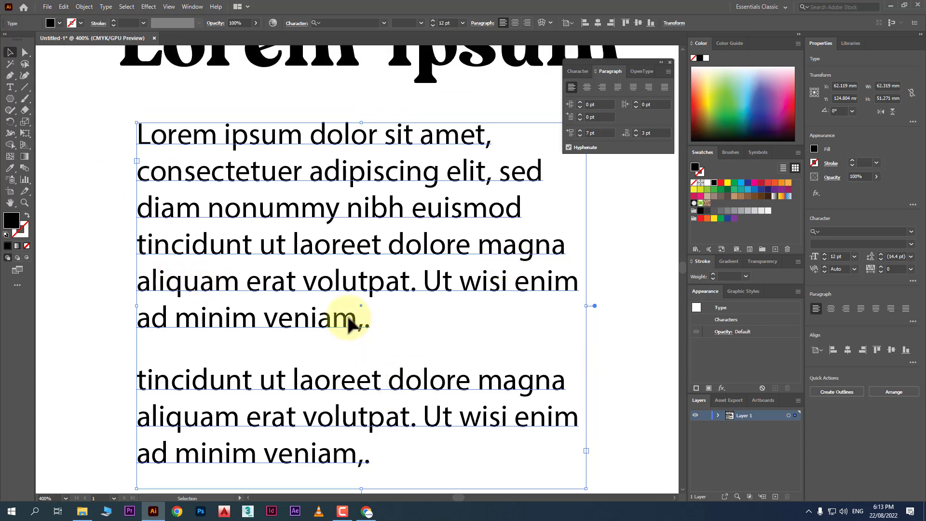
pyautogui.scroll(5, 351, 321)
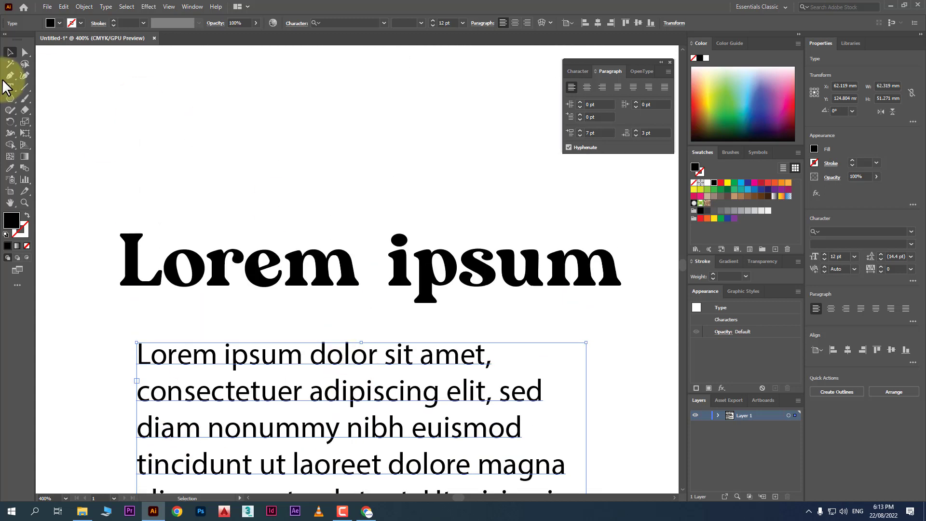
pyautogui.click(10, 87)
pyautogui.moveTo(171, 80); pyautogui.dragTo(383, 168)
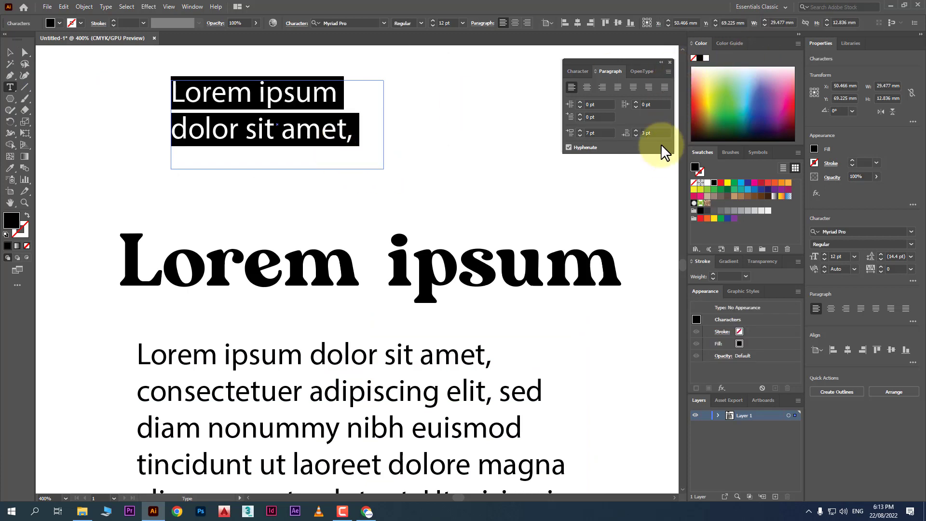
pyautogui.click(668, 71)
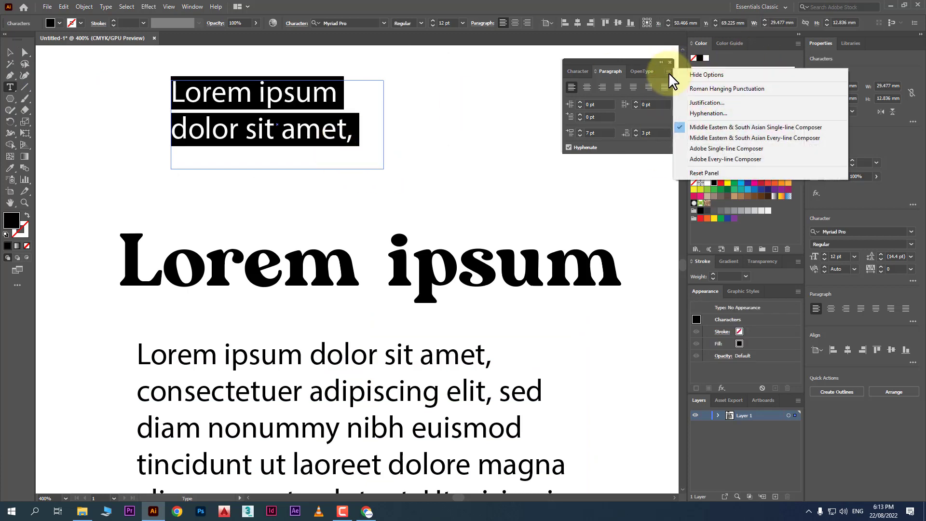
pyautogui.click(702, 172)
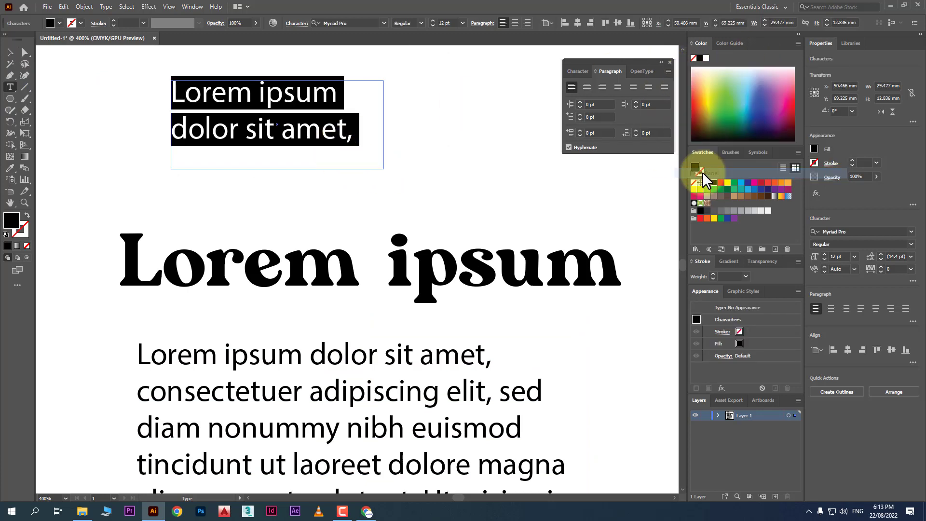
# Step: Replace the small text frame with a point-type "Lorem ipsum" line, placed higher above the large heading
pyautogui.keyDown('ctrl'); pyautogui.click(246, 198); pyautogui.keyUp('ctrl')
pyautogui.click(246, 198)
pyautogui.click(10, 52)
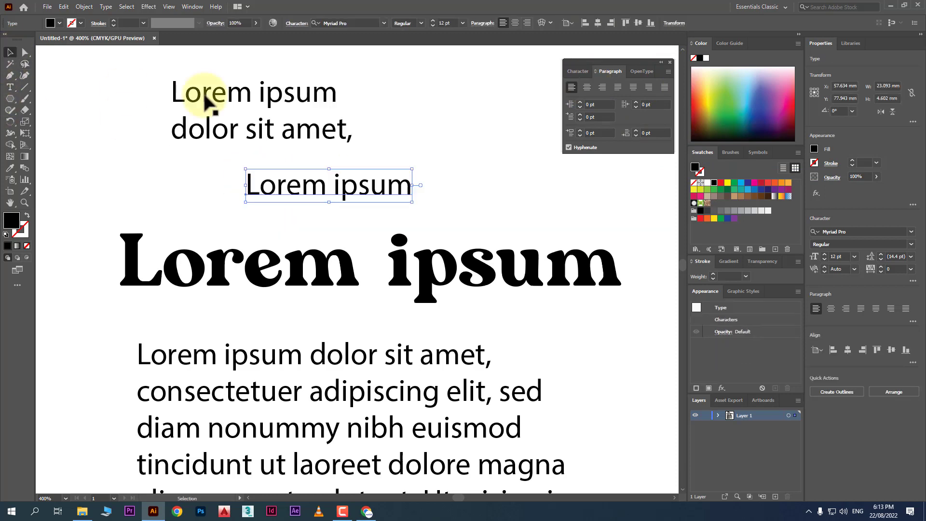
pyautogui.click(234, 93)
pyautogui.press('Delete')
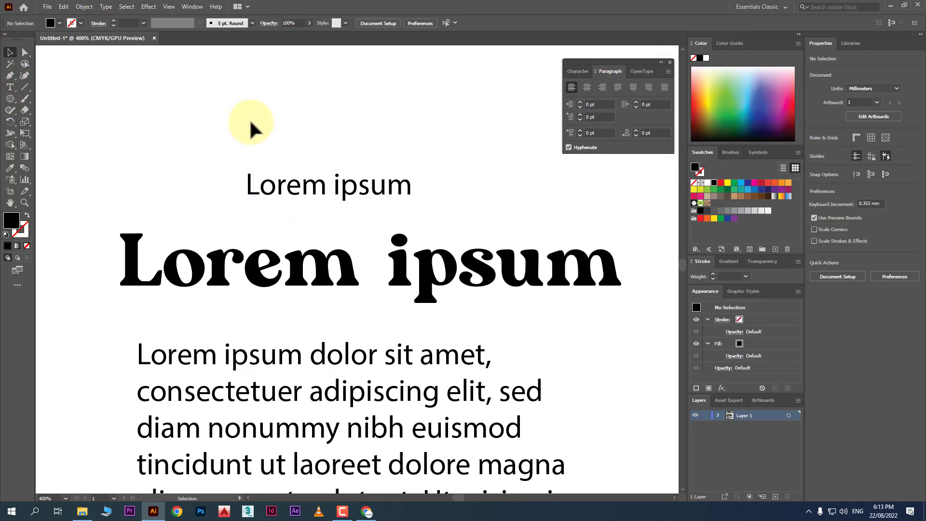
pyautogui.moveTo(298, 185); pyautogui.dragTo(238, 140)
# Step: Examine the context commands for the small "Lorem ipsum" line, including recent fonts, special characters and quotation marks
pyautogui.rightClick(238, 141)
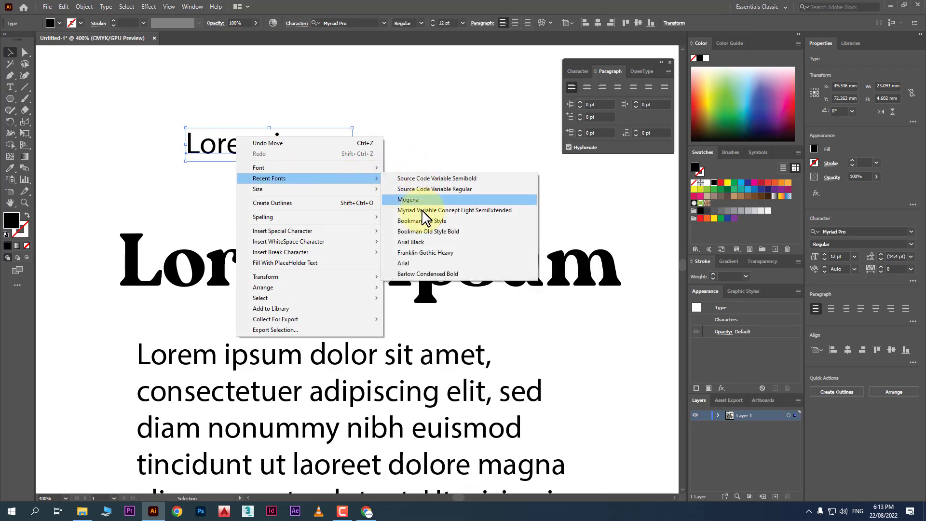
pyautogui.moveTo(344, 188)
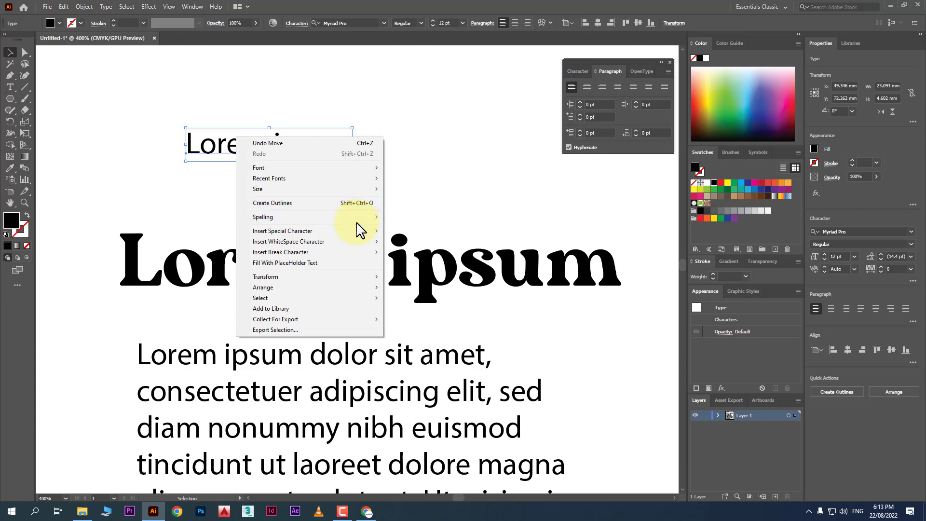
pyautogui.moveTo(368, 219)
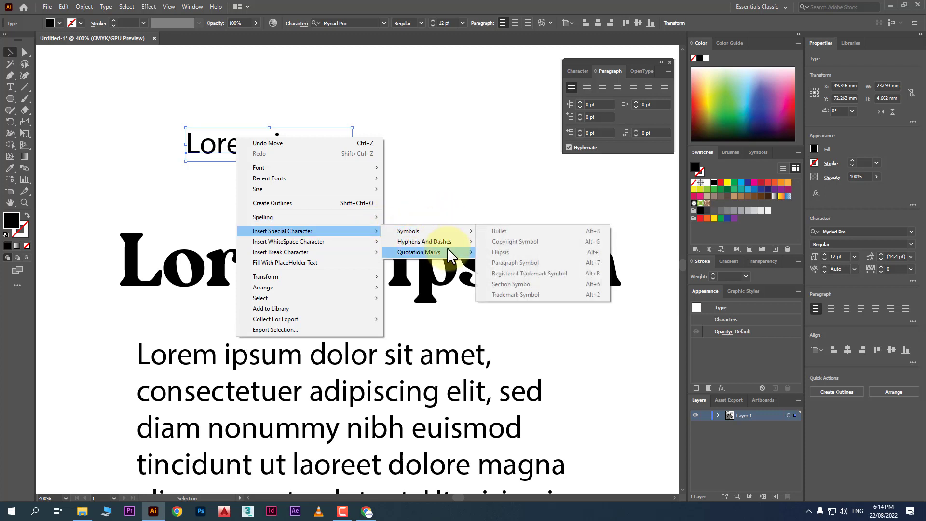
pyautogui.moveTo(437, 254)
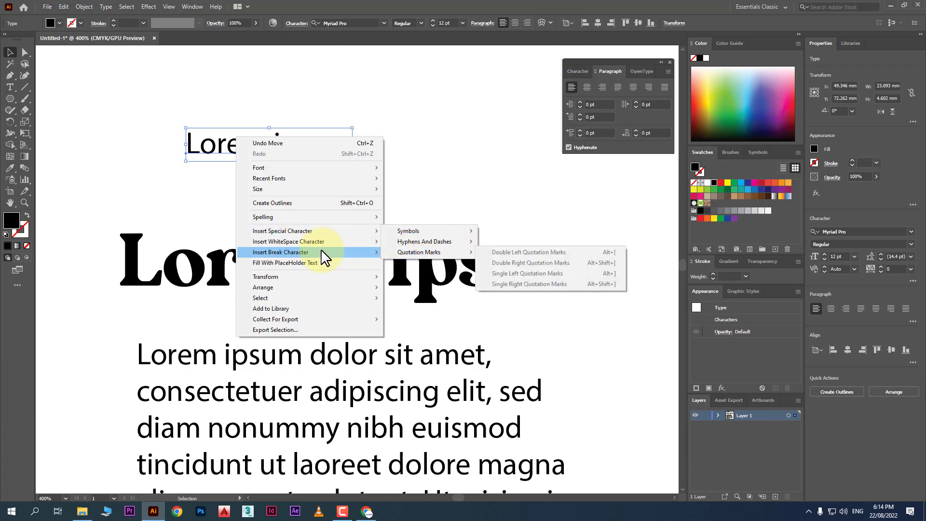
pyautogui.moveTo(349, 250)
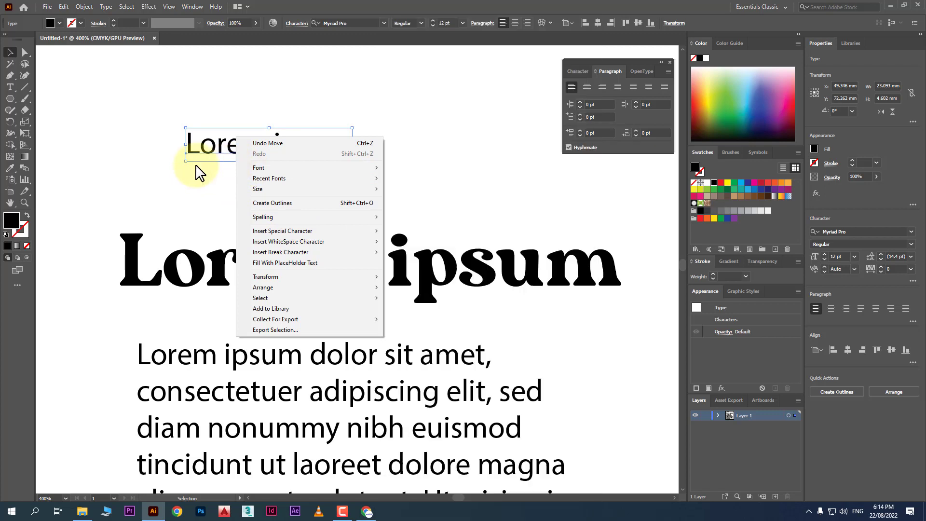
pyautogui.click(199, 172)
# Step: Show the available type tool variants, such as Area Type and Type on a Path
pyautogui.scroll(-3, 341, 207)
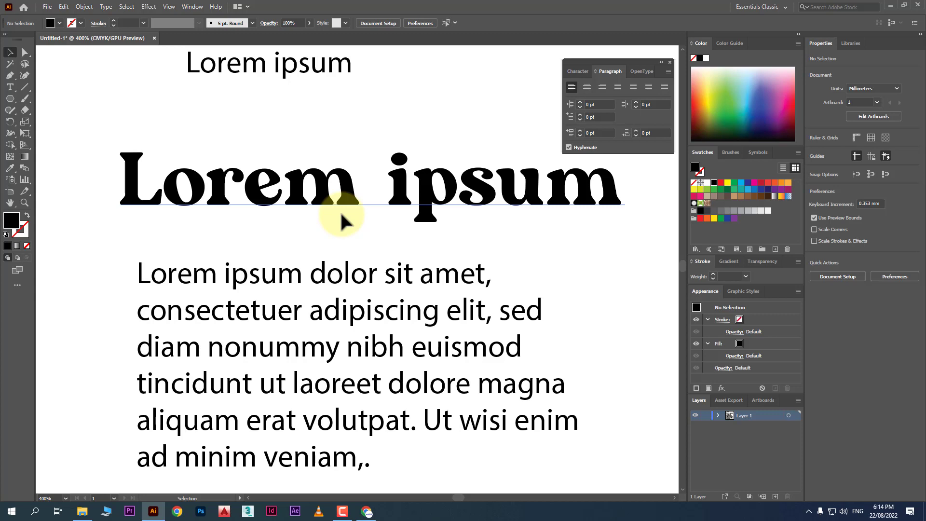
pyautogui.click(10, 87)
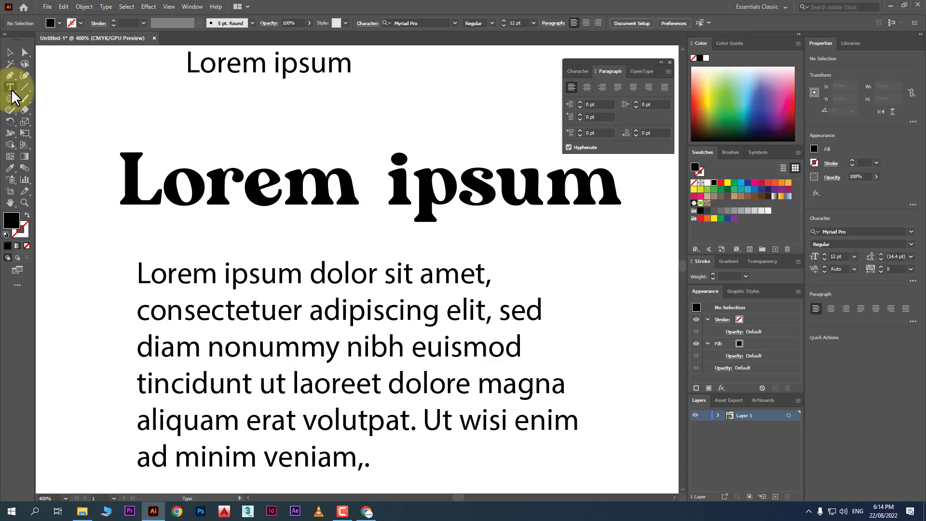
pyautogui.moveTo(12, 90); pyautogui.dragTo(33, 94)
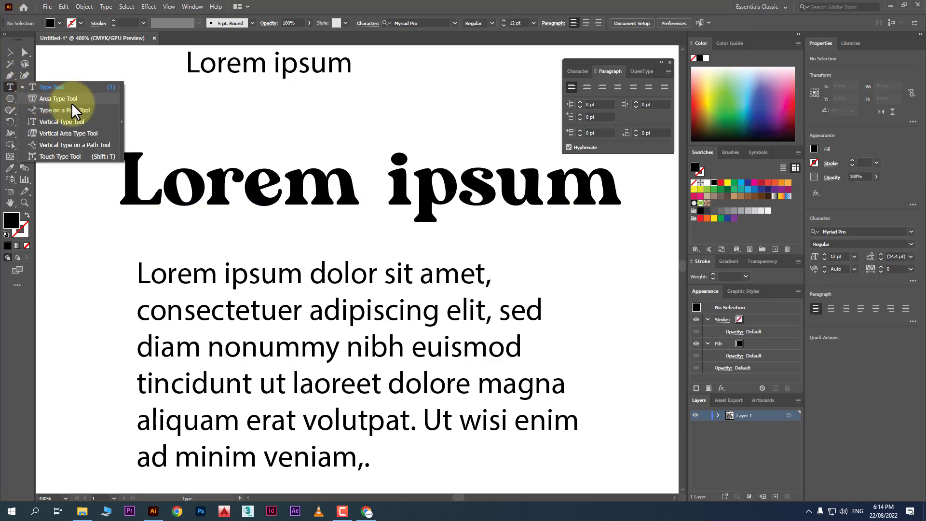